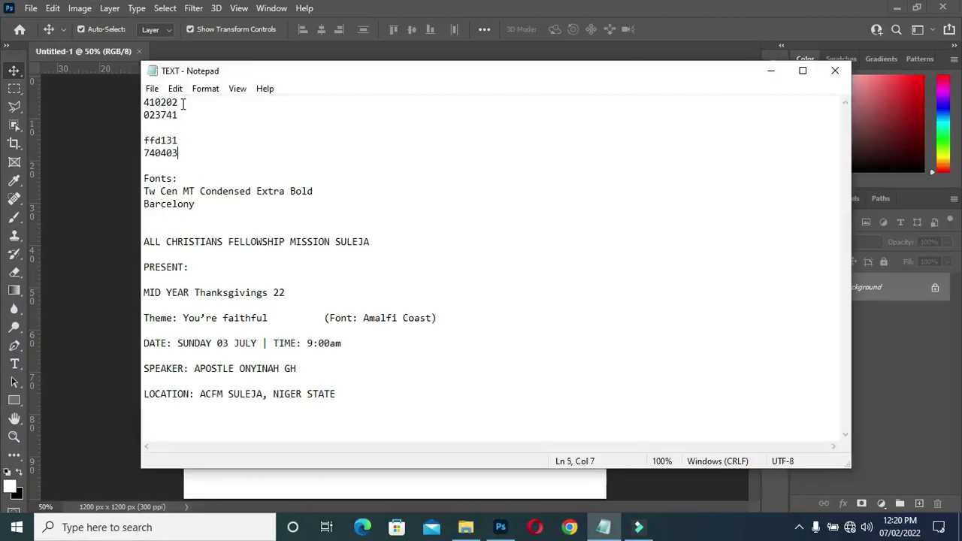
# Add a Solid Color fill layer above the background using the hex code 410202 copied from the TEXT notes.
pyautogui.moveTo(178, 102); pyautogui.dragTo(143, 106)
pyautogui.hotkey('ctrl', 'c')
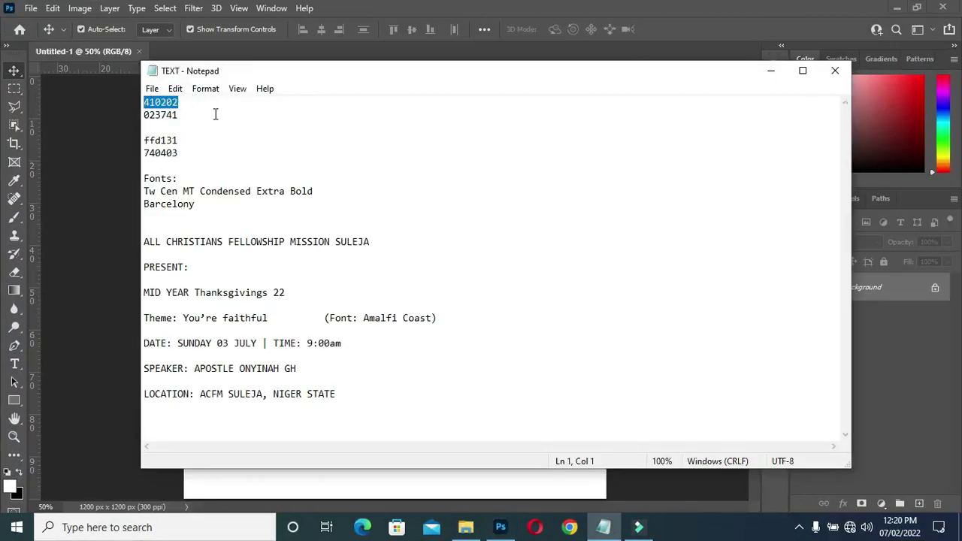
pyautogui.click(771, 70)
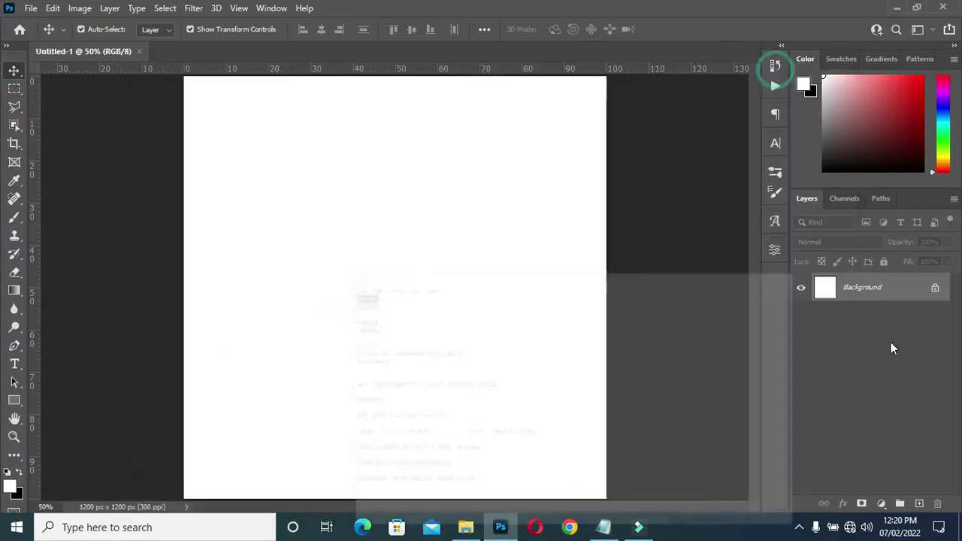
pyautogui.click(884, 505)
pyautogui.click(887, 254)
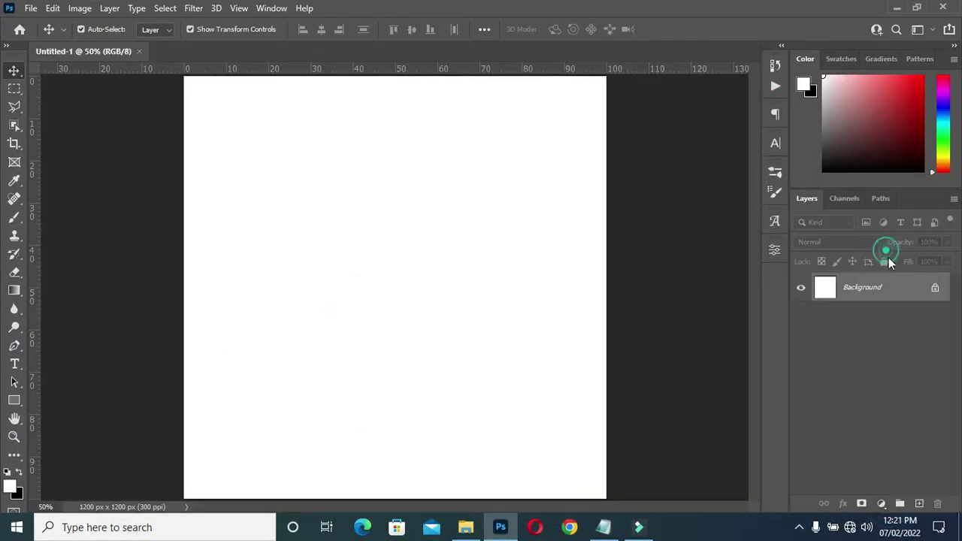
pyautogui.click(885, 504)
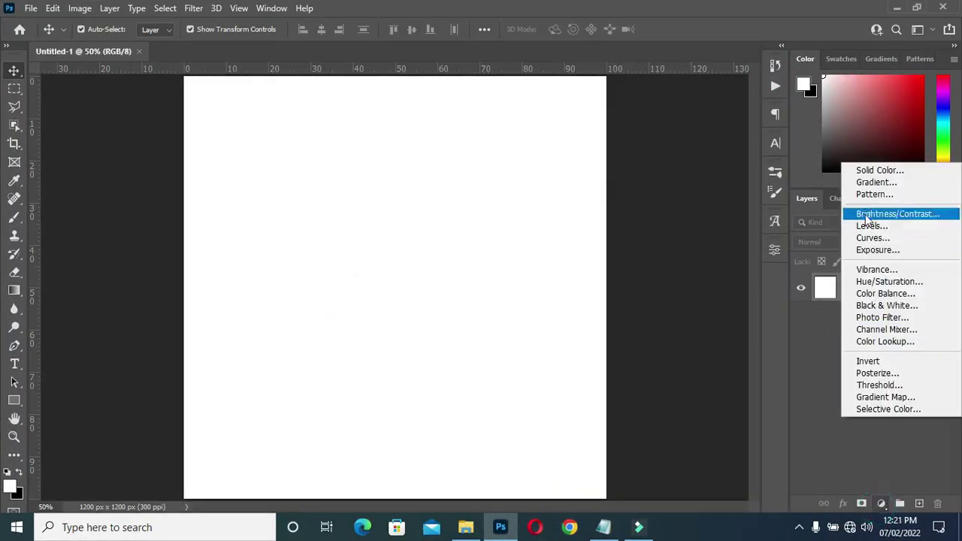
pyautogui.click(868, 169)
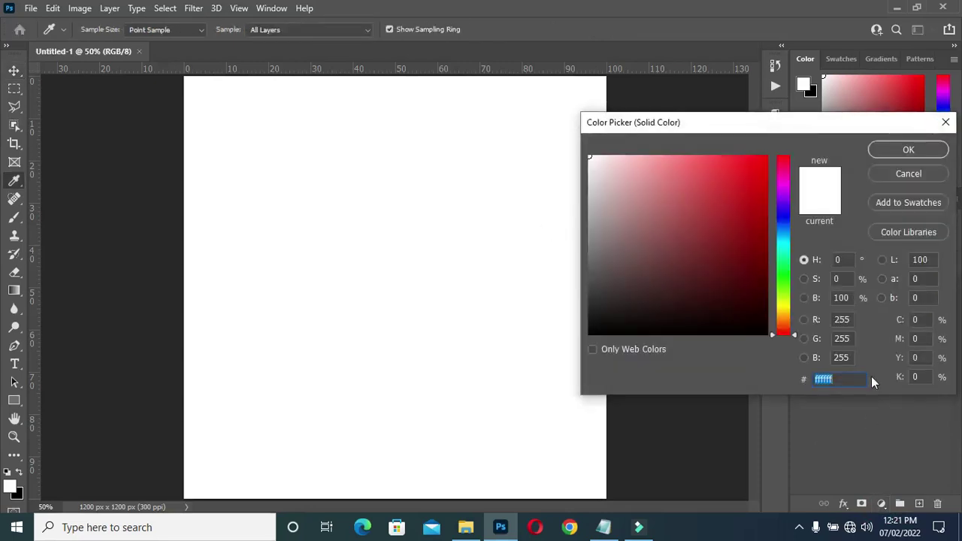
pyautogui.hotkey('ctrl', 'v')
pyautogui.click(908, 149)
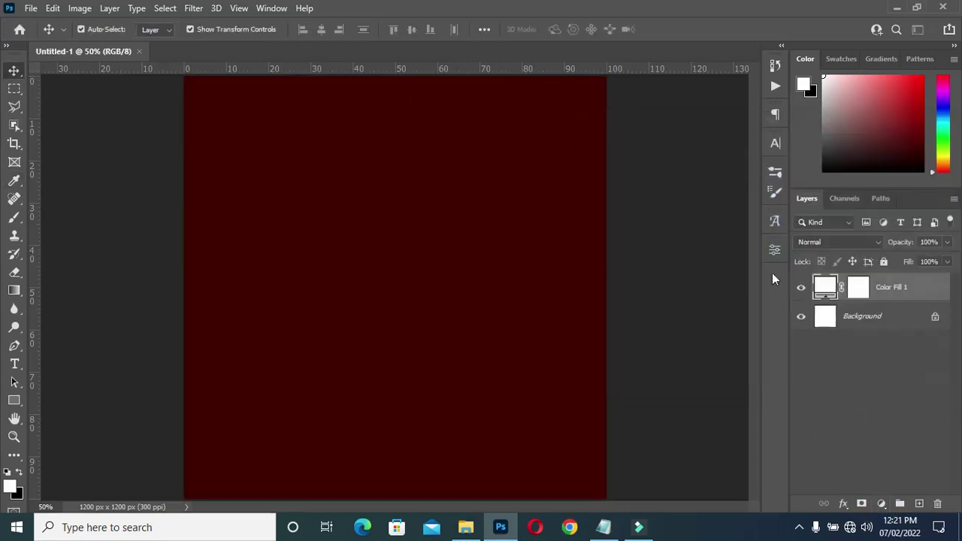
# Place the 3132 texture image over the whole canvas and set its blend mode to Linear Burn.
pyautogui.click(465, 527)
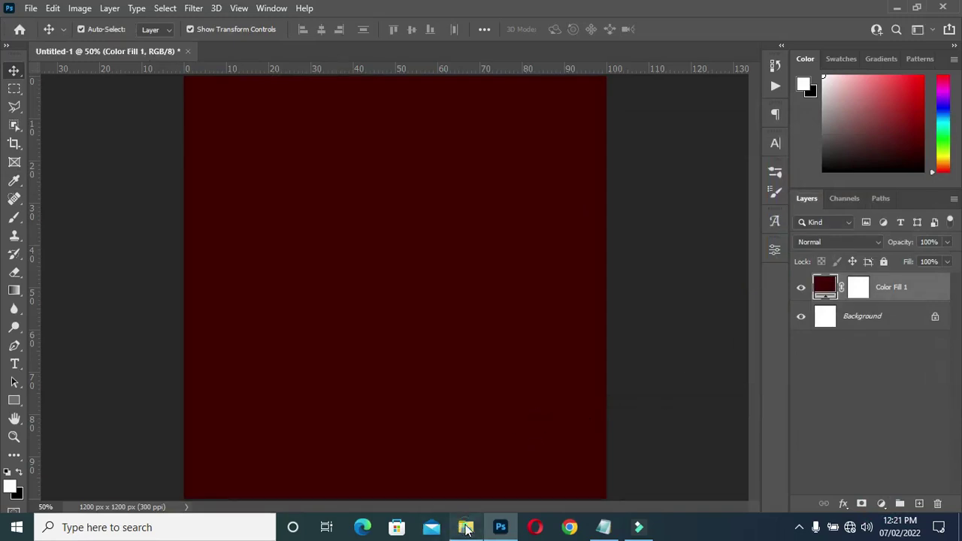
pyautogui.click(389, 231)
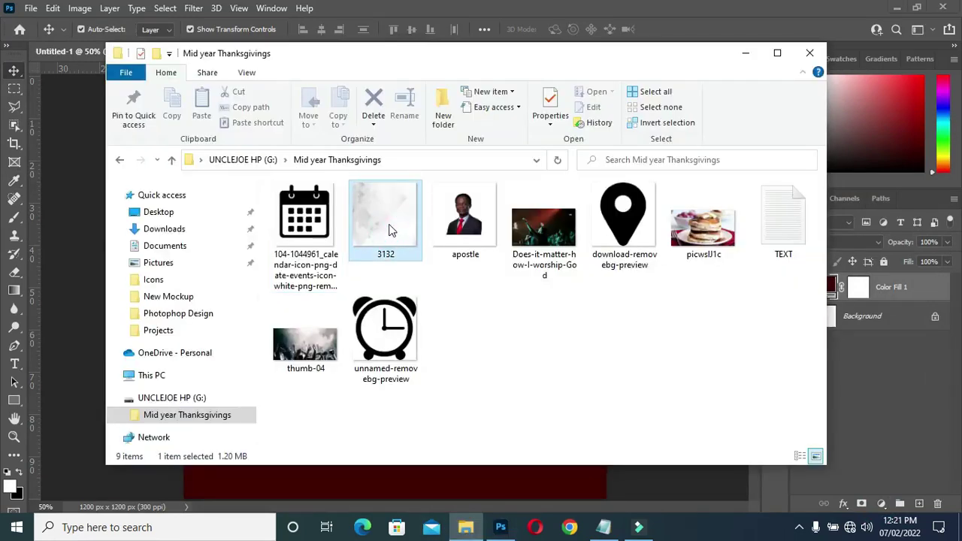
pyautogui.moveTo(92, 260); pyautogui.dragTo(93, 260)
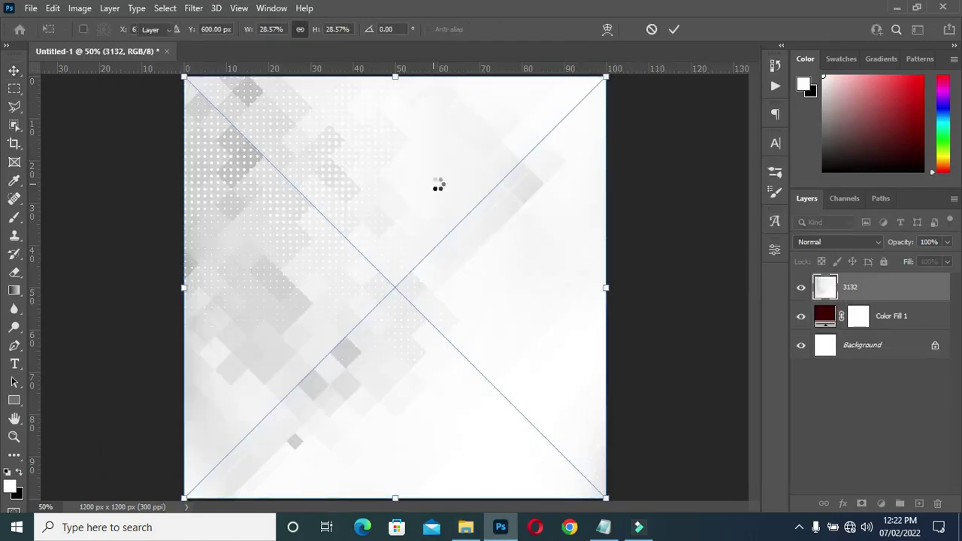
pyautogui.press('Return')
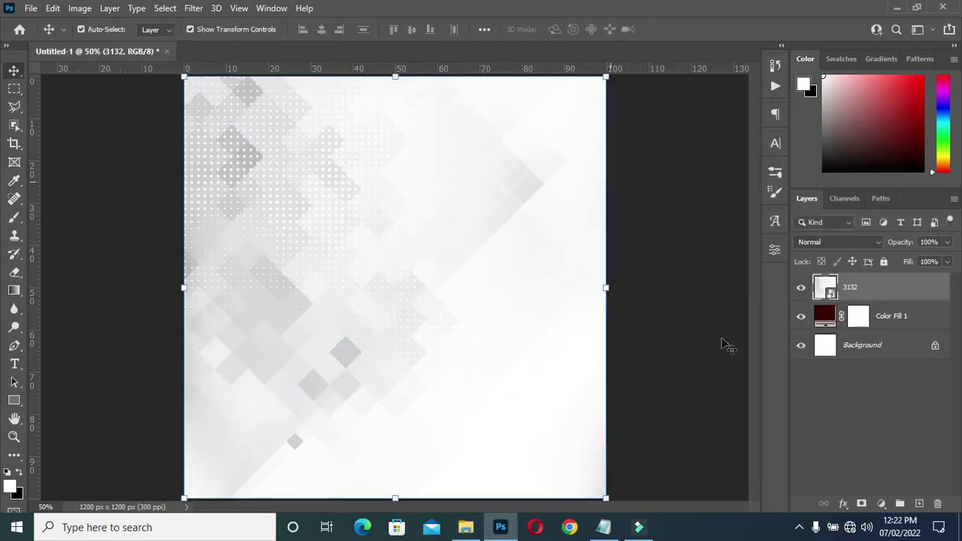
pyautogui.click(834, 241)
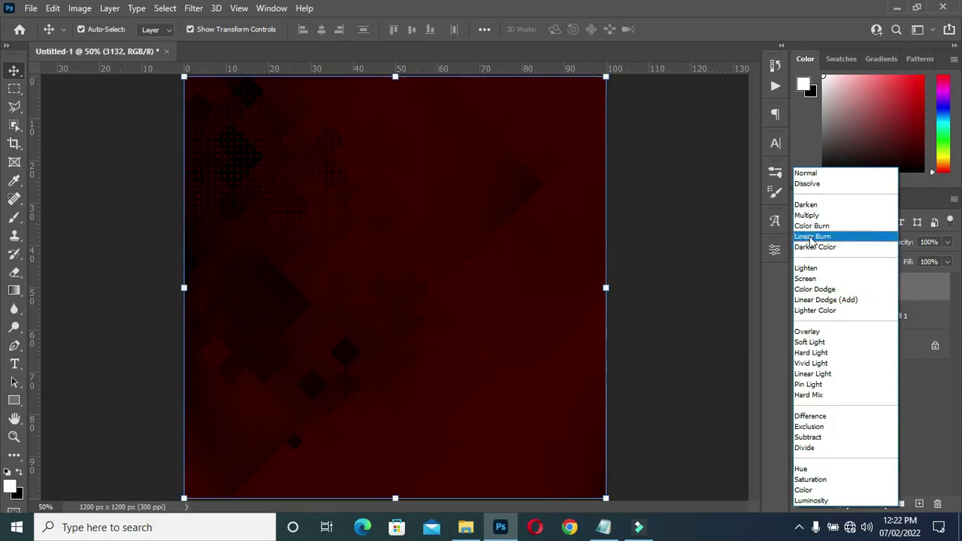
pyautogui.click(827, 236)
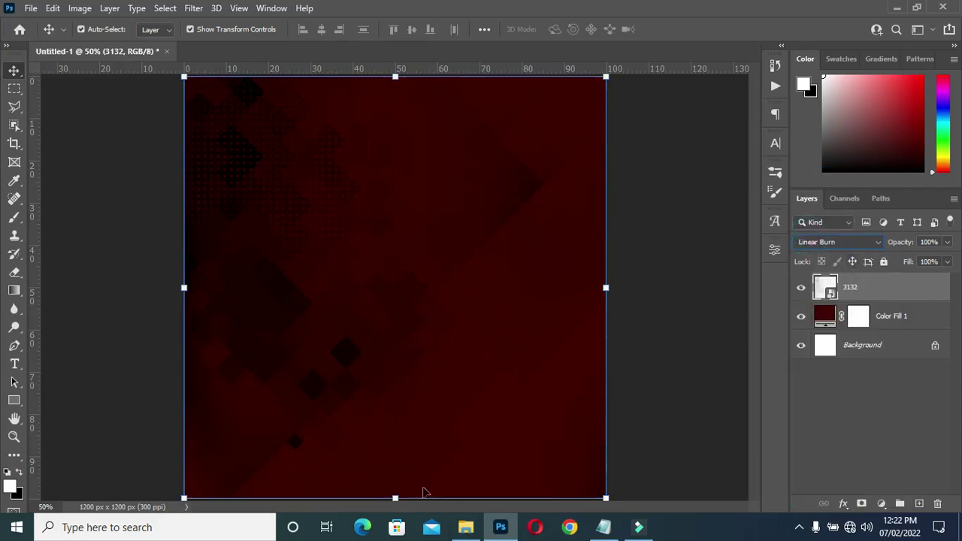
# Place the thumb-04 crowd image across the canvas's upper half, scaled to about 18.8% at about X 578, Y 260 px.
pyautogui.click(460, 529)
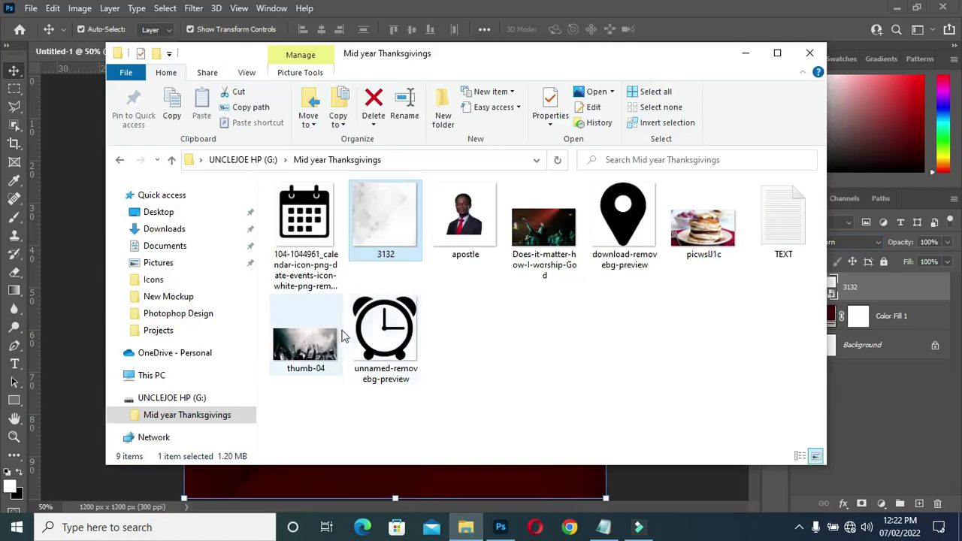
pyautogui.moveTo(327, 335); pyautogui.dragTo(294, 278)
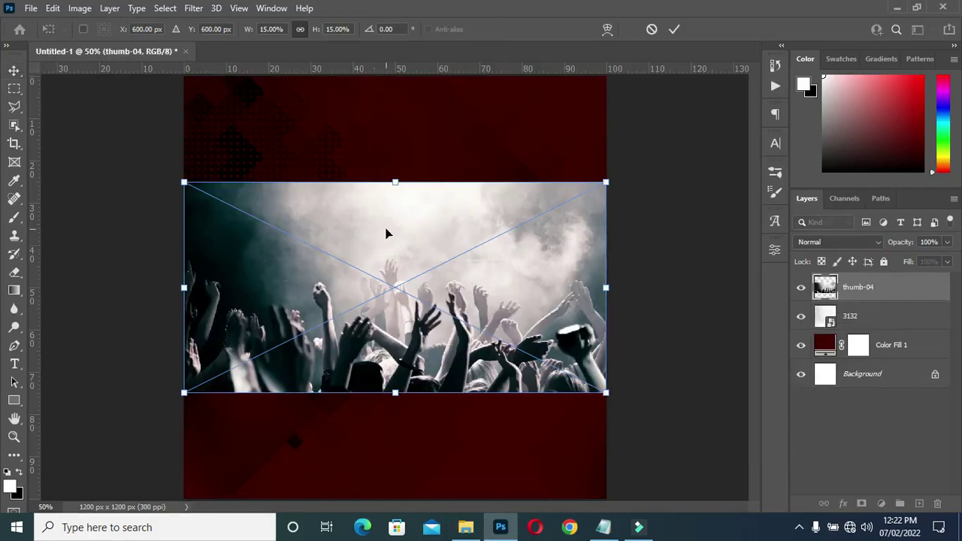
pyautogui.moveTo(388, 240); pyautogui.dragTo(387, 112)
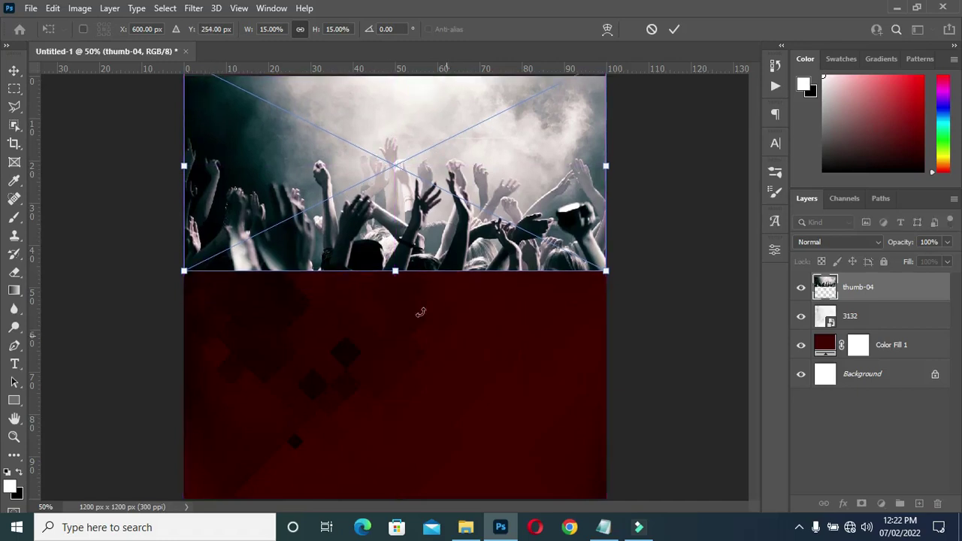
pyautogui.click(392, 272)
pyautogui.moveTo(396, 302); pyautogui.dragTo(396, 324)
pyautogui.moveTo(408, 263); pyautogui.dragTo(401, 238)
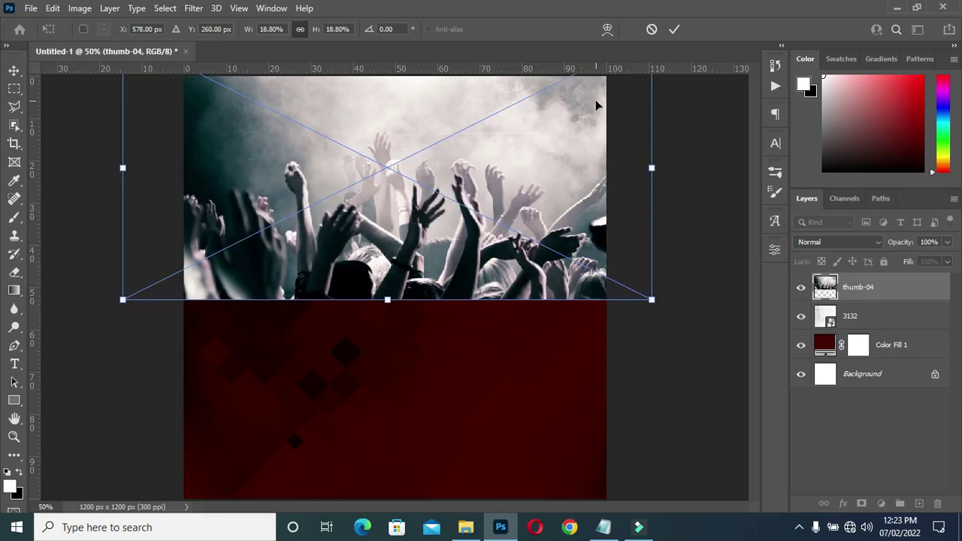
pyautogui.click(675, 30)
pyautogui.hotkey('ctrl', '-')
pyautogui.hotkey('ctrl', '+')
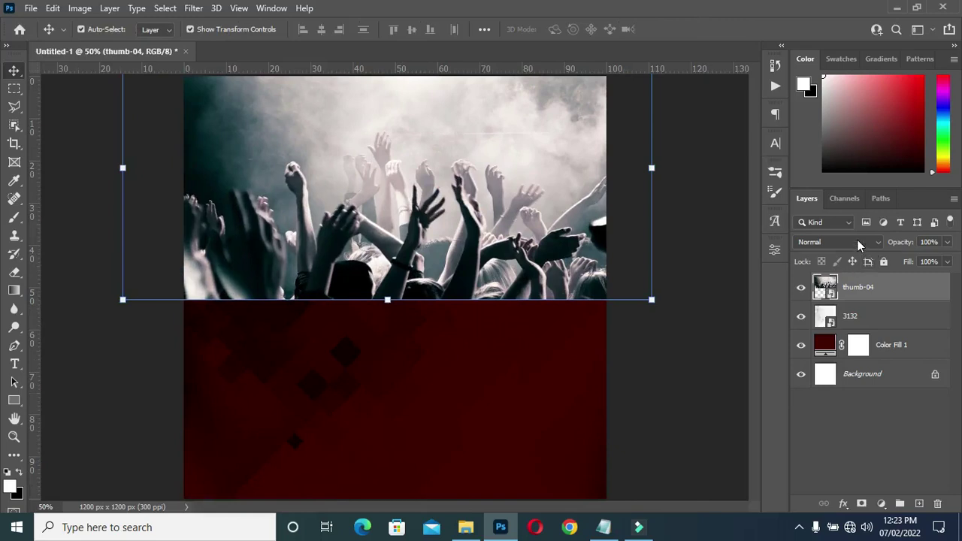
# Set the thumb-04 layer's blend mode to Luminosity and its opacity to 13%.
pyautogui.click(859, 244)
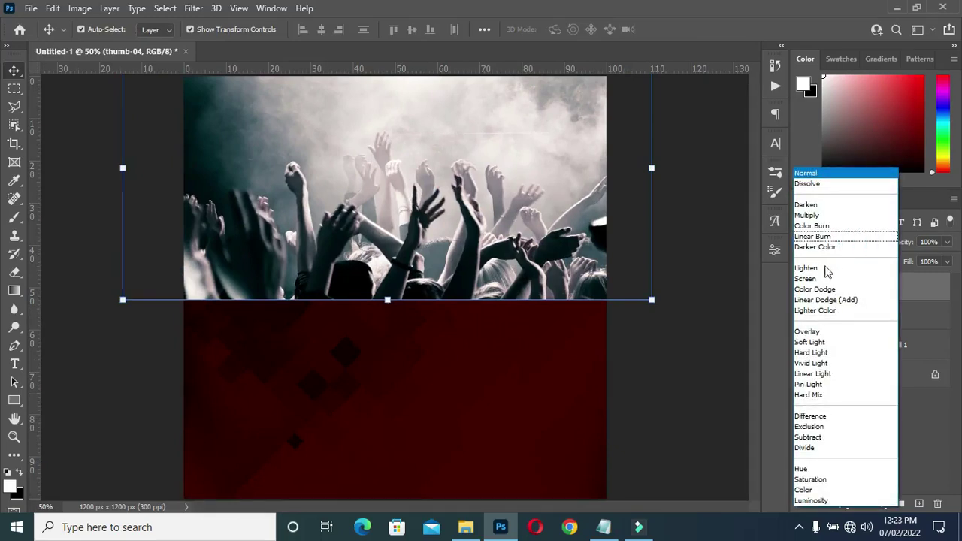
pyautogui.click(814, 501)
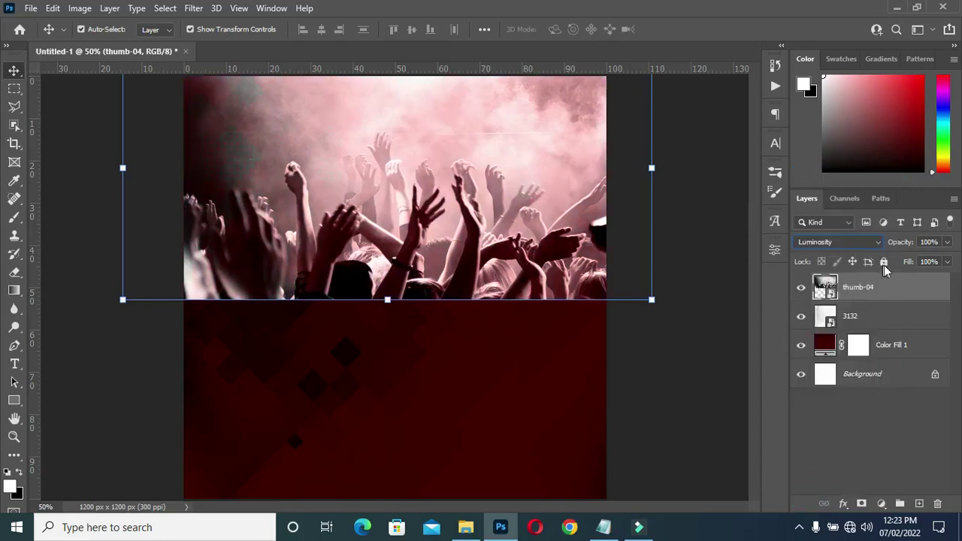
pyautogui.click(922, 241)
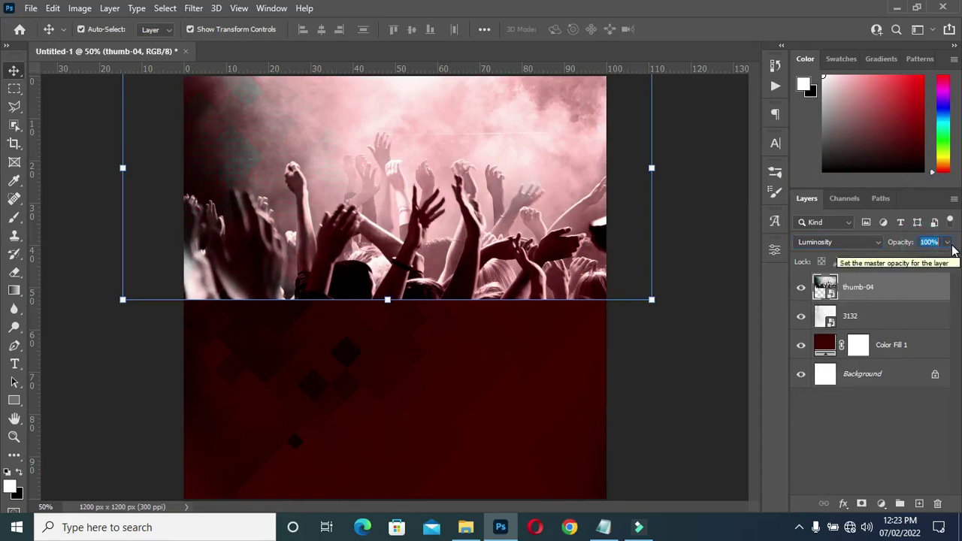
pyautogui.write('13')
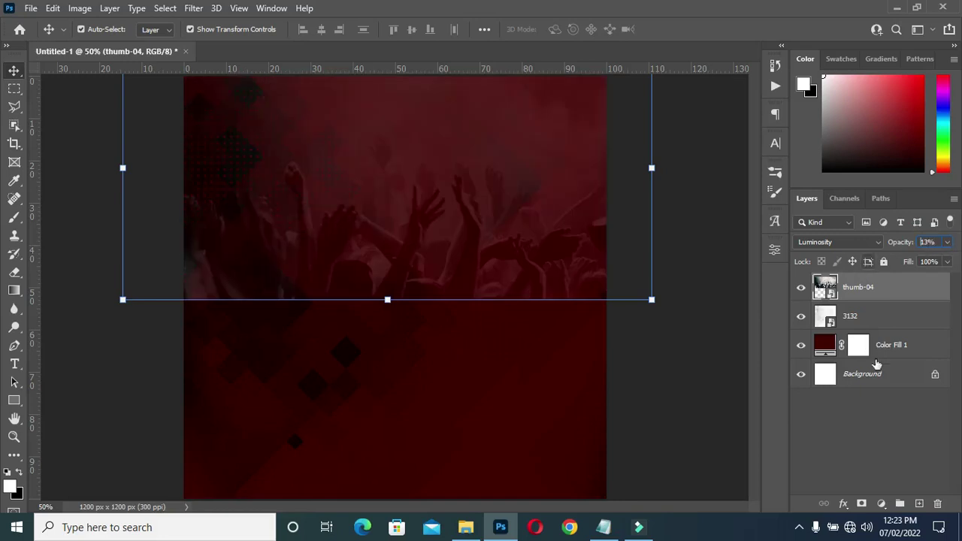
# Add a layer mask to thumb-04 and fade the crowd's lower edge into the background with a vertical black-to-transparent gradient.
pyautogui.click(862, 503)
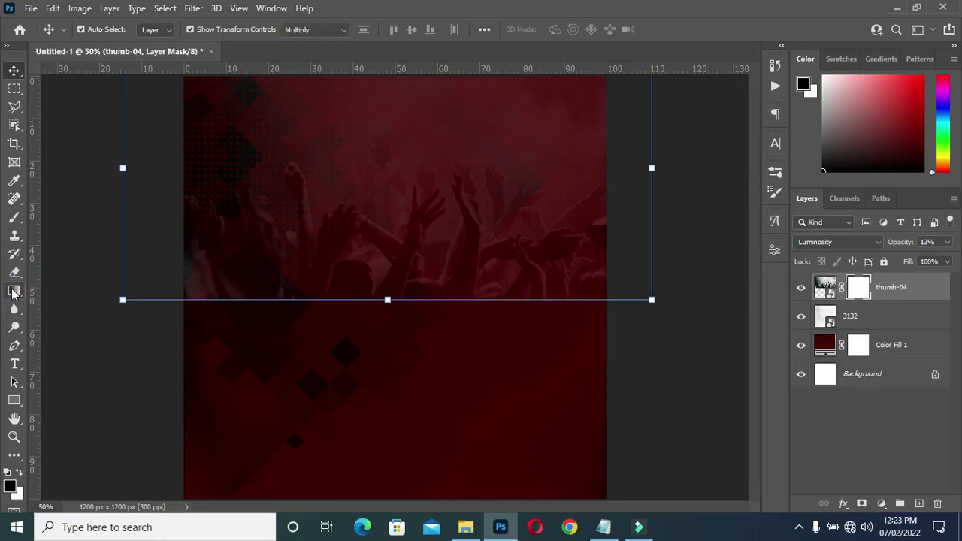
pyautogui.click(14, 292)
pyautogui.click(60, 292)
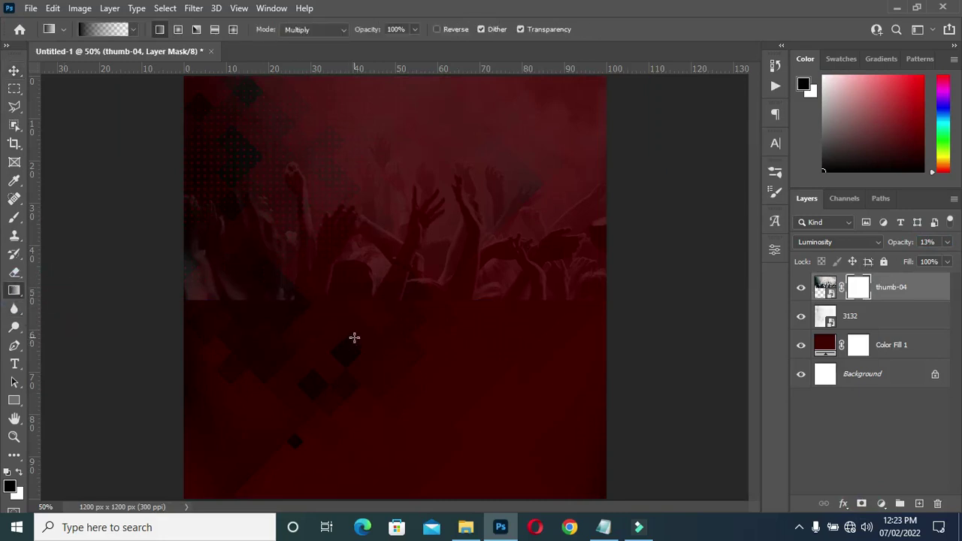
pyautogui.moveTo(366, 232); pyautogui.dragTo(367, 313)
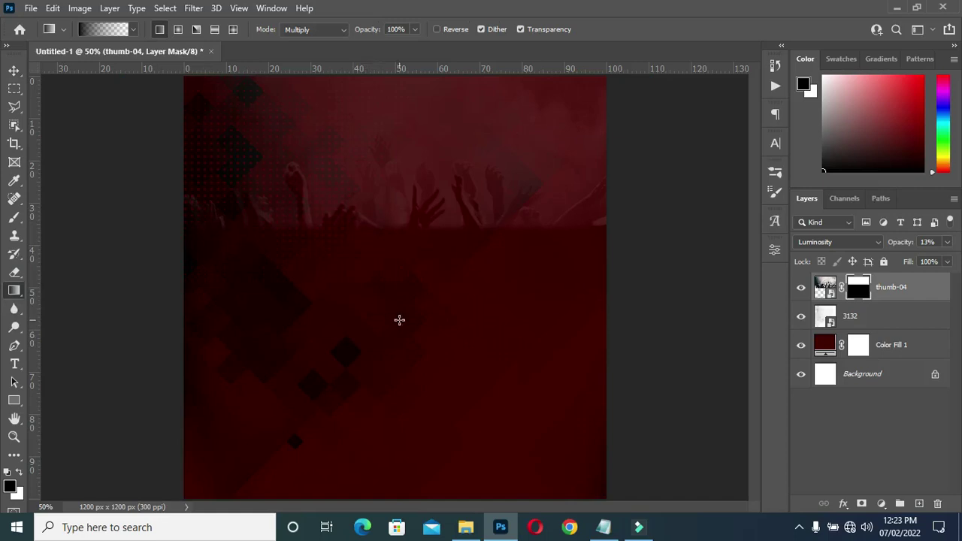
pyautogui.moveTo(400, 326); pyautogui.dragTo(401, 316)
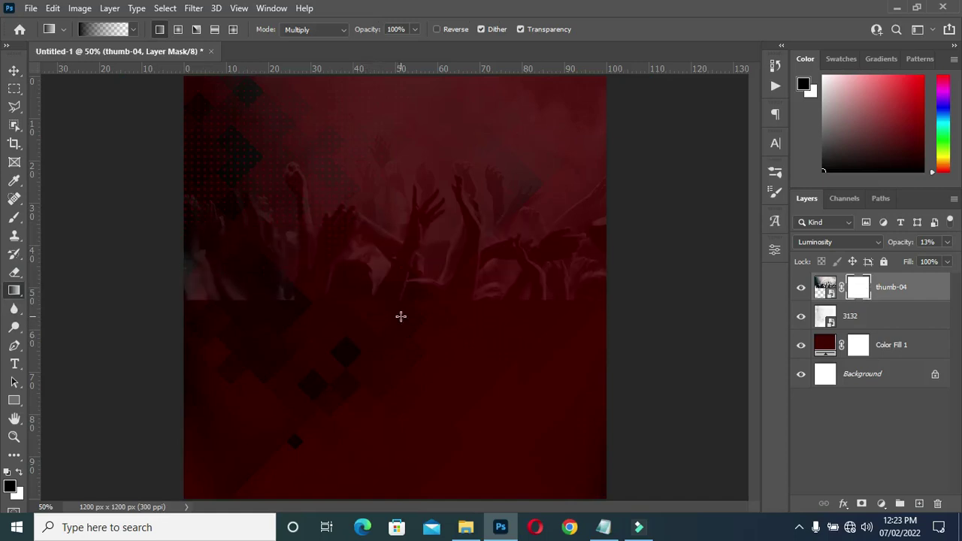
pyautogui.moveTo(401, 261); pyautogui.dragTo(397, 305)
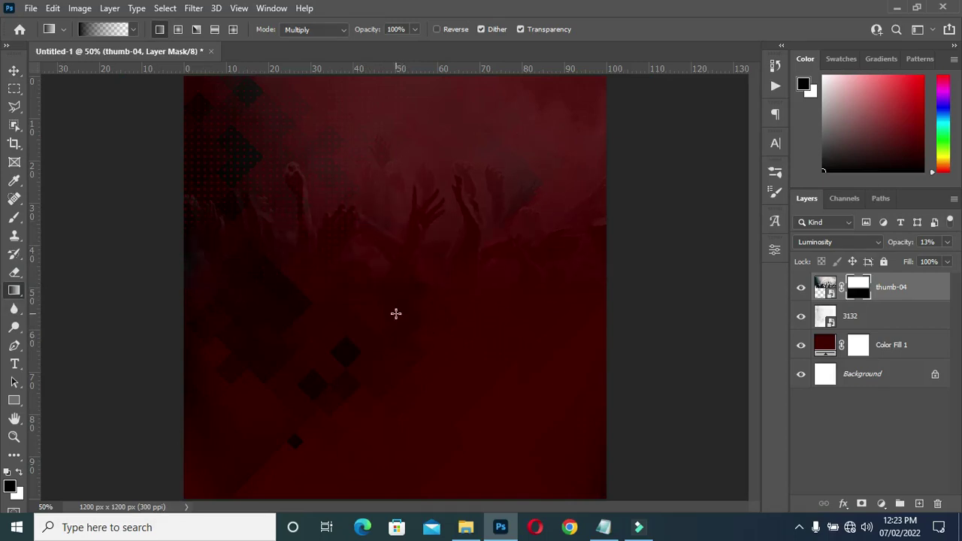
pyautogui.click(15, 70)
pyautogui.moveTo(618, 305); pyautogui.dragTo(645, 345)
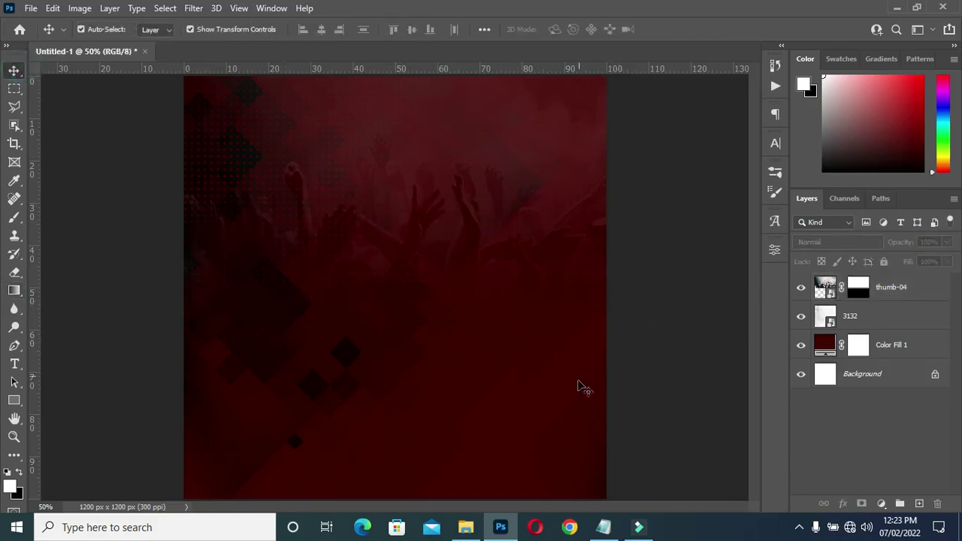
# Place the Does-it-matter-how-I-worship-God image, shifted toward the canvas's upper right at about X 730, Y 452 px.
pyautogui.click(466, 527)
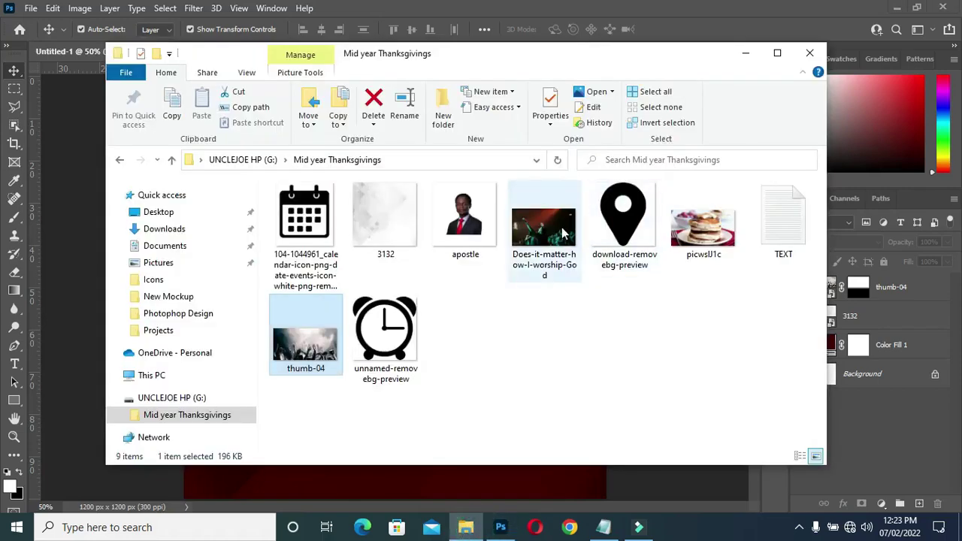
pyautogui.moveTo(560, 240); pyautogui.dragTo(438, 225)
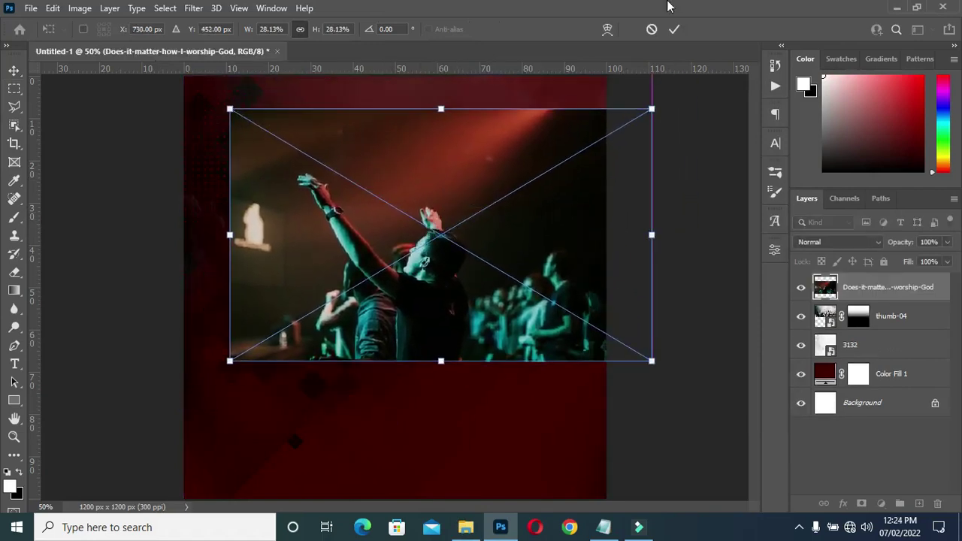
pyautogui.click(675, 29)
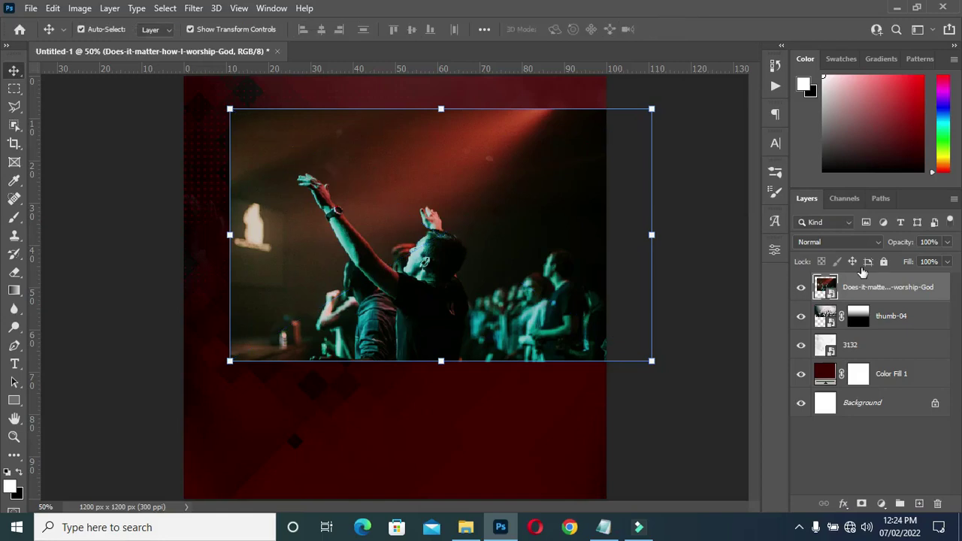
# Keep the worship image's blend mode at Normal and set its opacity to 30%.
pyautogui.click(847, 242)
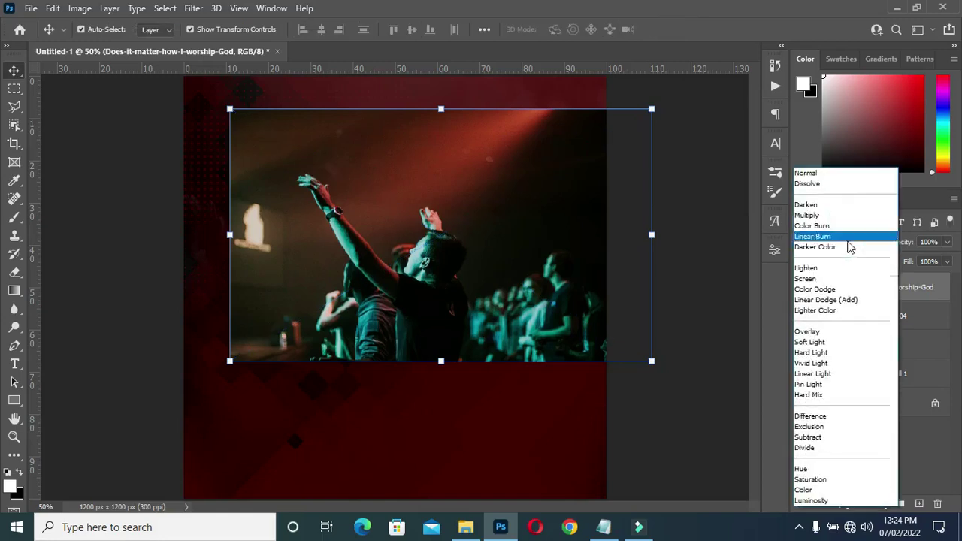
pyautogui.click(815, 174)
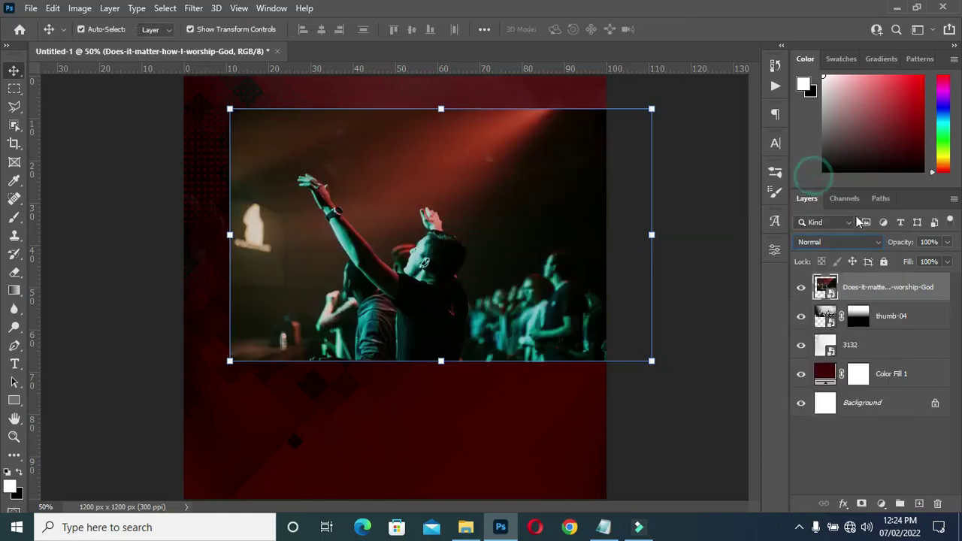
pyautogui.click(922, 240)
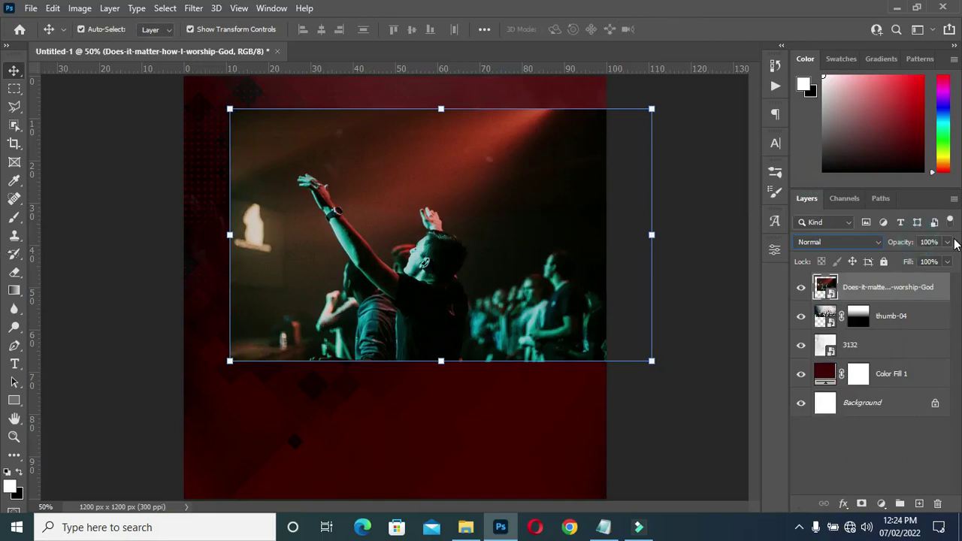
pyautogui.click(920, 240)
pyautogui.click(920, 241)
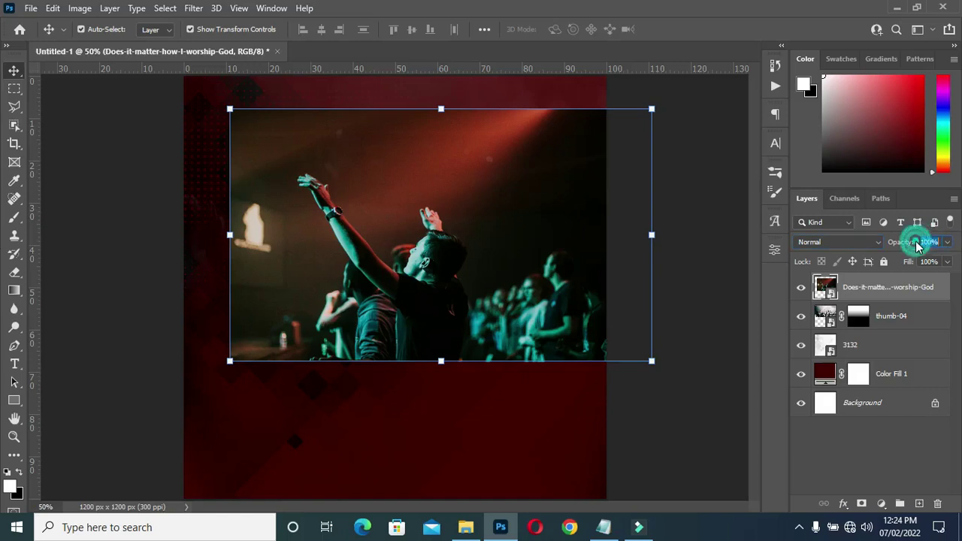
pyautogui.write('30')
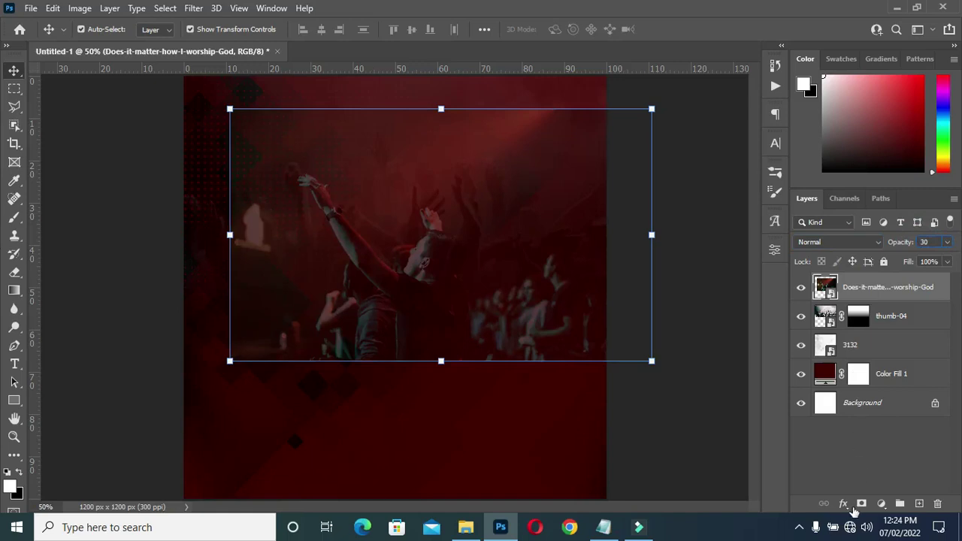
# Add a layer mask to the worship image and fade its left, top and bottom edges into the background with black-to-transparent gradients.
pyautogui.click(862, 503)
pyautogui.click(14, 290)
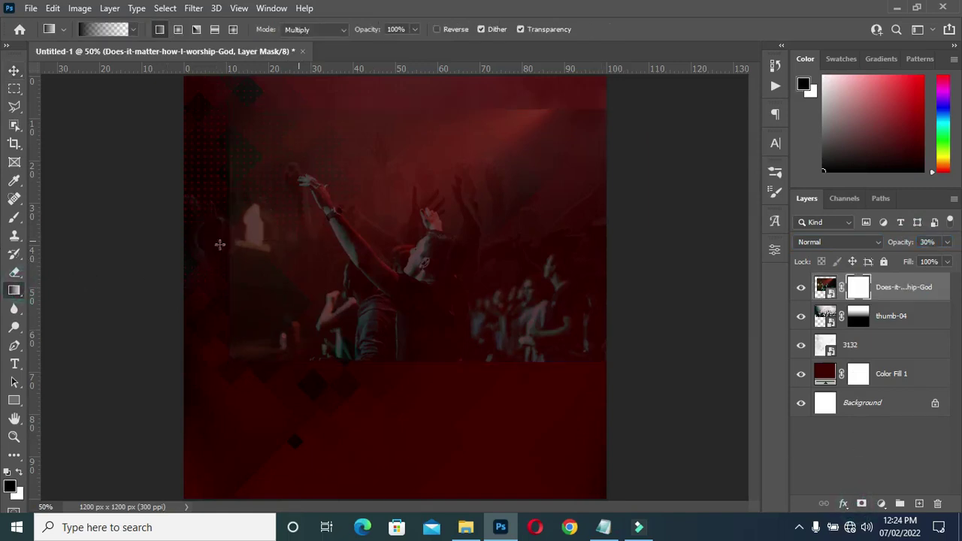
pyautogui.moveTo(202, 247); pyautogui.dragTo(311, 249)
pyautogui.moveTo(247, 242); pyautogui.dragTo(323, 249)
pyautogui.moveTo(461, 90); pyautogui.dragTo(476, 159)
pyautogui.moveTo(485, 79); pyautogui.dragTo(478, 188)
pyautogui.moveTo(459, 405); pyautogui.dragTo(462, 276)
pyautogui.moveTo(464, 380); pyautogui.dragTo(586, 193)
# Scale the masked worship image to about 110% and move it to the canvas's upper right at about X 1138, Y 279 px.
pyautogui.click(14, 71)
pyautogui.moveTo(581, 294); pyautogui.dragTo(573, 321)
pyautogui.moveTo(534, 257); pyautogui.dragTo(540, 249)
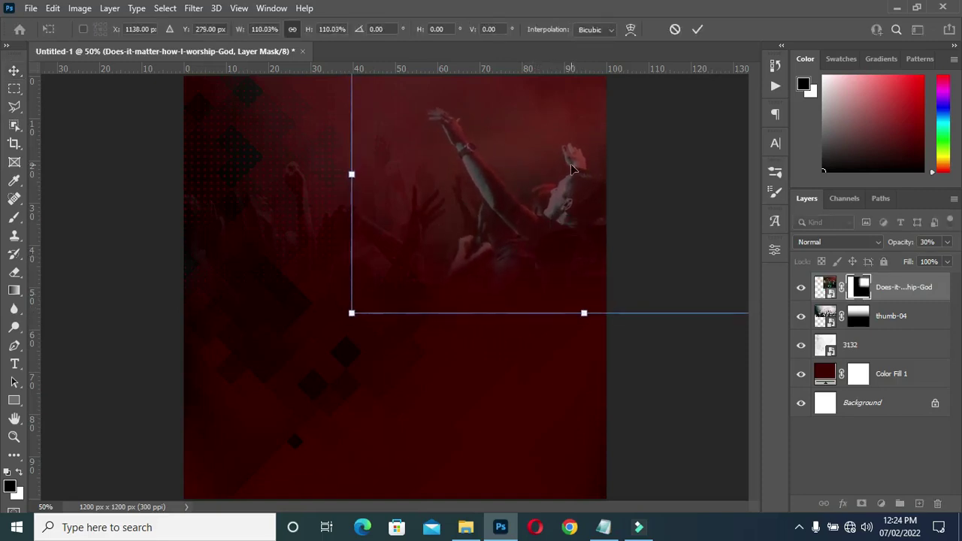
pyautogui.click(698, 30)
# Enlarge the thumb-04 crowd layer to about 111% and shift it up to about X 618, Y 203 px.
pyautogui.click(263, 236)
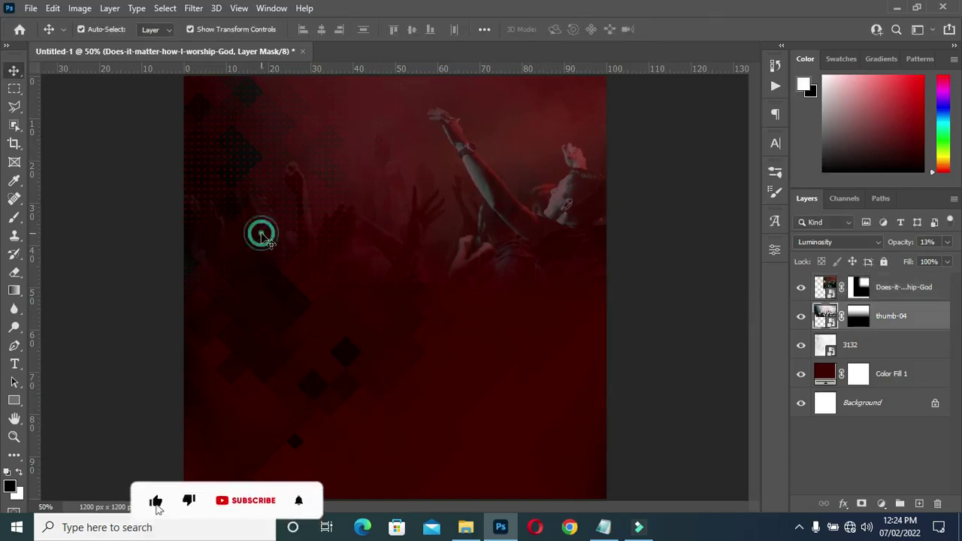
pyautogui.moveTo(389, 301); pyautogui.dragTo(385, 329)
pyautogui.moveTo(393, 257); pyautogui.dragTo(411, 229)
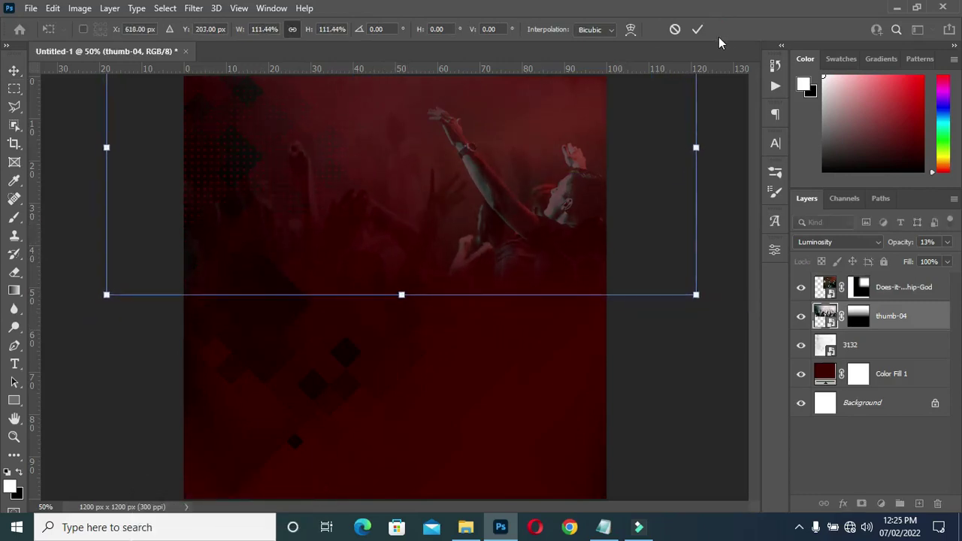
pyautogui.click(697, 30)
pyautogui.click(642, 391)
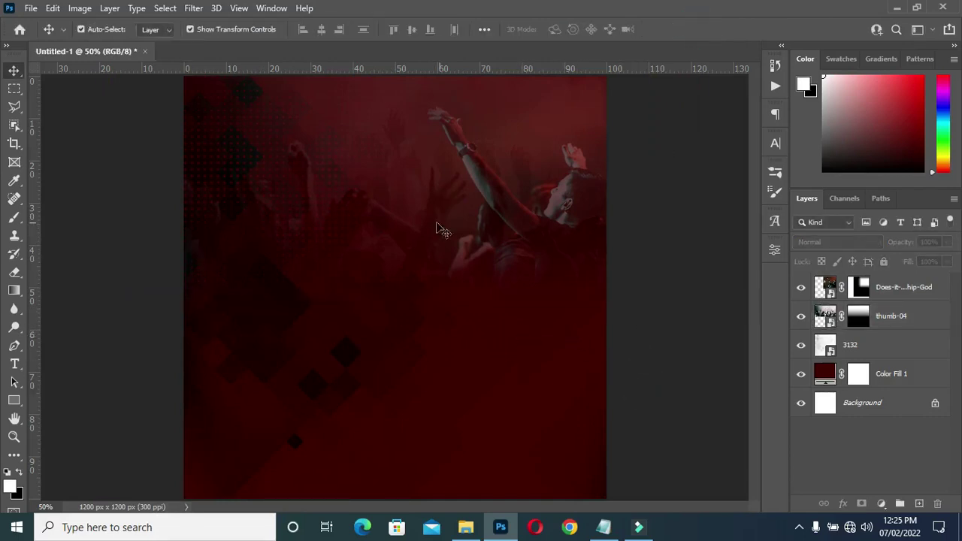
# Place the pancake photo from the file folder onto the canvas as the topmost layer.
pyautogui.scroll(-1, 425, 236)
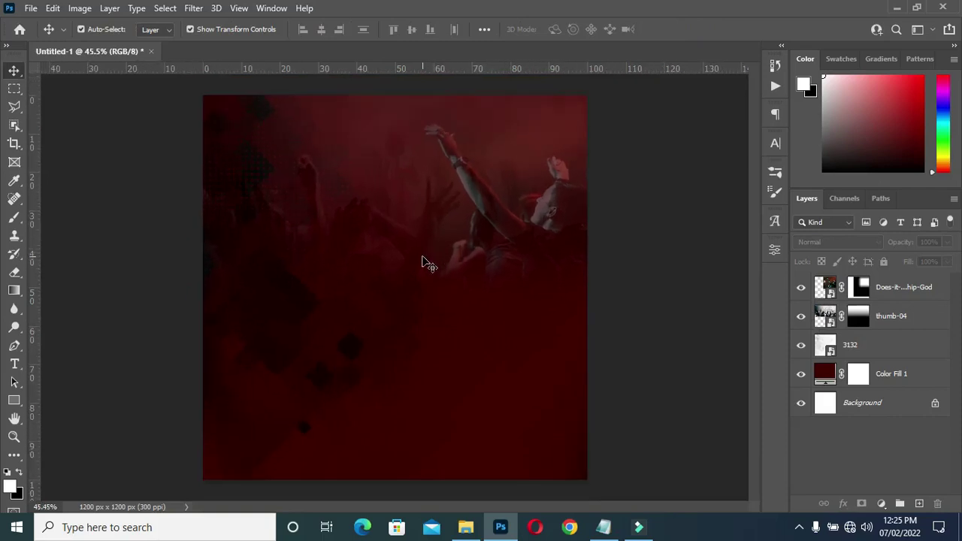
pyautogui.scroll(1, 421, 260)
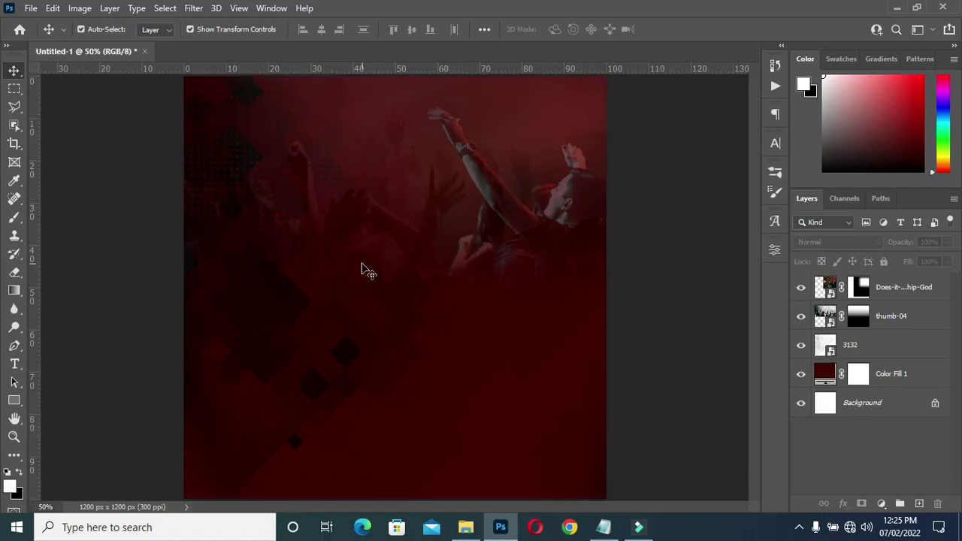
pyautogui.scroll(-2, 380, 282)
pyautogui.scroll(3, 407, 349)
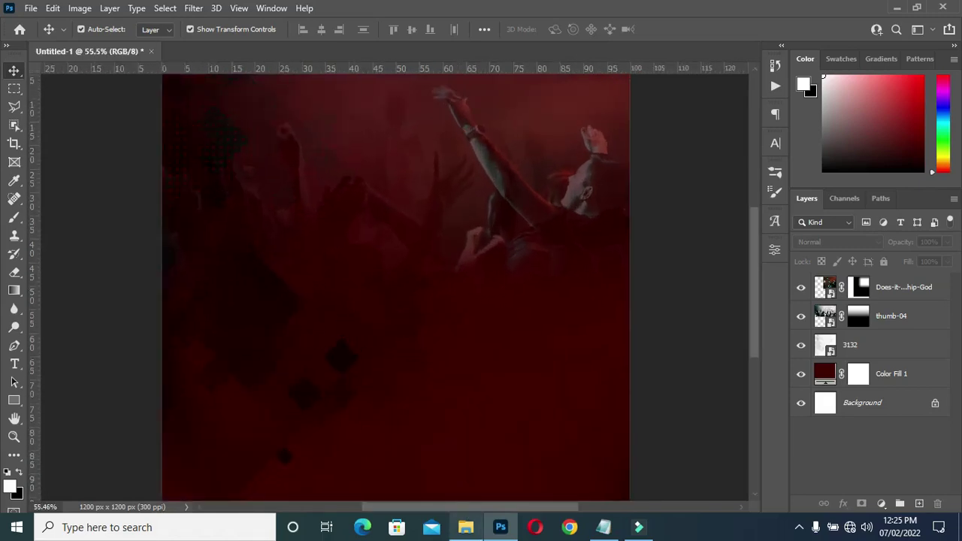
pyautogui.click(466, 527)
pyautogui.moveTo(703, 225); pyautogui.dragTo(89, 306)
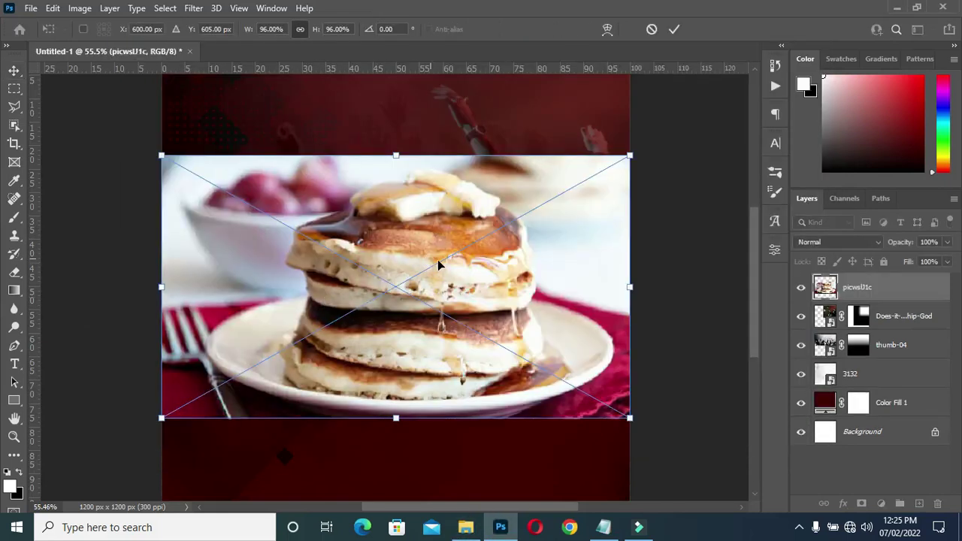
pyautogui.hotkey('ctrl', '-')
pyautogui.click(674, 30)
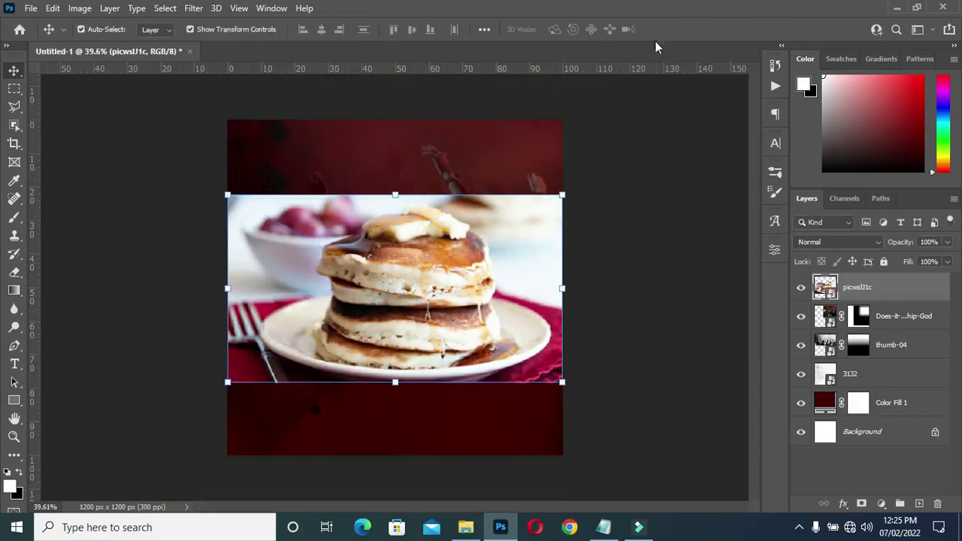
# Scale the pancake photo to about 107% and move it down to about X 600, Y 728 px.
pyautogui.scroll(2, 336, 358)
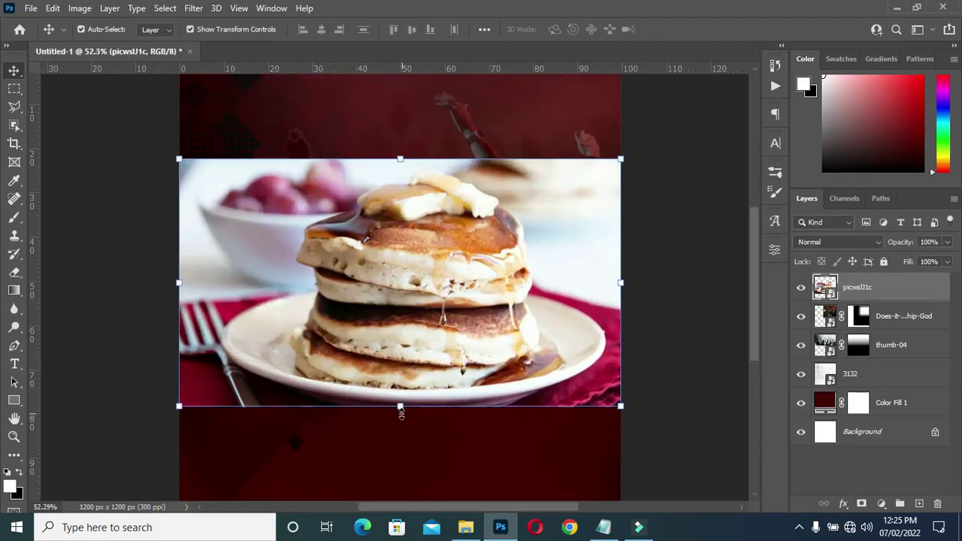
pyautogui.moveTo(399, 408); pyautogui.dragTo(398, 436)
pyautogui.scroll(-2, 457, 317)
pyautogui.moveTo(418, 339); pyautogui.dragTo(423, 360)
pyautogui.scroll(2, 410, 352)
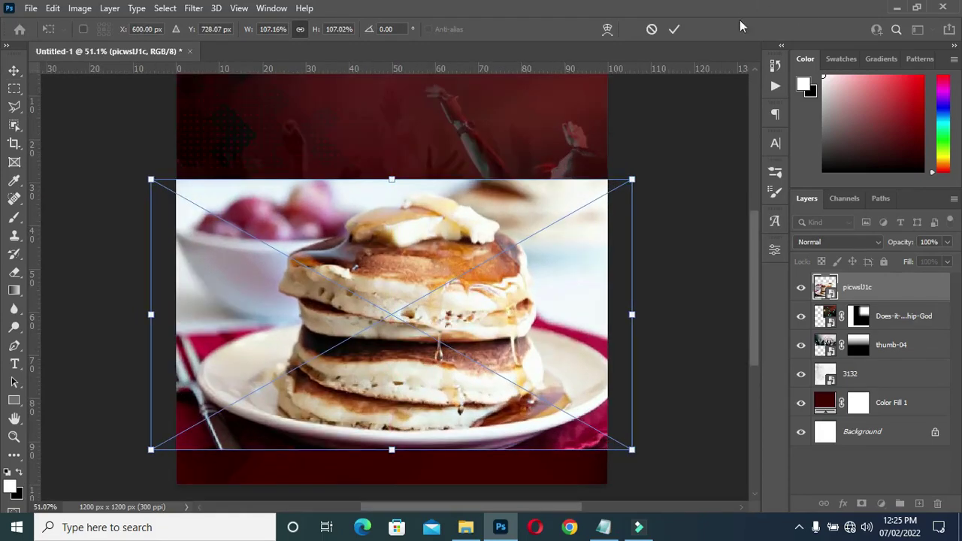
pyautogui.click(673, 30)
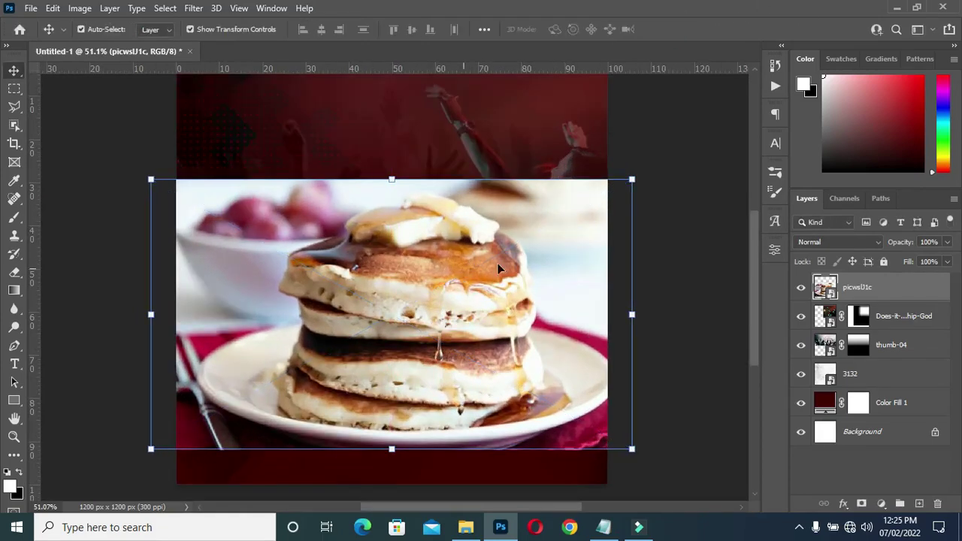
# Set the pancake layer's blend mode to Soft Light and its opacity to 44%.
pyautogui.click(924, 241)
pyautogui.write('4')
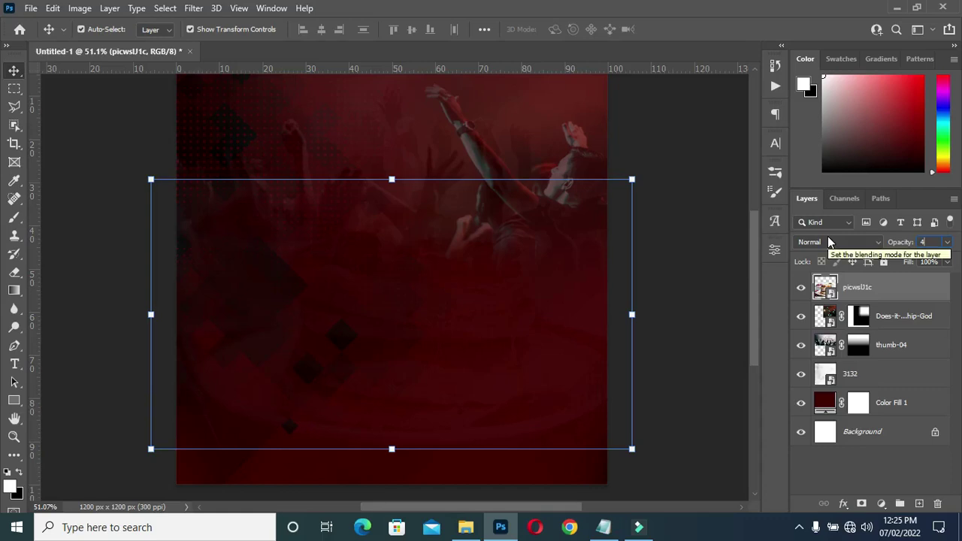
pyautogui.click(828, 238)
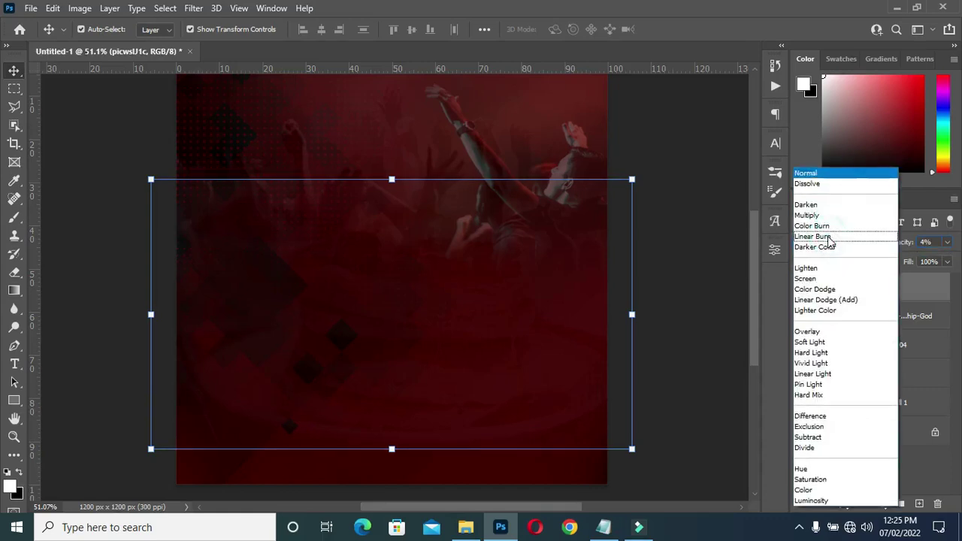
pyautogui.click(810, 342)
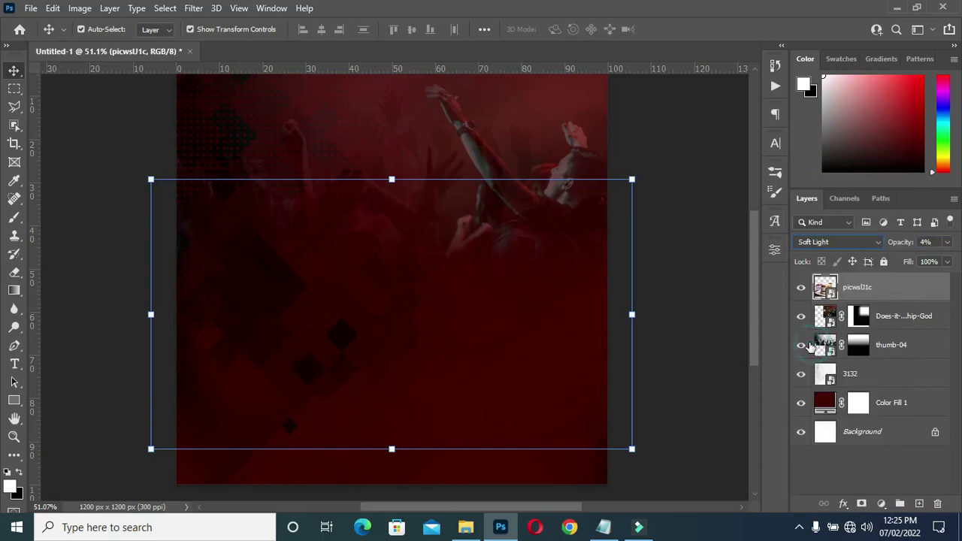
pyautogui.click(927, 241)
pyautogui.write('44')
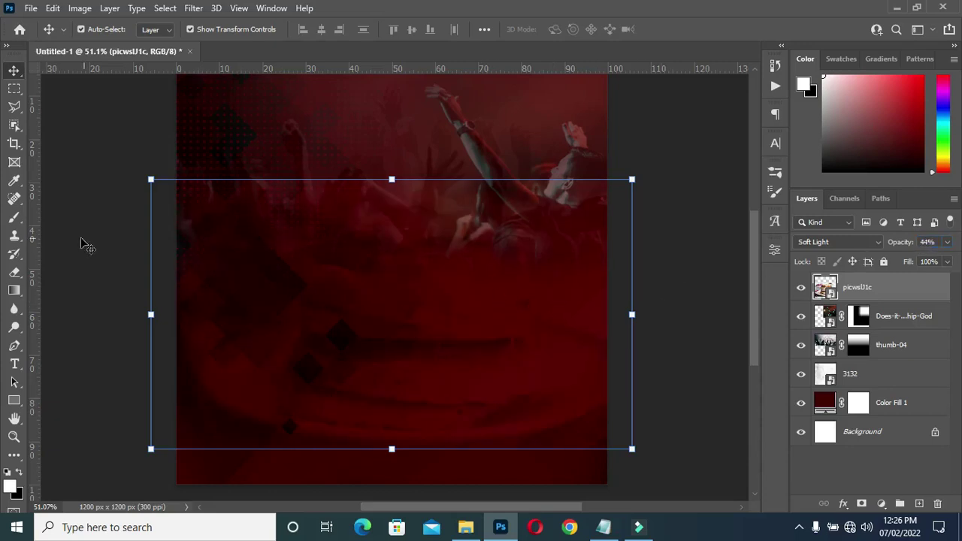
# Add a layer mask to the pancake layer and fade its upper edge with a vertical black-to-transparent gradient.
pyautogui.click(863, 504)
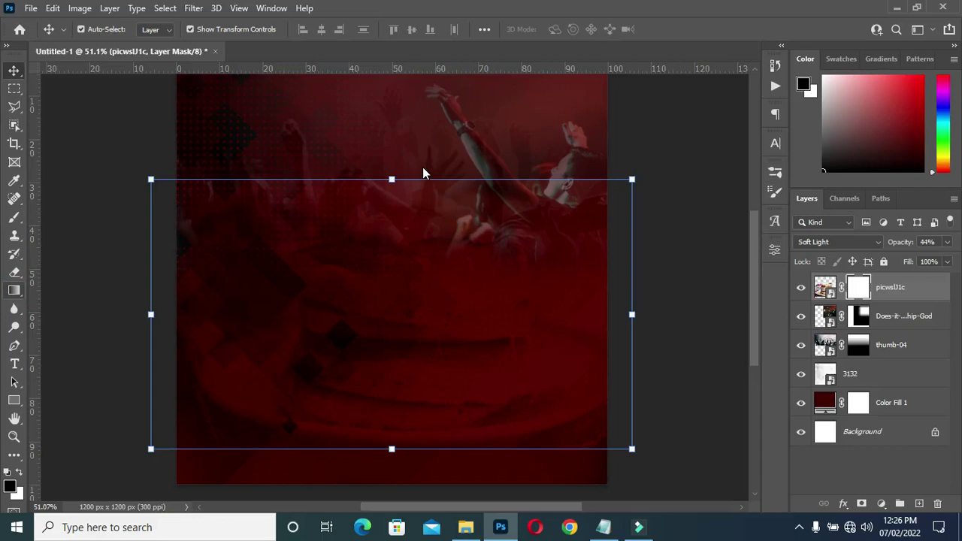
pyautogui.press('g')
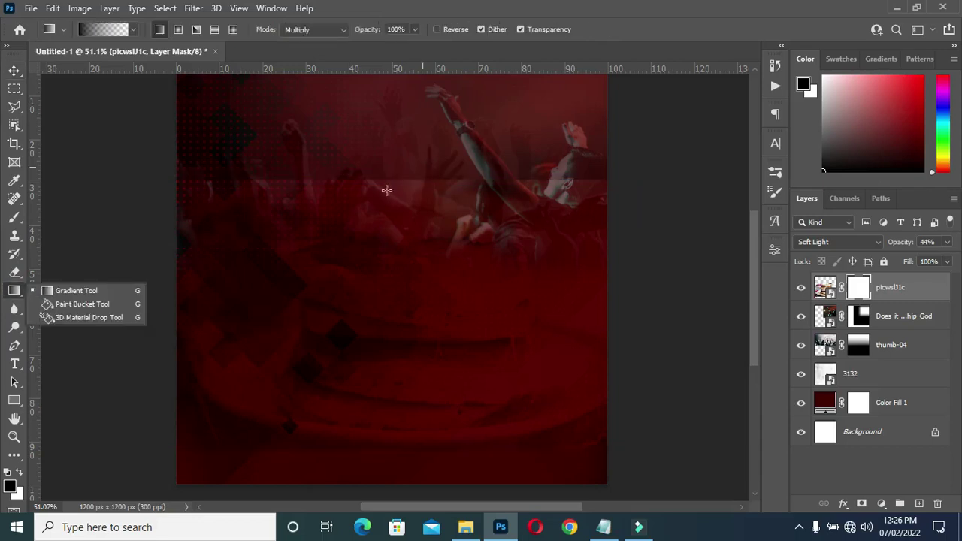
pyautogui.moveTo(408, 161); pyautogui.dragTo(405, 182)
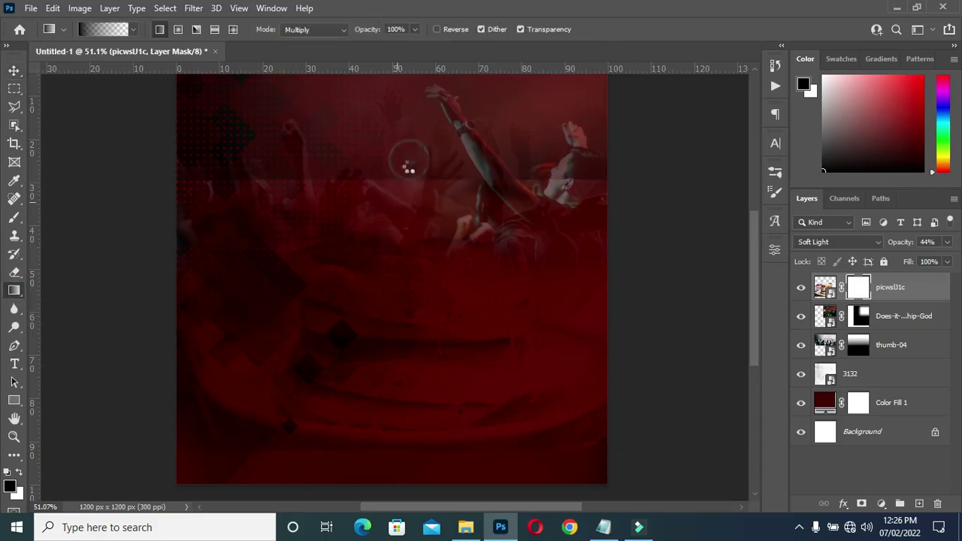
pyautogui.moveTo(408, 155); pyautogui.dragTo(408, 269)
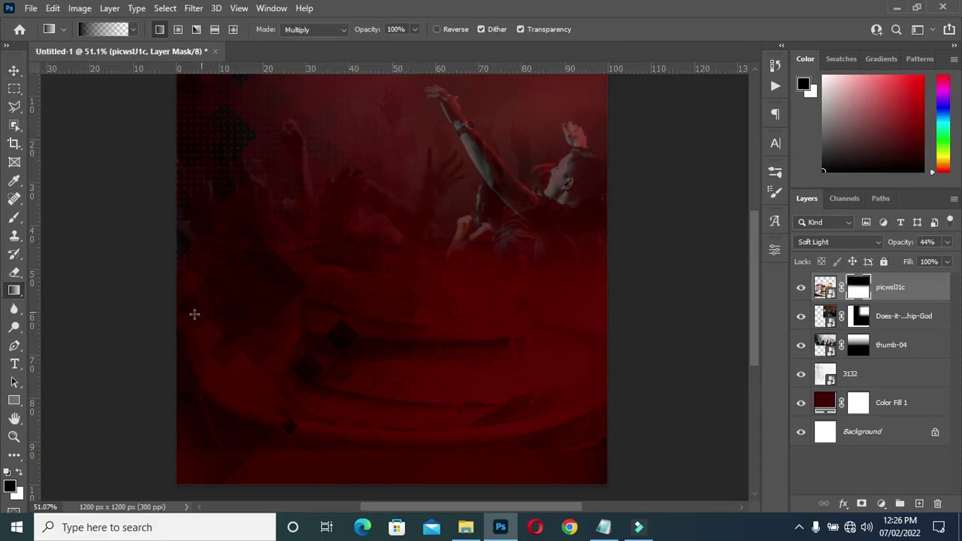
# Fade the pancake layer's left and right sides on its mask with horizontal black-to-transparent gradients.
pyautogui.click(133, 328)
pyautogui.click(150, 323)
pyautogui.moveTo(161, 332); pyautogui.dragTo(224, 346)
pyautogui.moveTo(656, 338); pyautogui.dragTo(603, 337)
pyautogui.moveTo(695, 337); pyautogui.dragTo(554, 340)
# Shrink the masked pancake layer to about 90% so it spans the canvas width, centred at about X 600, Y 767 px.
pyautogui.click(14, 70)
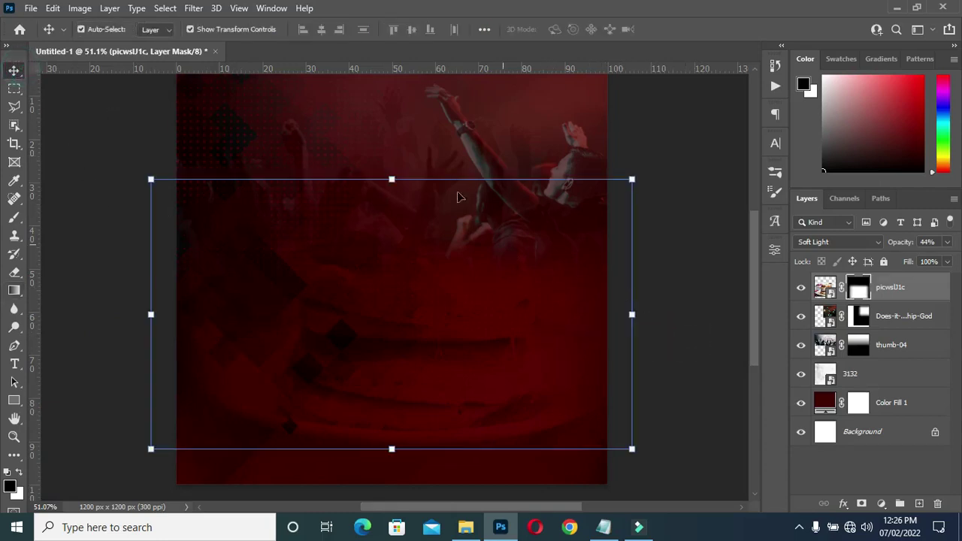
pyautogui.moveTo(391, 176); pyautogui.dragTo(394, 203)
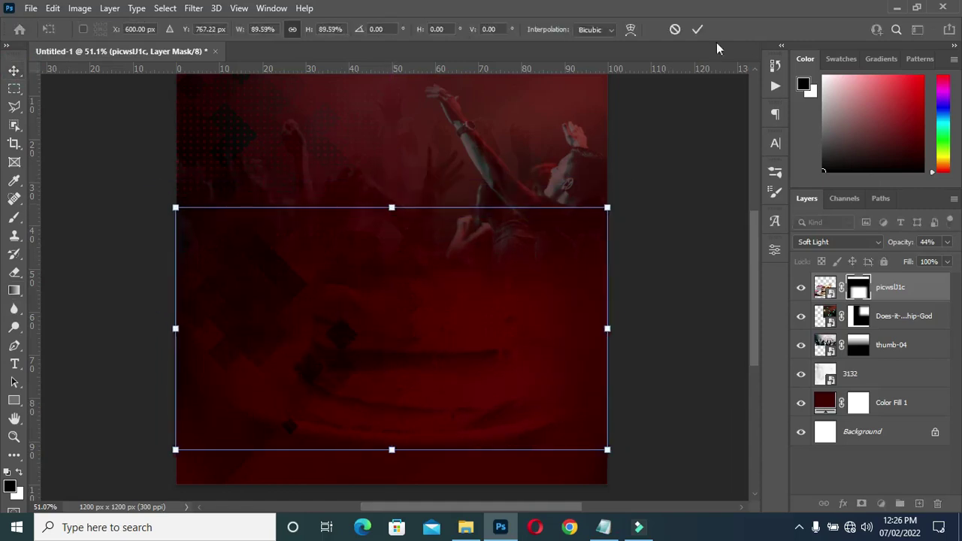
pyautogui.click(695, 29)
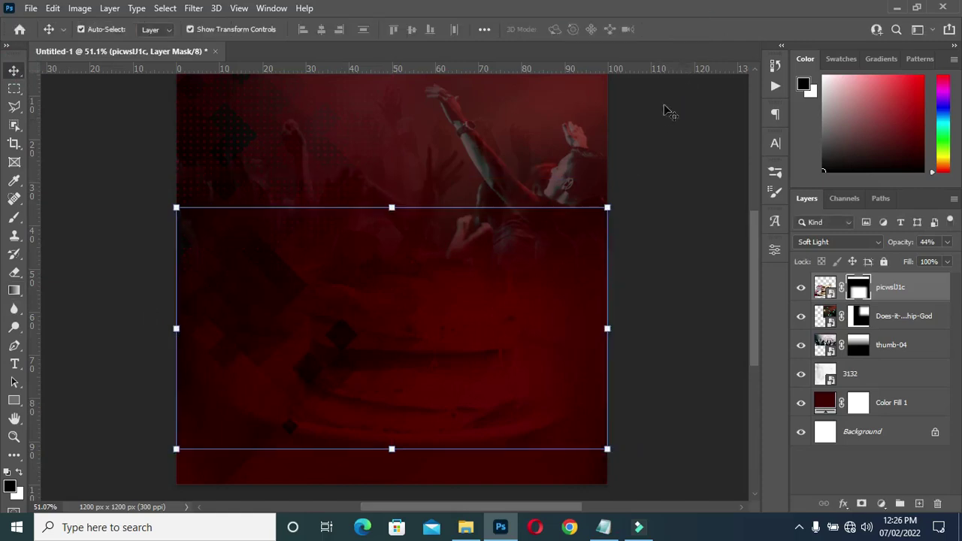
pyautogui.click(672, 188)
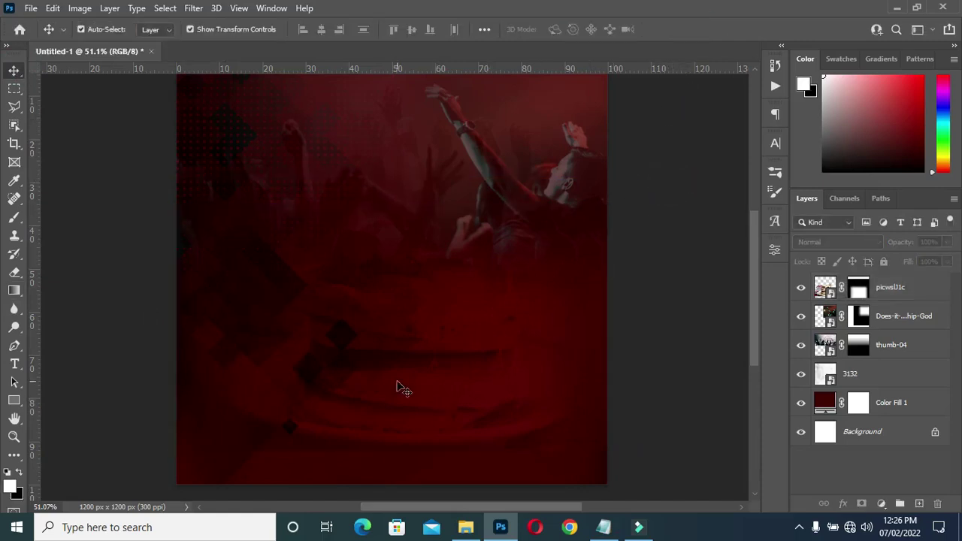
# Create a new empty layer above the pancake layer.
pyautogui.scroll(1, 402, 391)
pyautogui.click(920, 284)
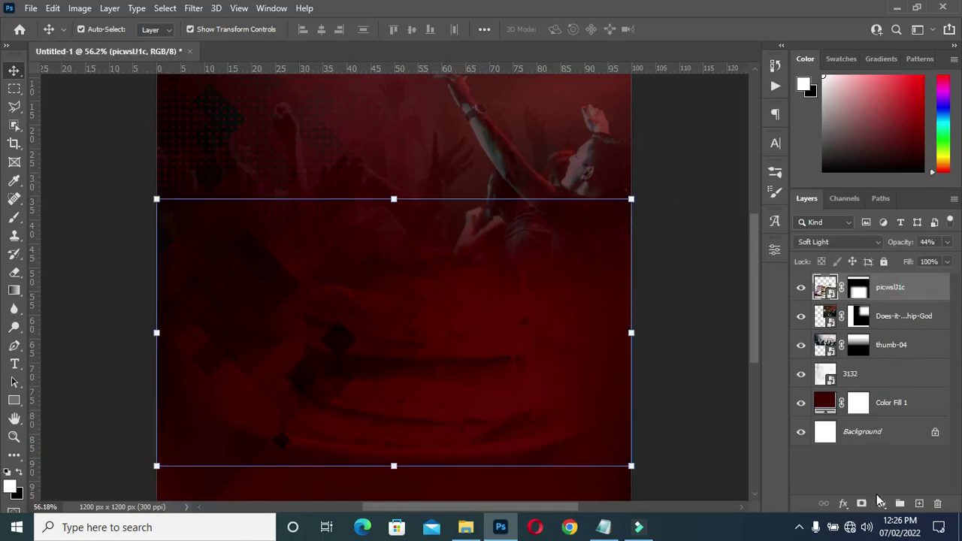
pyautogui.click(919, 503)
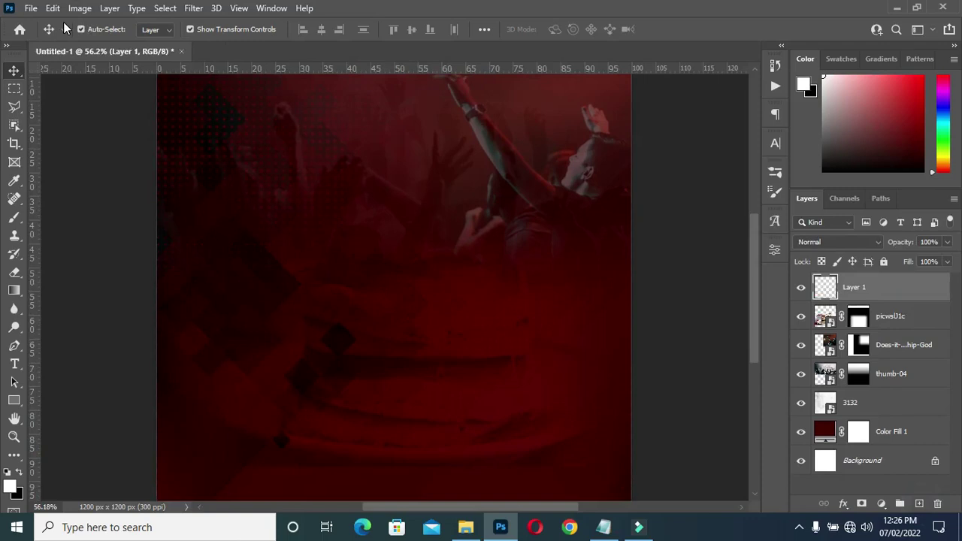
# Choose the DryBrush11 brush from the SpoonGraphics-DryBrush-Set 3 collection for the Brush tool.
pyautogui.press('b')
pyautogui.click(103, 31)
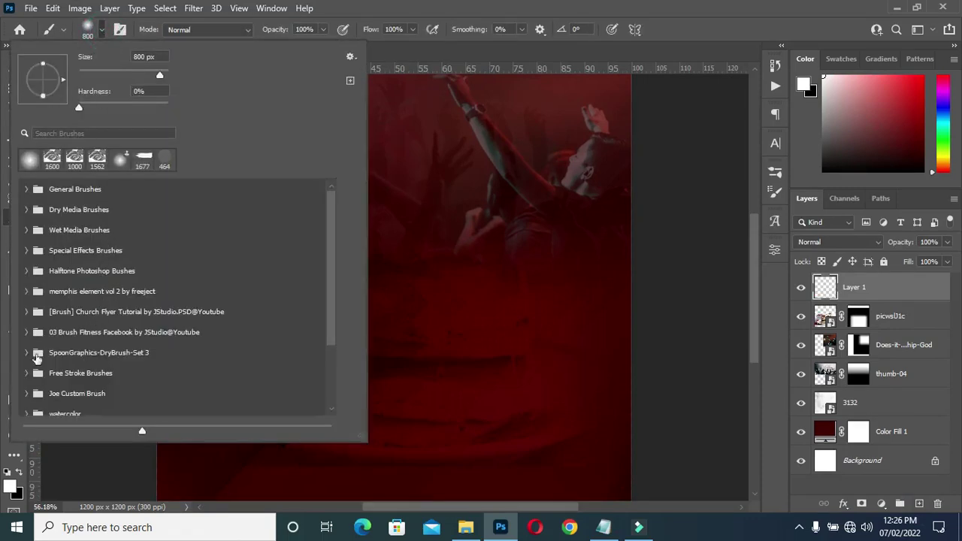
pyautogui.click(27, 355)
pyautogui.scroll(-3, 174, 366)
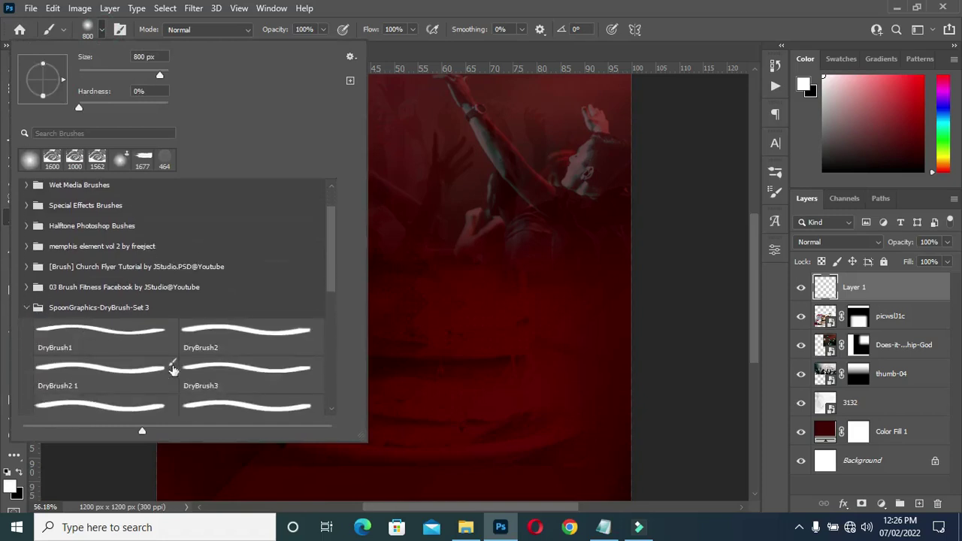
pyautogui.scroll(-5, 235, 369)
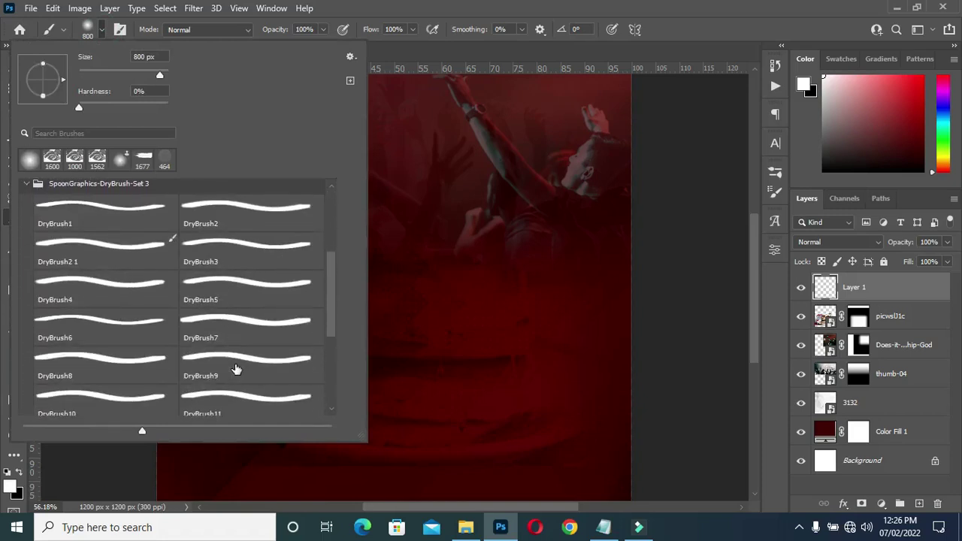
pyautogui.scroll(-1, 235, 367)
pyautogui.click(230, 349)
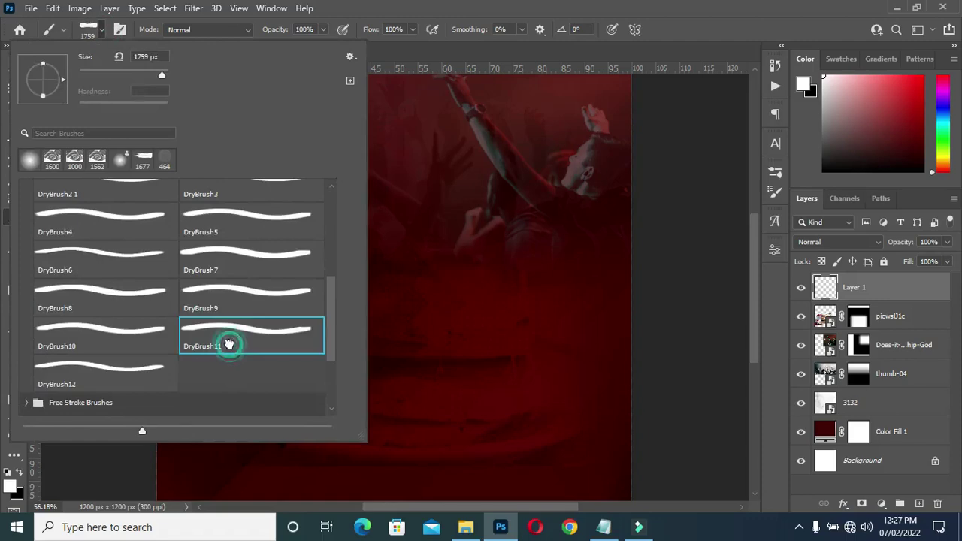
pyautogui.click(96, 34)
# Reduce the brush size to 1100 px and stamp a white dry-brush stroke along the canvas's bottom edge, starting at its left side.
pyautogui.scroll(-2, 415, 314)
pyautogui.scroll(-1, 415, 315)
pyautogui.press('[')
pyautogui.press('[')
pyautogui.press('[')
pyautogui.press('[')
pyautogui.press('[')
pyautogui.press('[')
pyautogui.press('[')
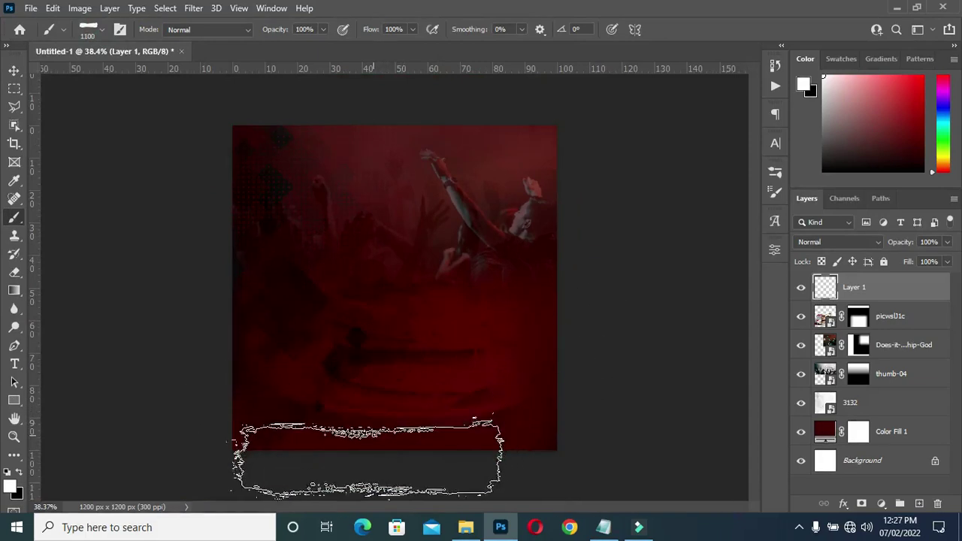
pyautogui.scroll(2, 376, 364)
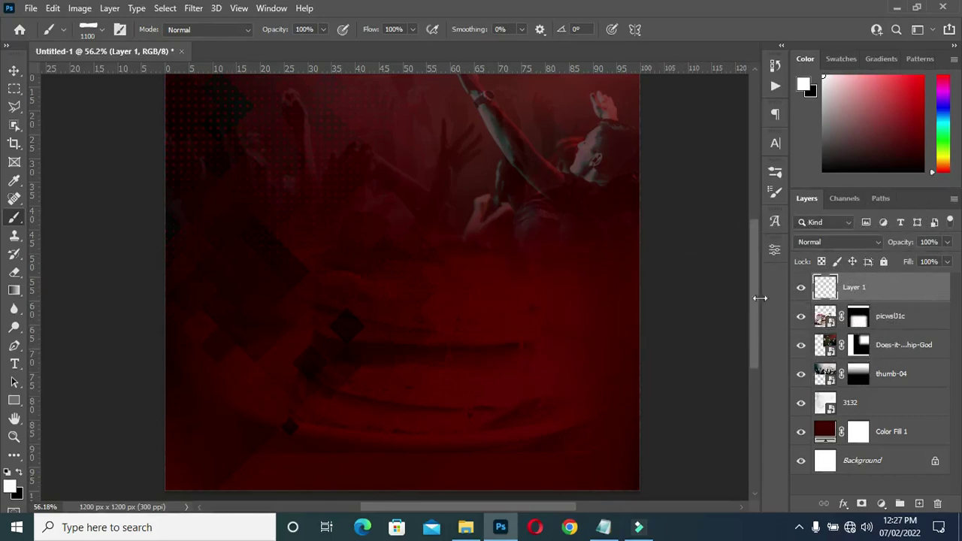
pyautogui.moveTo(752, 302); pyautogui.dragTo(750, 354)
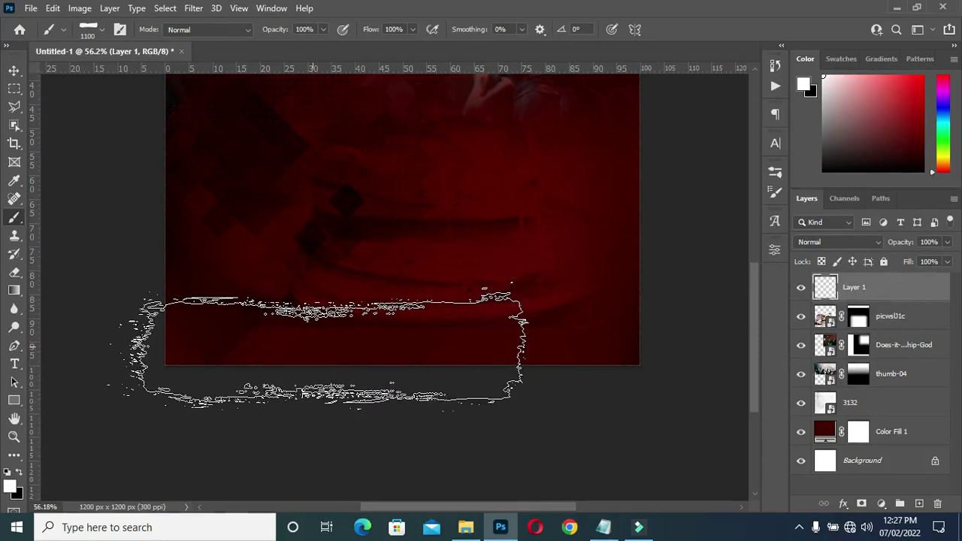
pyautogui.click(320, 348)
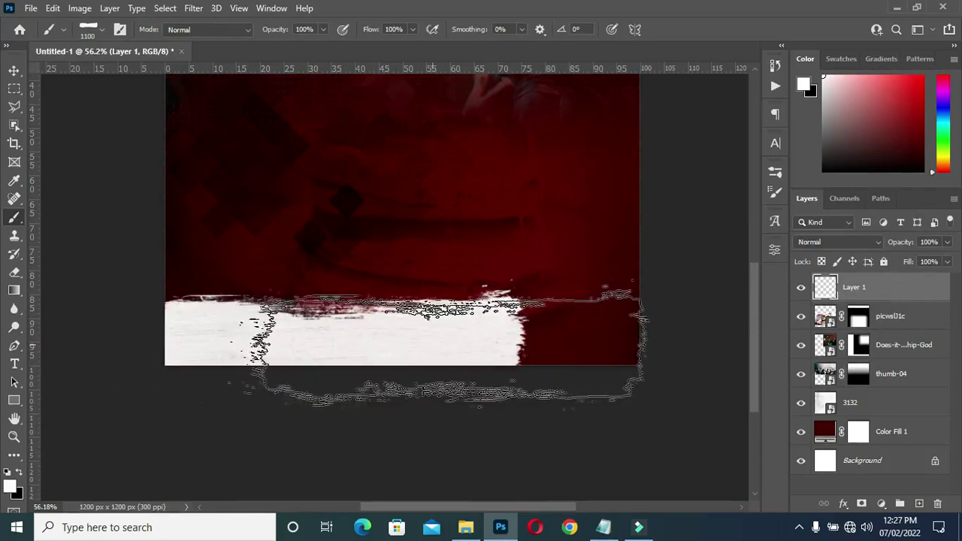
# Extend the white dry-brush strip across the full canvas width with more strokes along the bottom edge.
pyautogui.click(434, 343)
pyautogui.moveTo(468, 345); pyautogui.dragTo(222, 349)
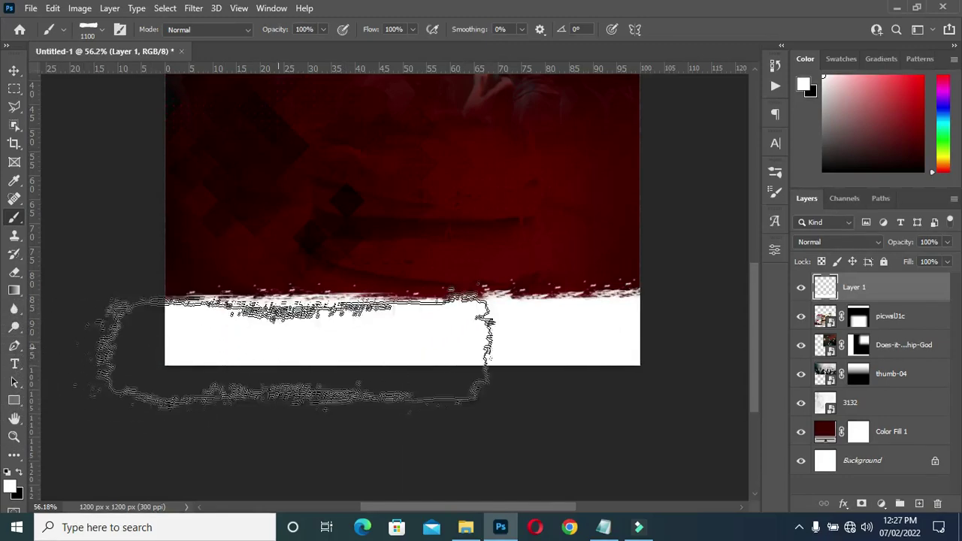
pyautogui.press('v')
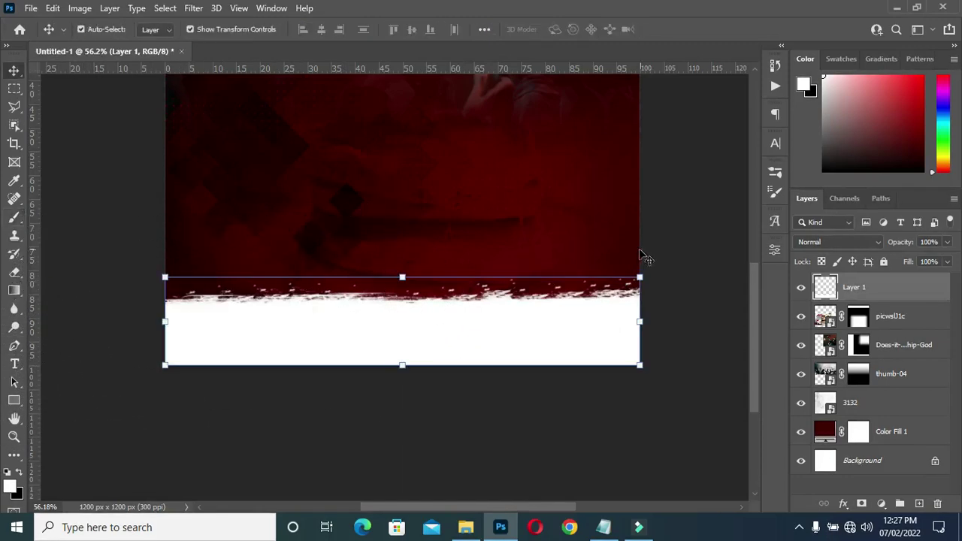
pyautogui.scroll(2, 429, 251)
pyautogui.scroll(-1, 436, 254)
pyautogui.scroll(-2, 380, 194)
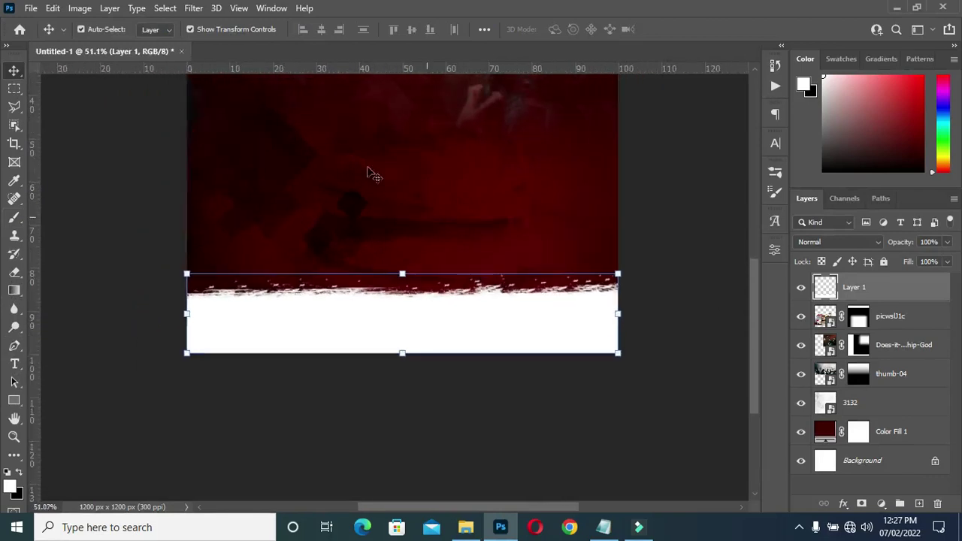
pyautogui.scroll(2, 379, 194)
pyautogui.hotkey('ctrl', '0')
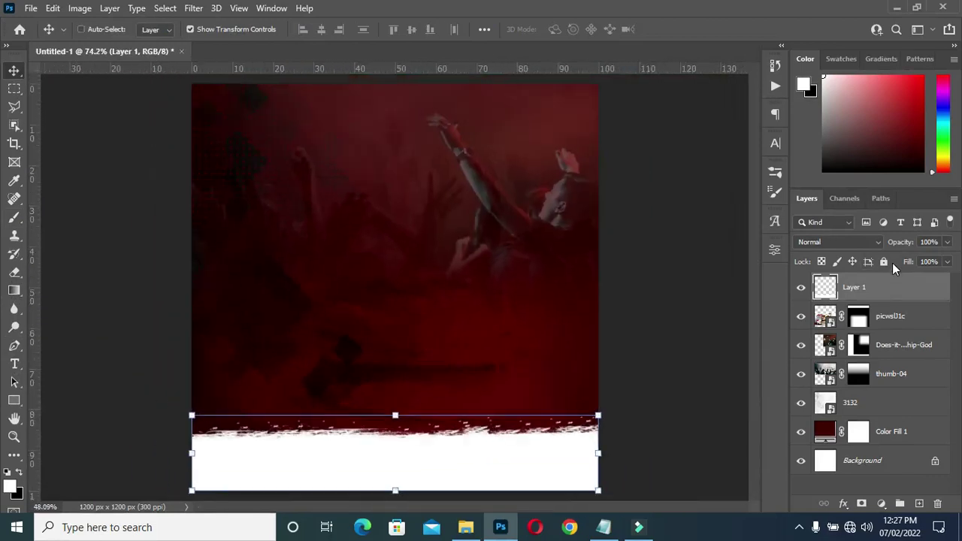
# Group all layers from Layer 1 down to Color Fill 1 and name the group BG.
pyautogui.keyDown('shift'); pyautogui.click(885, 435); pyautogui.keyUp('shift')
pyautogui.hotkey('ctrl', 'g')
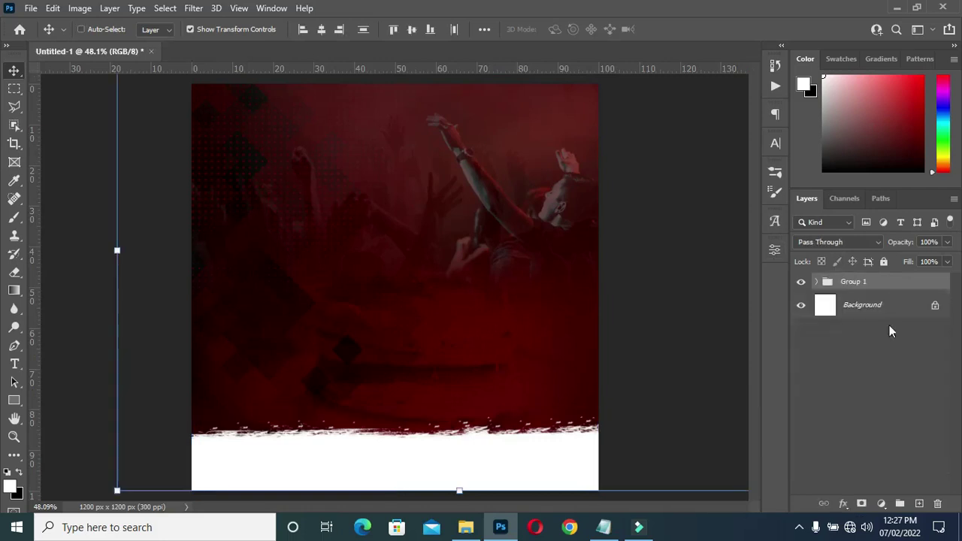
pyautogui.doubleClick(849, 282)
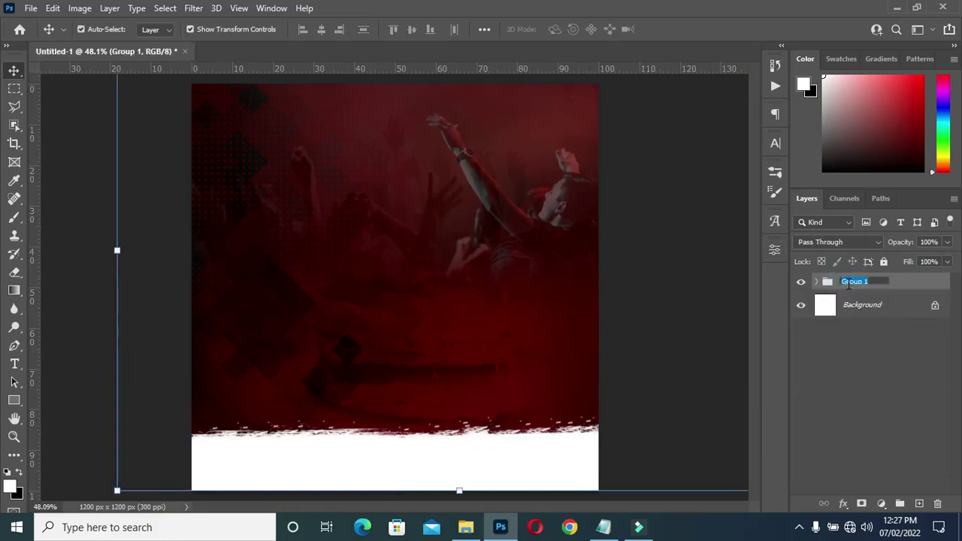
pyautogui.write('BG')
pyautogui.press('Return')
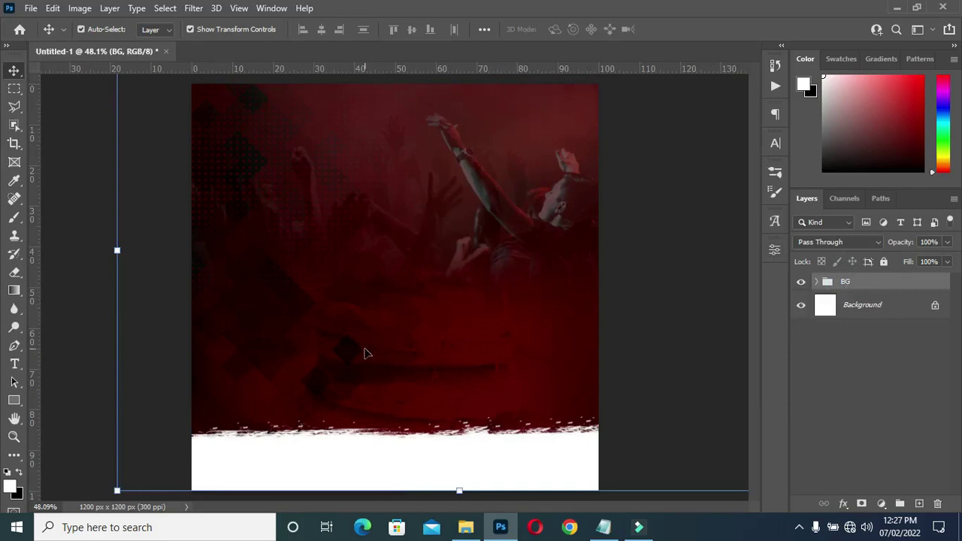
pyautogui.click(81, 303)
# Copy ALL CHRISTIANS from the TEXT file in Notepad and place it as a new text line near the canvas's upper edge.
pyautogui.scroll(1, 356, 273)
pyautogui.scroll(-1, 379, 242)
pyautogui.scroll(1, 414, 214)
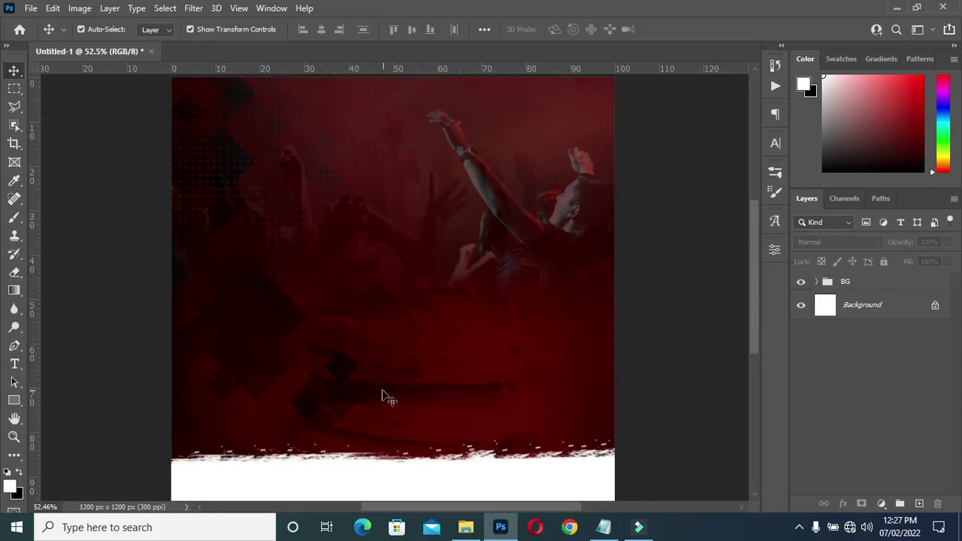
pyautogui.press('t')
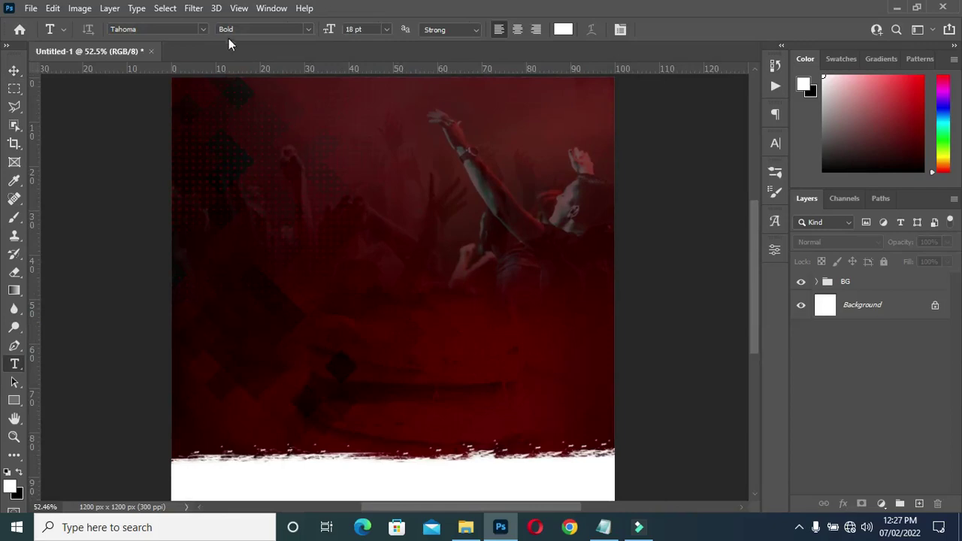
pyautogui.click(365, 106)
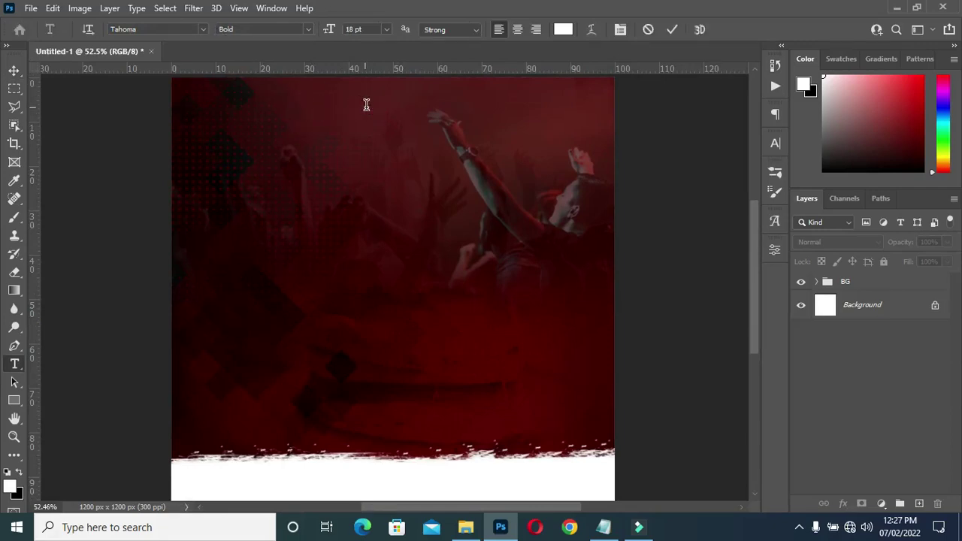
pyautogui.click(604, 527)
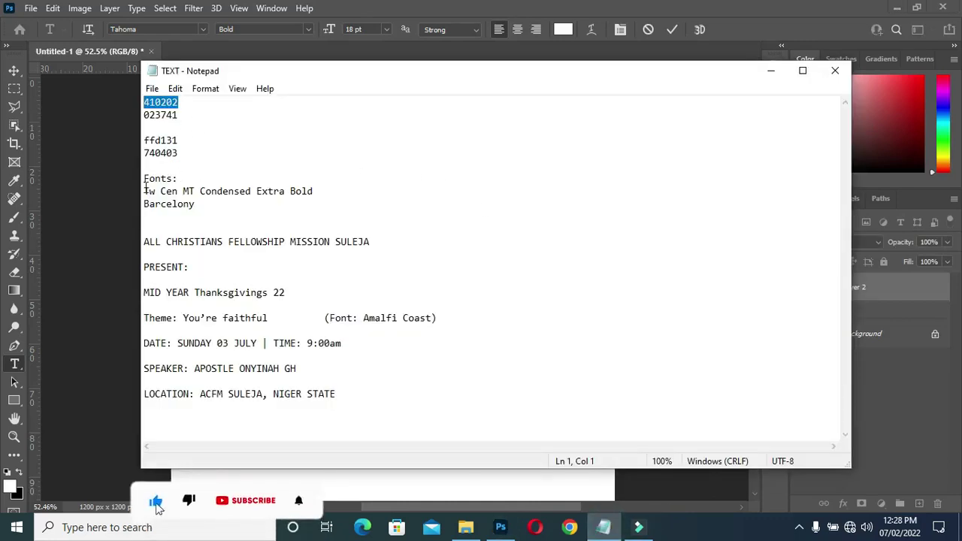
pyautogui.moveTo(137, 242); pyautogui.dragTo(221, 241)
pyautogui.hotkey('ctrl', 'c')
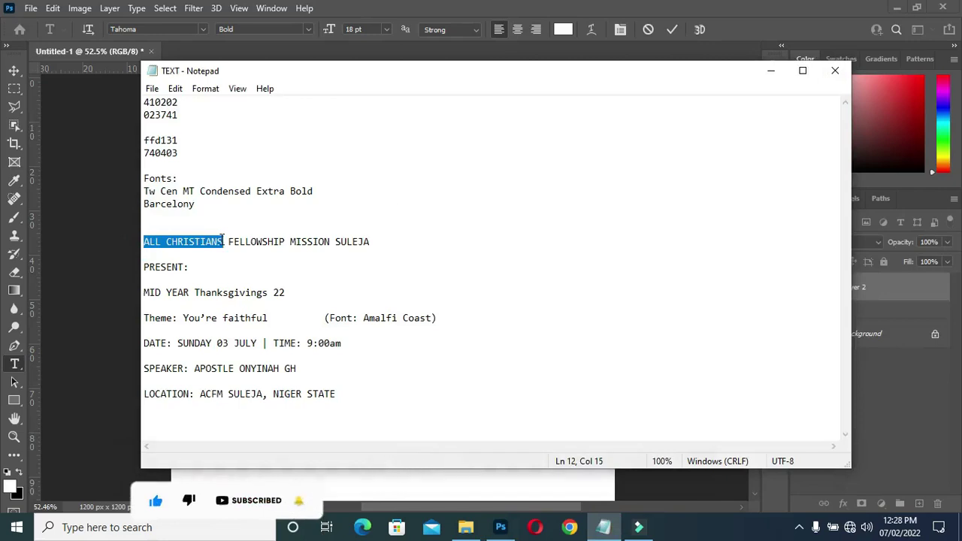
pyautogui.click(770, 71)
pyautogui.hotkey('ctrl', 'v')
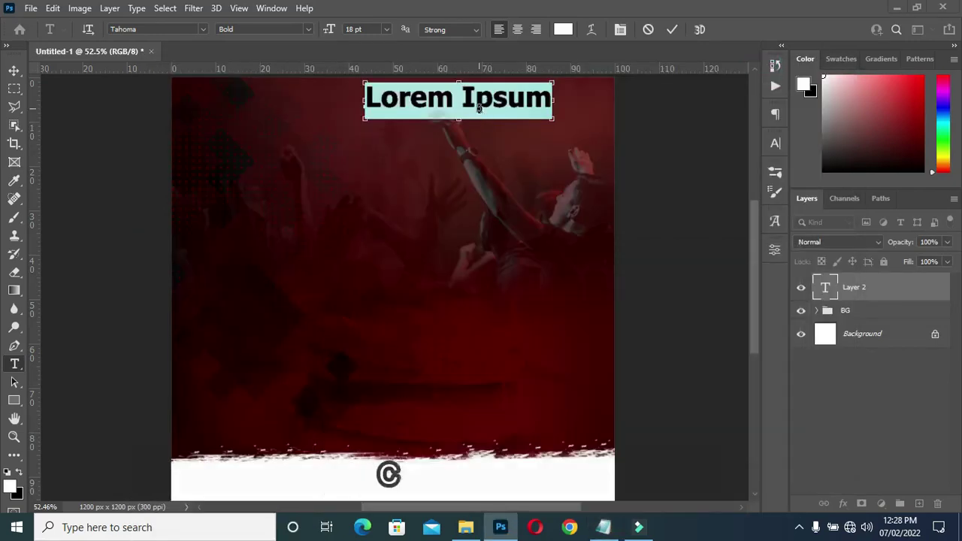
pyautogui.click(673, 29)
pyautogui.moveTo(493, 94); pyautogui.dragTo(403, 105)
# Set the font of the ALL CHRISTIANS text to Tw Cen MT Bold.
pyautogui.click(204, 29)
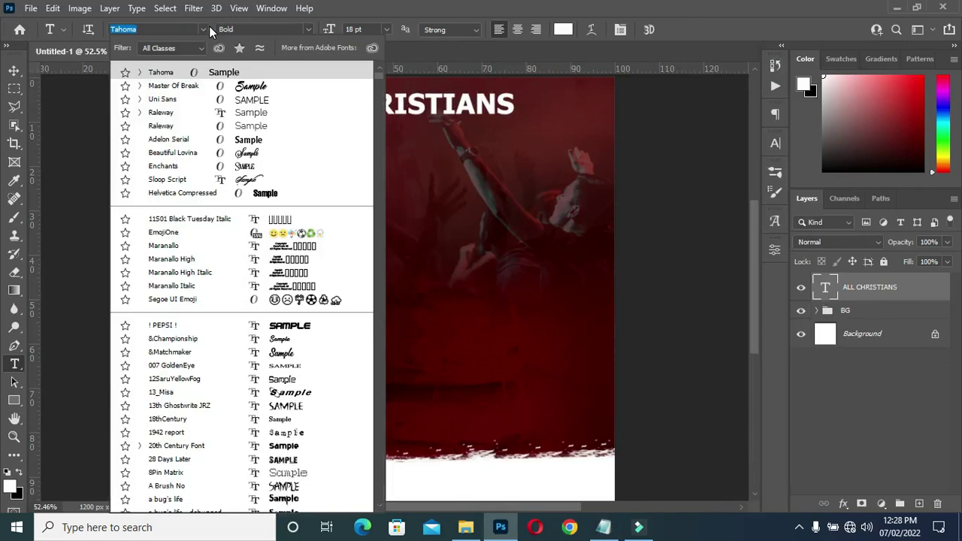
pyautogui.write('tw')
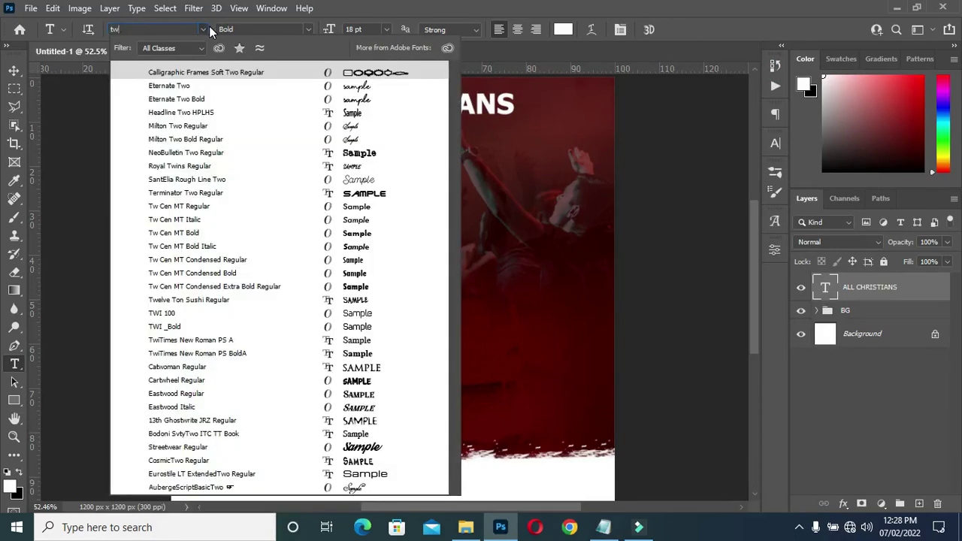
pyautogui.press('Down')
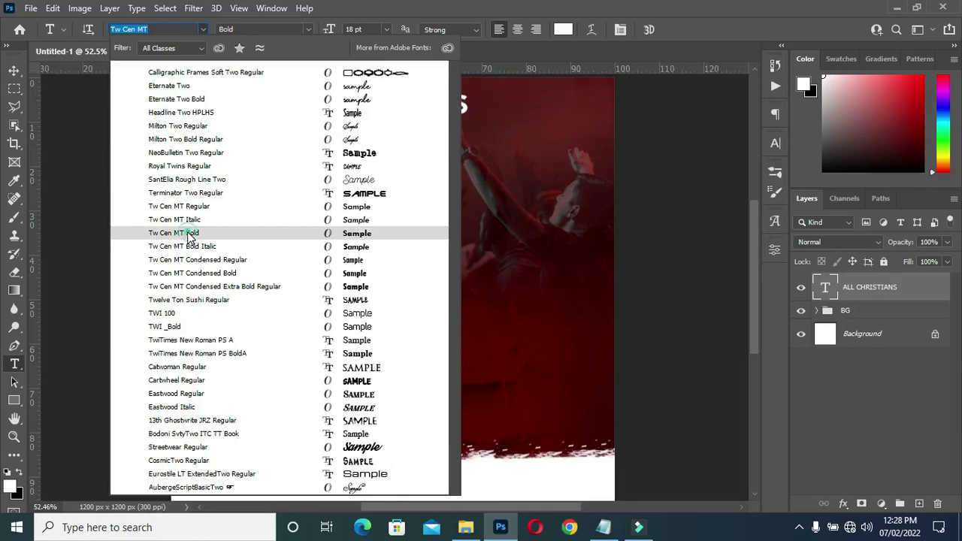
pyautogui.click(189, 235)
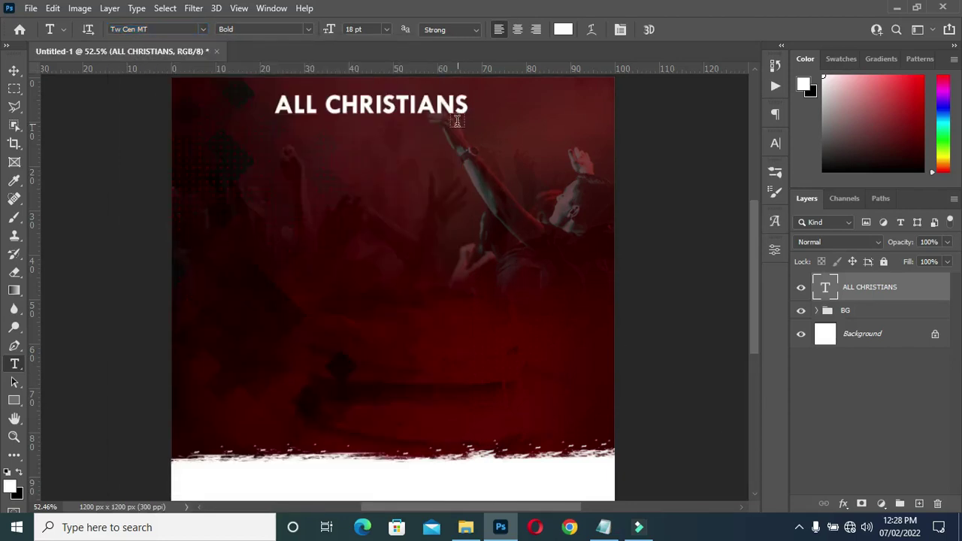
# Centre the ALL CHRISTIANS text horizontally on the canvas.
pyautogui.click(13, 70)
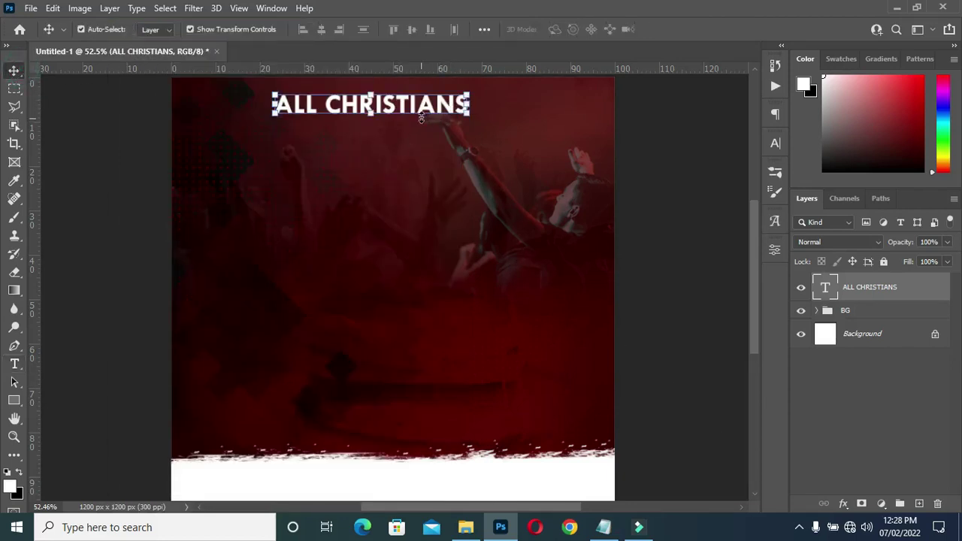
pyautogui.moveTo(425, 114); pyautogui.dragTo(439, 118)
pyautogui.hotkey('ctrl', 'a')
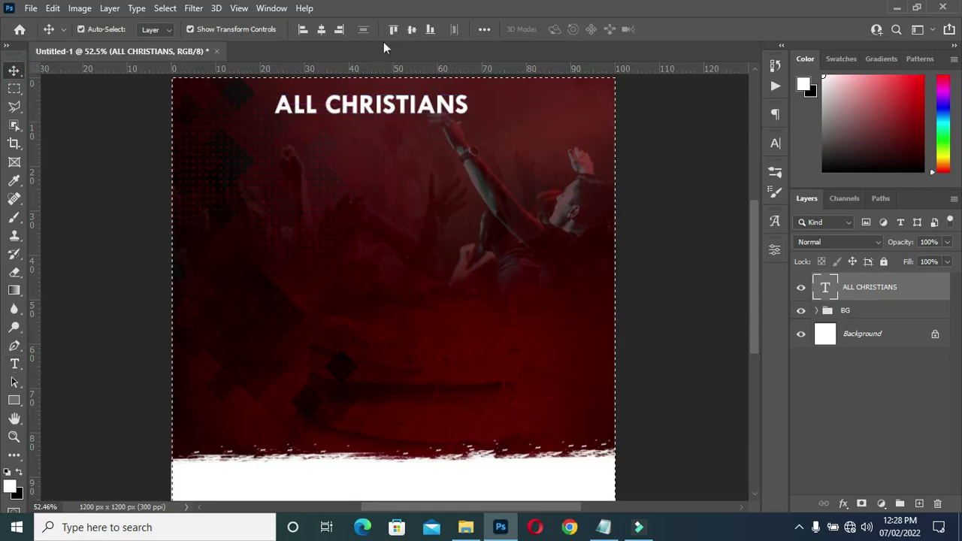
pyautogui.click(321, 30)
pyautogui.hotkey('ctrl', 'd')
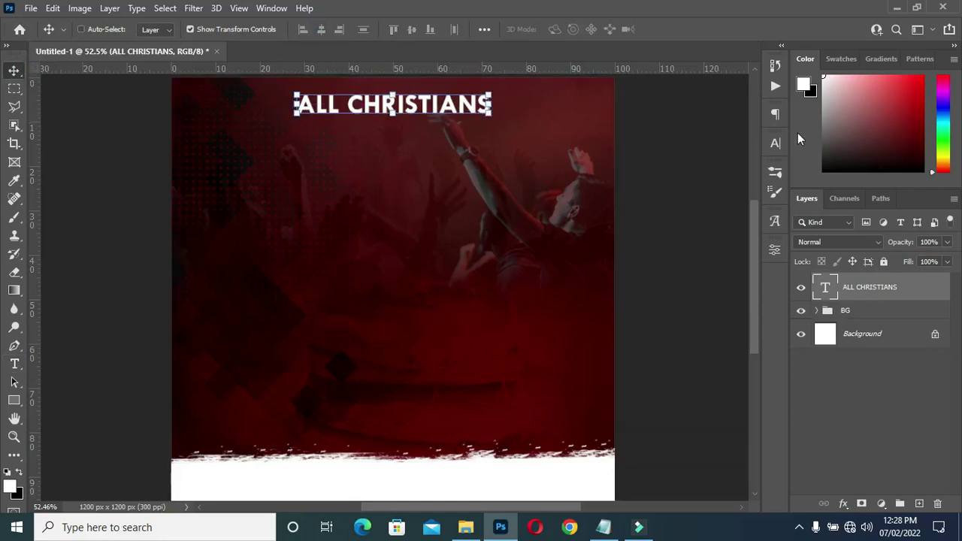
# Tighten the letter tracking of the ALL CHRISTIANS text slightly.
pyautogui.click(775, 143)
pyautogui.moveTo(702, 194)
pyautogui.mouseDown()
pyautogui.moveTo(691, 193)
pyautogui.moveTo(701, 193)
pyautogui.mouseUp()
pyautogui.click(736, 141)
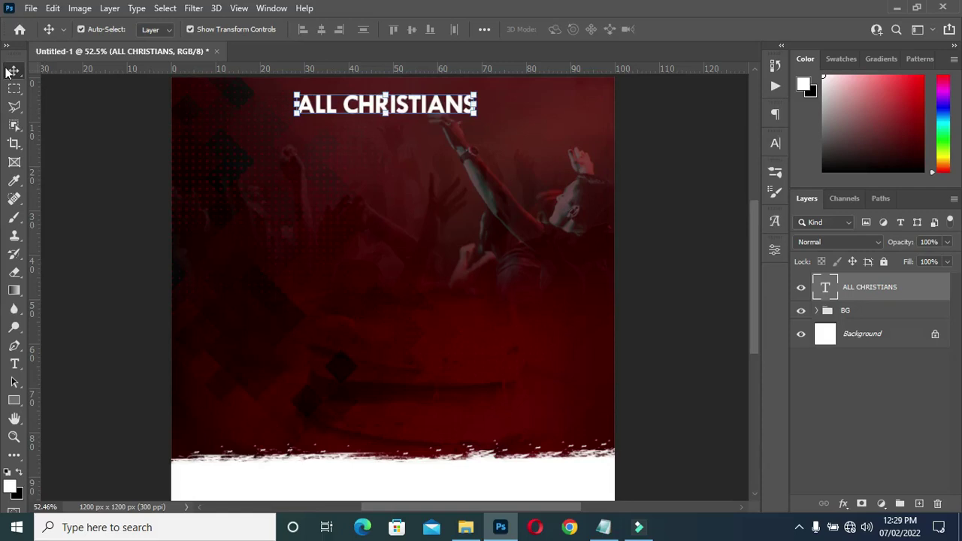
# Copy the colour code ffd131 from the Notepad file and apply it to the ALL CHRISTIANS text.
pyautogui.click(604, 527)
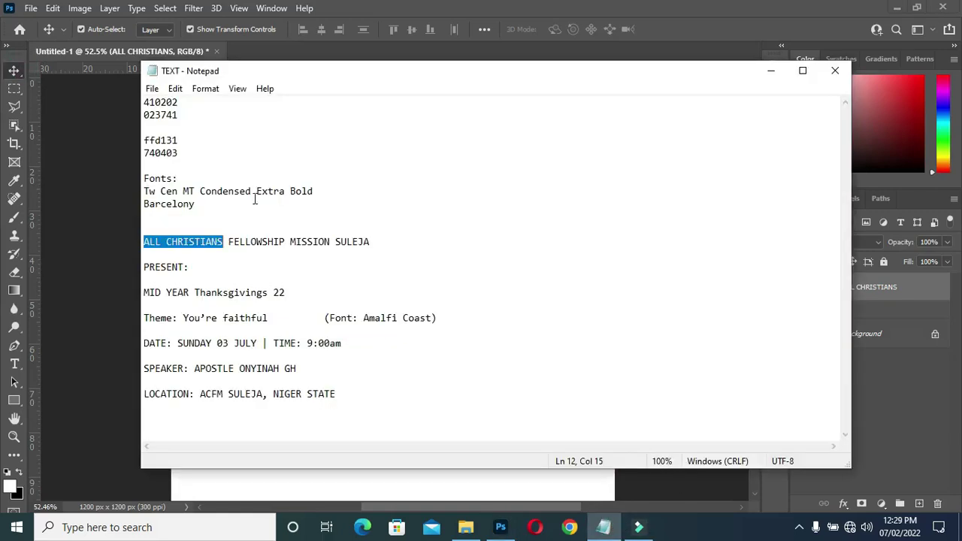
pyautogui.moveTo(185, 155); pyautogui.dragTo(145, 141)
pyautogui.hotkey('ctrl', 'c')
pyautogui.click(762, 69)
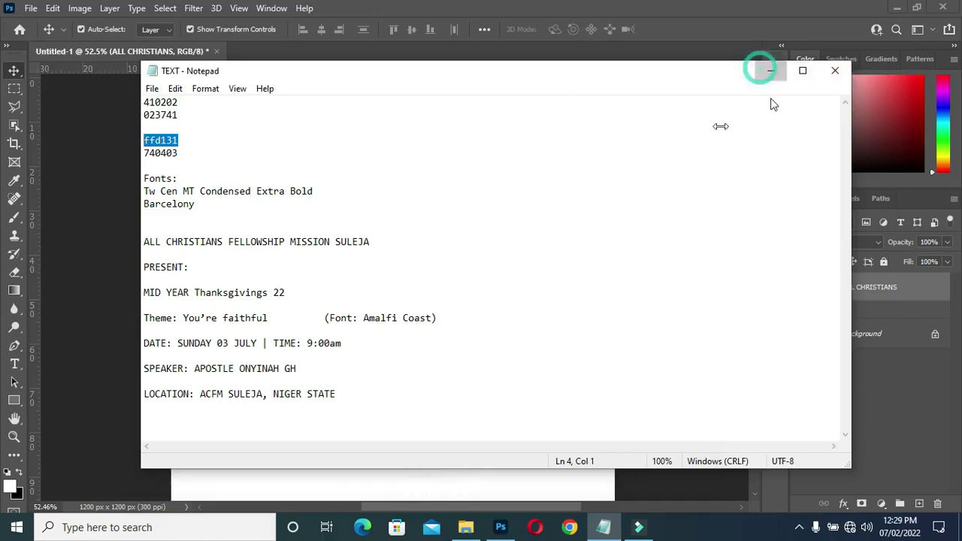
pyautogui.press('t')
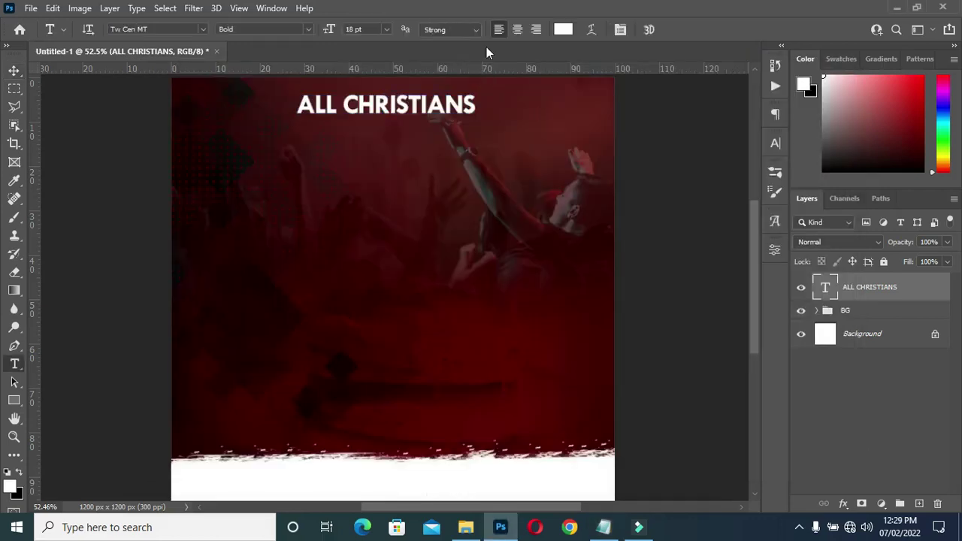
pyautogui.click(563, 30)
pyautogui.hotkey('ctrl', 'v')
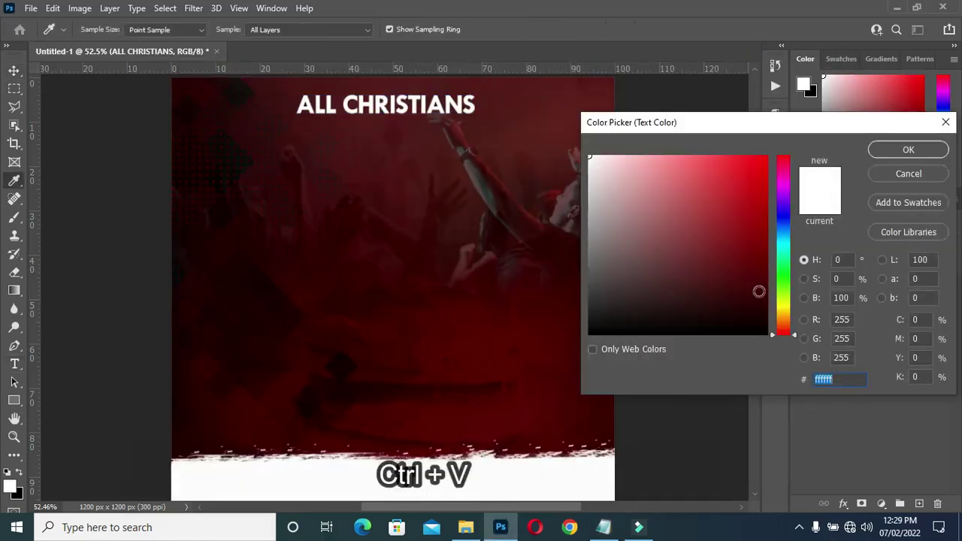
pyautogui.click(890, 149)
pyautogui.press('Return')
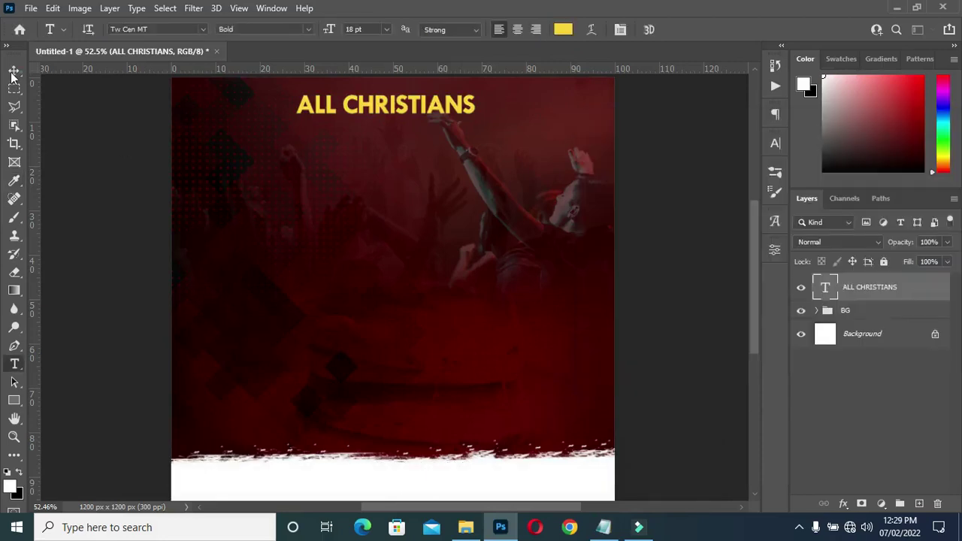
# Duplicate the ALL CHRISTIANS text layer and place the copy directly below the original.
pyautogui.moveTo(13, 70); pyautogui.dragTo(70, 73)
pyautogui.click(70, 73)
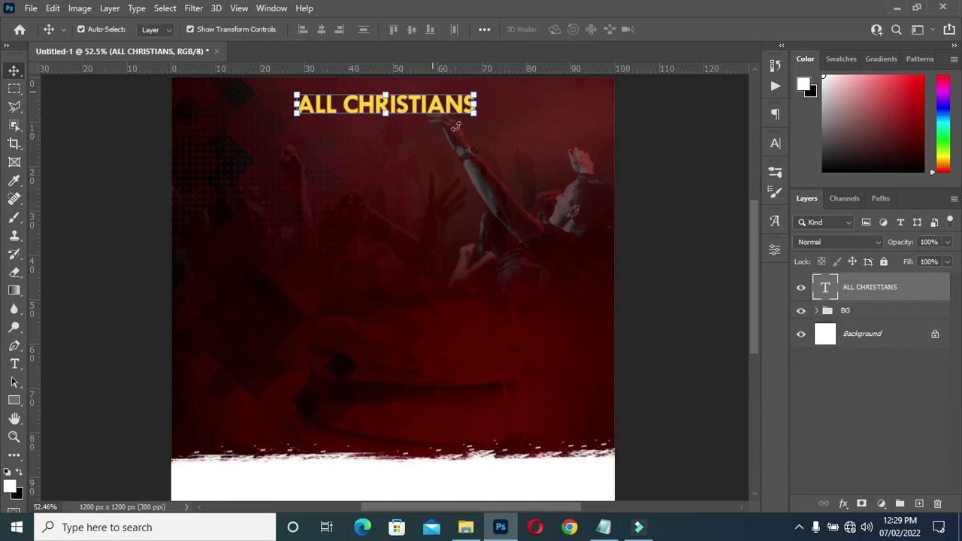
pyautogui.hotkey('ctrl', 'j')
pyautogui.moveTo(394, 115); pyautogui.dragTo(410, 135)
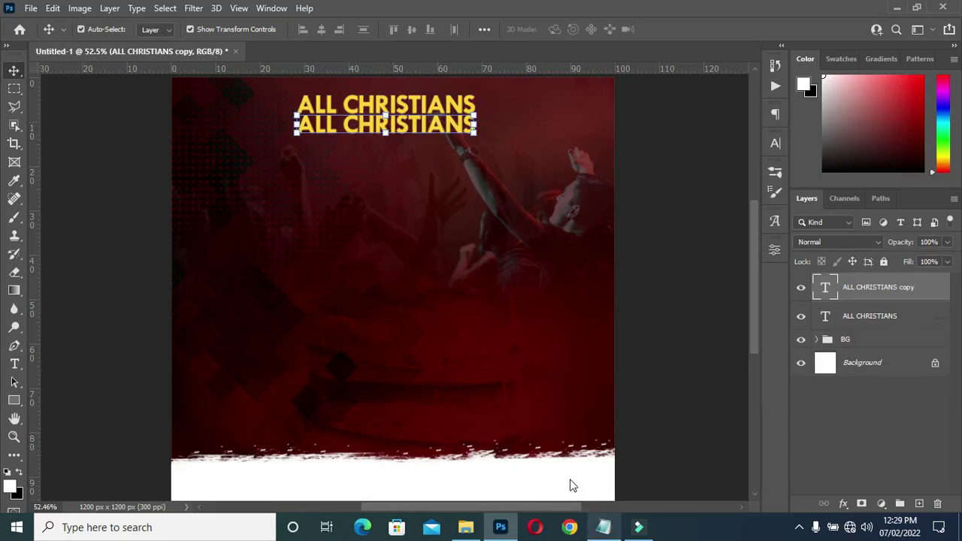
# Replace the duplicate's text with FELLOWSHIP MISSION SULEJA copied from the Notepad file.
pyautogui.click(604, 527)
pyautogui.moveTo(227, 241); pyautogui.dragTo(371, 242)
pyautogui.hotkey('ctrl', 'c')
pyautogui.click(761, 75)
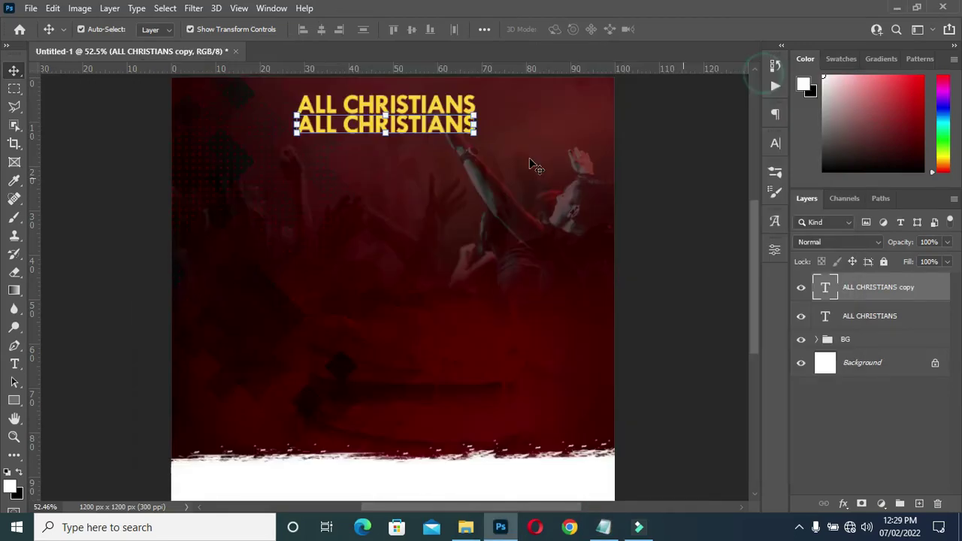
pyautogui.press('t')
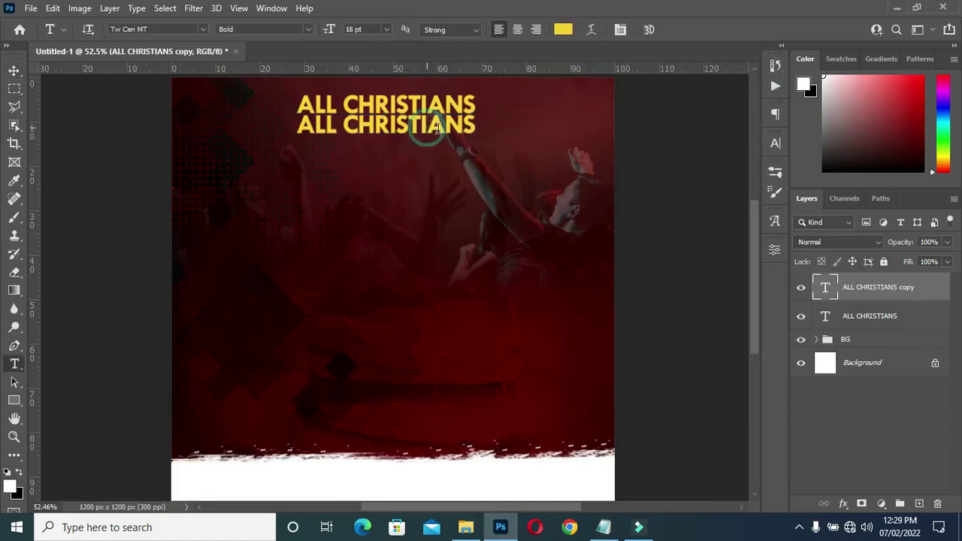
pyautogui.click(442, 126)
pyautogui.tripleClick(442, 126)
pyautogui.hotkey('ctrl', 'v')
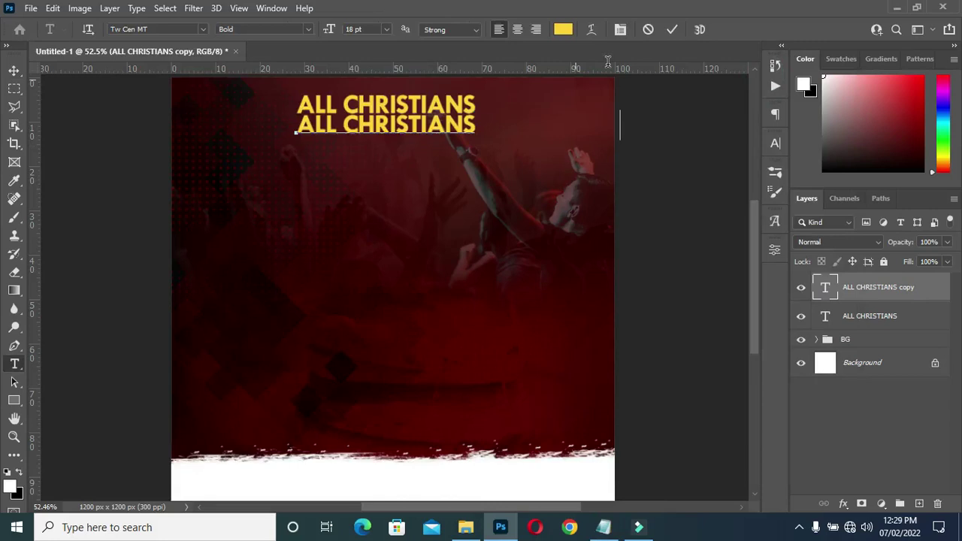
pyautogui.click(673, 29)
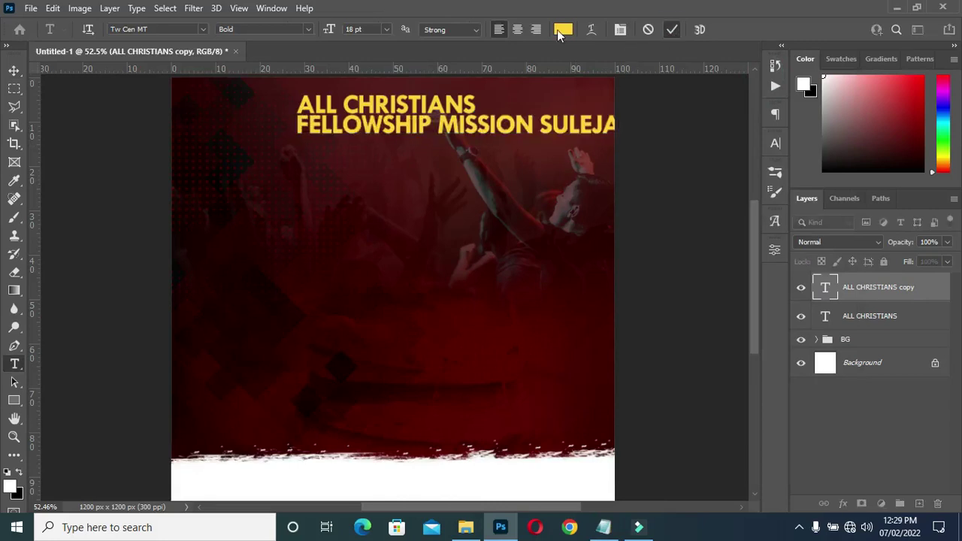
# Change the text colour of the FELLOWSHIP MISSION SULEJA line to white.
pyautogui.click(563, 30)
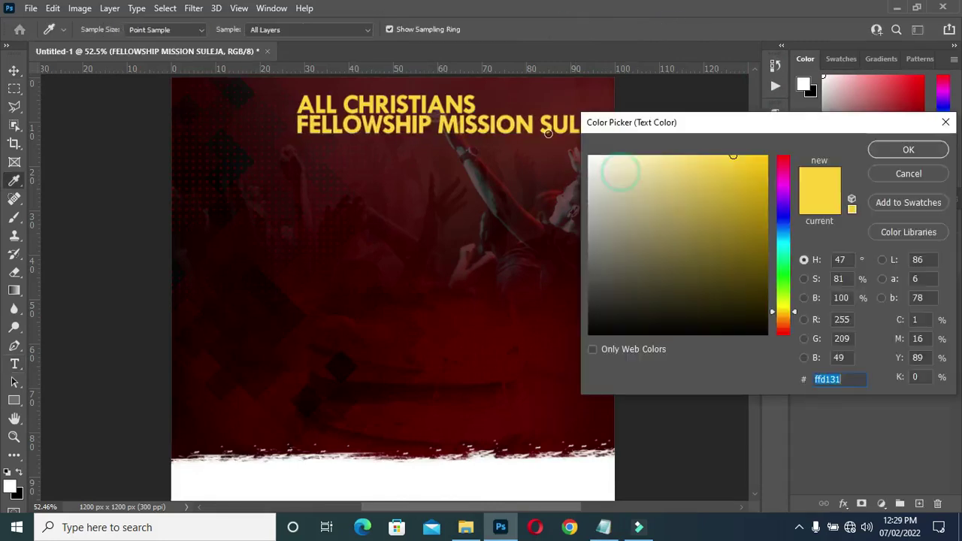
pyautogui.click(590, 158)
pyautogui.press('Return')
# Scale the FELLOWSHIP MISSION SULEJA line down to the width of ALL CHRISTIANS and nudge it up close beneath that line.
pyautogui.press('v')
pyautogui.moveTo(623, 126); pyautogui.dragTo(474, 125)
pyautogui.click(698, 29)
pyautogui.press('Up')
pyautogui.press('Up')
pyautogui.press('Up')
pyautogui.press('Up')
pyautogui.press('Up')
pyautogui.press('Up')
pyautogui.press('Up')
pyautogui.press('Up')
pyautogui.press('Up')
pyautogui.press('Up')
# Centre the ALL CHRISTIANS and FELLOWSHIP MISSION SULEJA text lines horizontally on the canvas.
pyautogui.keyDown('ctrl'); pyautogui.click(861, 316); pyautogui.keyUp('ctrl')
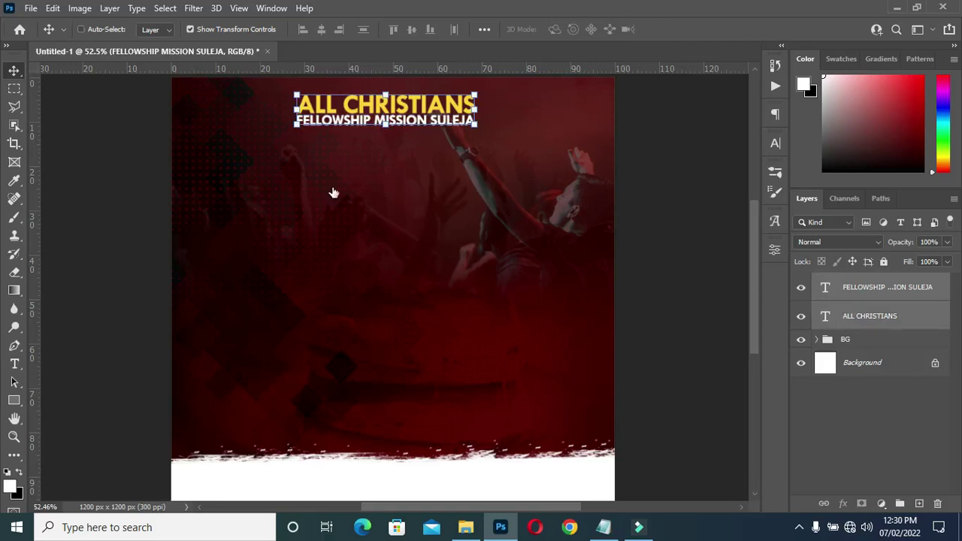
pyautogui.hotkey('ctrl', 'a')
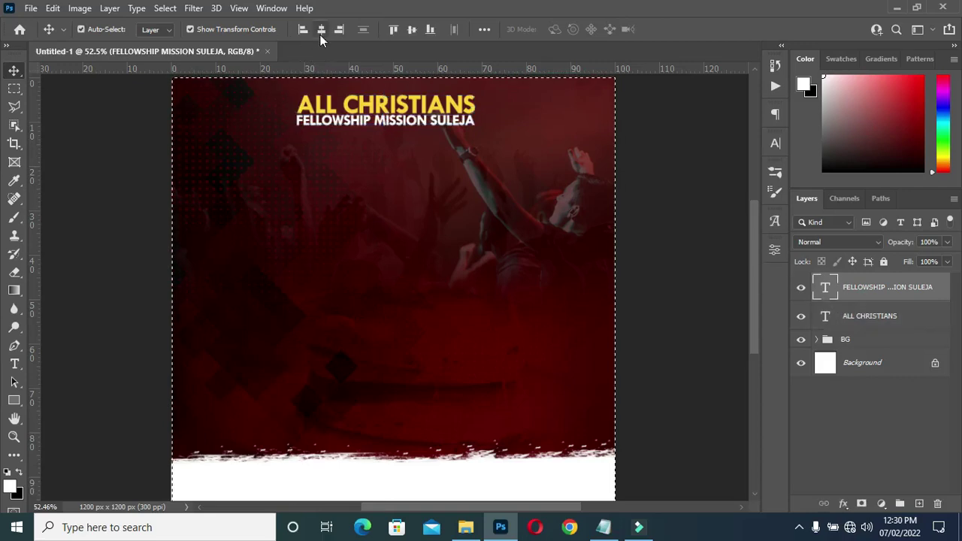
pyautogui.hotkey('ctrl', 'd')
pyautogui.click(865, 316)
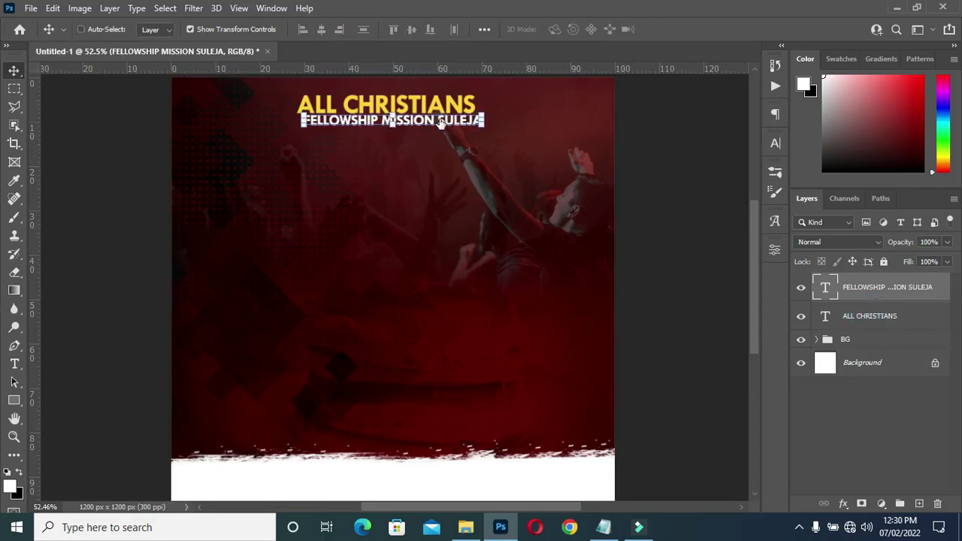
pyautogui.hotkey('ctrl', 'a')
pyautogui.click(321, 30)
pyautogui.hotkey('ctrl', 'd')
pyautogui.click(654, 218)
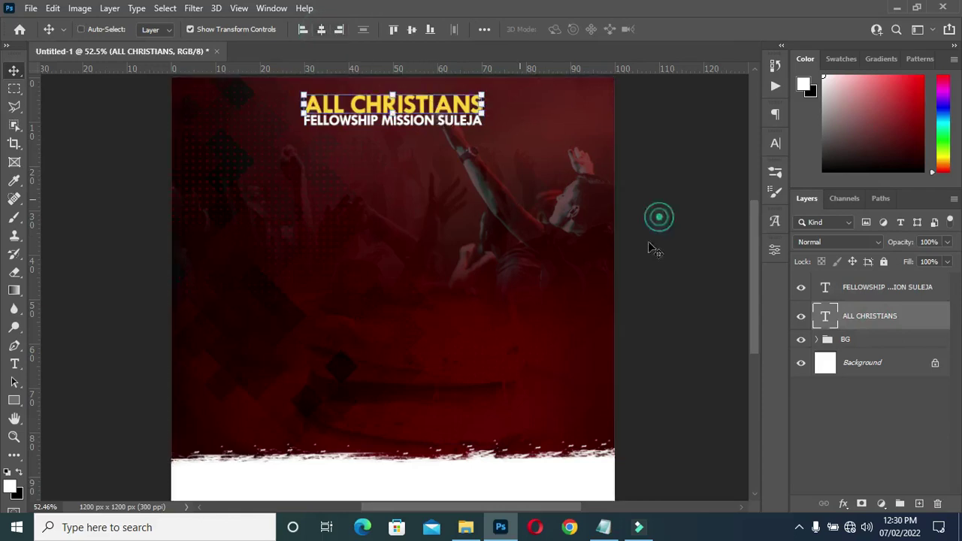
# Duplicate the FELLOWSHIP MISSION SULEJA text layer and place the copy a short distance below the original.
pyautogui.keyDown('ctrl'); pyautogui.click(413, 121); pyautogui.keyUp('ctrl')
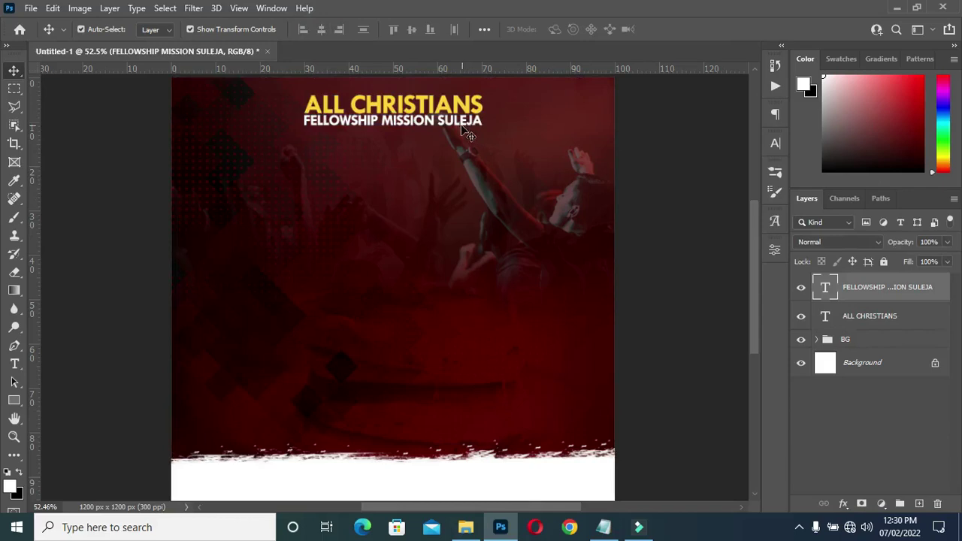
pyautogui.hotkey('ctrl', 'j')
pyautogui.moveTo(454, 128); pyautogui.dragTo(439, 166)
# Replace the duplicate's text with PRESENT: copied from the Notepad file.
pyautogui.doubleClick(456, 159)
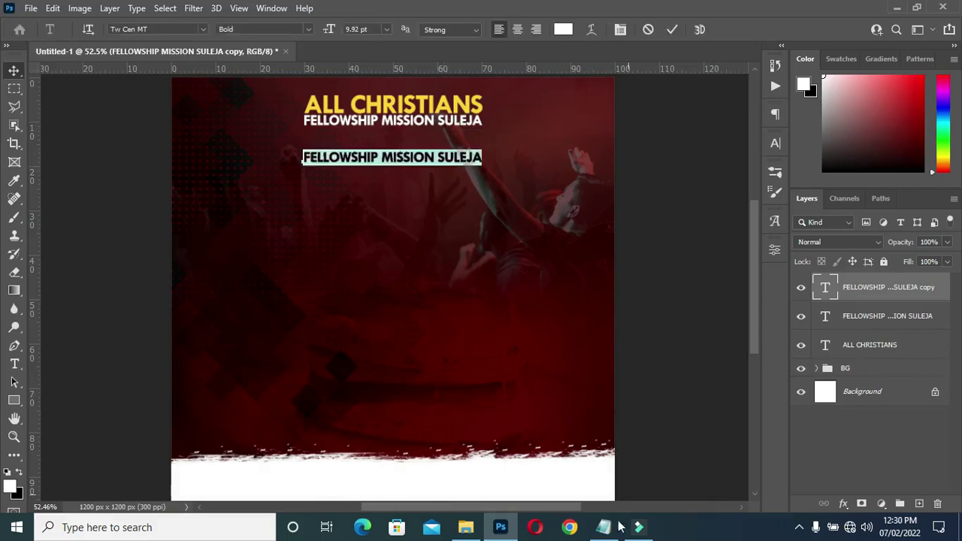
pyautogui.click(604, 527)
pyautogui.moveTo(213, 268); pyautogui.dragTo(147, 272)
pyautogui.hotkey('ctrl', 'c')
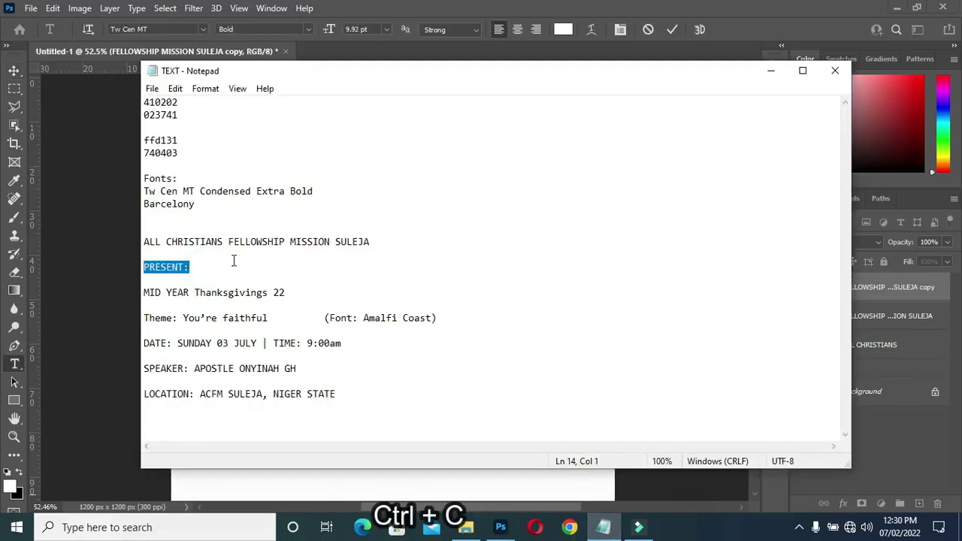
pyautogui.click(771, 71)
pyautogui.hotkey('ctrl', 'v')
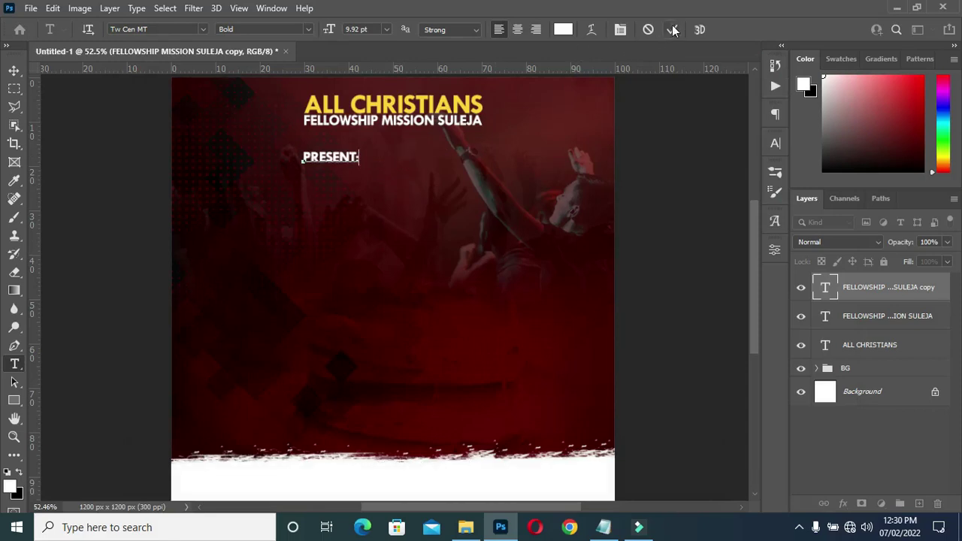
pyautogui.hotkey('ctrl', 'Return')
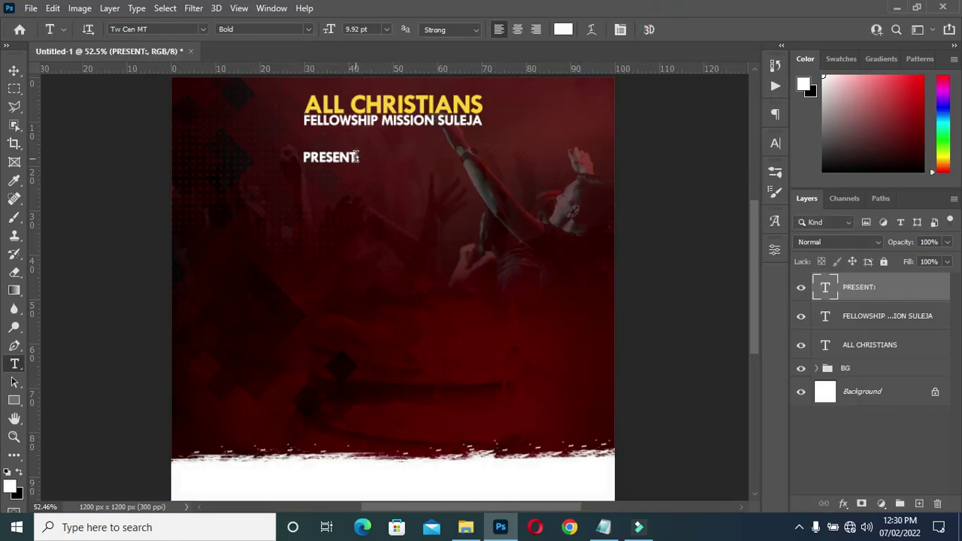
# Set the letter tracking of the PRESENT: text to 845.
pyautogui.moveTo(303, 157); pyautogui.dragTo(358, 160)
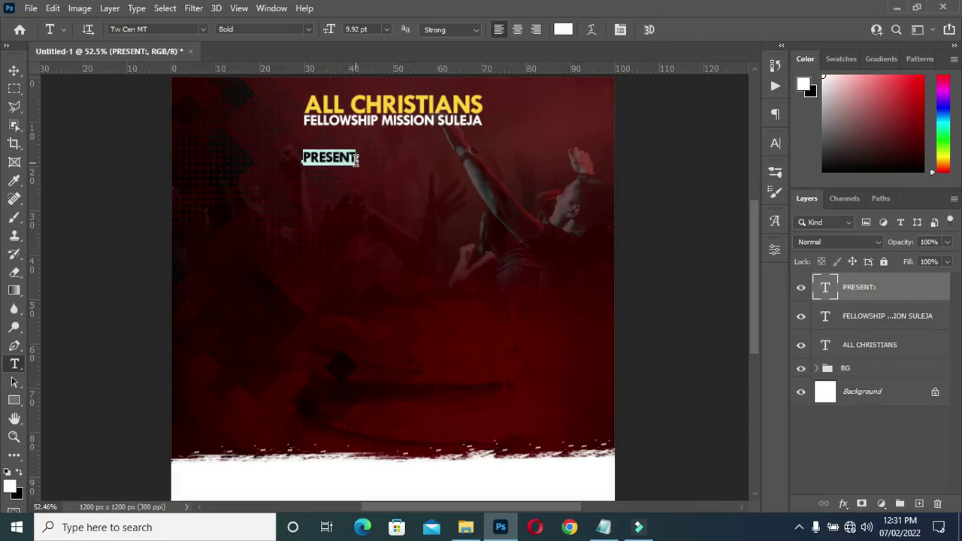
pyautogui.click(776, 143)
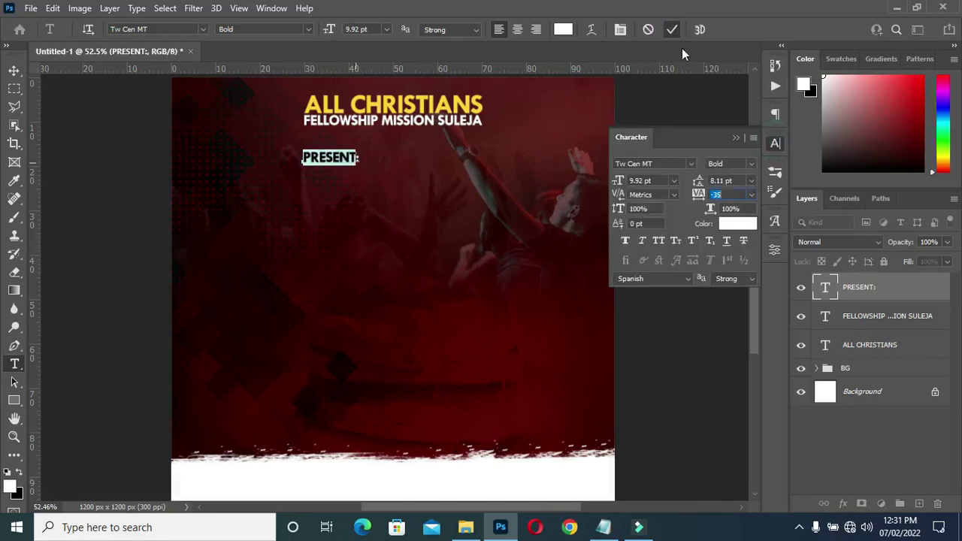
pyautogui.press('Return')
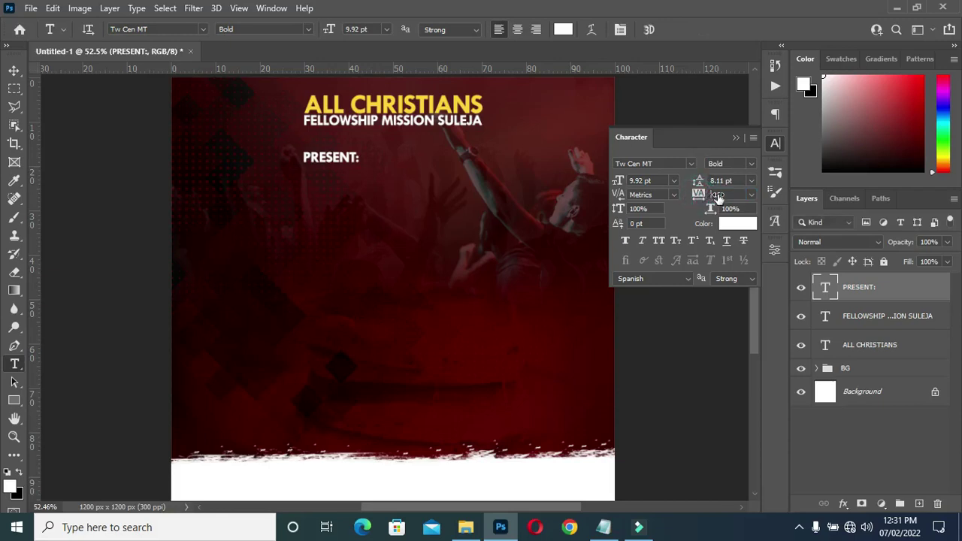
pyautogui.write('450')
pyautogui.press('Return')
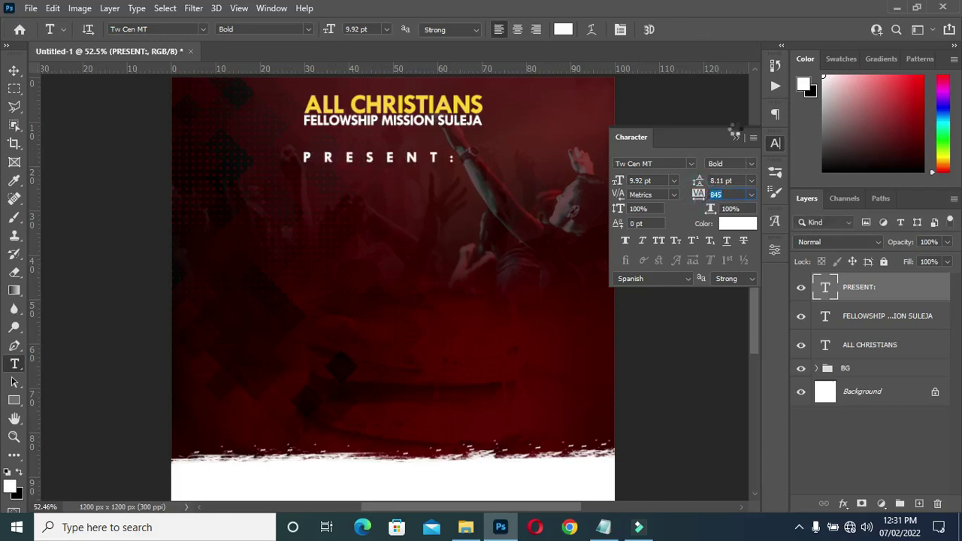
pyautogui.click(733, 139)
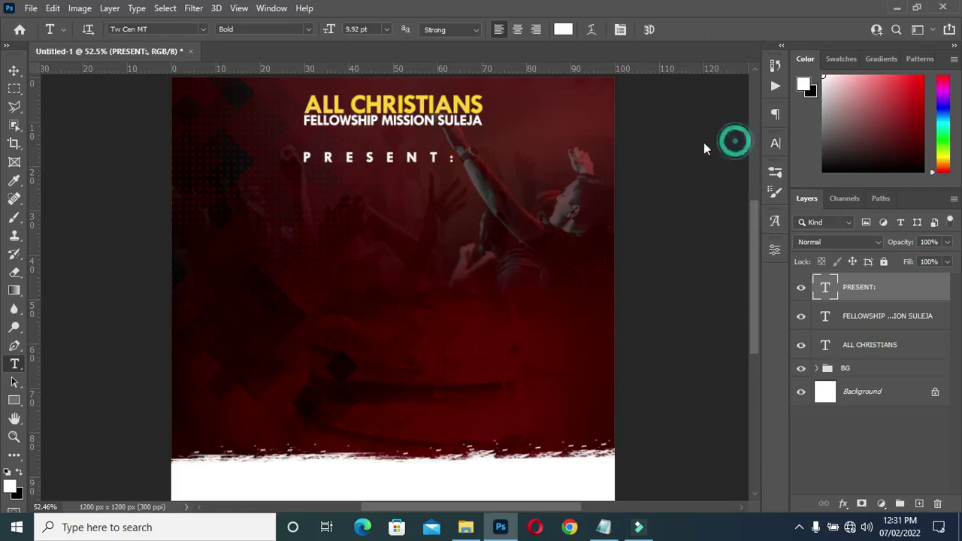
# Set the tracking of the final T and colon in PRESENT: to 0 so the colon sits close to the word.
pyautogui.click(430, 158)
pyautogui.moveTo(431, 158); pyautogui.dragTo(472, 160)
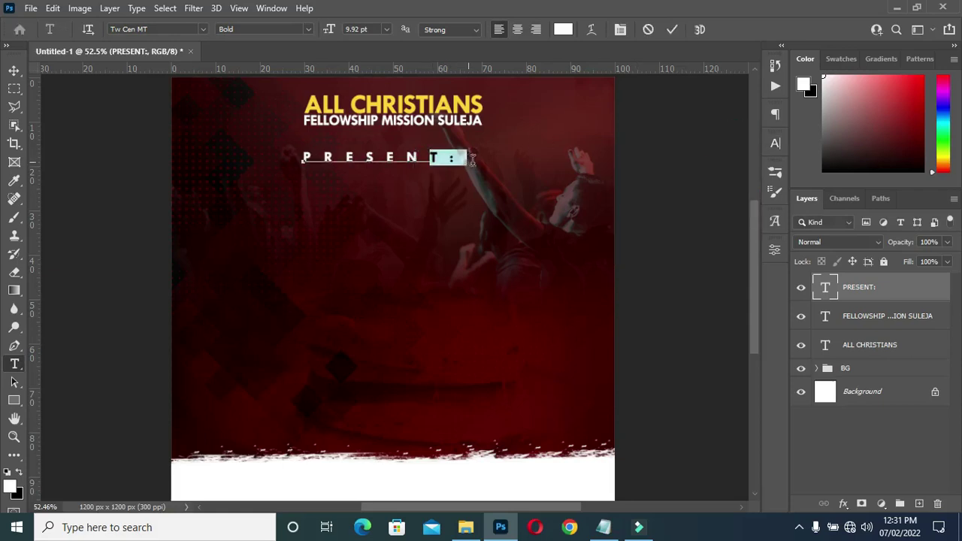
pyautogui.click(777, 145)
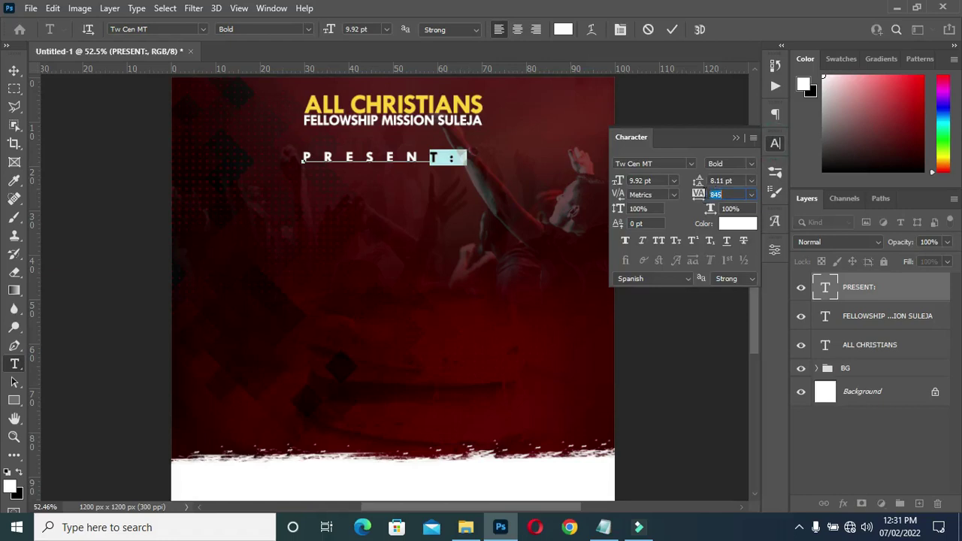
pyautogui.moveTo(700, 194); pyautogui.dragTo(686, 197)
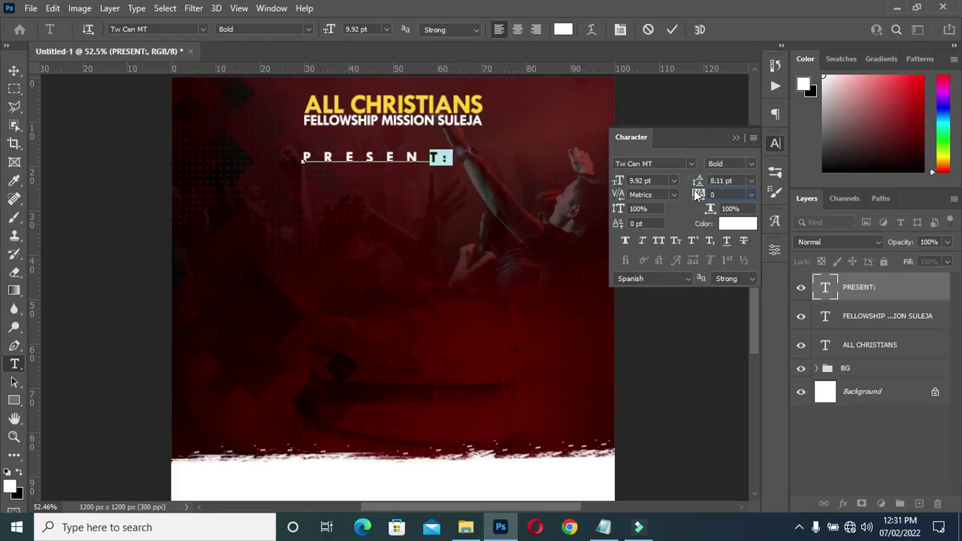
pyautogui.click(673, 29)
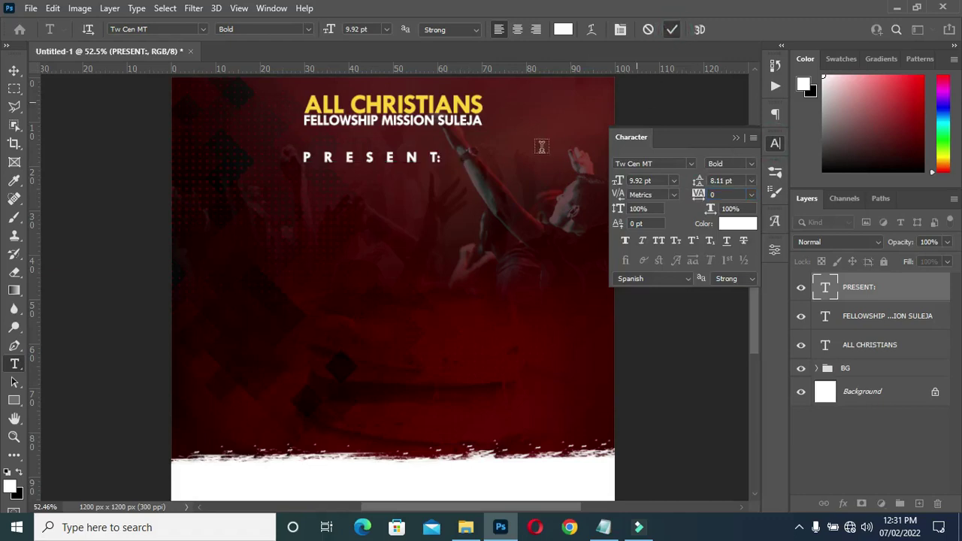
# Scale the PRESENT: line down to about 86% and centre it horizontally on the canvas.
pyautogui.click(15, 70)
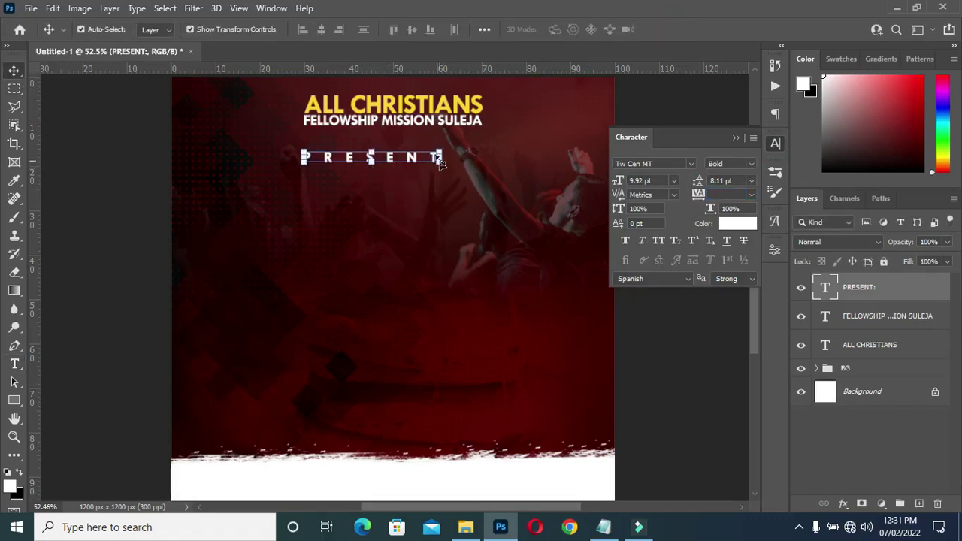
pyautogui.moveTo(441, 159); pyautogui.dragTo(419, 159)
pyautogui.click(736, 137)
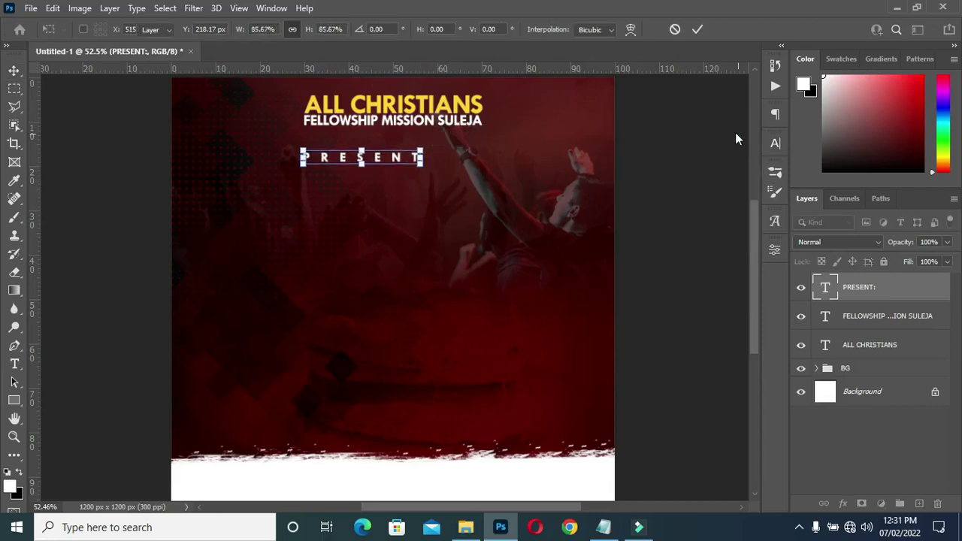
pyautogui.press('Return')
pyautogui.hotkey('ctrl', 'a')
pyautogui.moveTo(406, 236); pyautogui.dragTo(436, 242)
pyautogui.click(677, 271)
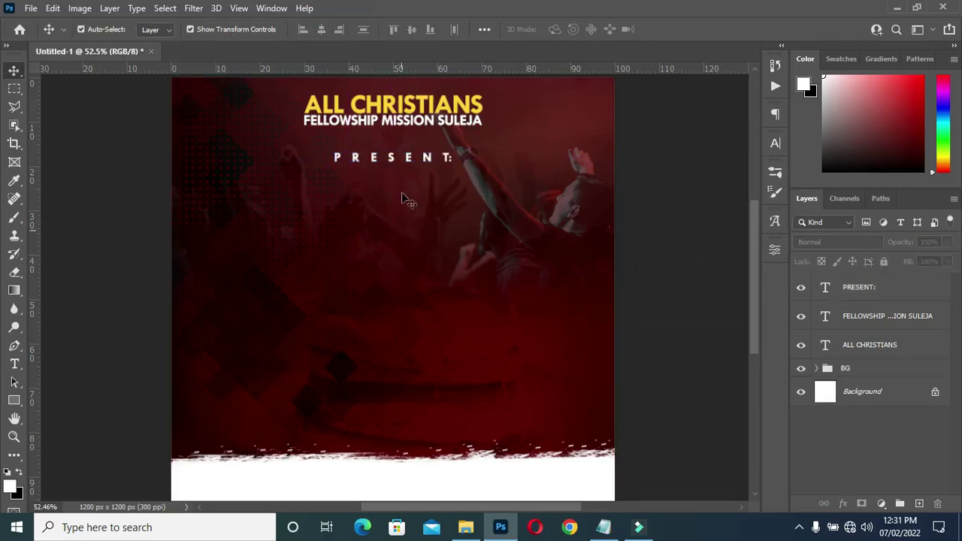
# Add a new text layer below PRESENT: with the words MID YEAR copied from the Notepad file.
pyautogui.click(604, 527)
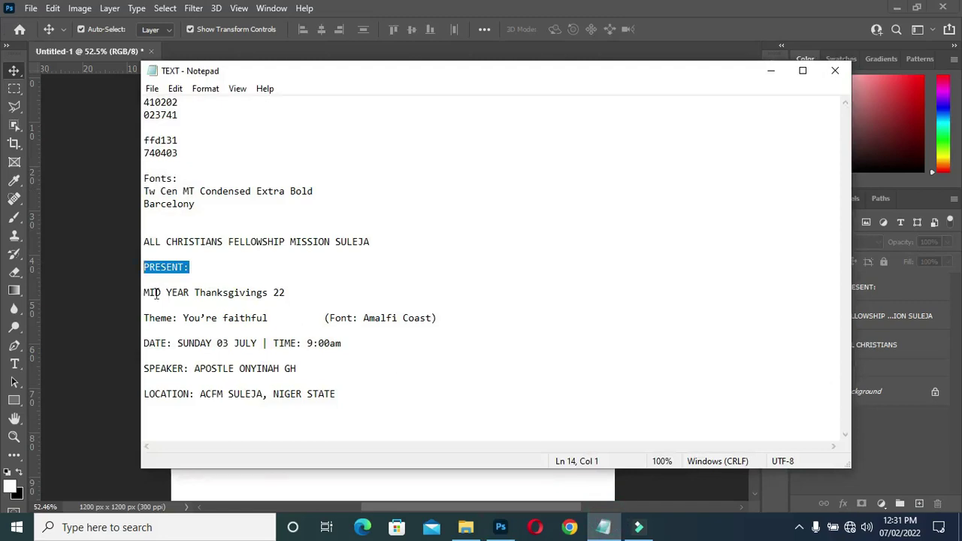
pyautogui.moveTo(143, 293); pyautogui.dragTo(190, 293)
pyautogui.hotkey('ctrl', 'c')
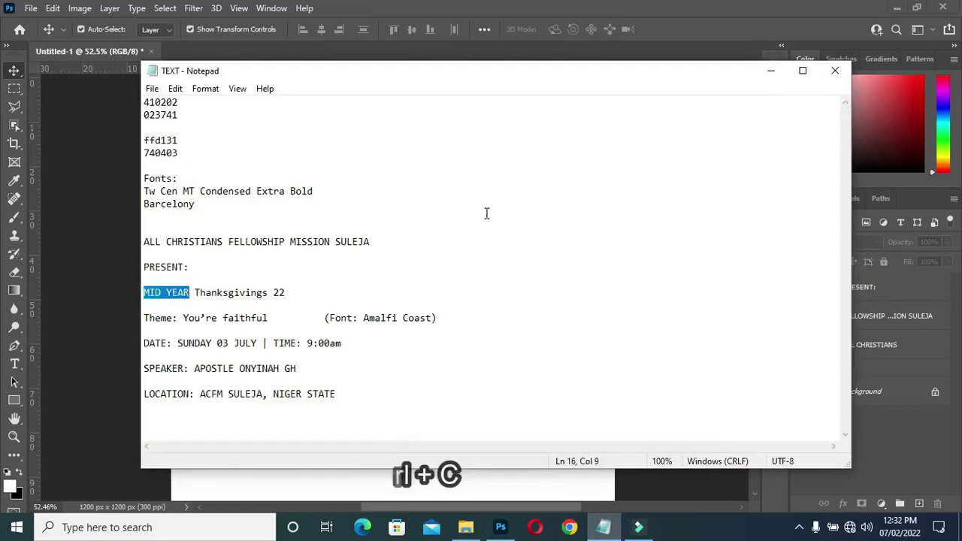
pyautogui.click(771, 70)
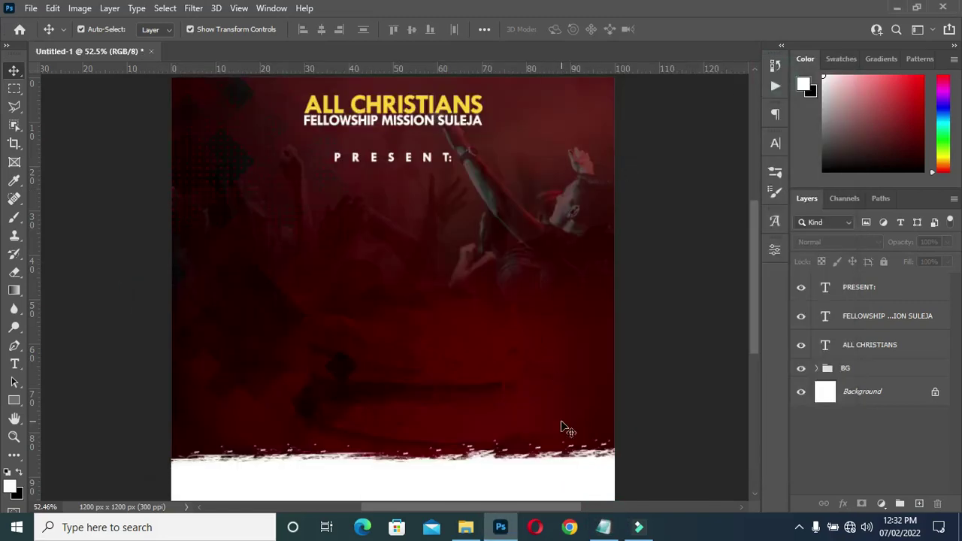
pyautogui.press('t')
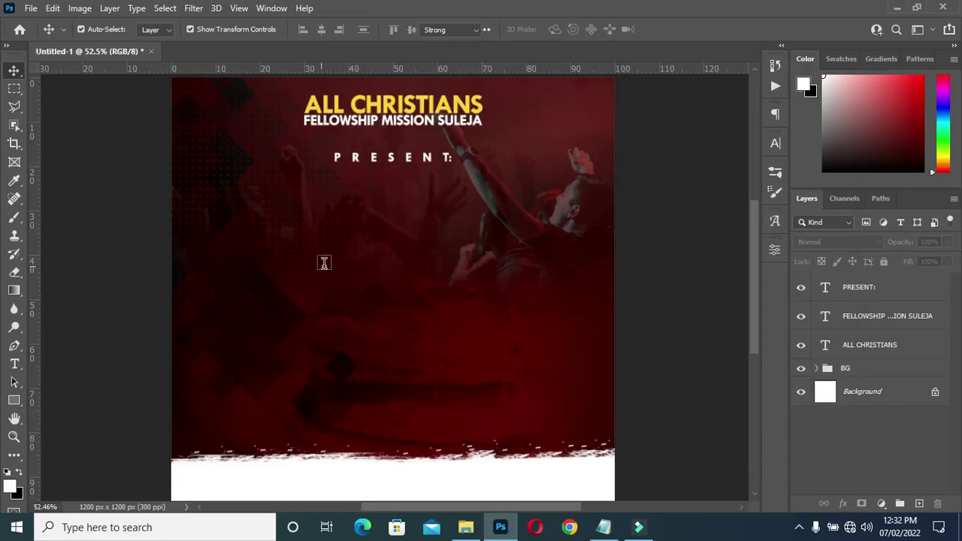
pyautogui.click(326, 261)
pyautogui.hotkey('ctrl', 'v')
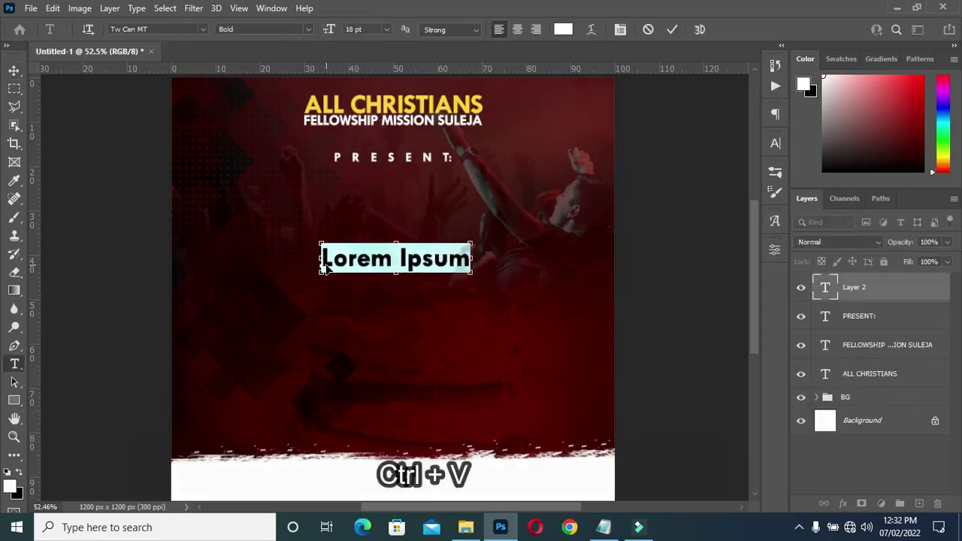
pyautogui.click(672, 30)
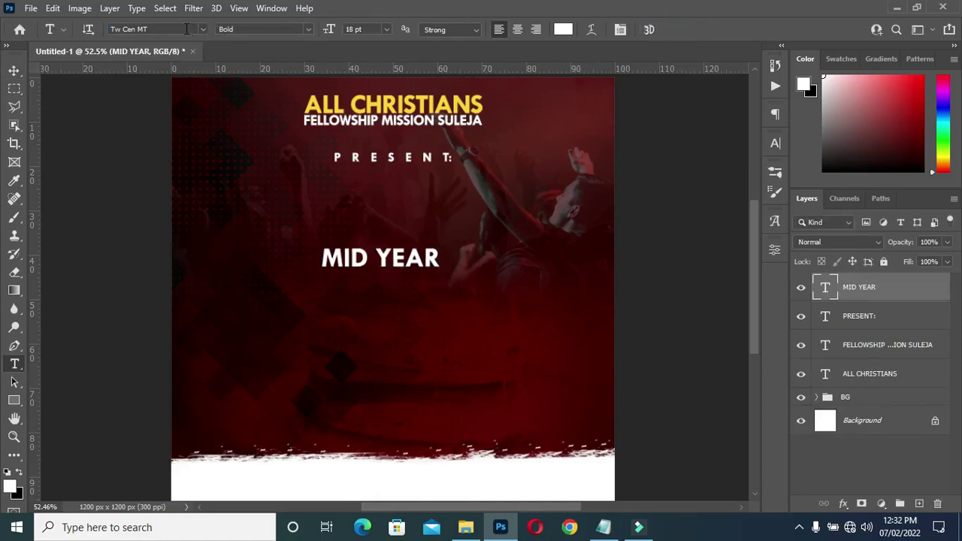
# Change the font of the MID YEAR text to Tw Cen MT Condensed Extra Bold Regular.
pyautogui.click(204, 29)
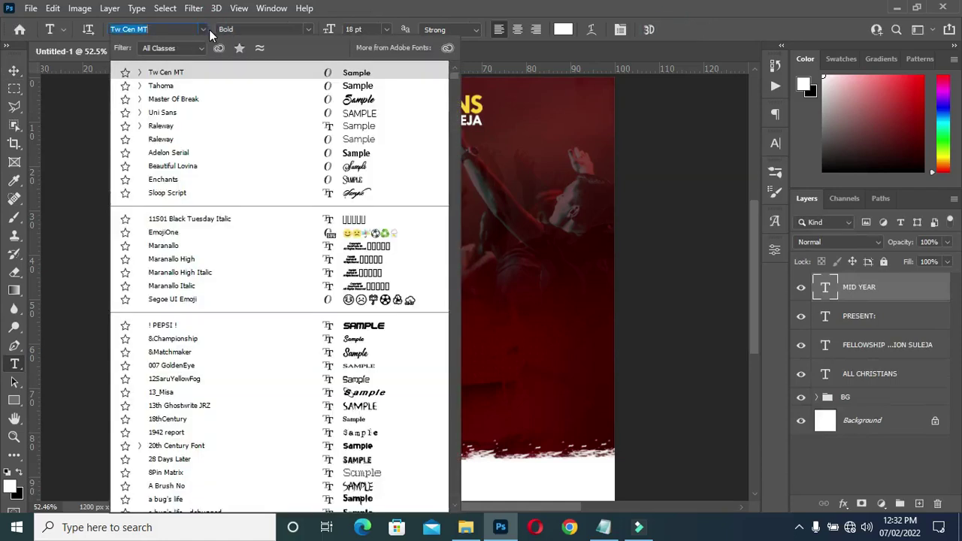
pyautogui.write('tw')
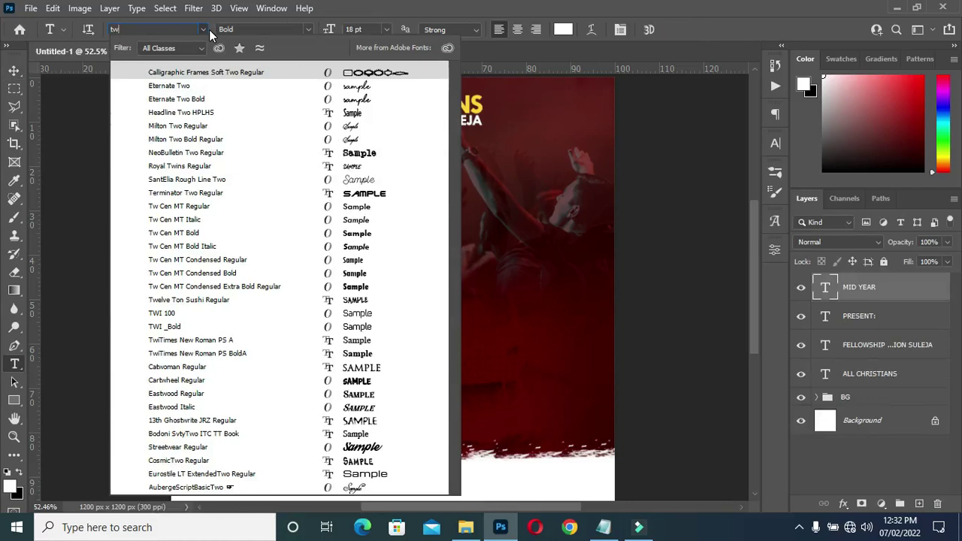
pyautogui.press('Down')
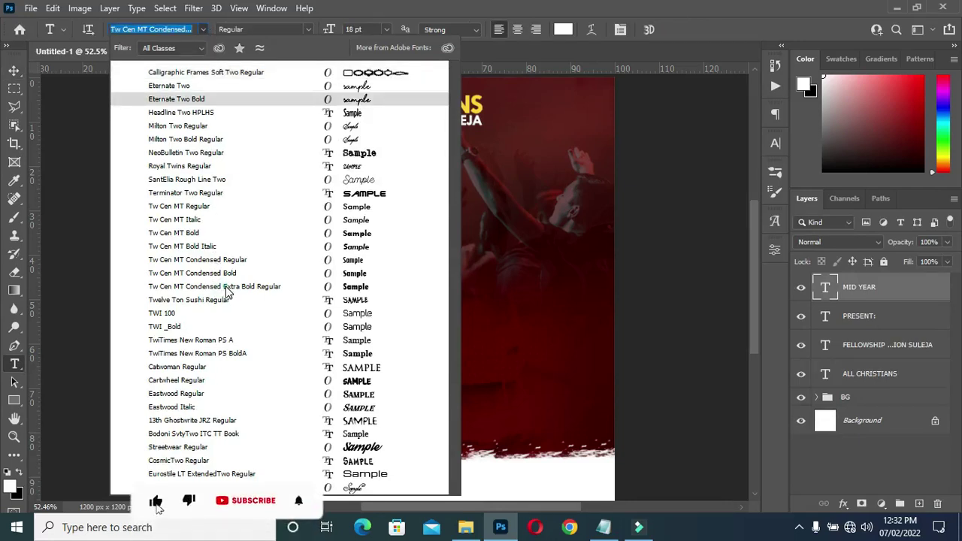
pyautogui.click(228, 292)
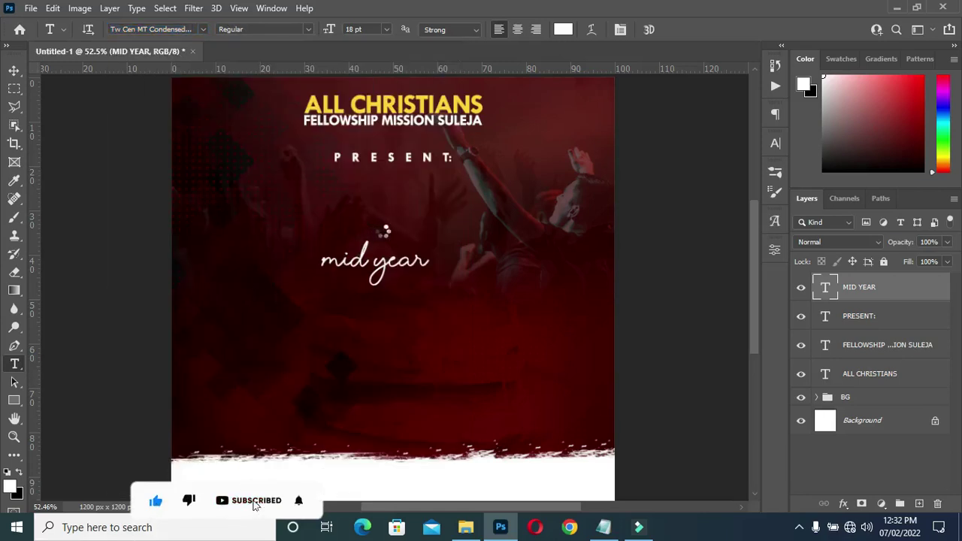
# Tighten the letter tracking of the MID YEAR text to -60.
pyautogui.click(14, 70)
pyautogui.scroll(2, 445, 291)
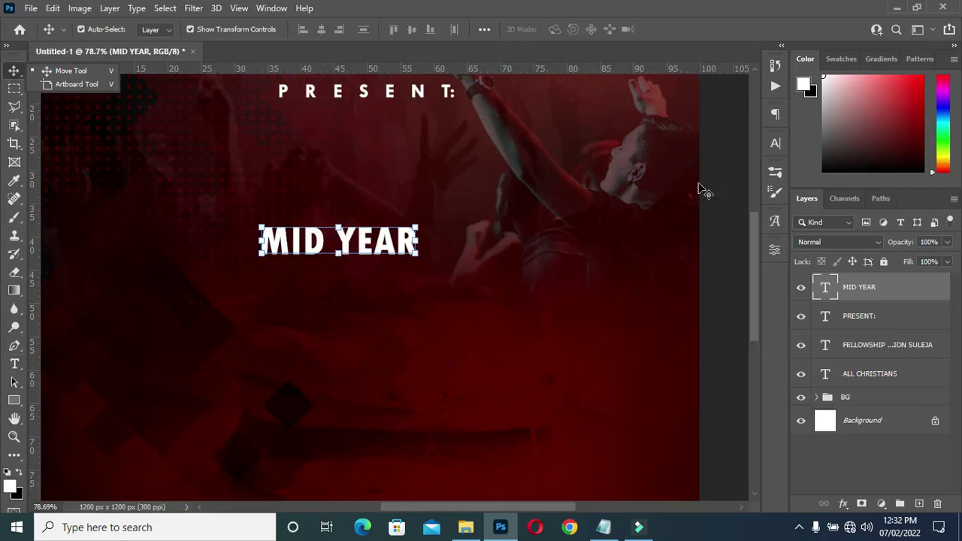
pyautogui.click(776, 143)
pyautogui.moveTo(696, 196); pyautogui.dragTo(697, 196)
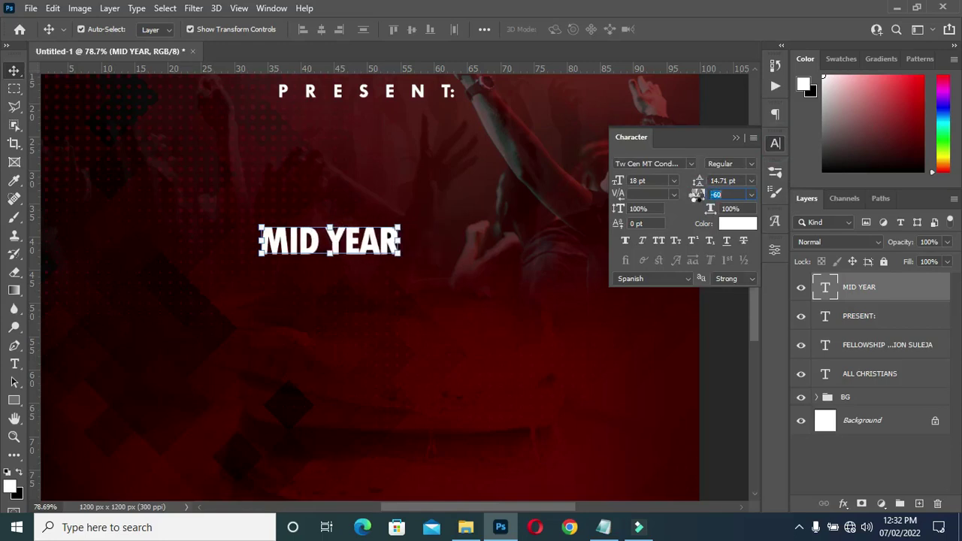
pyautogui.click(737, 139)
# Enlarge the MID YEAR text to about 387% and centre it horizontally on the canvas.
pyautogui.click(326, 254)
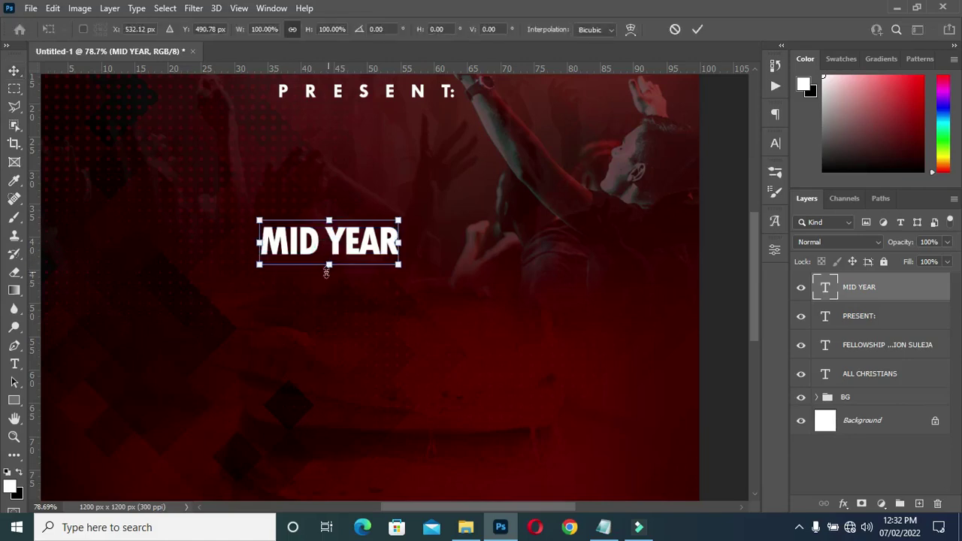
pyautogui.moveTo(332, 265); pyautogui.dragTo(345, 385)
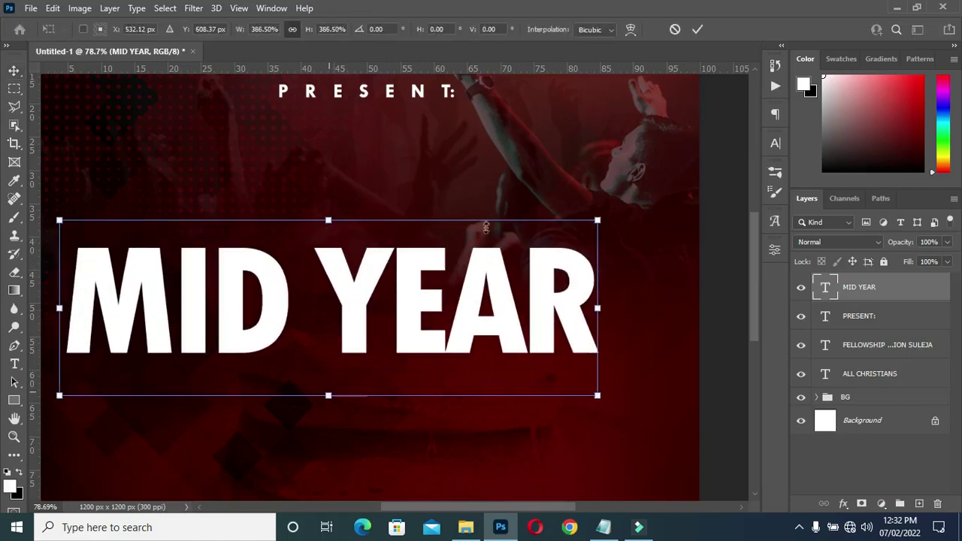
pyautogui.press('Return')
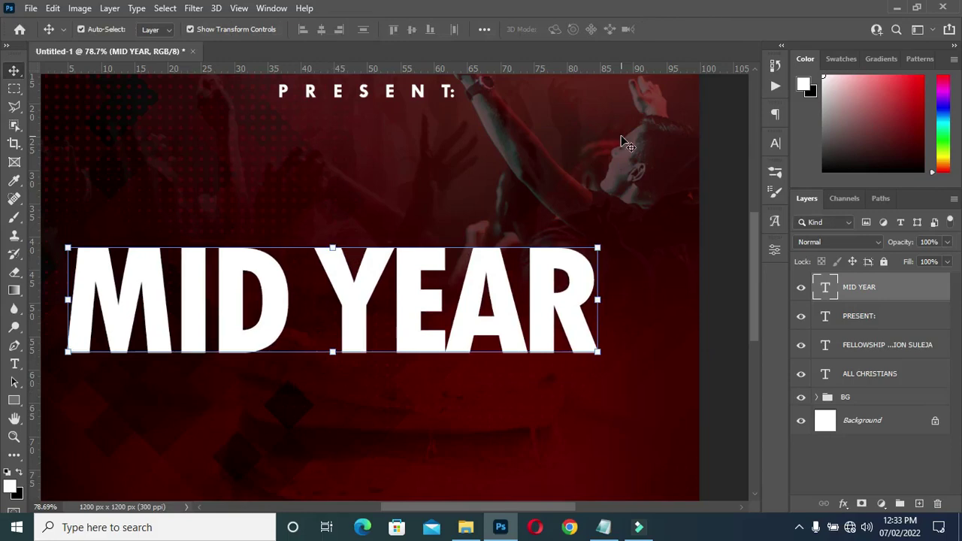
pyautogui.hotkey('ctrl', 'a')
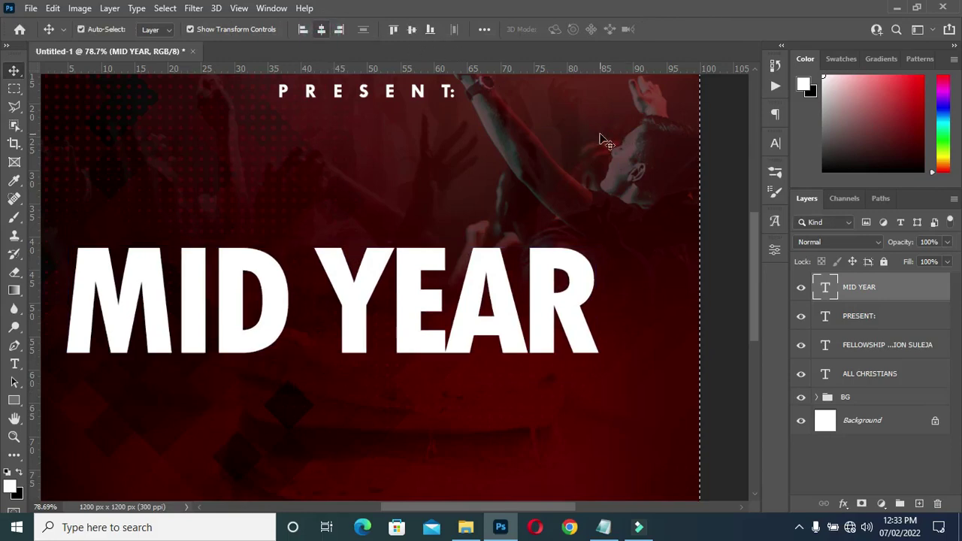
# Move the MID YEAR title up to just beneath PRESENT: and scale it down to about 87%.
pyautogui.scroll(-3, 605, 143)
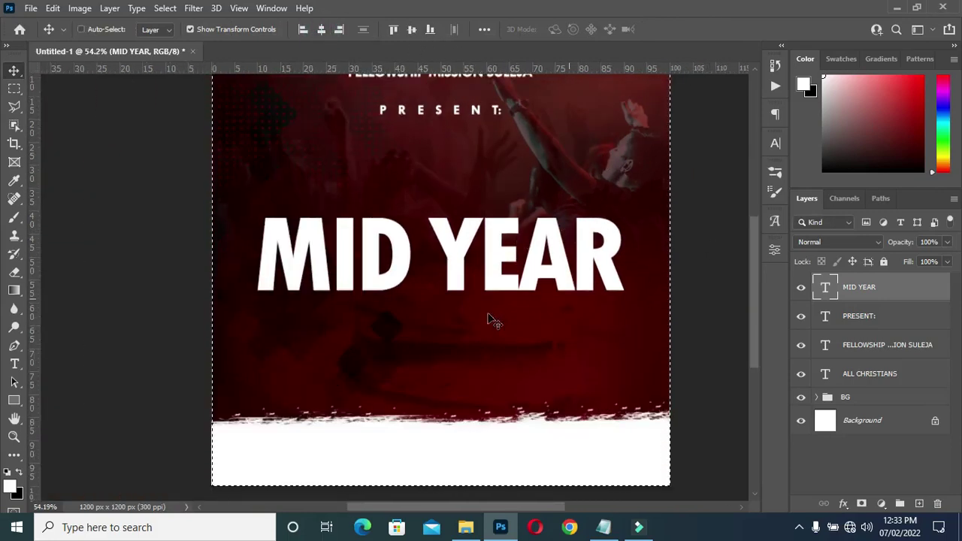
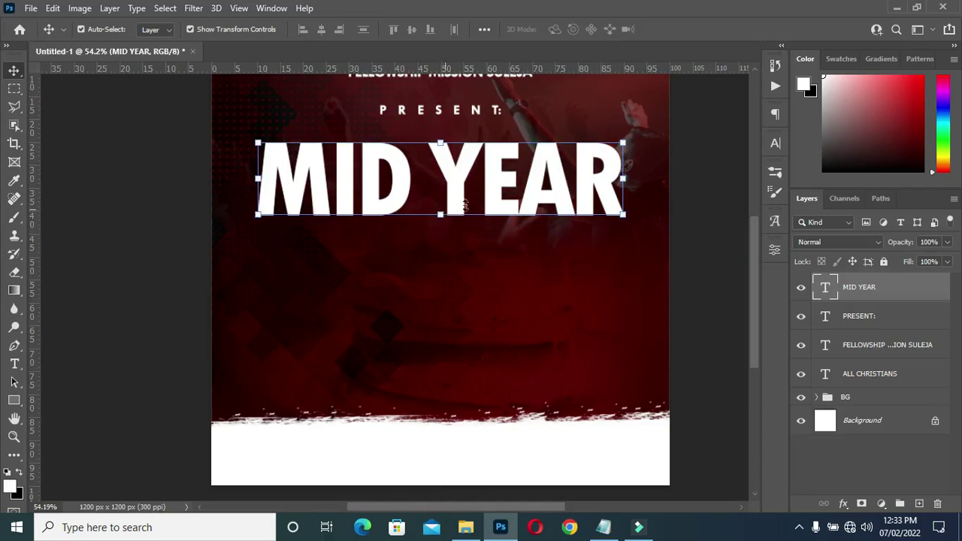
pyautogui.moveTo(618, 178); pyautogui.dragTo(577, 181)
pyautogui.press('Return')
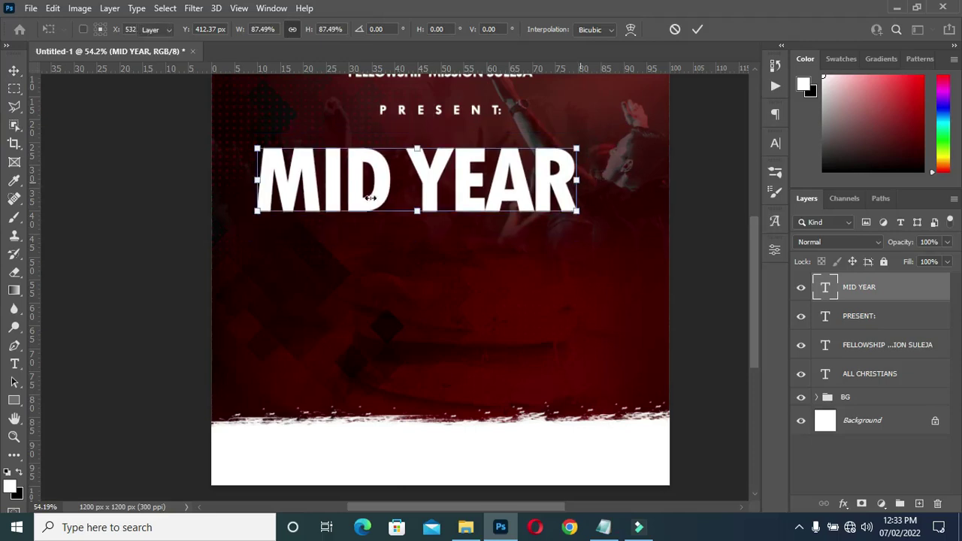
# Add a new text layer below MID YEAR with the word Thanksgivings copied from the Notepad file.
pyautogui.press('t')
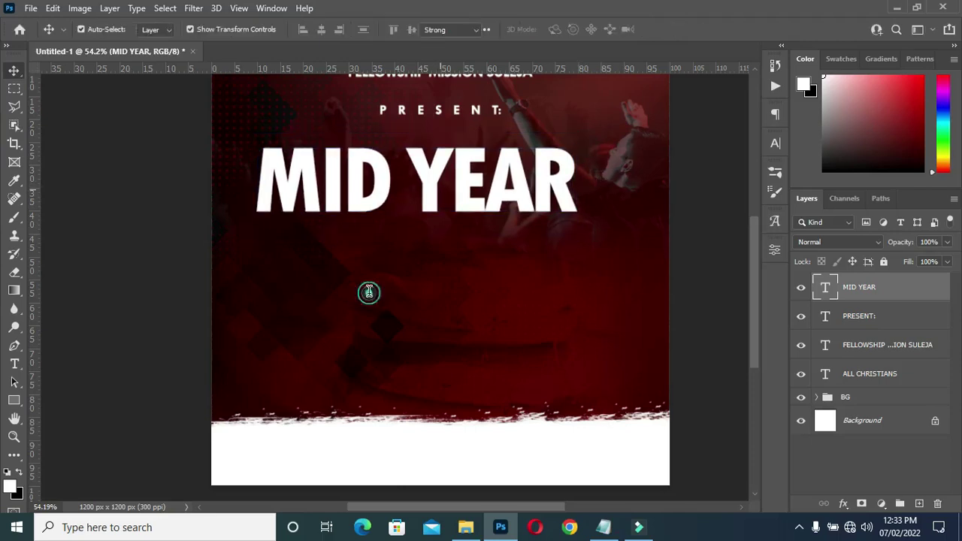
pyautogui.click(604, 527)
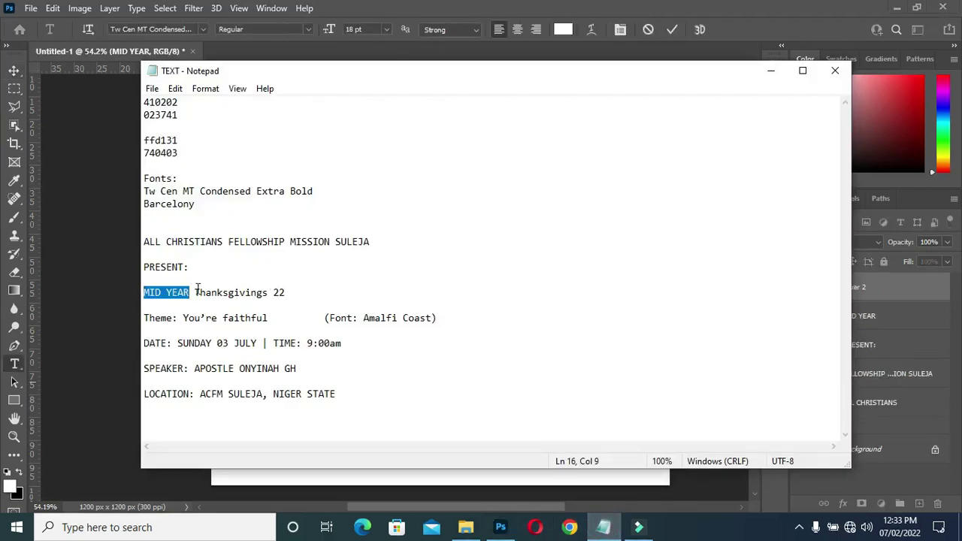
pyautogui.moveTo(194, 293); pyautogui.dragTo(268, 293)
pyautogui.hotkey('ctrl', 'c')
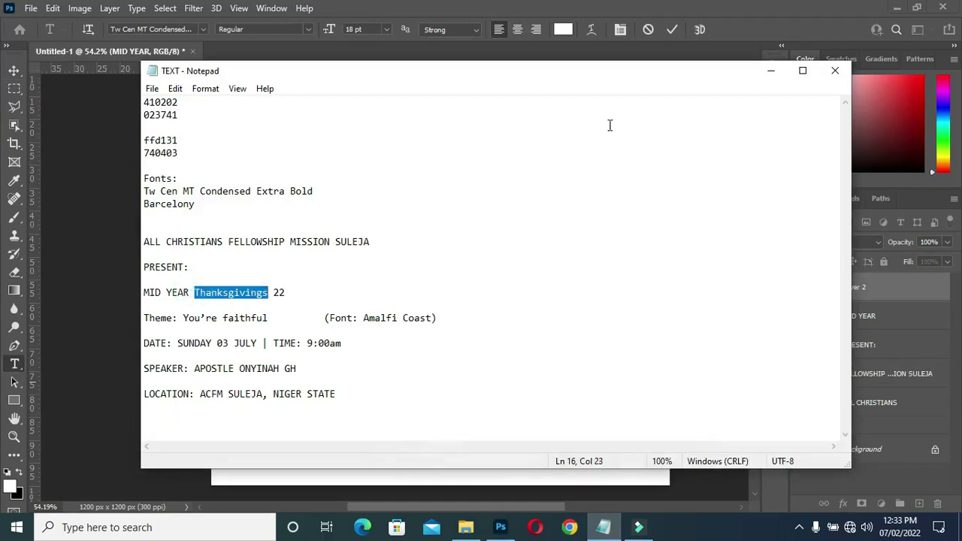
pyautogui.click(770, 71)
pyautogui.hotkey('ctrl', 'v')
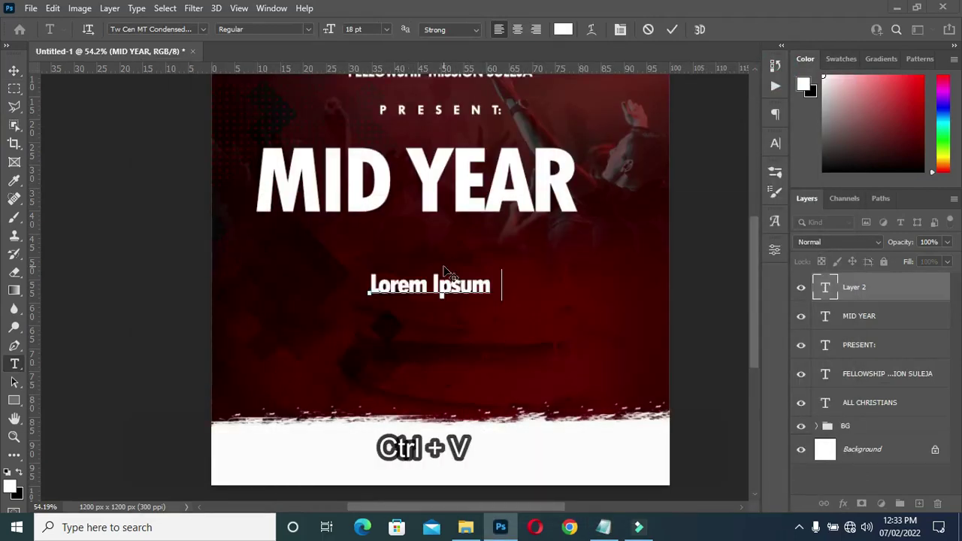
pyautogui.click(672, 30)
# Reset the letter tracking of the Thanksgivings text to 0.
pyautogui.click(775, 143)
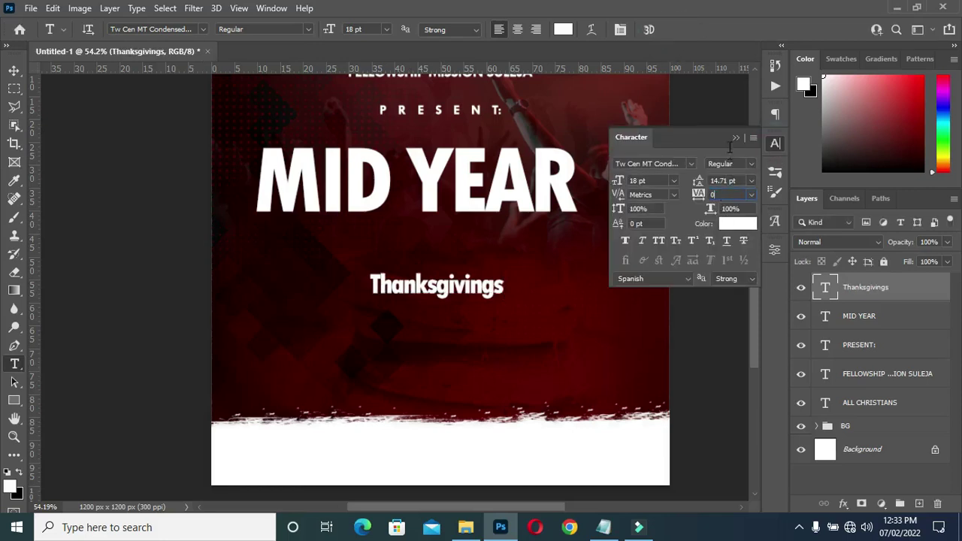
pyautogui.write('0')
pyautogui.press('Return')
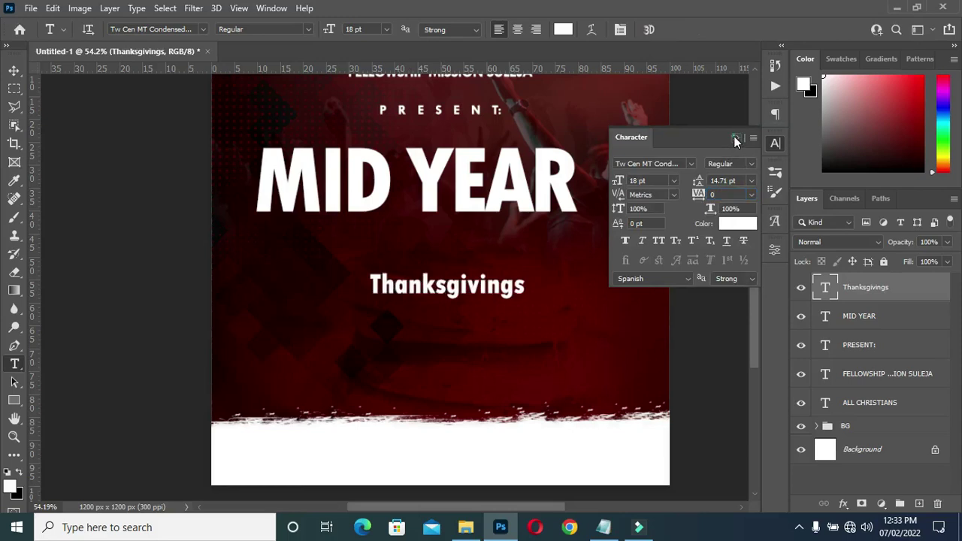
pyautogui.click(733, 137)
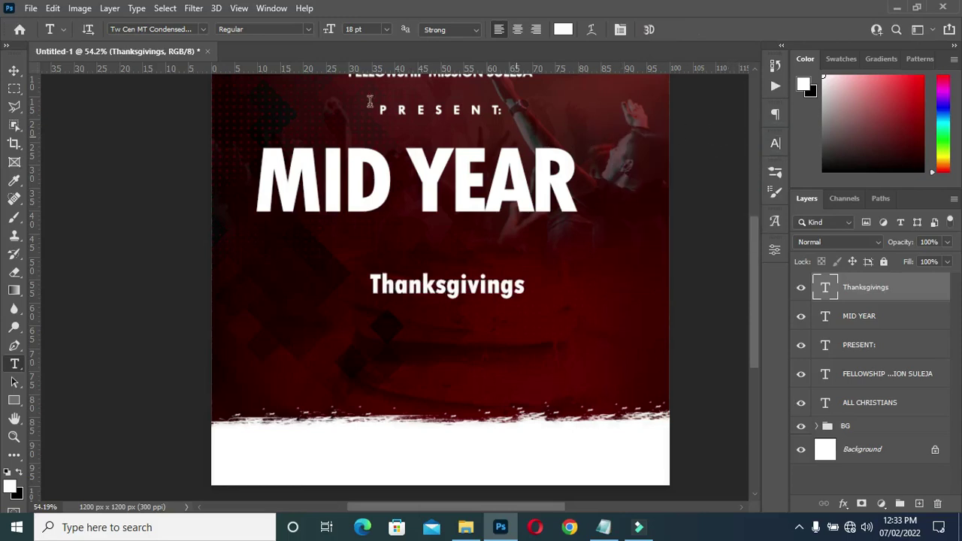
# Change the Thanksgivings text to the Barcelony Regular font listed in the Notepad file.
pyautogui.click(603, 527)
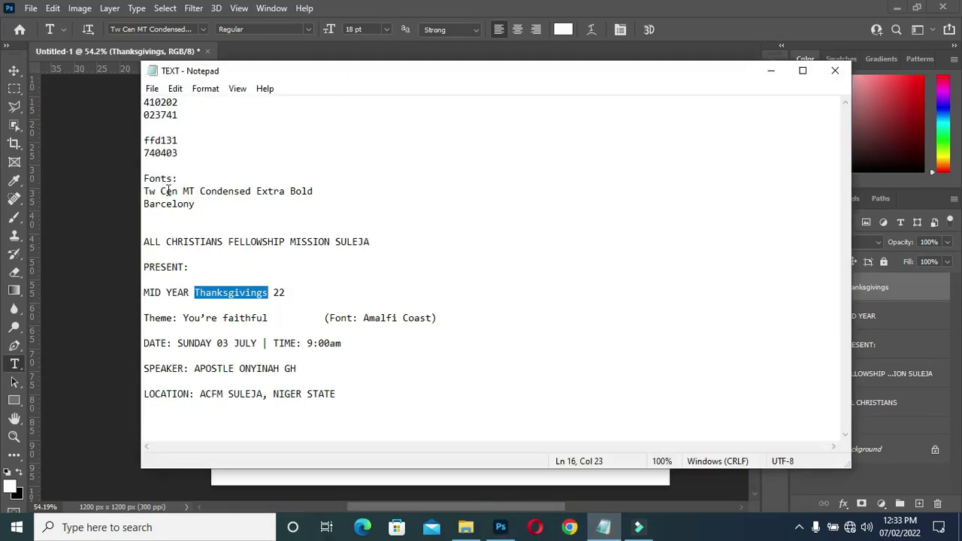
pyautogui.moveTo(145, 204); pyautogui.dragTo(202, 205)
pyautogui.click(770, 71)
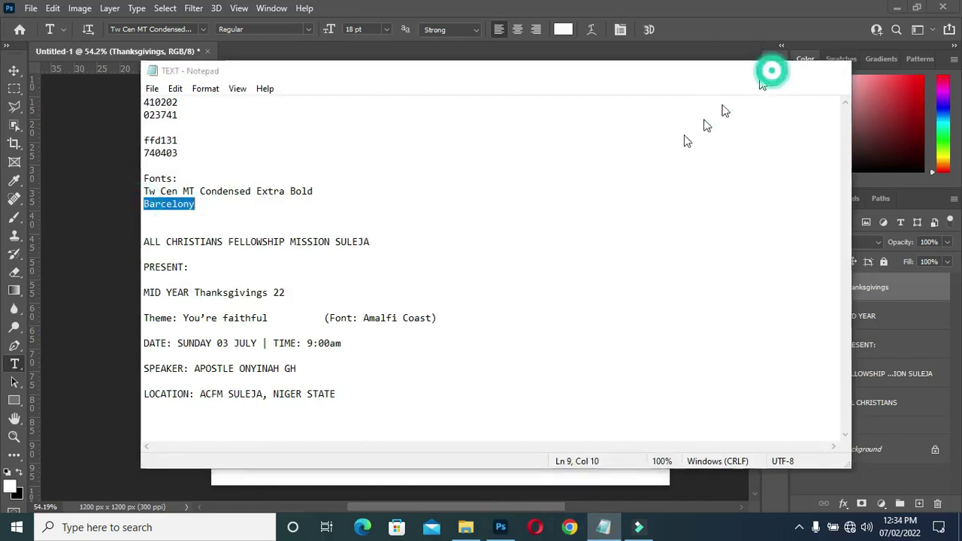
pyautogui.click(202, 31)
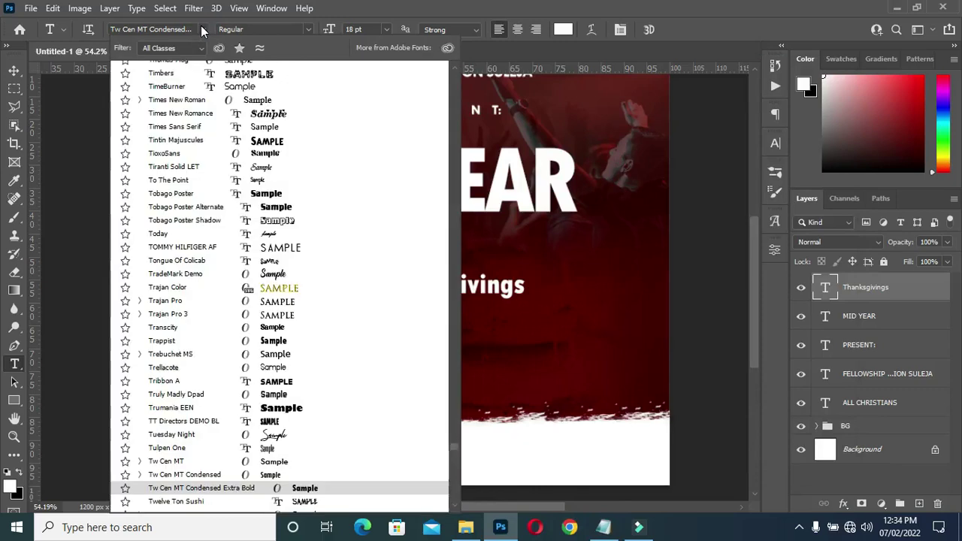
pyautogui.write('b')
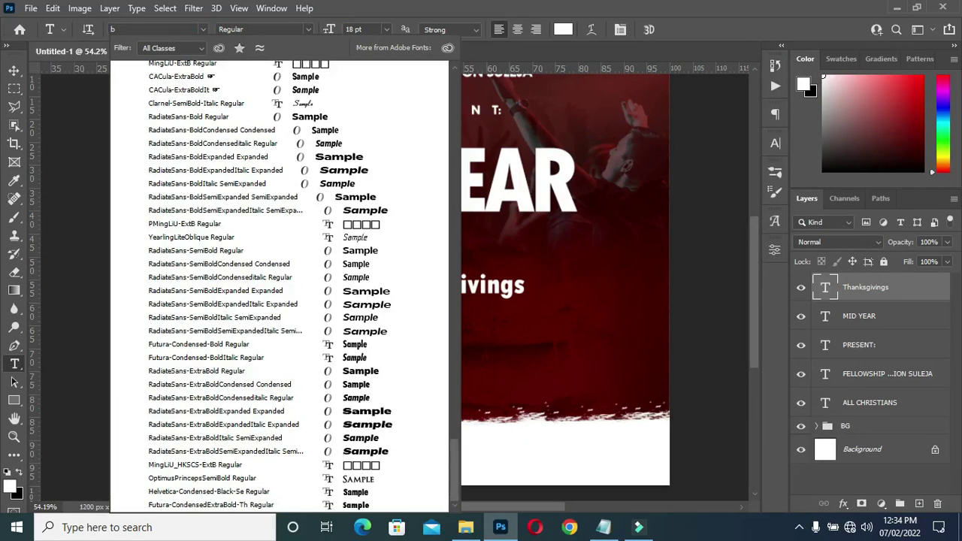
pyautogui.write('arcelony')
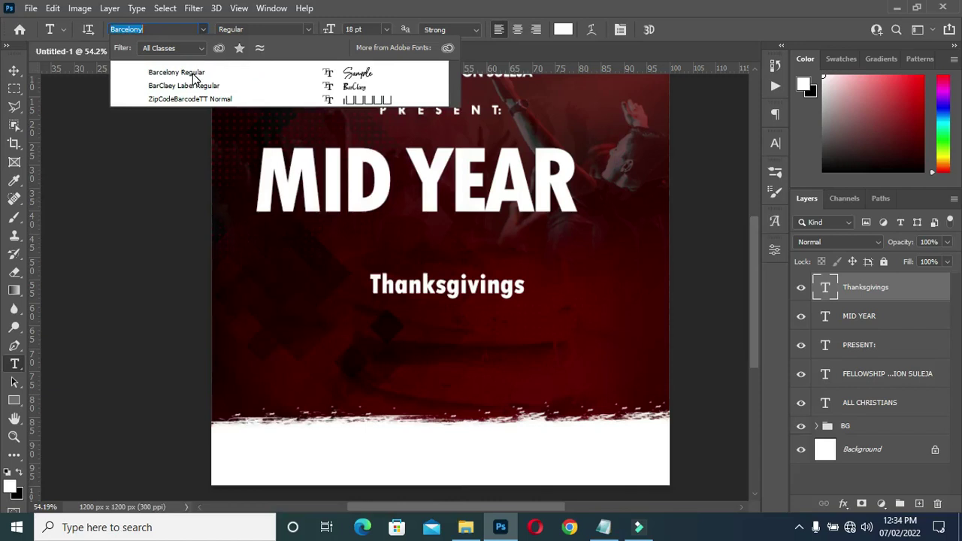
pyautogui.click(192, 74)
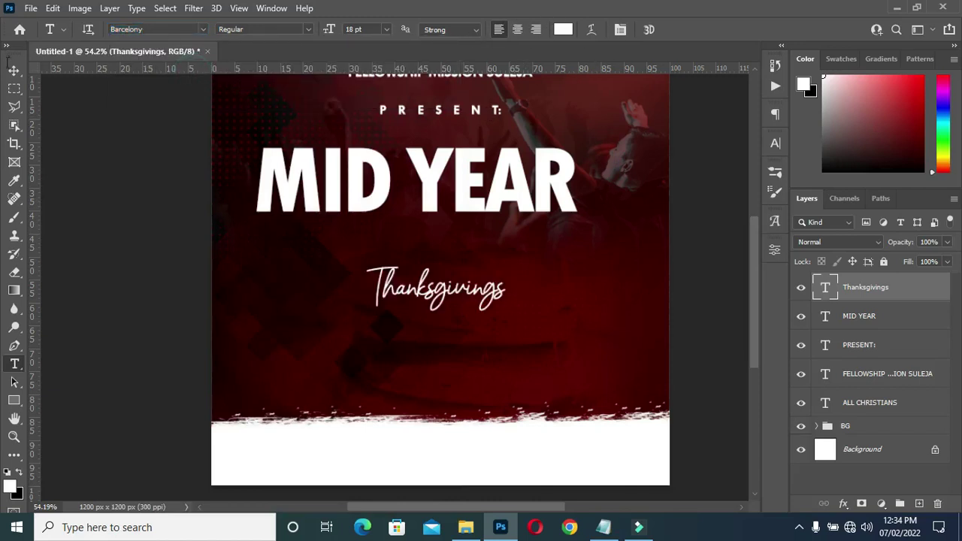
# Colour the Thanksgivings text yellow with the hex code ffd131 copied from the Notepad file.
pyautogui.click(601, 526)
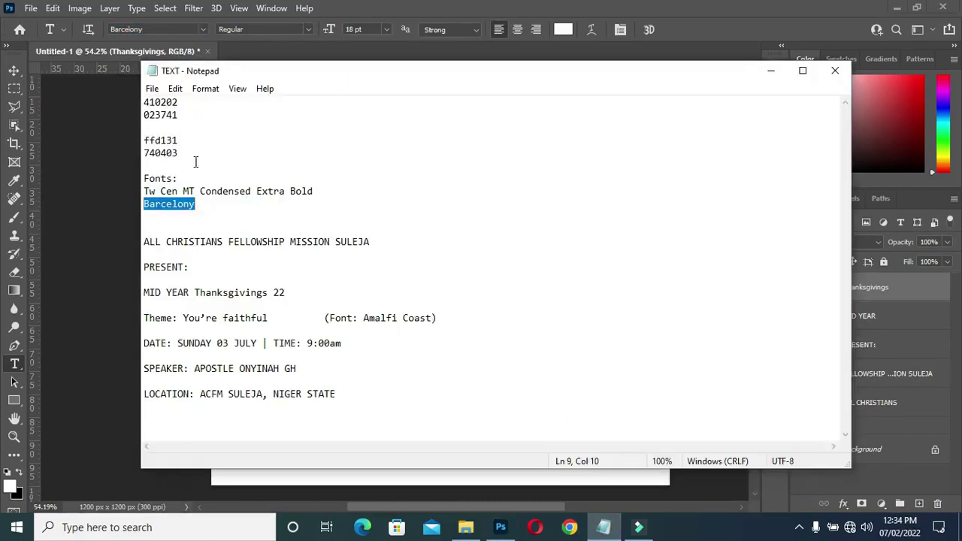
pyautogui.doubleClick(164, 140)
pyautogui.moveTo(184, 141); pyautogui.dragTo(144, 140)
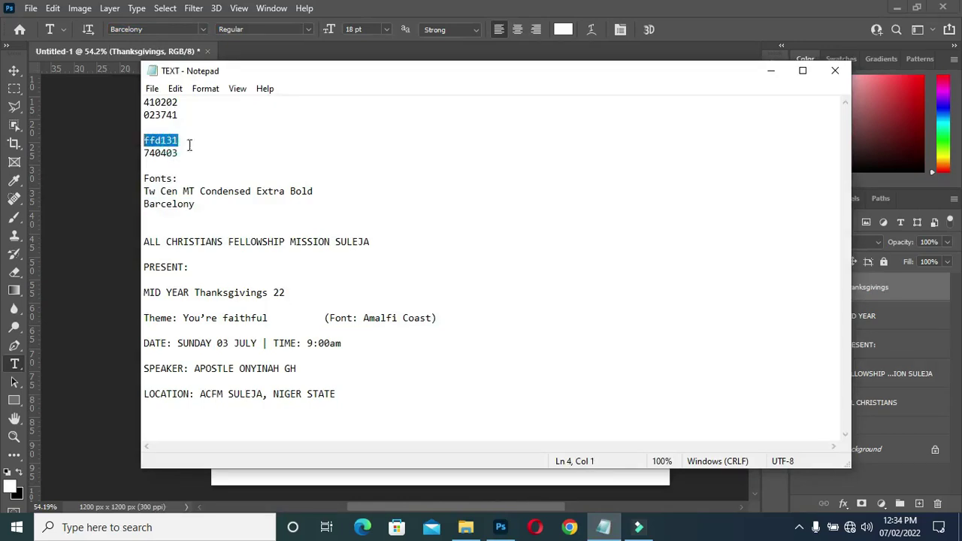
pyautogui.click(770, 71)
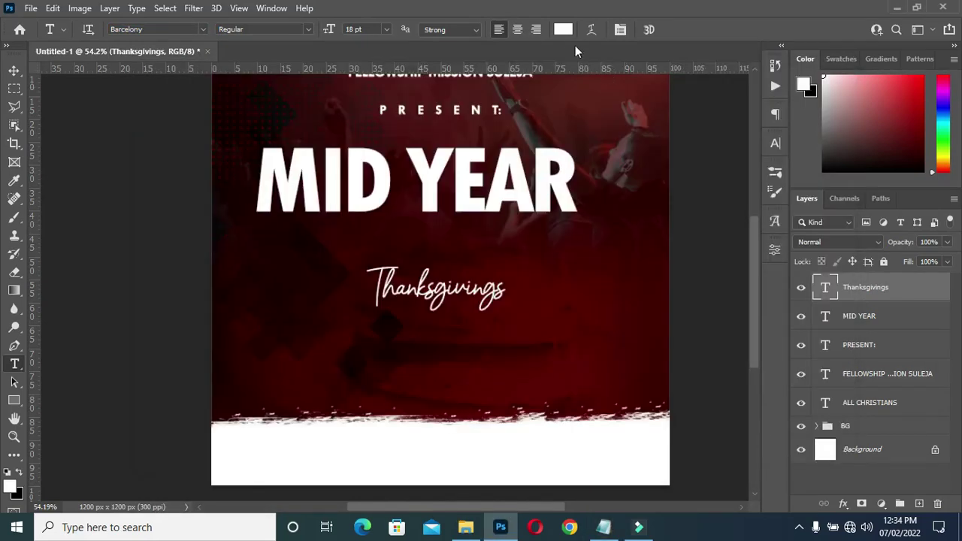
pyautogui.click(560, 34)
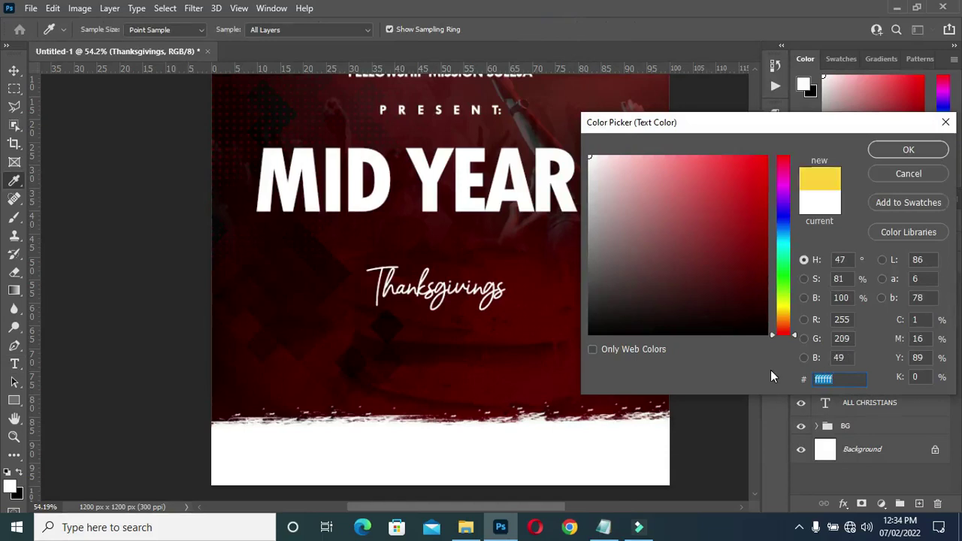
pyautogui.hotkey('ctrl', 'v')
pyautogui.click(908, 149)
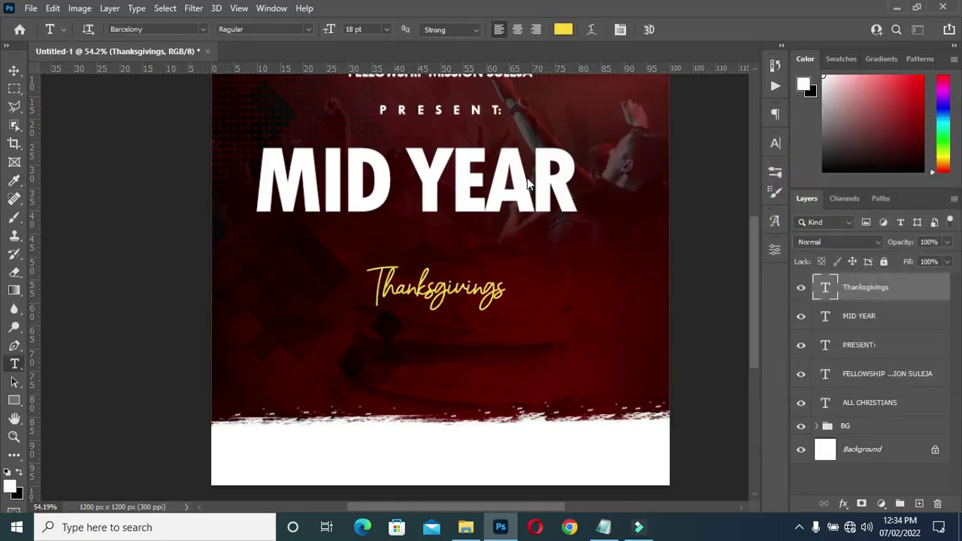
# Enlarge the Thanksgivings text, rotate it about -7 degrees and place it overlapping the lower right part of MID YEAR.
pyautogui.click(14, 70)
pyautogui.scroll(2, 521, 285)
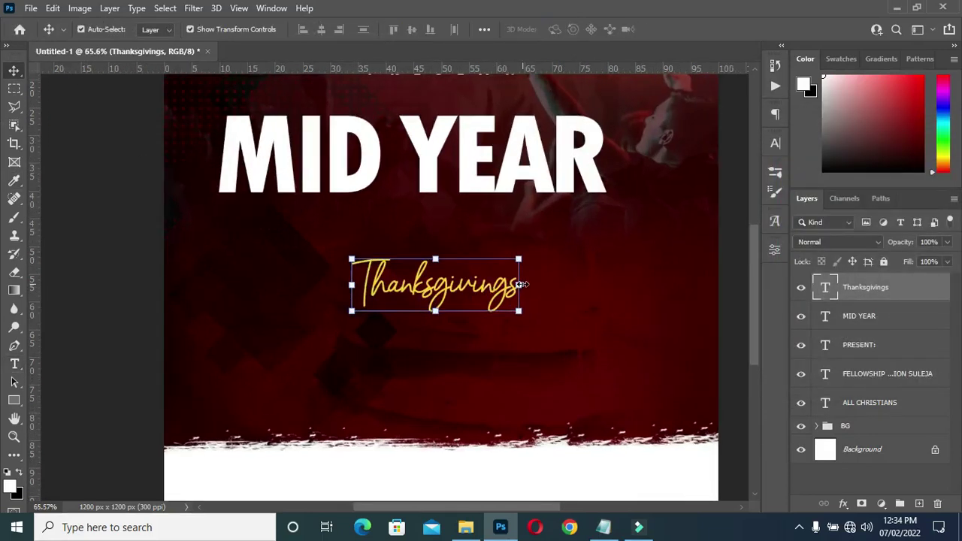
pyautogui.moveTo(523, 284); pyautogui.dragTo(605, 232)
pyautogui.moveTo(622, 180); pyautogui.dragTo(613, 167)
pyautogui.moveTo(572, 226)
pyautogui.mouseDown()
pyautogui.moveTo(590, 214)
pyautogui.moveTo(590, 223)
pyautogui.mouseUp()
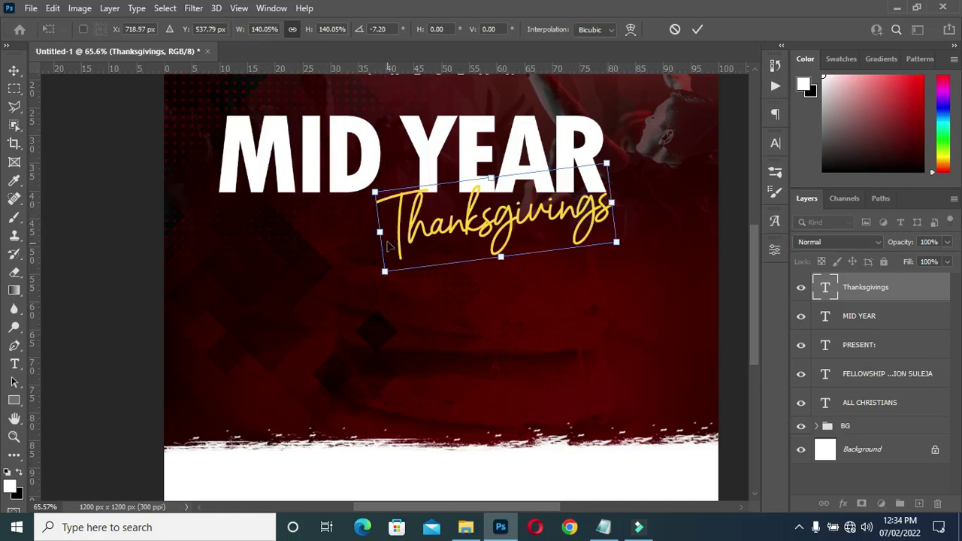
pyautogui.moveTo(379, 234); pyautogui.dragTo(338, 235)
pyautogui.click(698, 29)
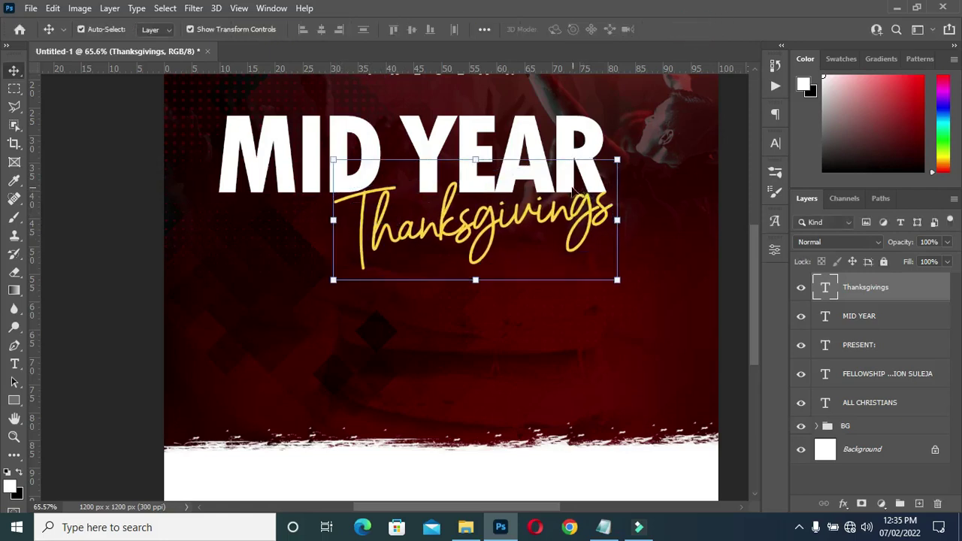
# Nudge the Thanksgivings text slightly upward so it overlaps more of the MID YEAR title.
pyautogui.press('Up')
pyautogui.press('Up')
pyautogui.press('Up')
pyautogui.press('Up')
pyautogui.press('Up')
pyautogui.press('Up')
pyautogui.press('Up')
pyautogui.press('Up')
pyautogui.press('Up')
pyautogui.press('Up')
pyautogui.press('Up')
pyautogui.press('Up')
pyautogui.press('Up')
pyautogui.press('Up')
pyautogui.press('Up')
pyautogui.press('Up')
pyautogui.press('Up')
pyautogui.press('Up')
pyautogui.press('Up')
pyautogui.press('Up')
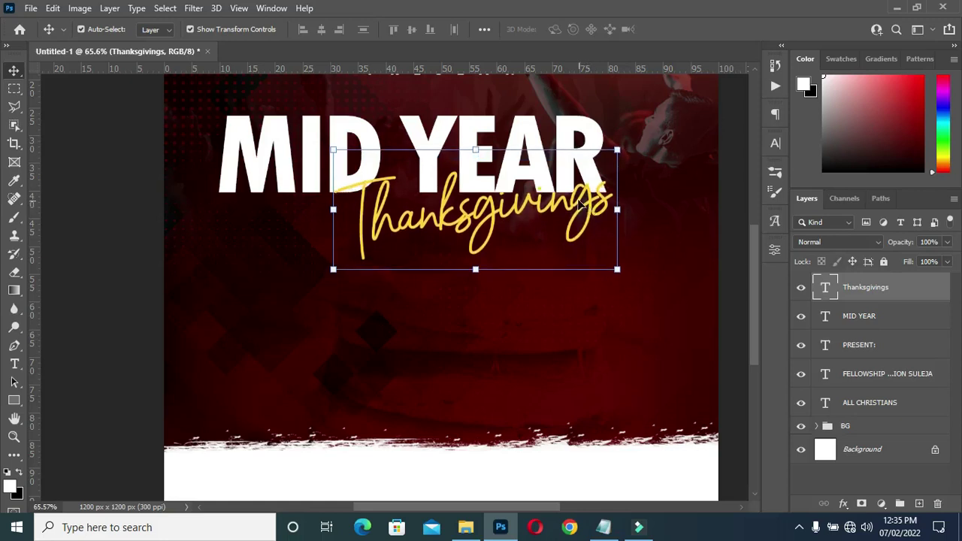
pyautogui.scroll(-3, 579, 203)
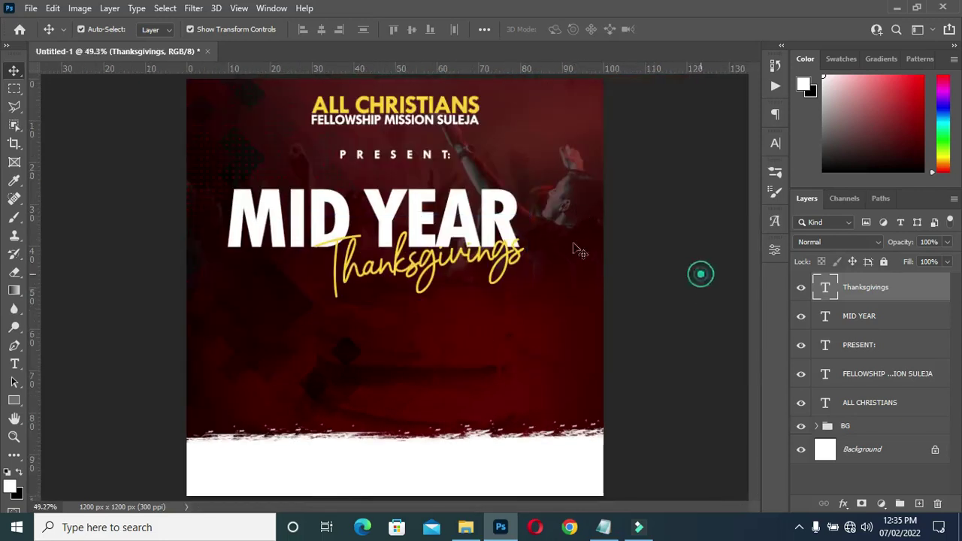
# Add a new text layer reading 22 in the empty area below Thanksgivings.
pyautogui.scroll(3, 579, 251)
pyautogui.press('t')
pyautogui.click(357, 415)
pyautogui.write('22')
pyautogui.click(672, 29)
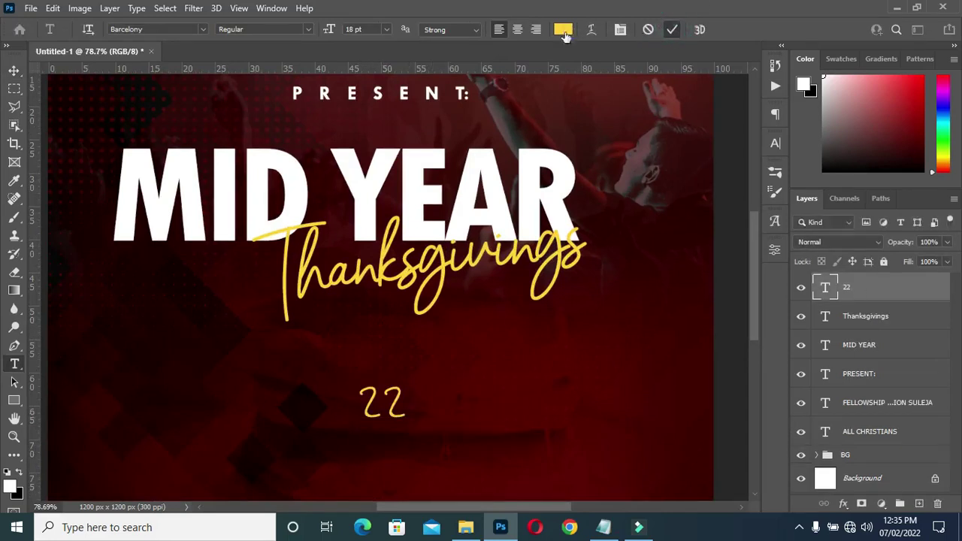
# Colour the 22 text white (ffffff) and change its font to Tw Cen MT Condensed Extra Bold.
pyautogui.click(563, 30)
pyautogui.click(590, 158)
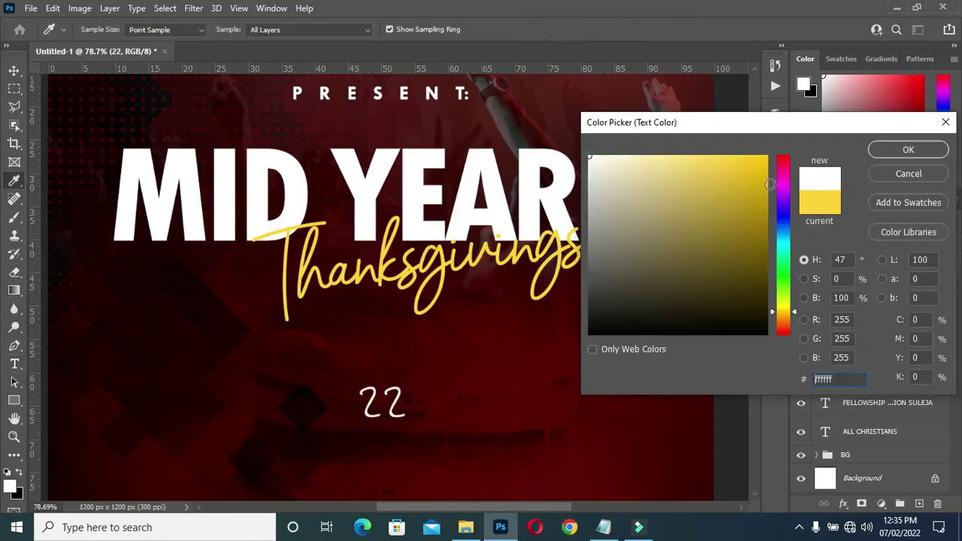
pyautogui.click(907, 151)
pyautogui.click(203, 30)
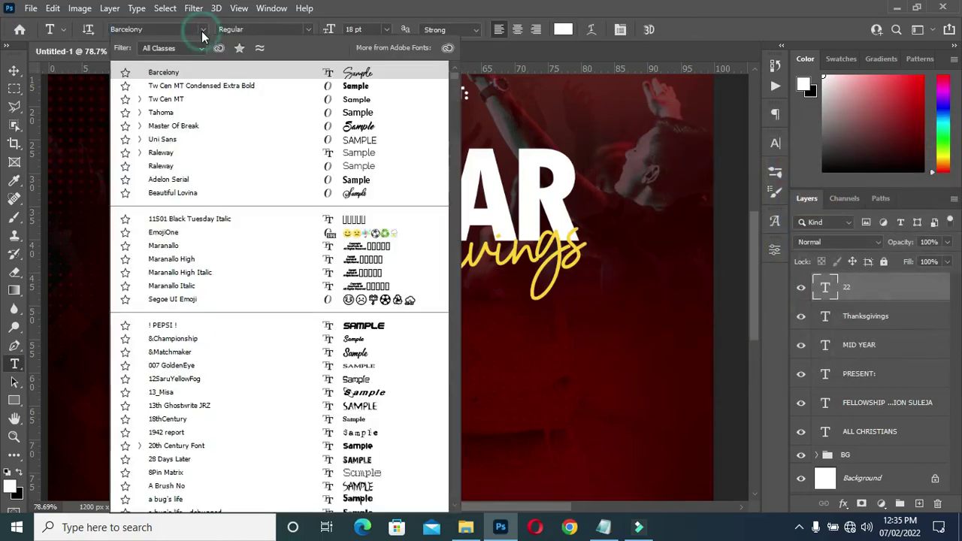
pyautogui.click(214, 89)
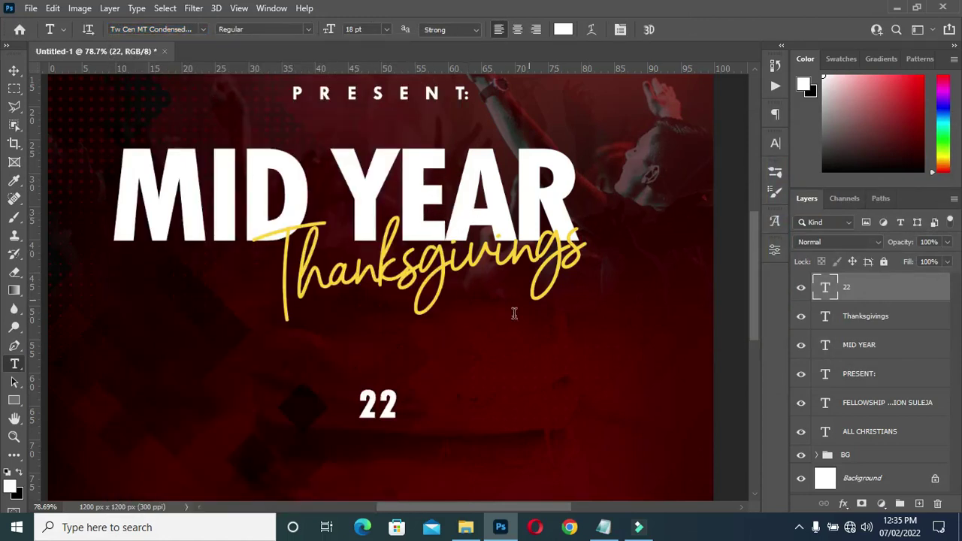
# Move the 22 text beside the end of Thanksgivings and scale it to about 194%.
pyautogui.scroll(2, 468, 346)
pyautogui.click(14, 69)
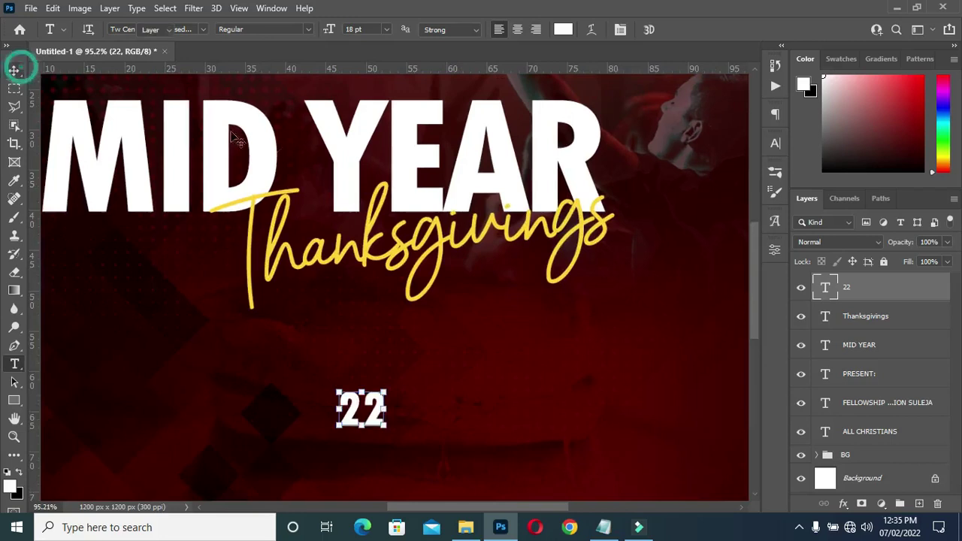
pyautogui.scroll(-2, 293, 140)
pyautogui.moveTo(350, 344); pyautogui.dragTo(592, 211)
pyautogui.hotkey('ctrl', 't')
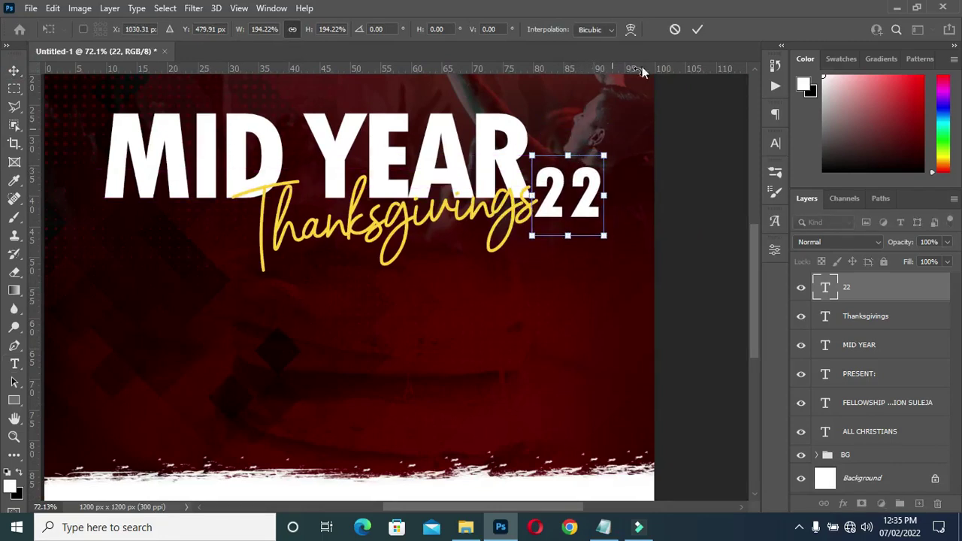
pyautogui.click(699, 29)
# Tighten the letter tracking of the 22 text to -60.
pyautogui.click(775, 143)
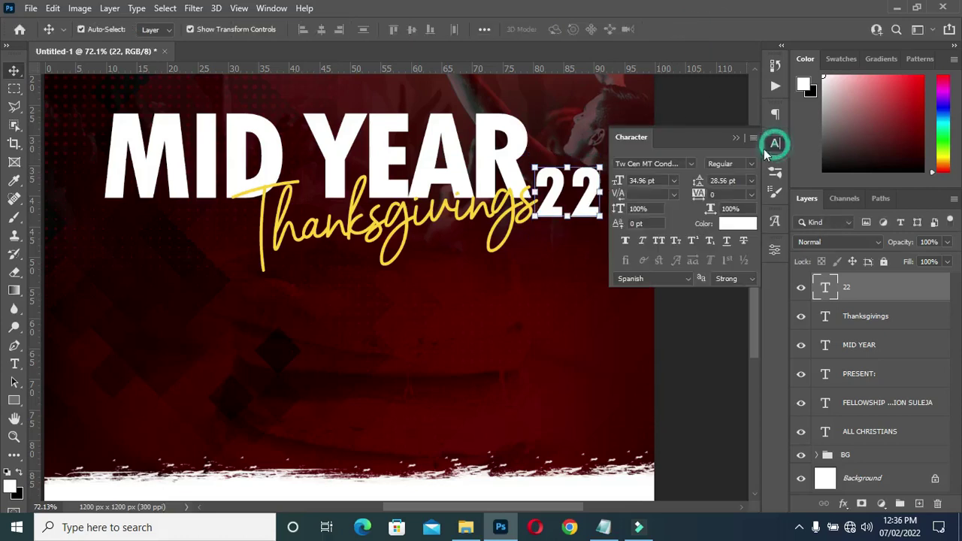
pyautogui.moveTo(698, 194); pyautogui.dragTo(693, 194)
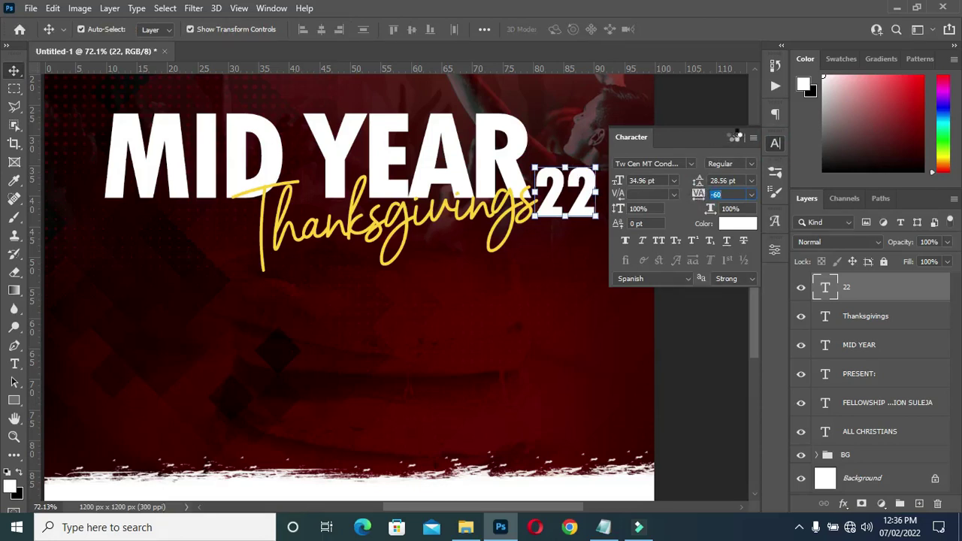
pyautogui.click(735, 138)
pyautogui.scroll(-1, 645, 160)
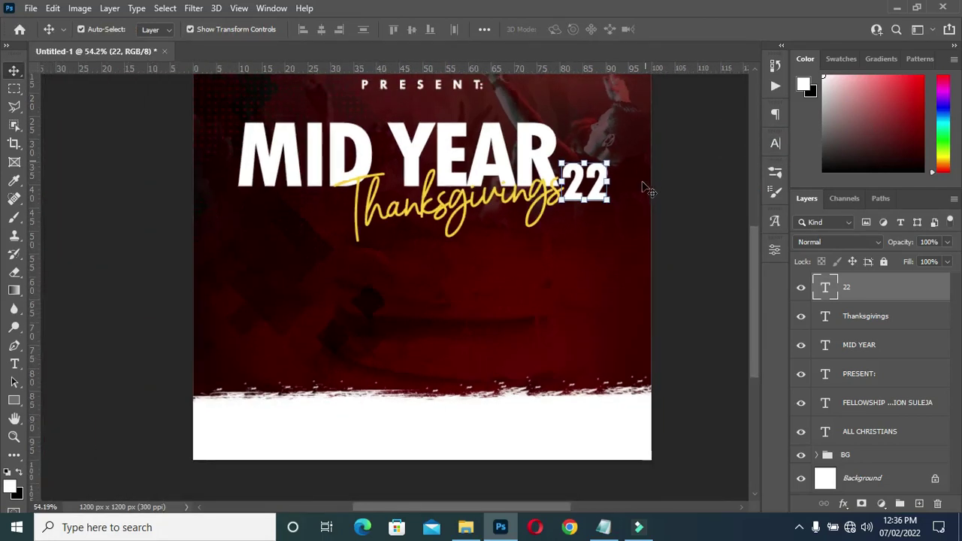
pyautogui.scroll(-2, 368, 256)
pyautogui.scroll(2, 369, 256)
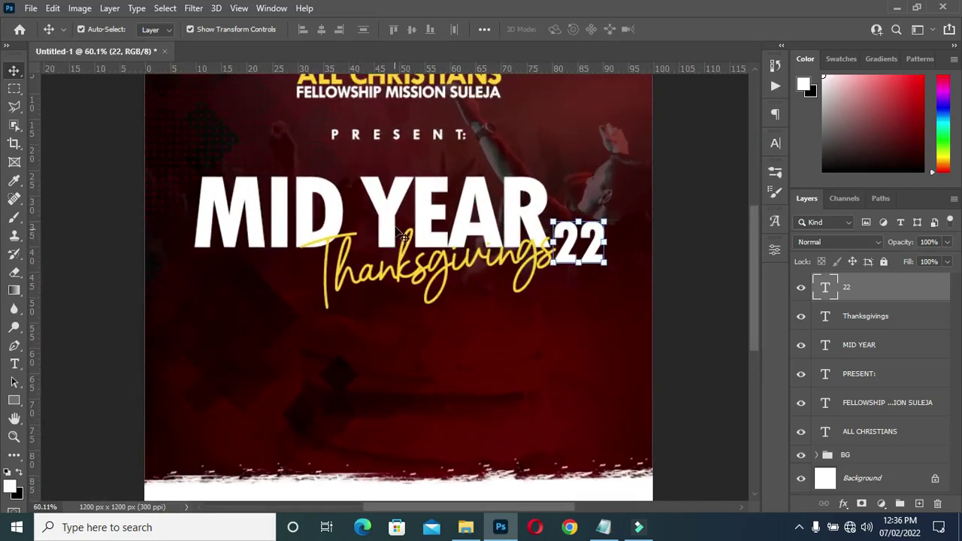
# Add a Bevel & Emboss effect to the MID YEAR text with size 5 px, angle 0° and altitude 32°.
pyautogui.click(330, 205)
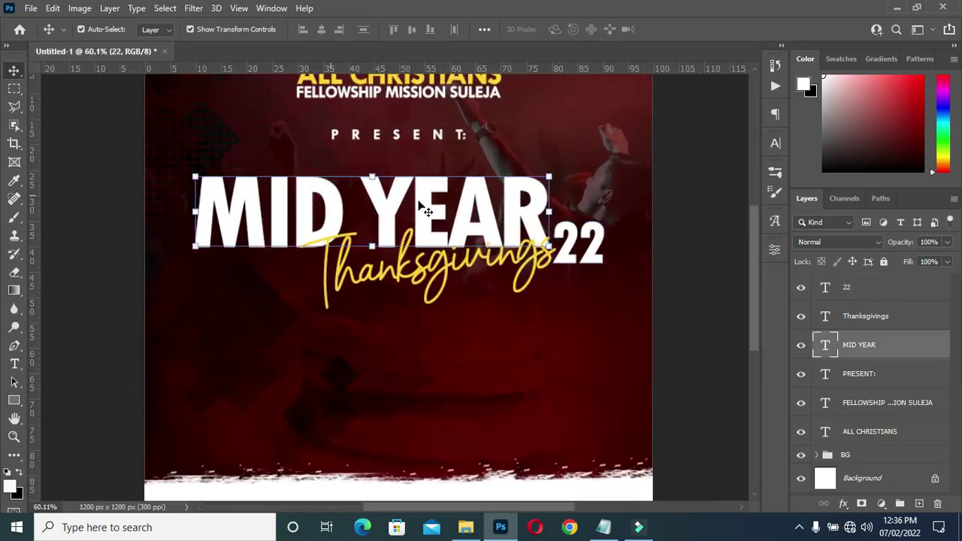
pyautogui.click(843, 504)
pyautogui.click(857, 368)
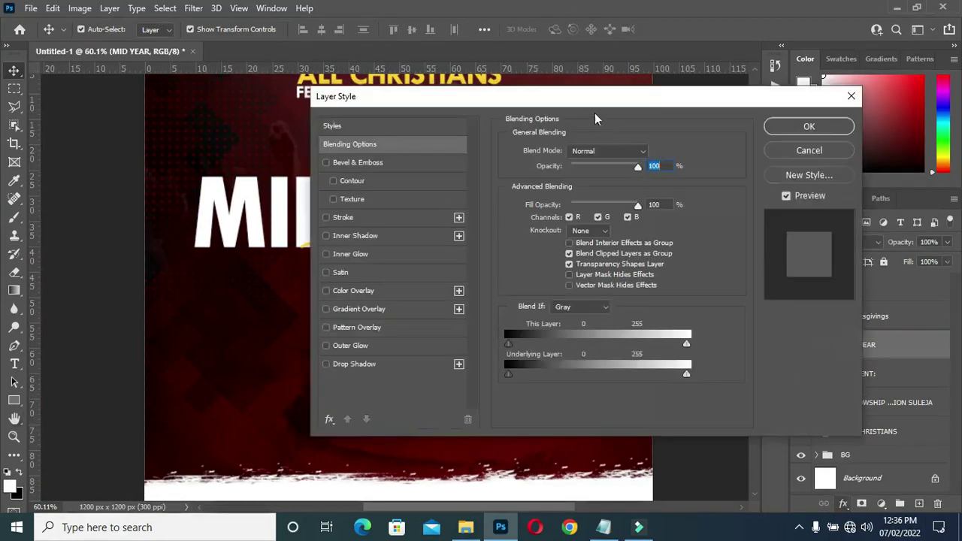
pyautogui.moveTo(575, 35); pyautogui.dragTo(760, 104)
pyautogui.click(569, 165)
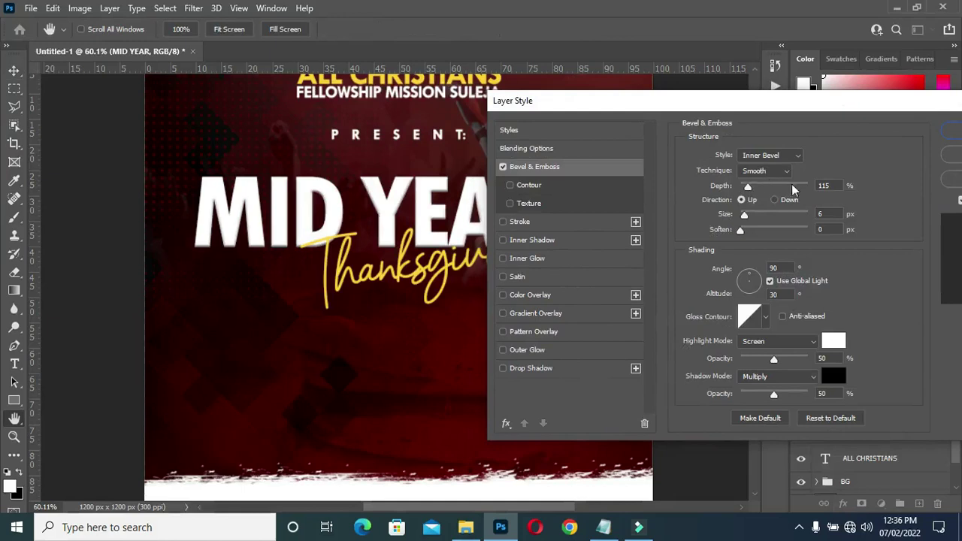
pyautogui.click(834, 186)
pyautogui.click(821, 214)
pyautogui.click(776, 267)
pyautogui.write('0')
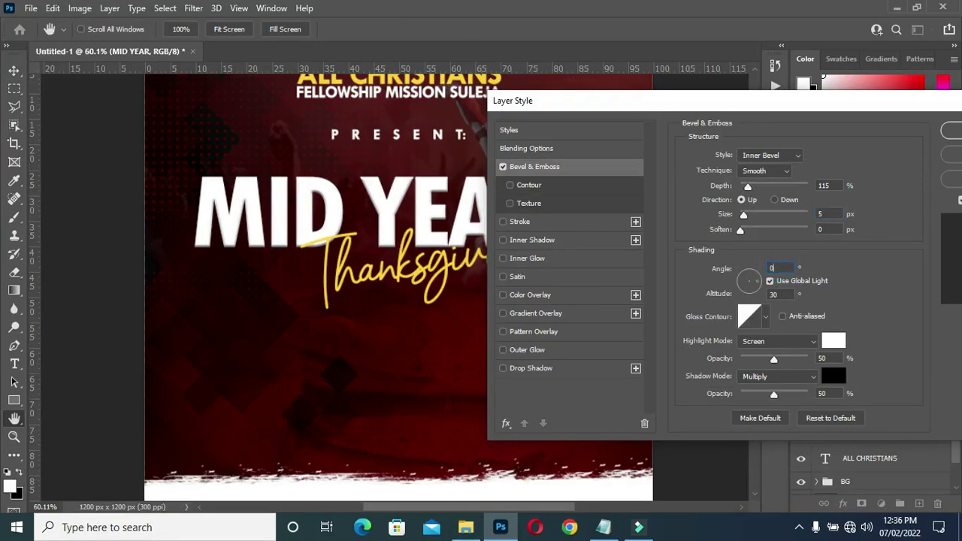
pyautogui.click(776, 294)
pyautogui.write('32')
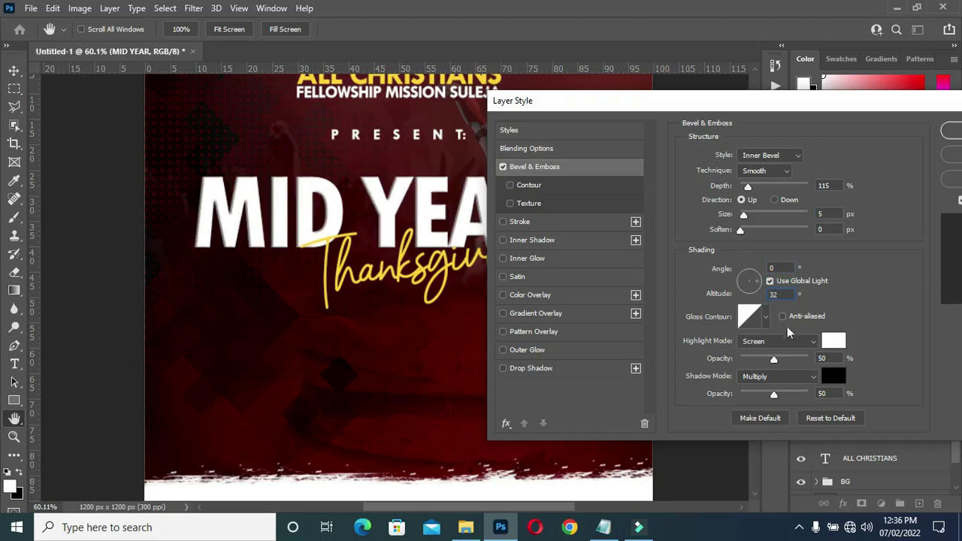
# Set the bevel's highlight mode to Normal and both its highlight and shadow opacity to 75%.
pyautogui.click(785, 341)
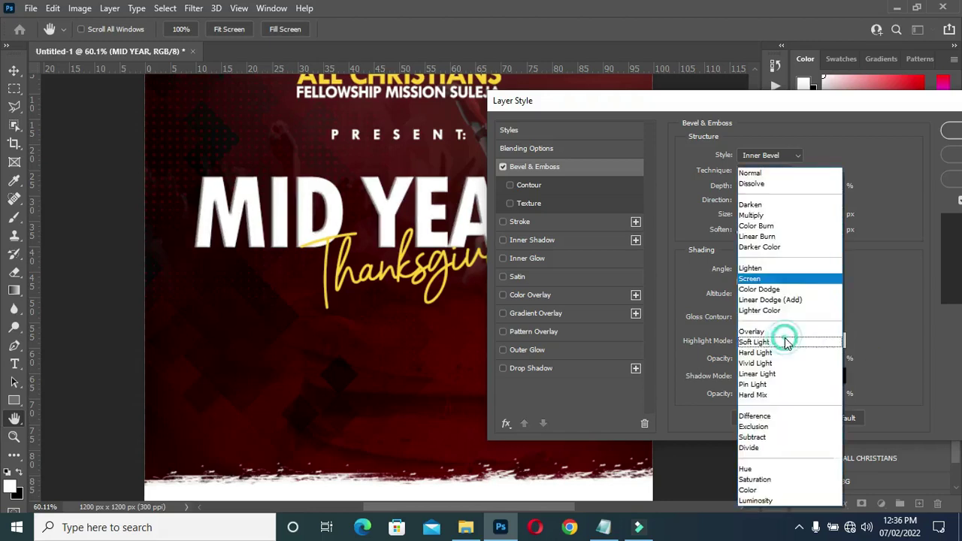
pyautogui.click(772, 174)
pyautogui.click(823, 359)
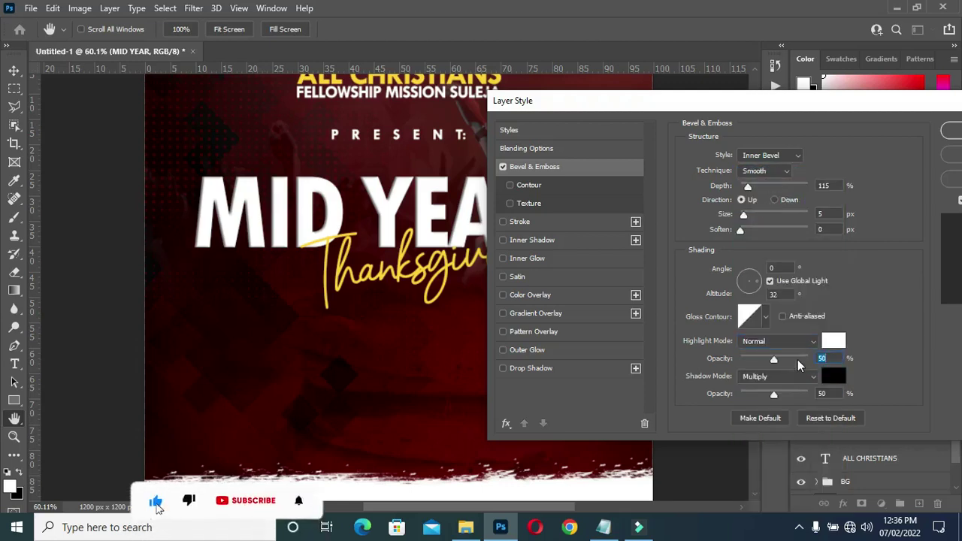
pyautogui.write('75')
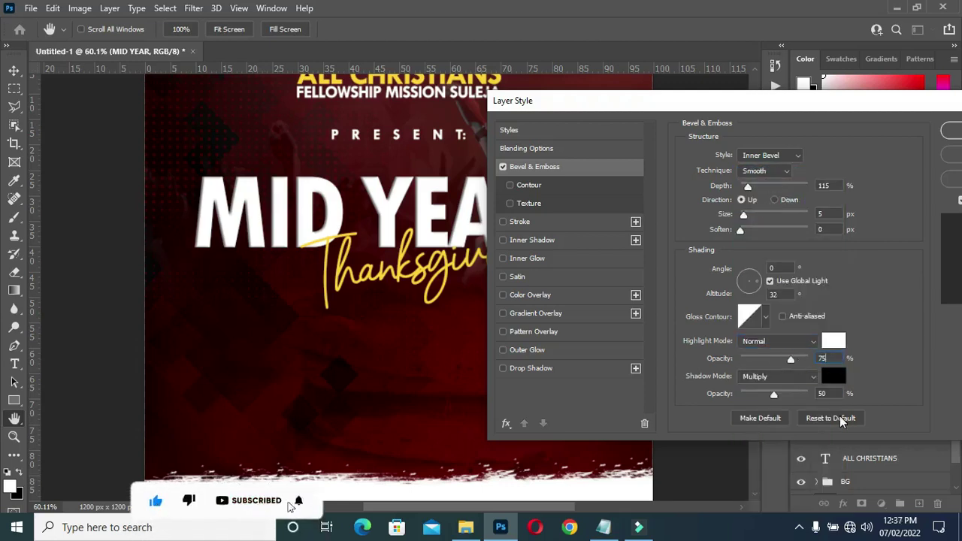
pyautogui.click(835, 395)
pyautogui.write('75')
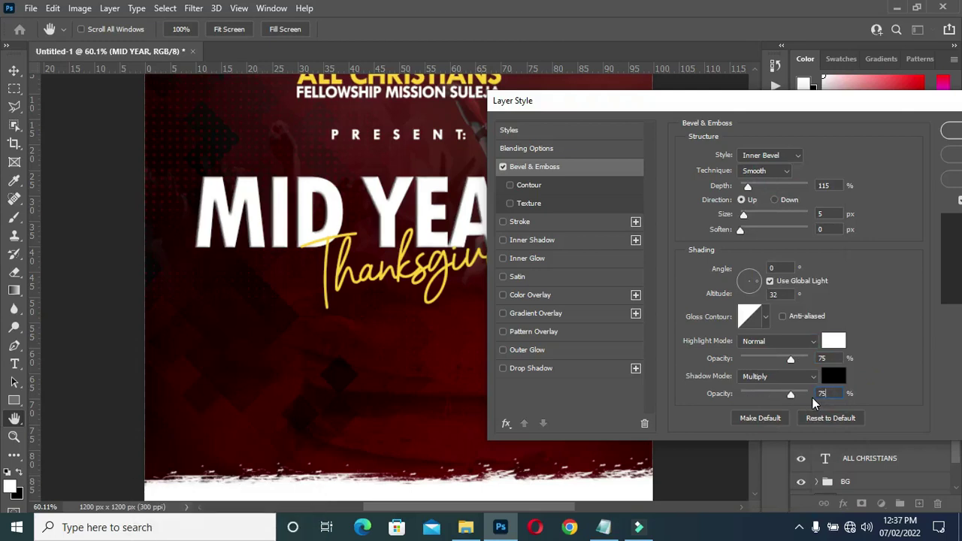
# Apply the double-peaked gloss contour to the MID YEAR bevel.
pyautogui.click(765, 317)
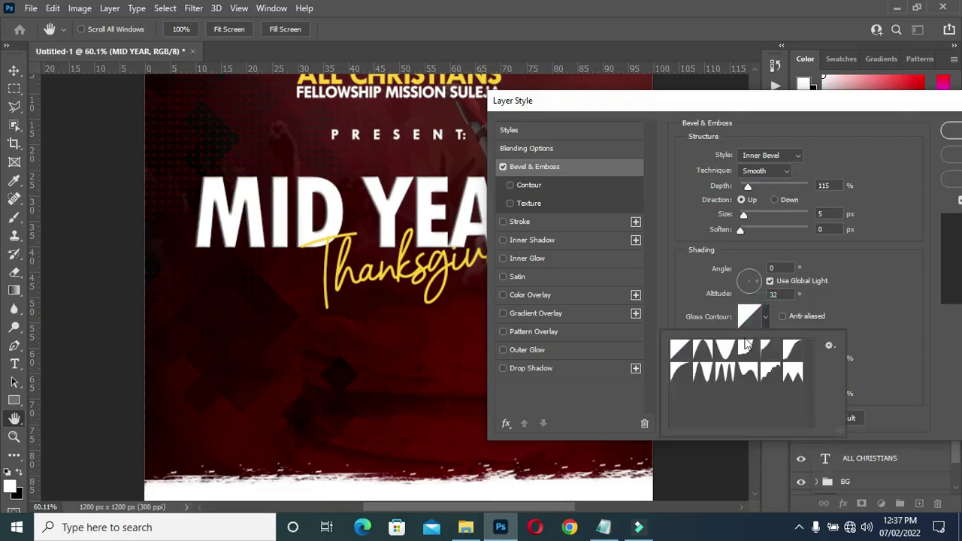
pyautogui.click(703, 371)
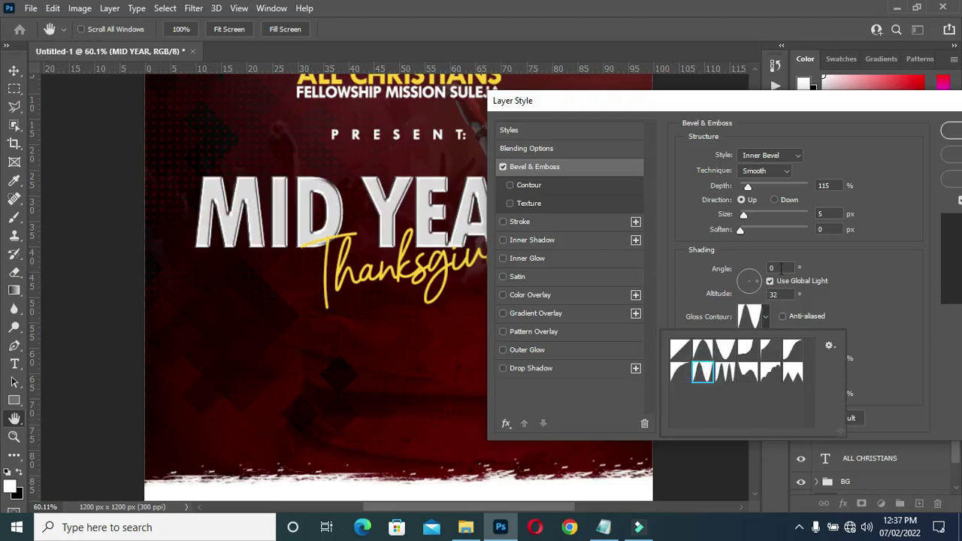
pyautogui.click(881, 181)
pyautogui.moveTo(832, 113); pyautogui.dragTo(730, 114)
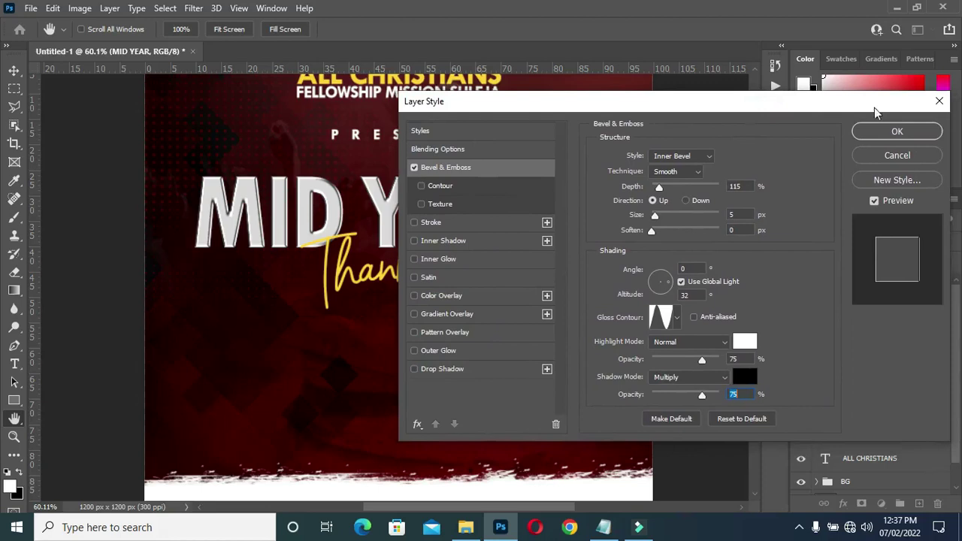
# Add a Drop Shadow to MID YEAR with 86% opacity, 6 px distance, 5% spread and 8 px size, and apply the layer style.
pyautogui.click(451, 369)
pyautogui.moveTo(611, 111); pyautogui.dragTo(689, 108)
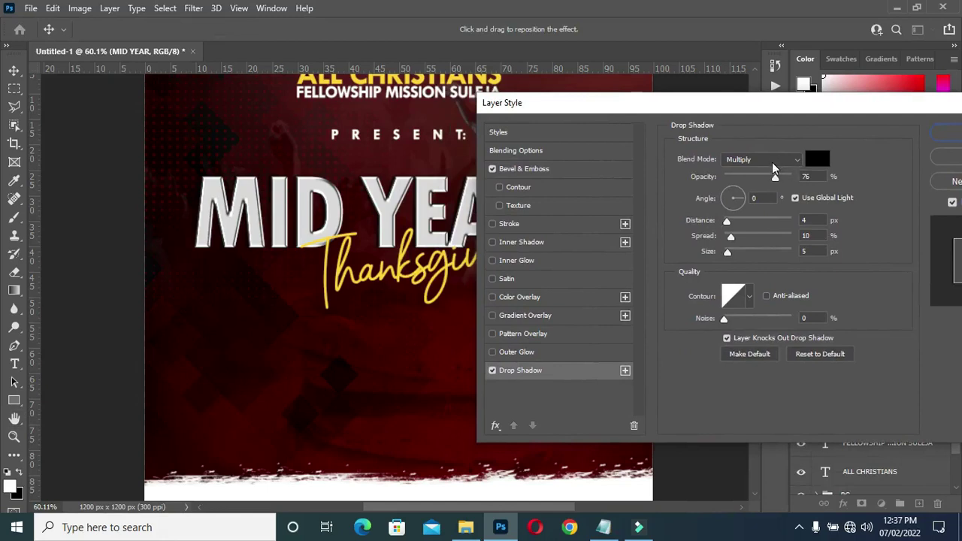
pyautogui.click(812, 176)
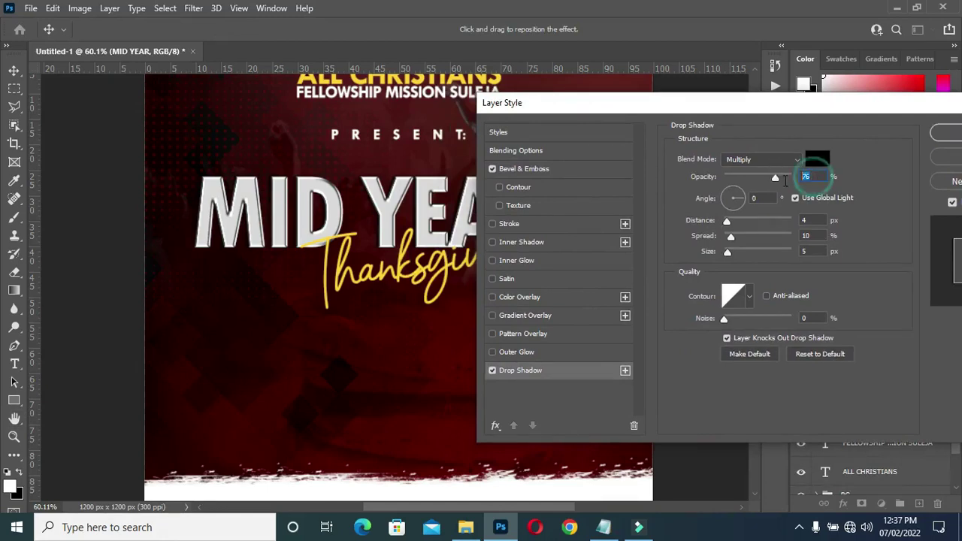
pyautogui.click(782, 175)
pyautogui.click(801, 220)
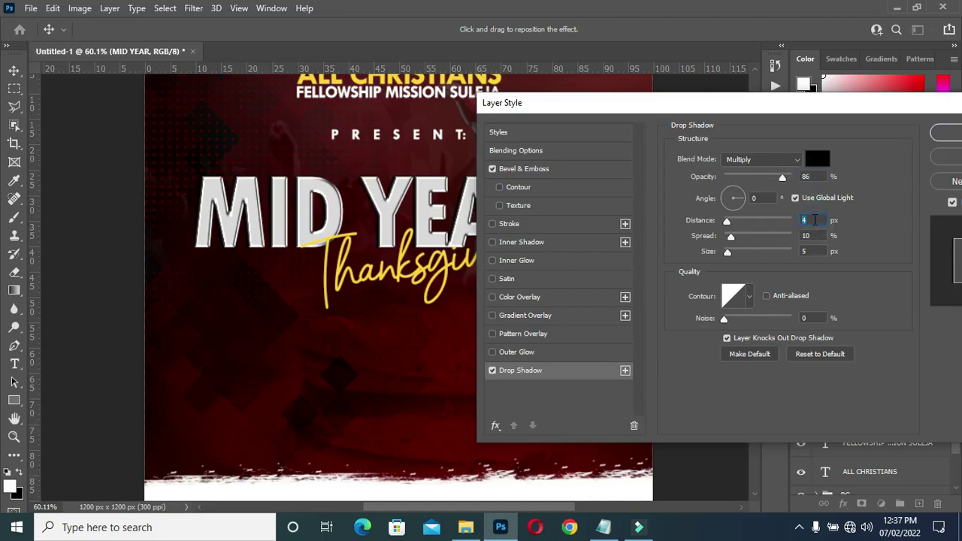
pyautogui.click(815, 237)
pyautogui.write('5')
pyautogui.click(815, 252)
pyautogui.write('8')
pyautogui.click(764, 199)
pyautogui.moveTo(815, 105); pyautogui.dragTo(681, 91)
pyautogui.click(807, 146)
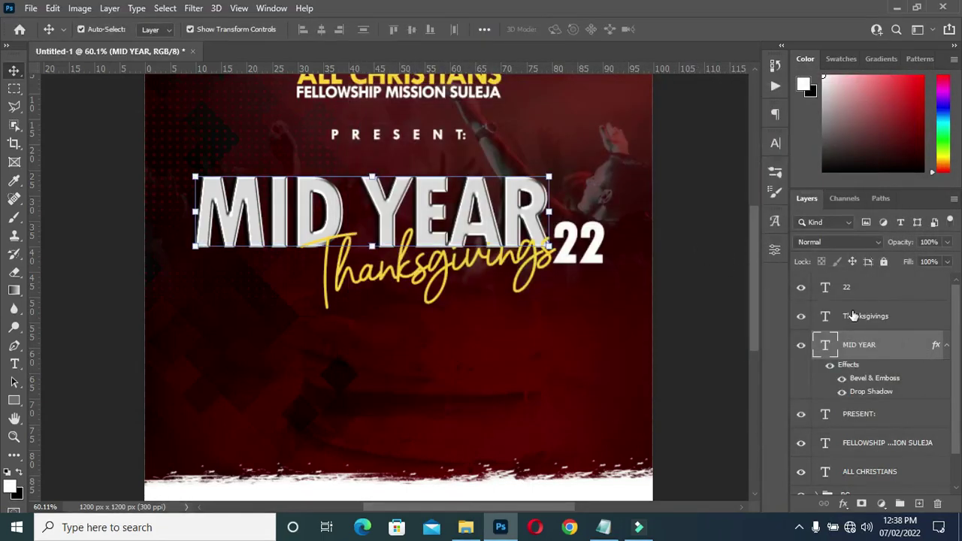
# Share MID YEAR's Bevel & Emboss and Drop Shadow with the 22 text so both layers carry the same effects.
pyautogui.click(938, 348)
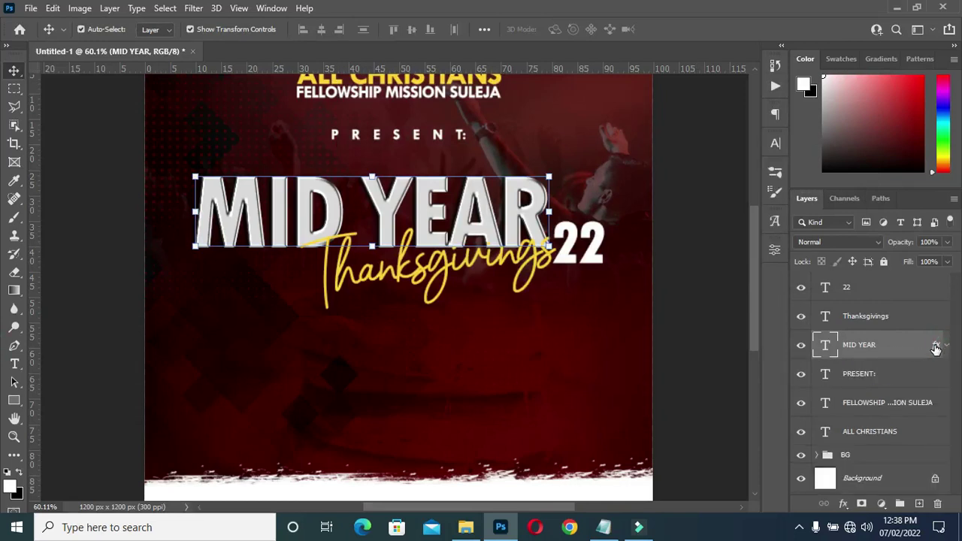
pyautogui.moveTo(924, 301); pyautogui.dragTo(924, 295)
pyautogui.click(944, 289)
pyautogui.click(714, 291)
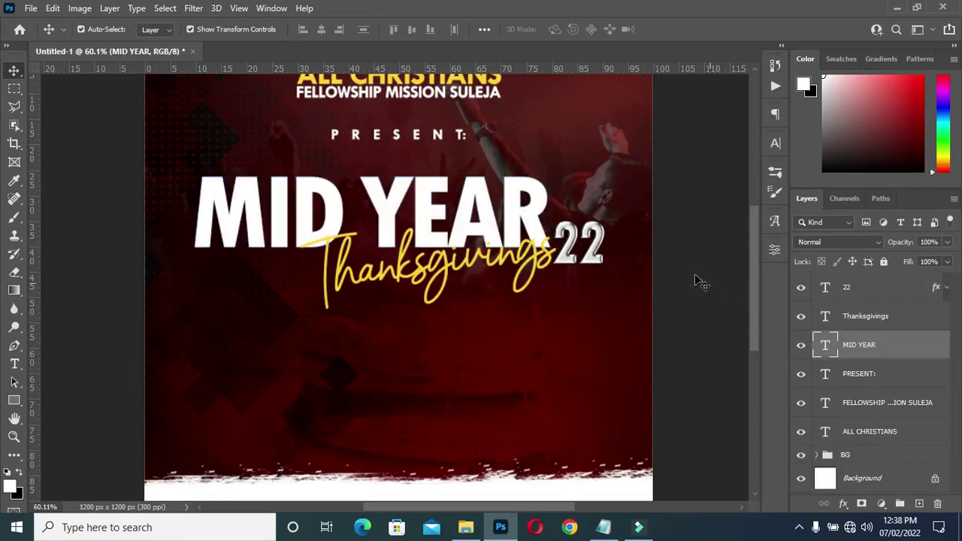
pyautogui.click(591, 263)
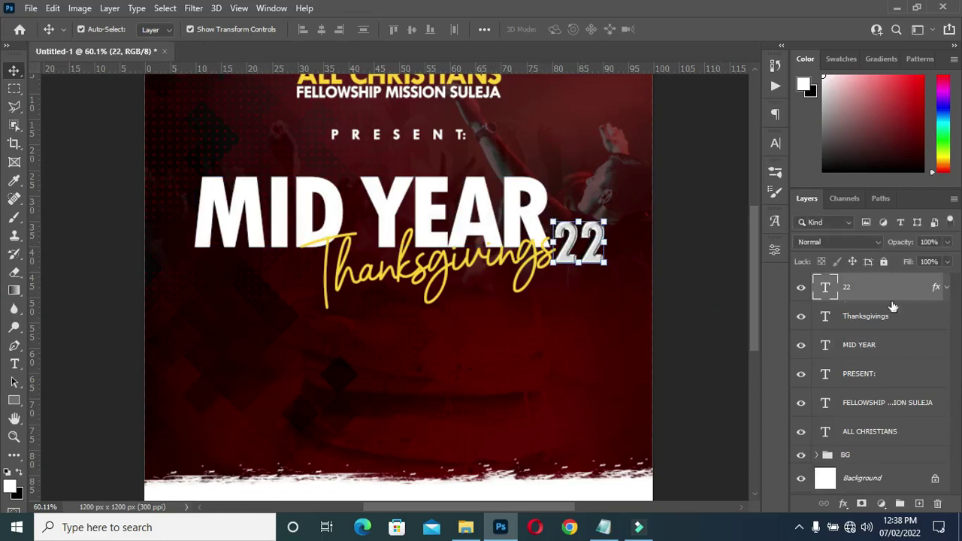
pyautogui.moveTo(936, 289); pyautogui.dragTo(932, 348)
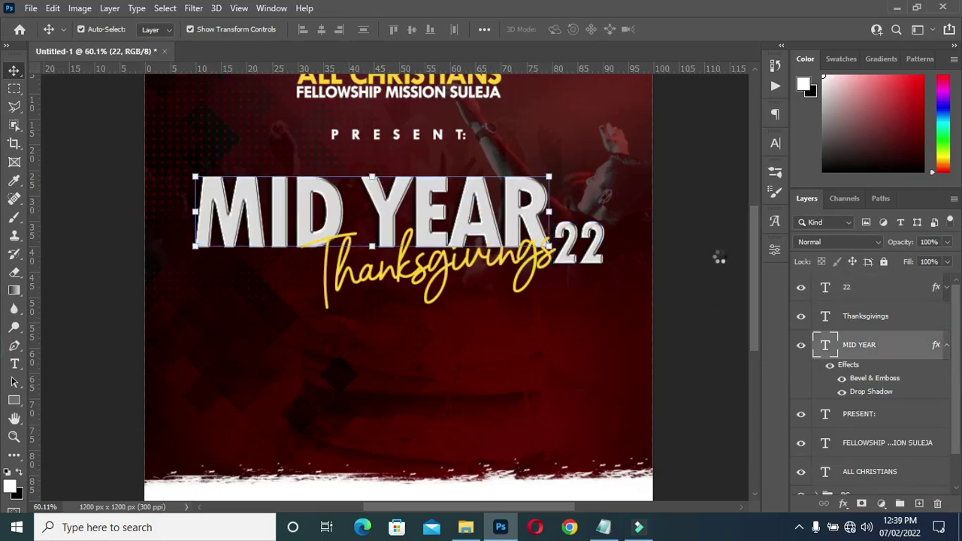
# Add a Drop Shadow to the Thanksgivings text, keeping the preset shadow settings.
pyautogui.click(508, 269)
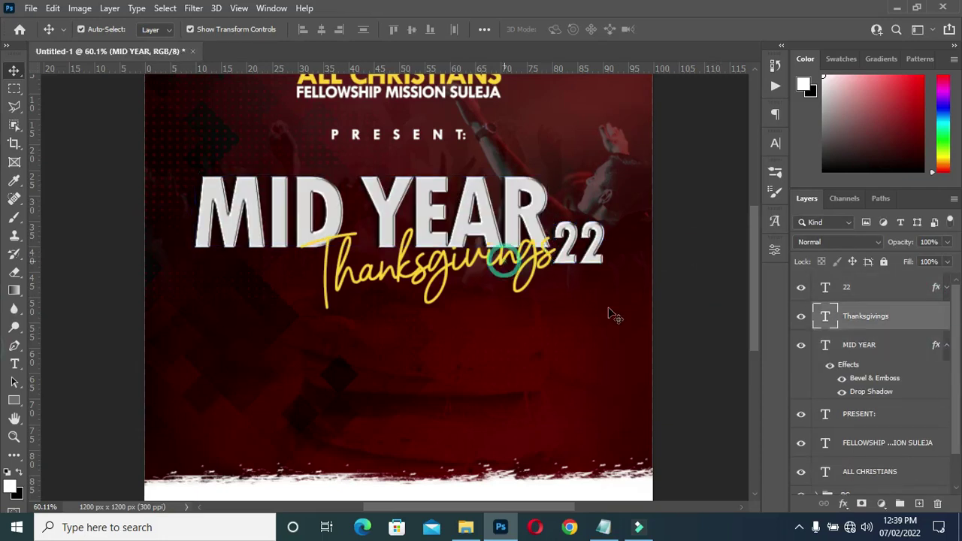
pyautogui.click(844, 504)
pyautogui.click(849, 496)
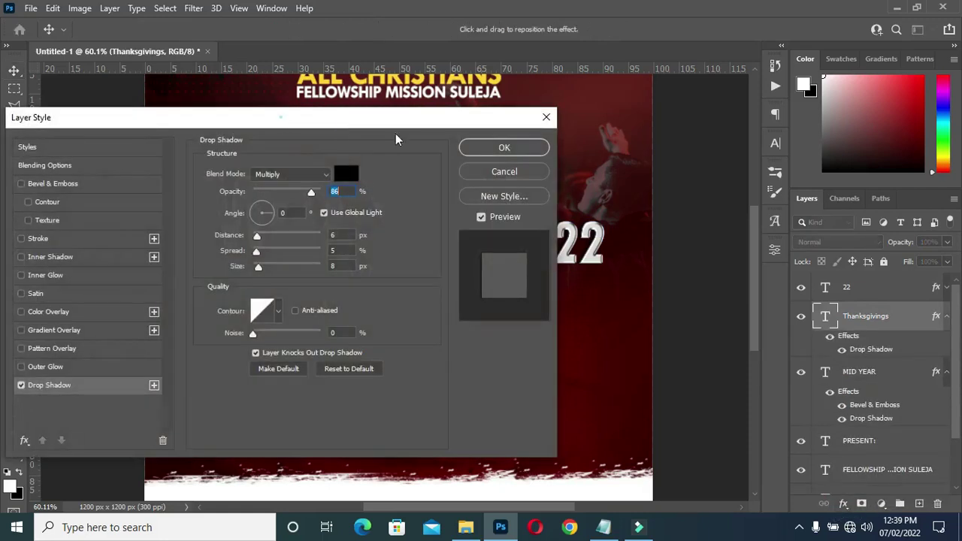
pyautogui.moveTo(283, 117); pyautogui.dragTo(832, 123)
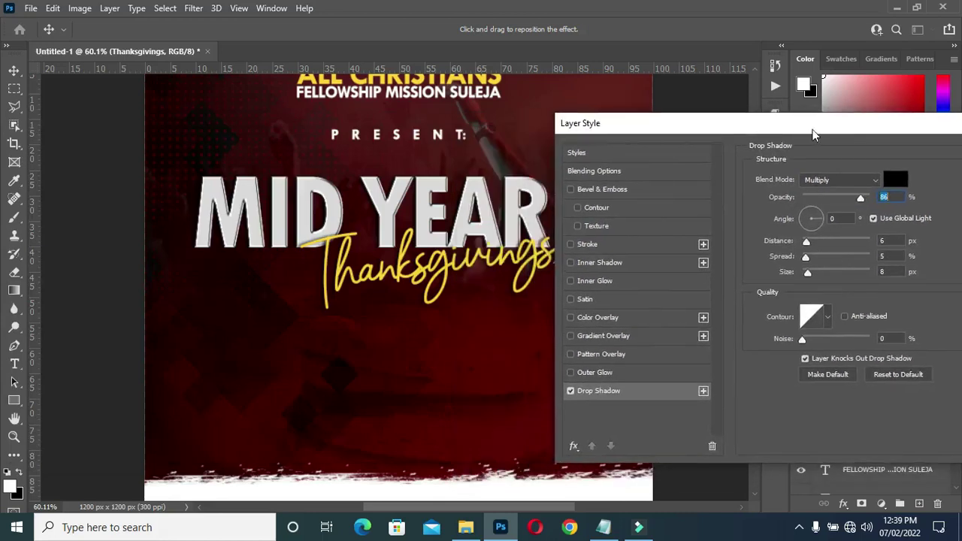
pyautogui.moveTo(809, 127); pyautogui.dragTo(644, 125)
pyautogui.click(891, 153)
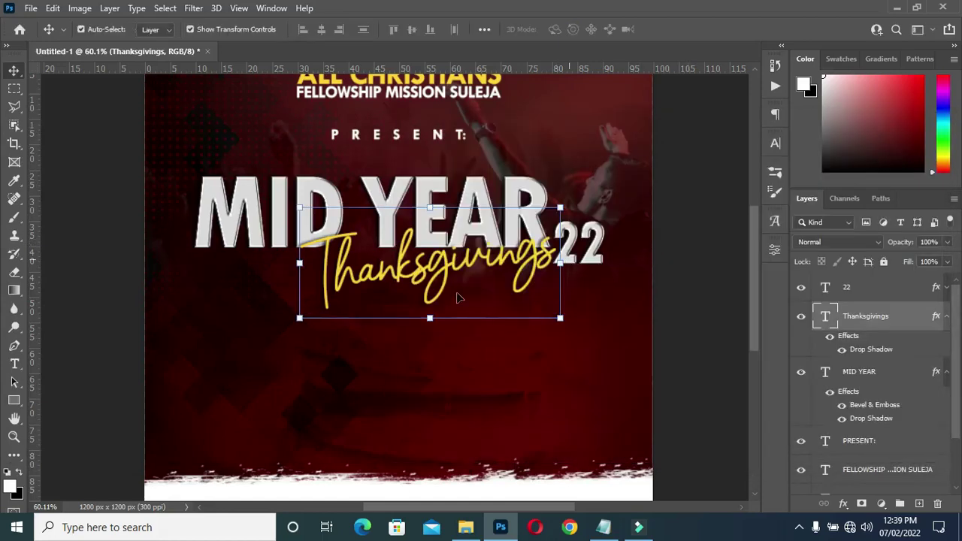
pyautogui.scroll(4, 459, 298)
pyautogui.scroll(-4, 462, 269)
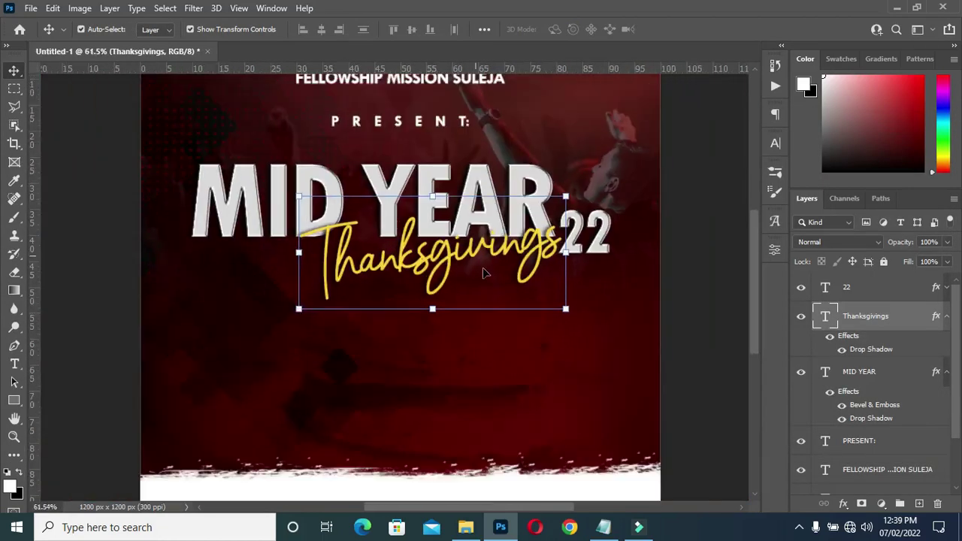
pyautogui.scroll(1, 485, 273)
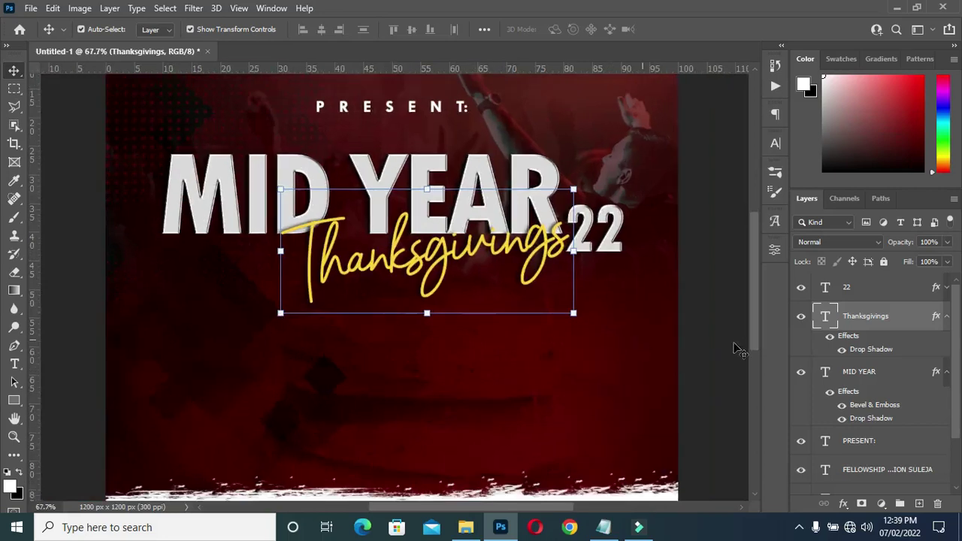
pyautogui.scroll(-3, 734, 352)
# Deselect the Thanksgivings layer, then copy the word "Theme:" from the TEXT file in Notepad and return to Photoshop.
pyautogui.click(424, 348)
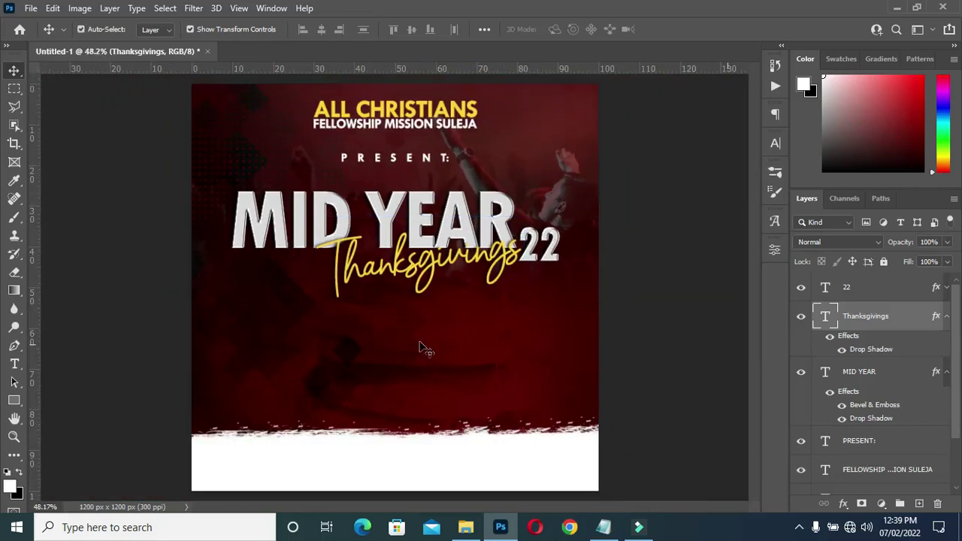
pyautogui.scroll(2, 402, 350)
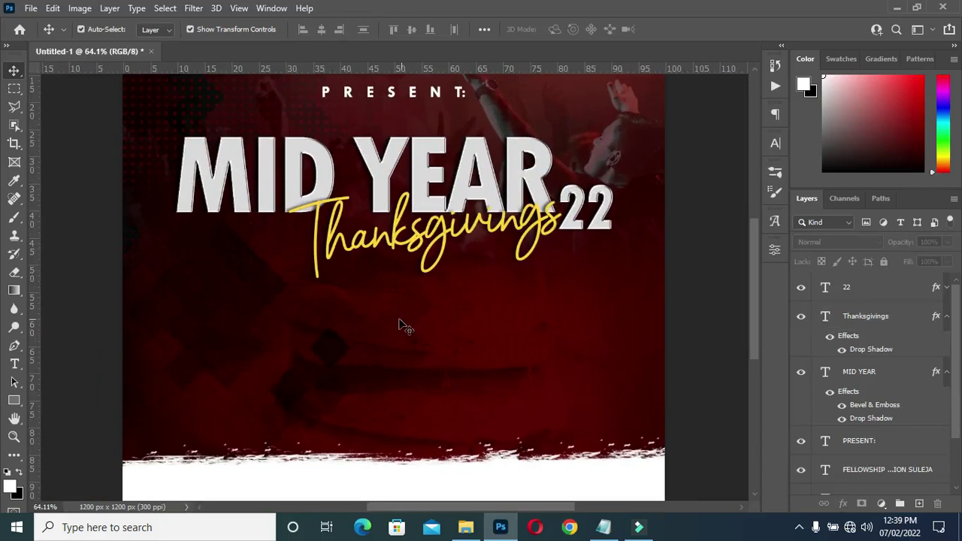
pyautogui.press('t')
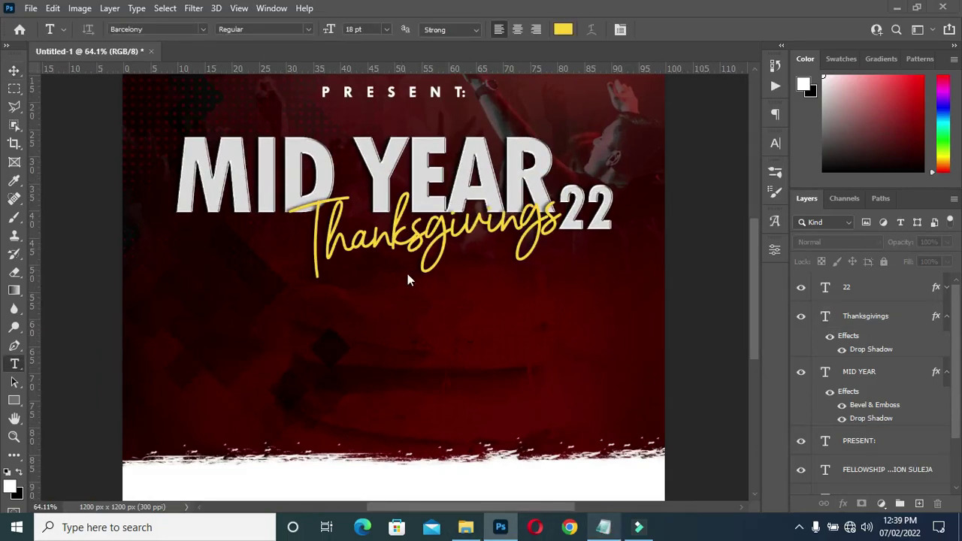
pyautogui.hotkey('alt', 'Tab')
pyautogui.moveTo(147, 319); pyautogui.dragTo(179, 319)
pyautogui.hotkey('ctrl', 'c')
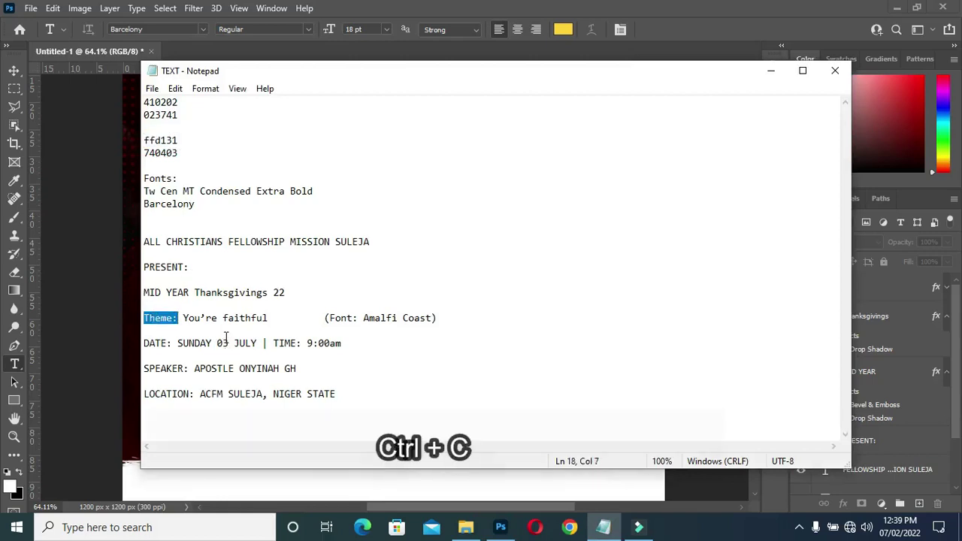
pyautogui.click(771, 70)
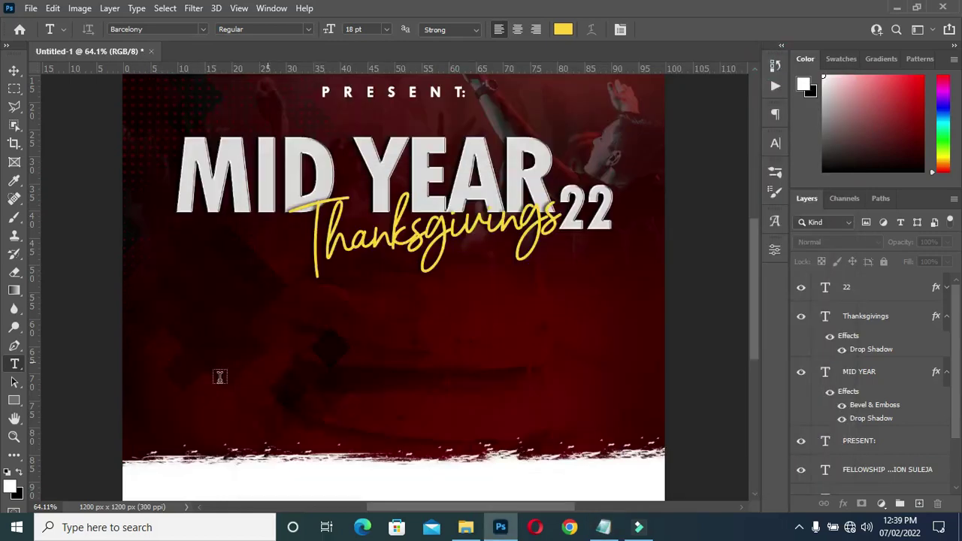
# Add a yellow 18 pt Barcelony text layer reading "Theme:" below the title, left of the flyer's centre, by pasting the copied word.
pyautogui.scroll(-1, 242, 362)
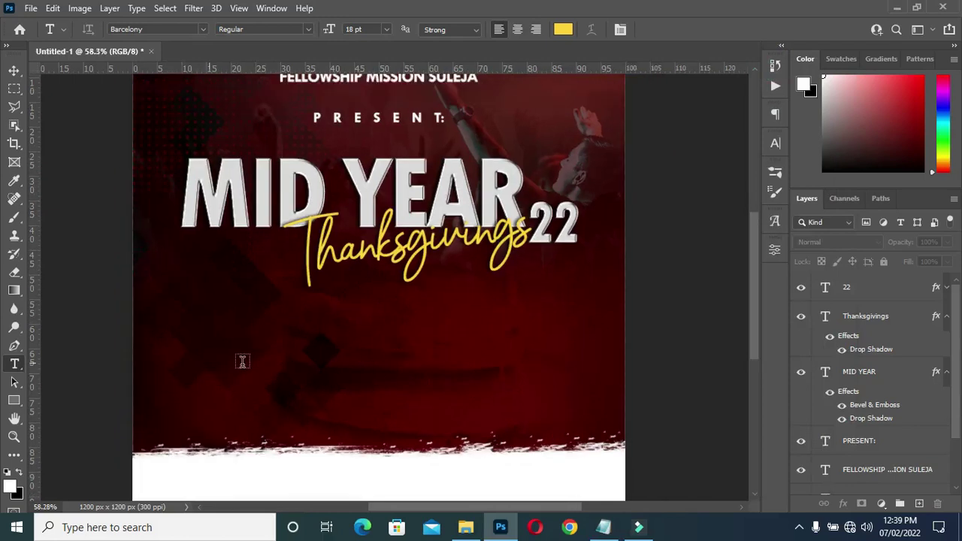
pyautogui.click(242, 362)
pyautogui.hotkey('ctrl', 'v')
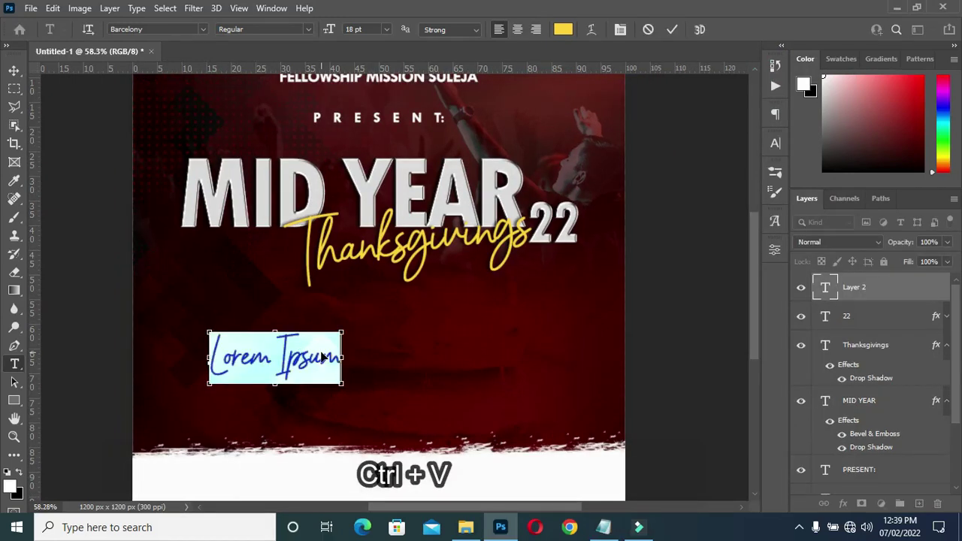
pyautogui.click(672, 29)
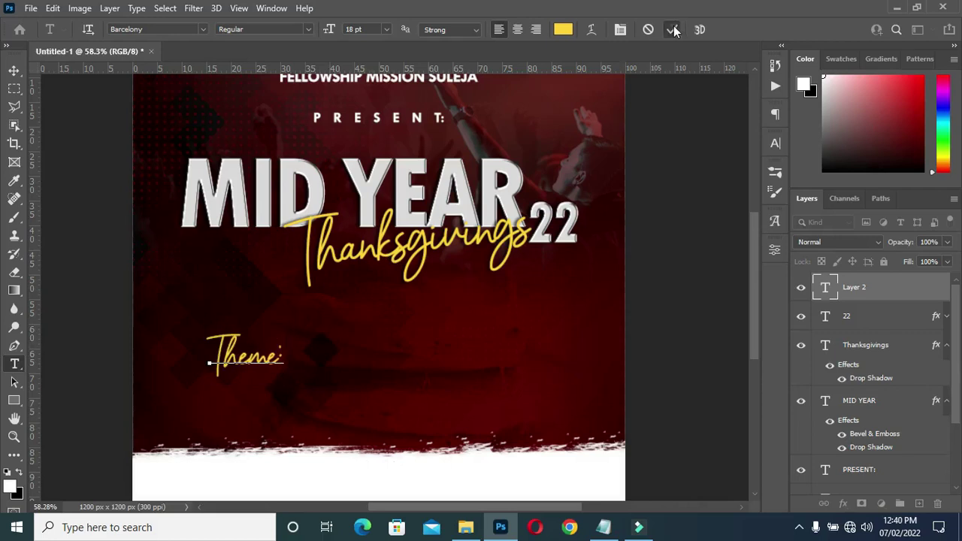
# Scale the Theme: text to about 56% and rotate it to about -57°, placing it below the title's left part.
pyautogui.press('v')
pyautogui.scroll(3, 222, 346)
pyautogui.click(301, 362)
pyautogui.moveTo(301, 363); pyautogui.dragTo(249, 264)
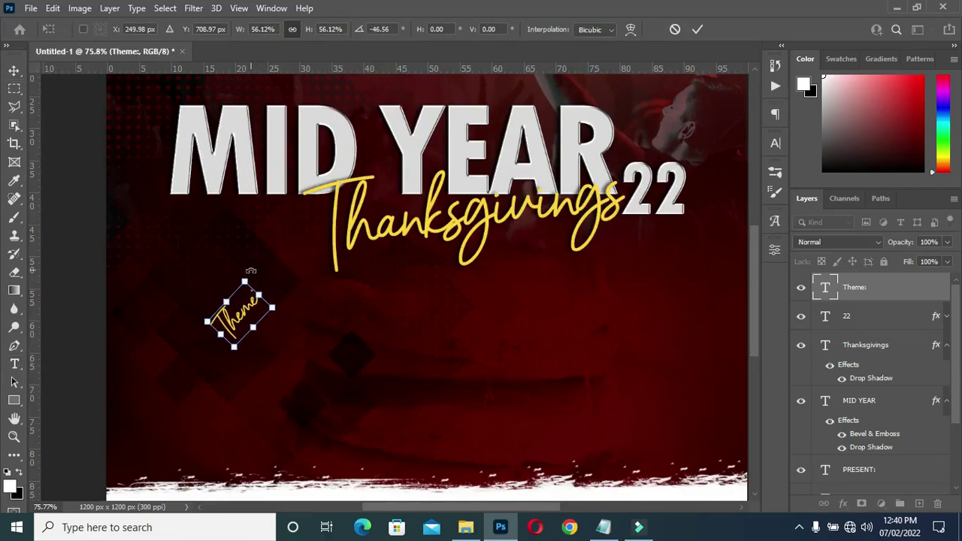
pyautogui.moveTo(251, 270); pyautogui.dragTo(243, 269)
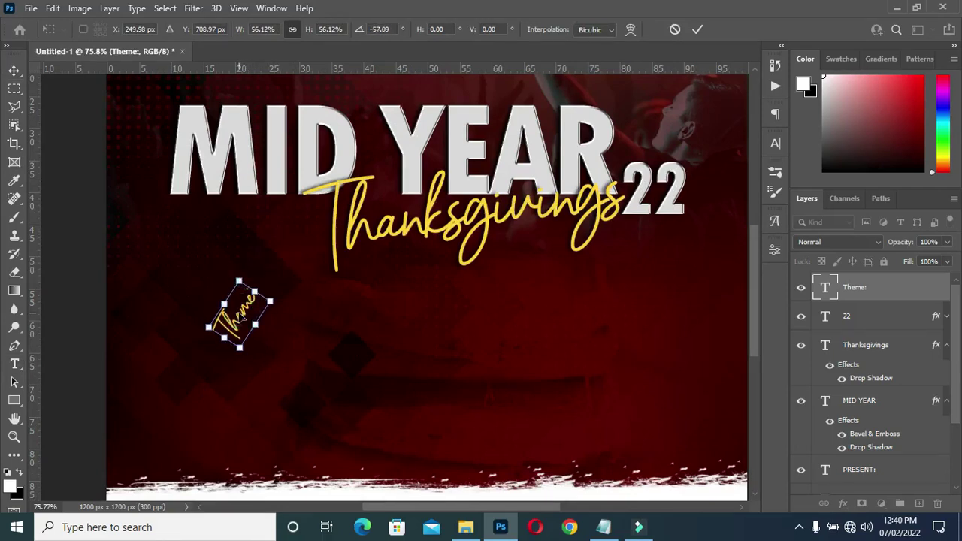
pyautogui.press('Return')
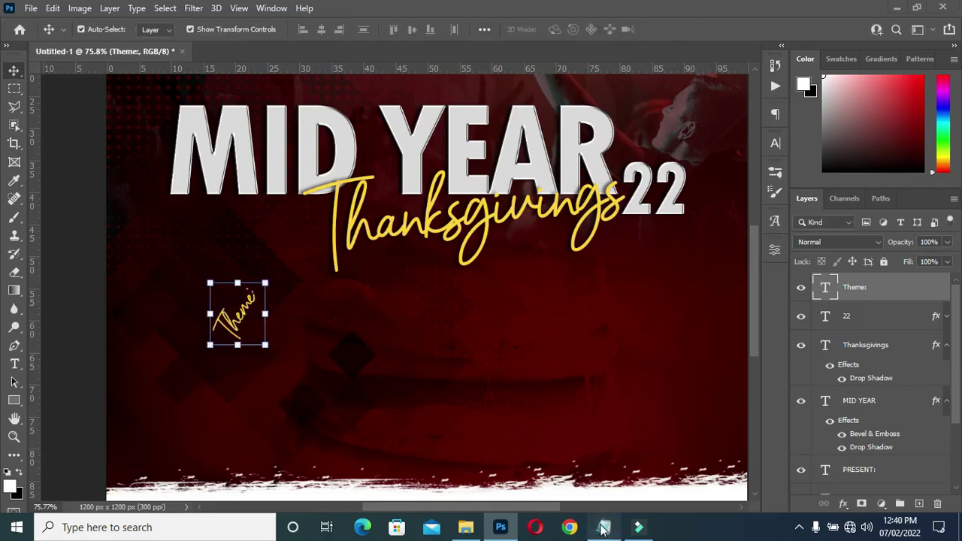
# Copy the phrase "You're faithful" from the TEXT file in Notepad and return to Photoshop with the Type tool.
pyautogui.click(604, 527)
pyautogui.moveTo(184, 314); pyautogui.dragTo(268, 318)
pyautogui.hotkey('ctrl', 'c')
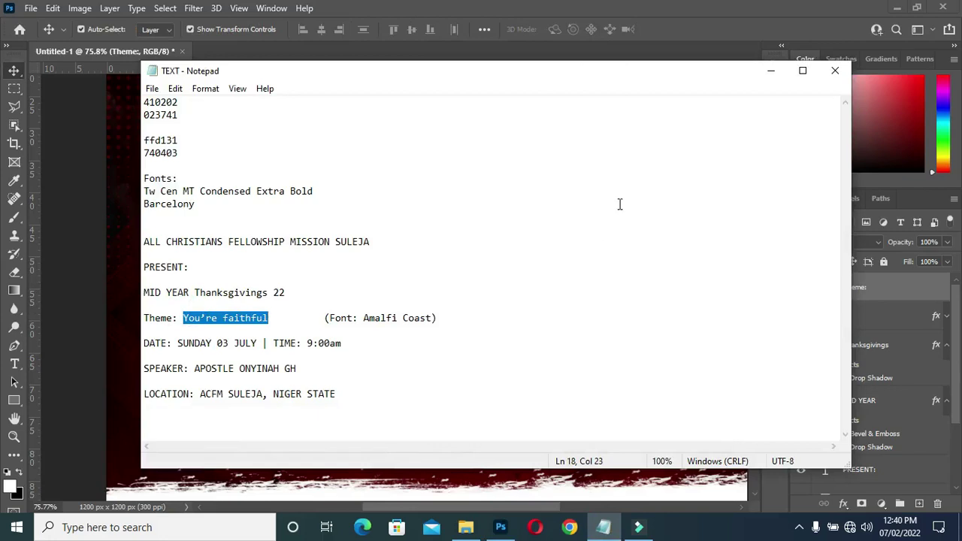
pyautogui.click(770, 70)
pyautogui.press('t')
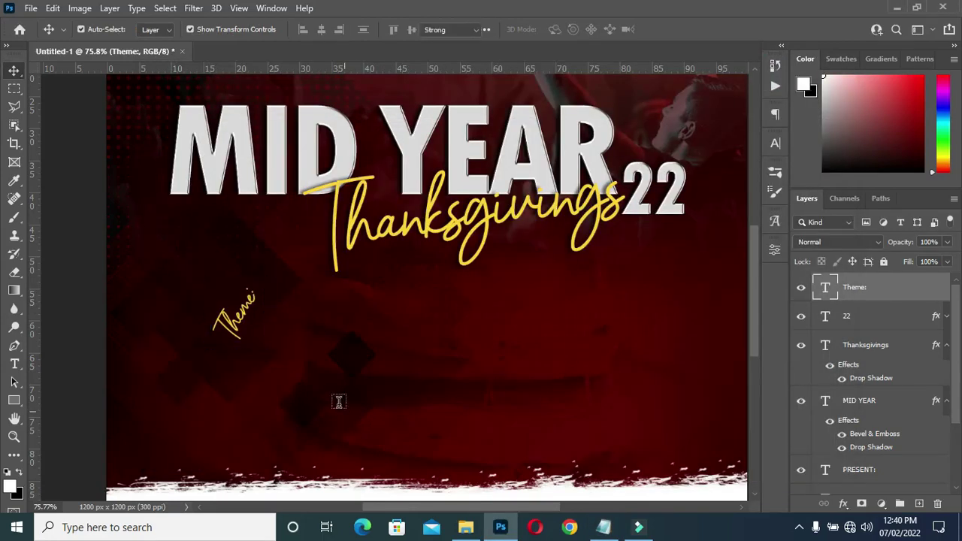
# Add the text "You're faithful" in the Amalfi Coast Regular font below the Thanksgivings title.
pyautogui.click(334, 396)
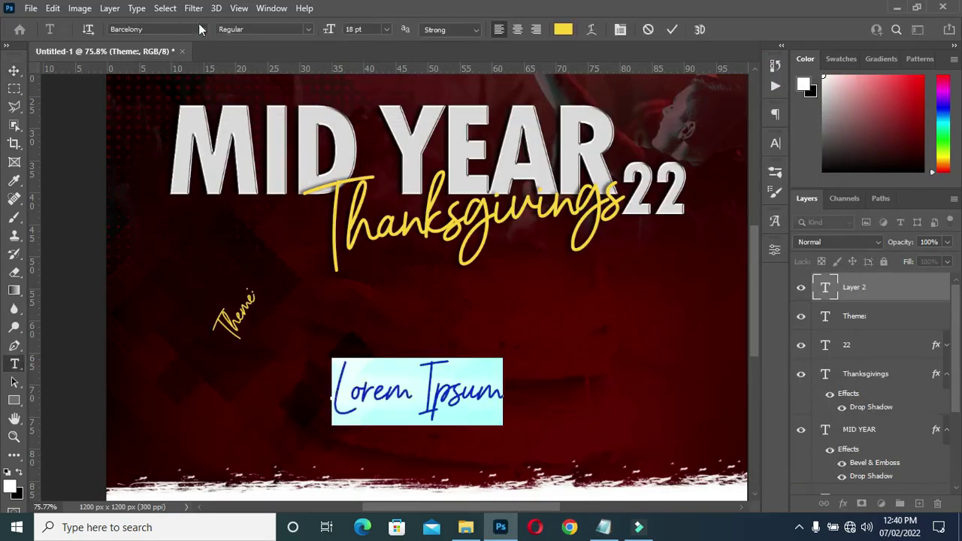
pyautogui.click(201, 28)
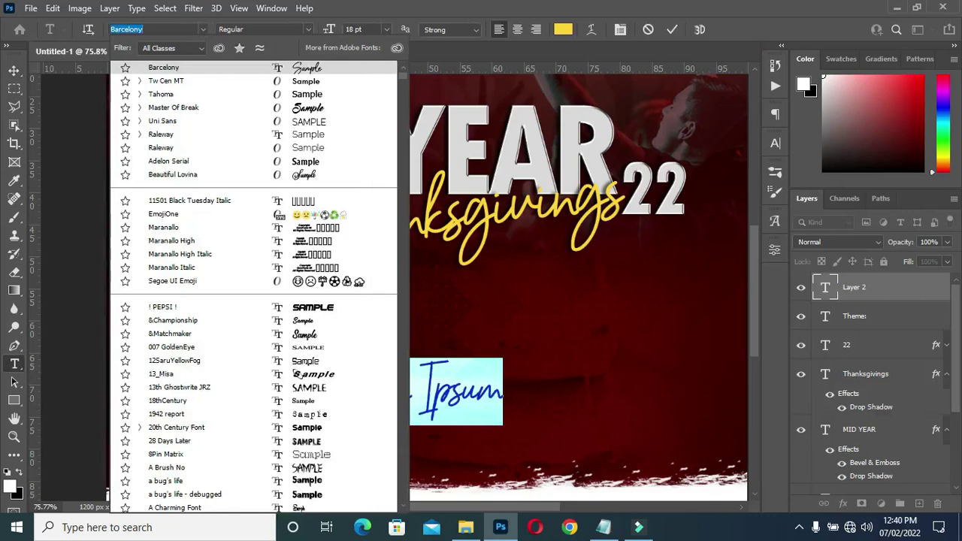
pyautogui.write('amal')
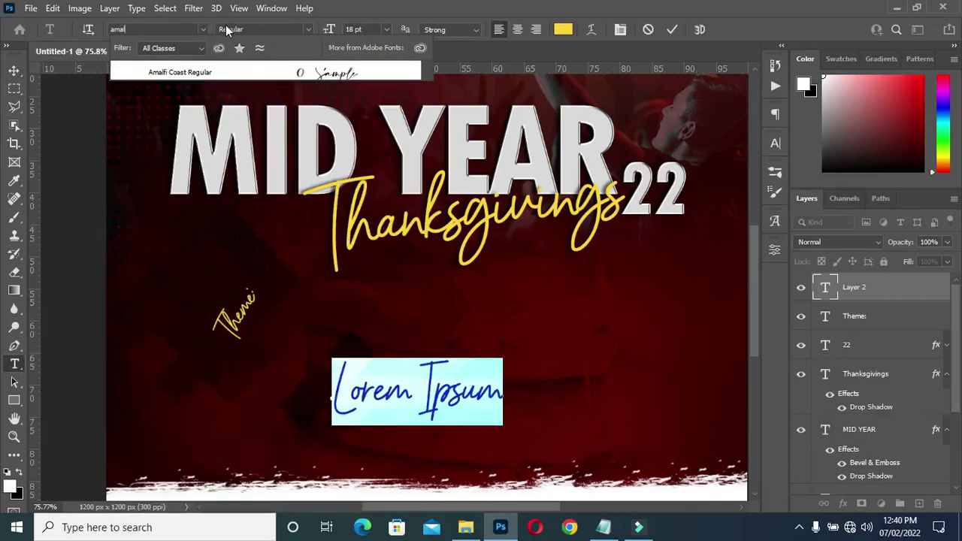
pyautogui.click(193, 72)
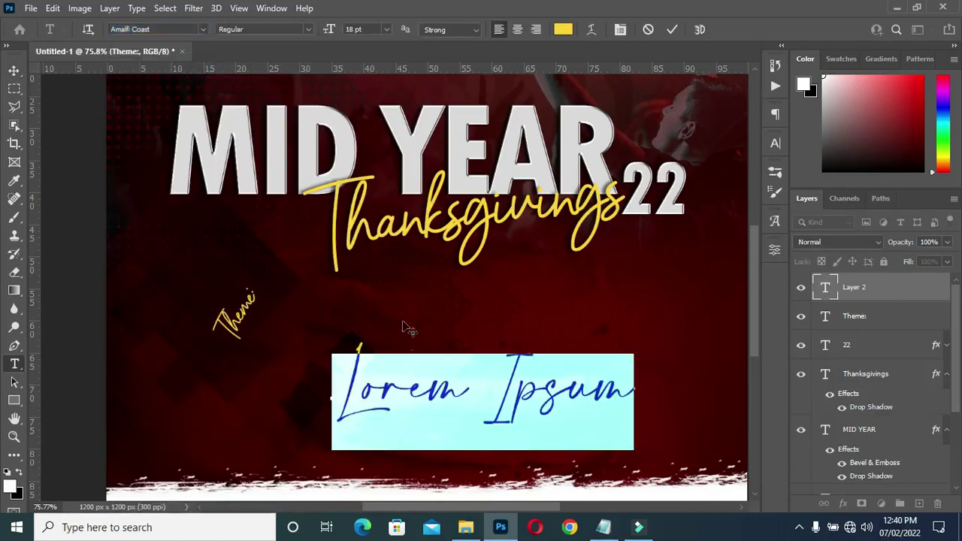
pyautogui.hotkey('ctrl', 'v')
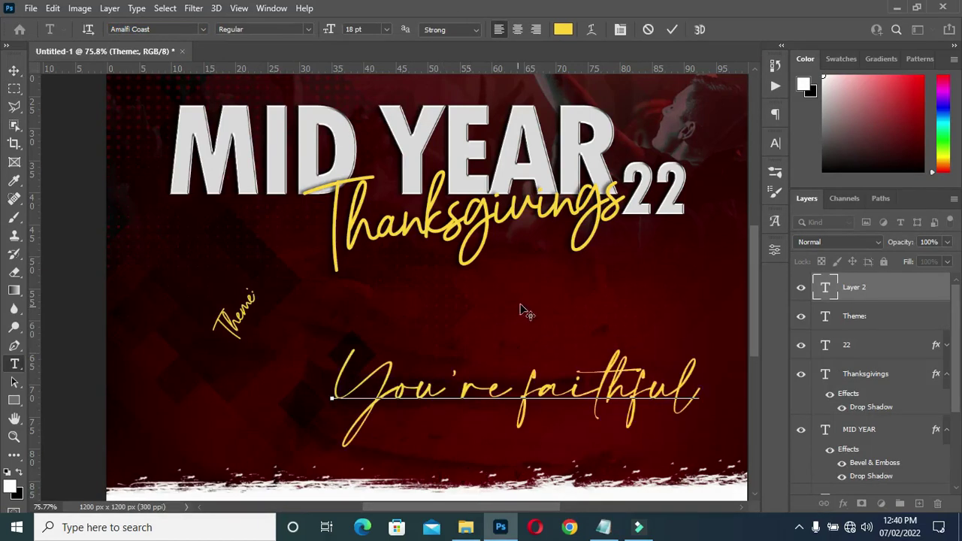
pyautogui.click(672, 30)
# Set the "You're faithful" text colour to white, ffffff.
pyautogui.click(563, 29)
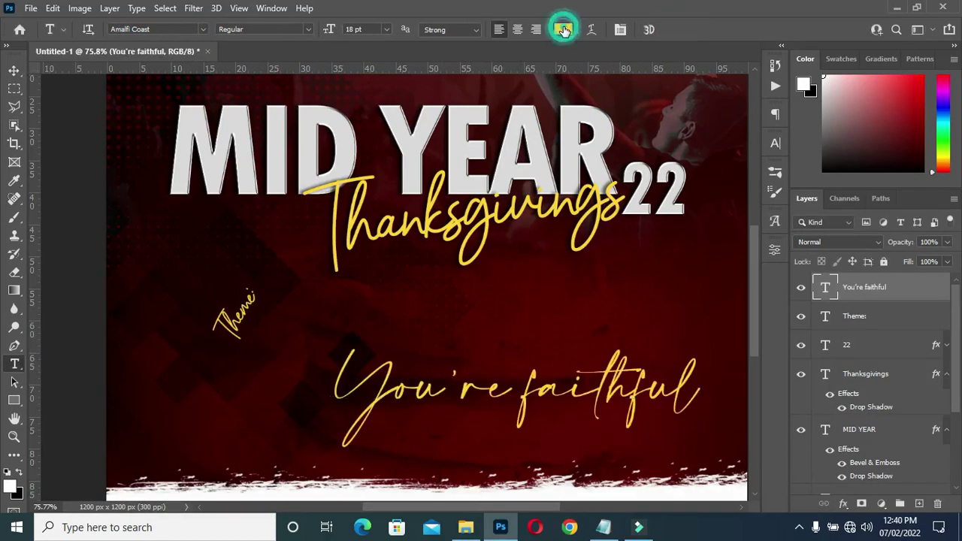
pyautogui.click(591, 160)
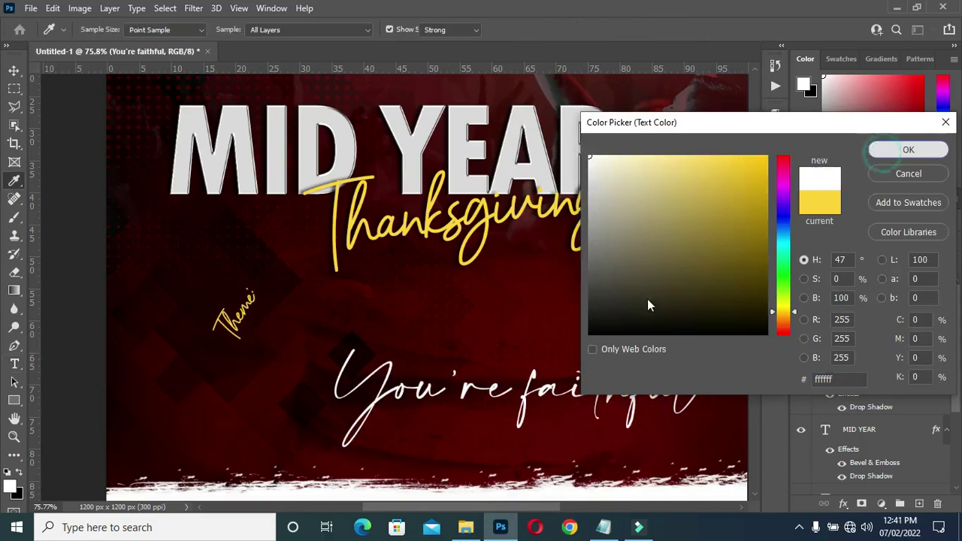
pyautogui.press('Return')
# Move the "You're faithful" text next to the small slanted "Theme:" label.
pyautogui.click(14, 71)
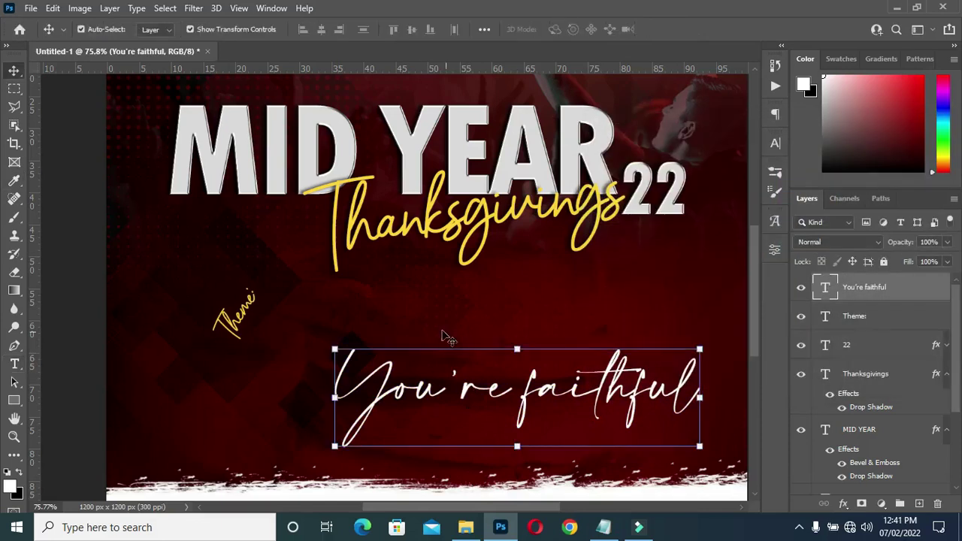
pyautogui.scroll(-2, 444, 334)
pyautogui.moveTo(465, 374); pyautogui.dragTo(391, 341)
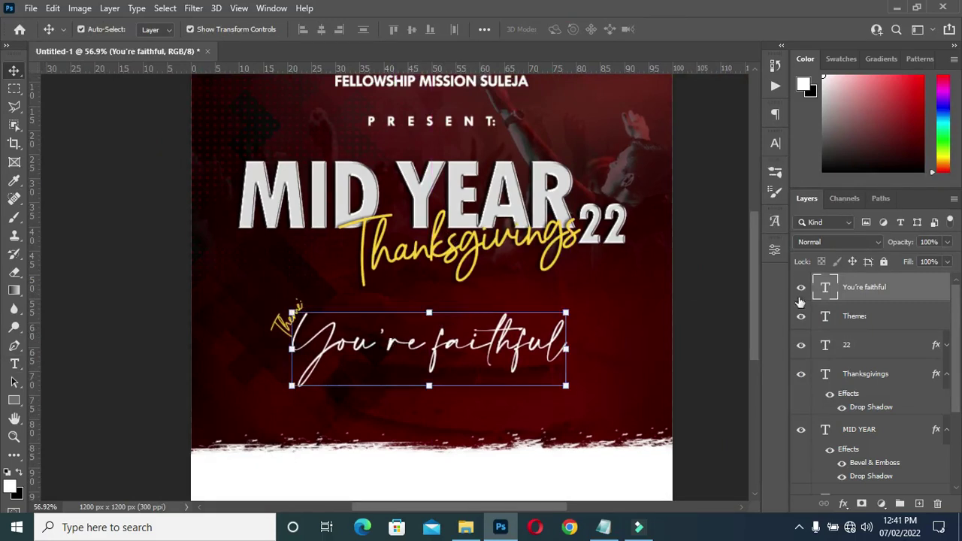
# Group the "You're faithful" and "Theme:" text layers and name the group "You're faithful".
pyautogui.keyDown('ctrl'); pyautogui.click(884, 321); pyautogui.keyUp('ctrl')
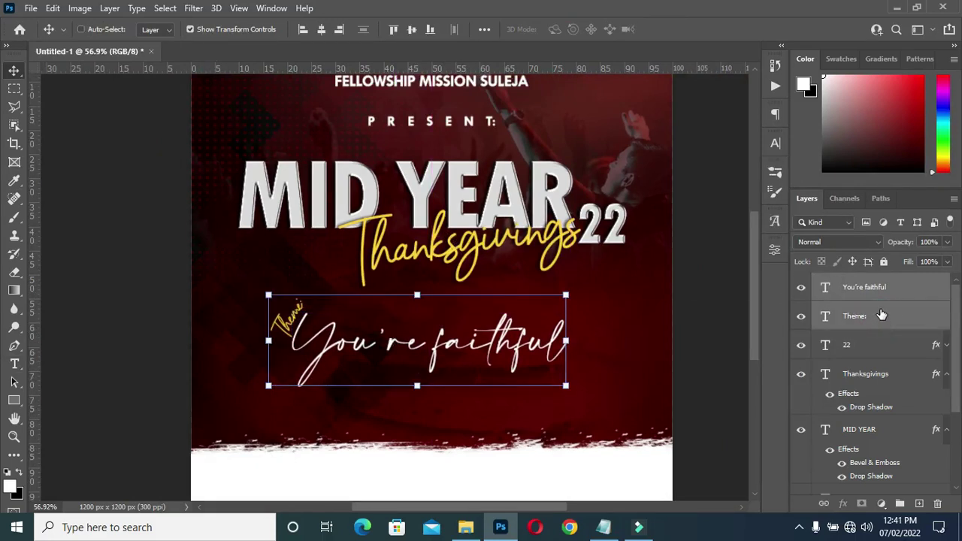
pyautogui.hotkey('ctrl', 'g')
pyautogui.doubleClick(857, 281)
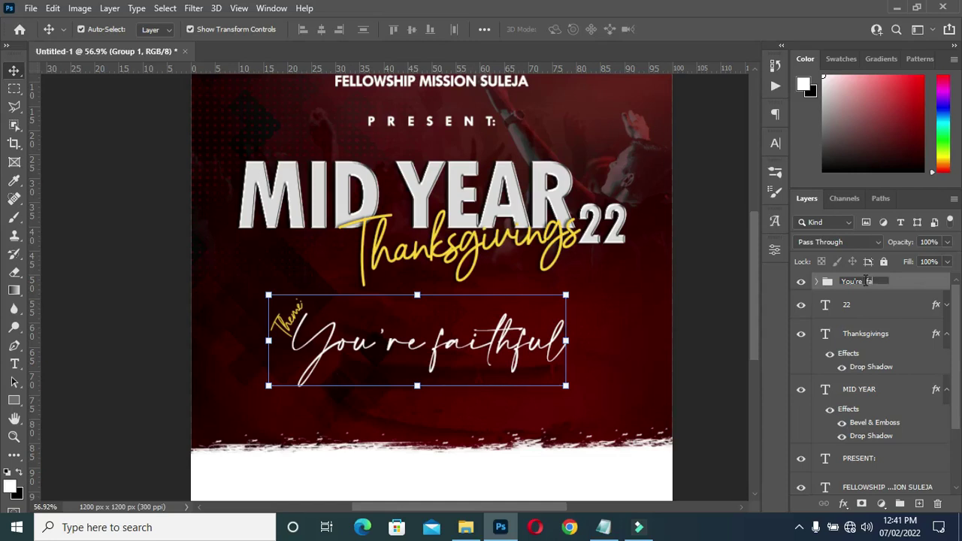
pyautogui.press('Return')
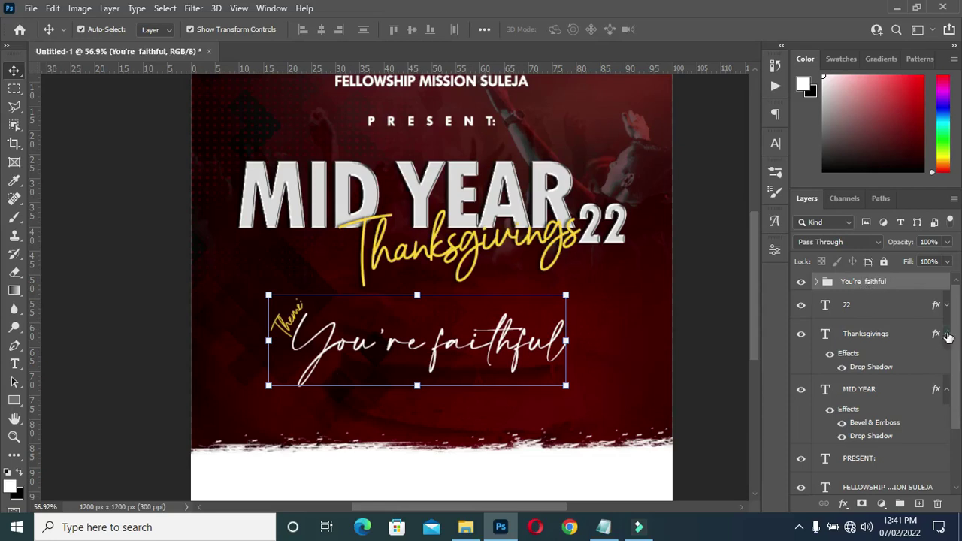
# Collapse the title layers' effects, then group the 22 and Thanksgivings layers and name the group "Text".
pyautogui.click(948, 335)
pyautogui.click(946, 363)
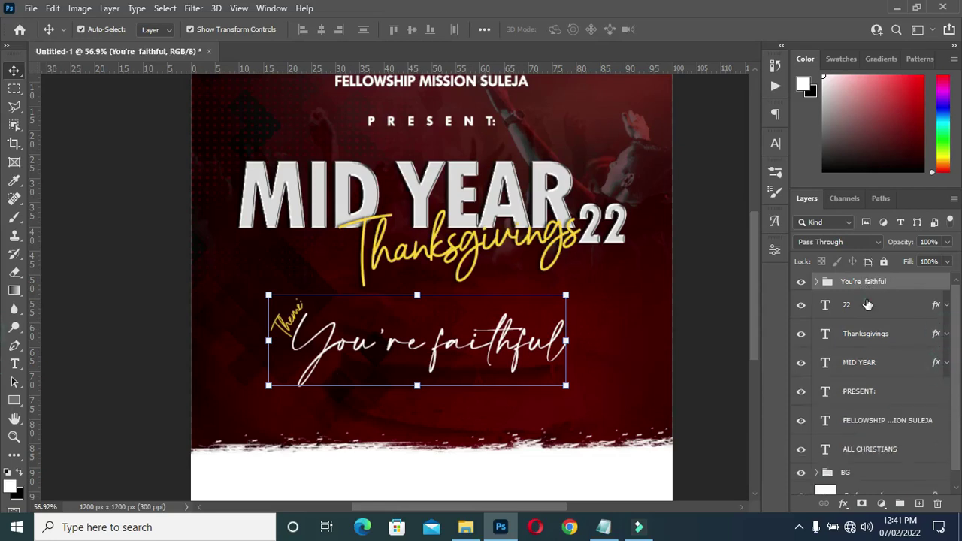
pyautogui.click(867, 304)
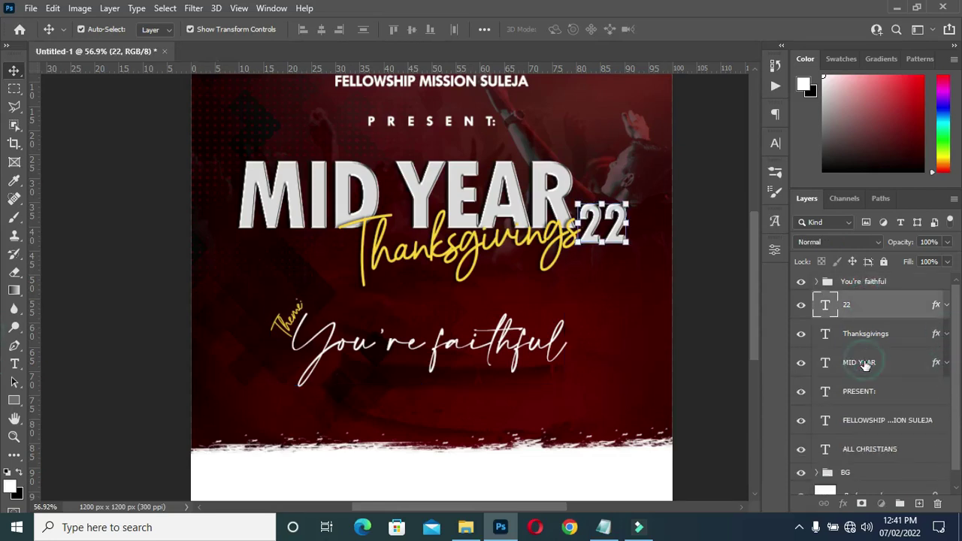
pyautogui.keyDown('shift'); pyautogui.click(865, 364); pyautogui.keyUp('shift')
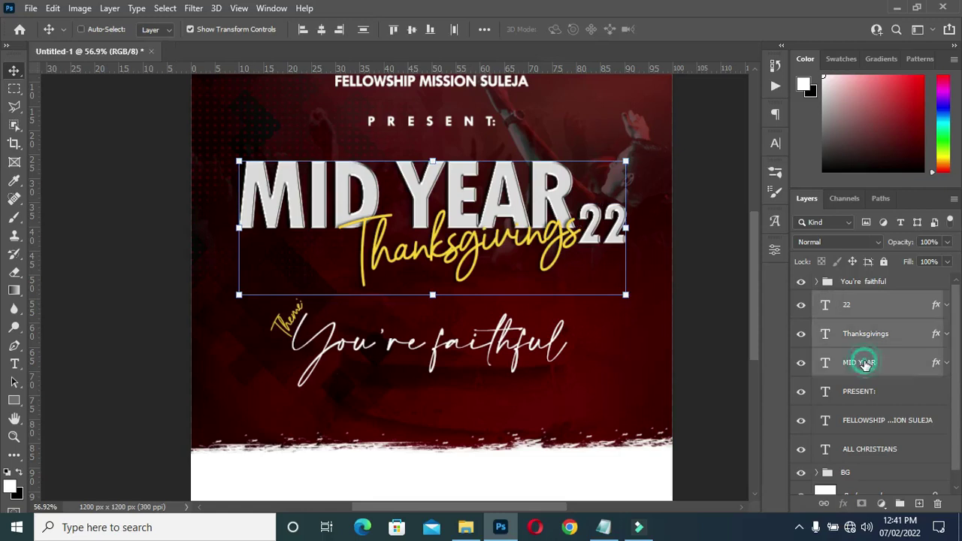
pyautogui.keyDown('ctrl'); pyautogui.click(865, 364); pyautogui.keyUp('ctrl')
pyautogui.hotkey('ctrl', 'g')
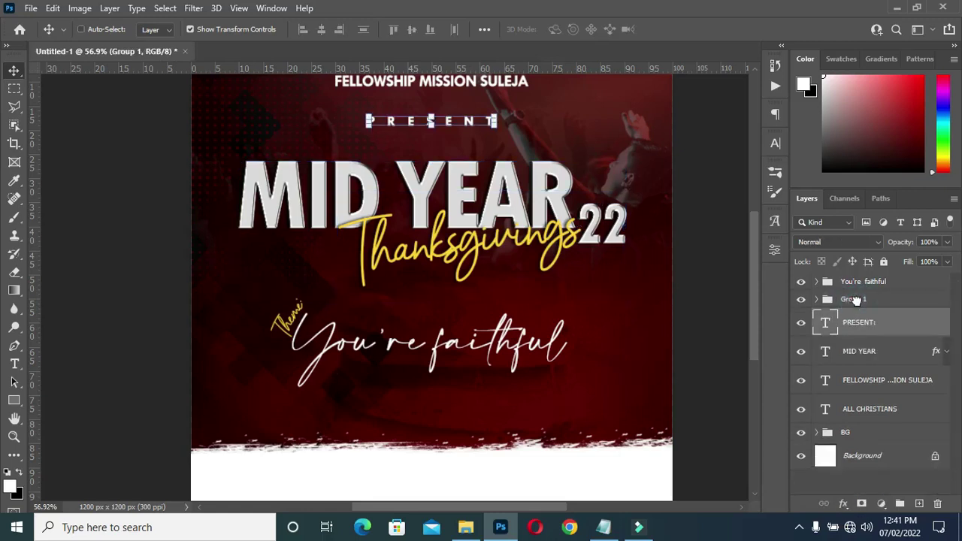
pyautogui.doubleClick(854, 299)
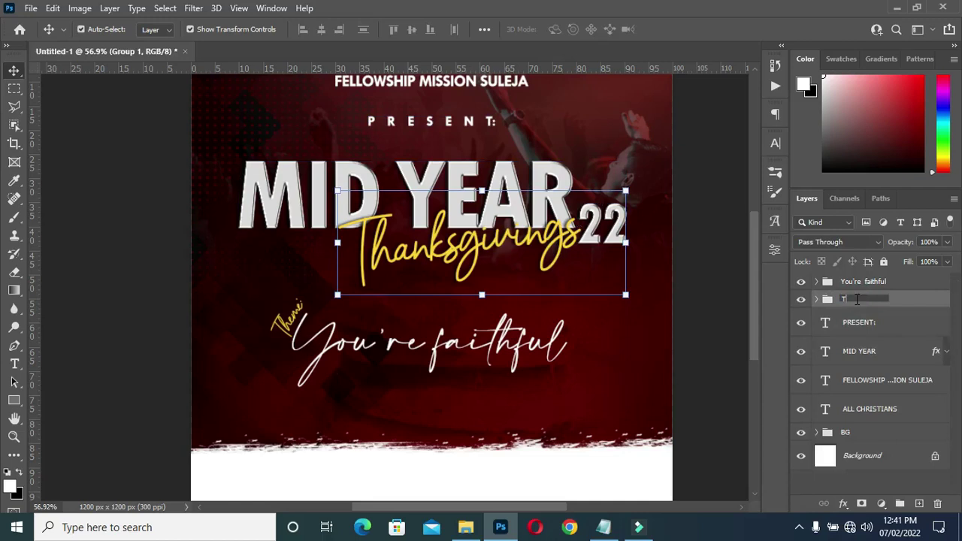
pyautogui.press('Return')
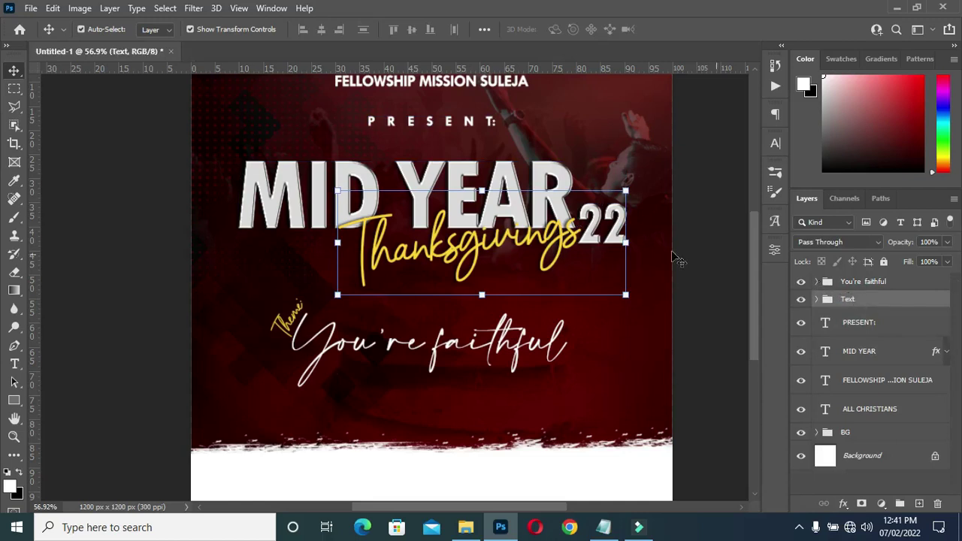
# Nudge the "You're faithful" group upward, closer to the Thanksgivings title.
pyautogui.scroll(-1, 601, 213)
pyautogui.scroll(1, 435, 366)
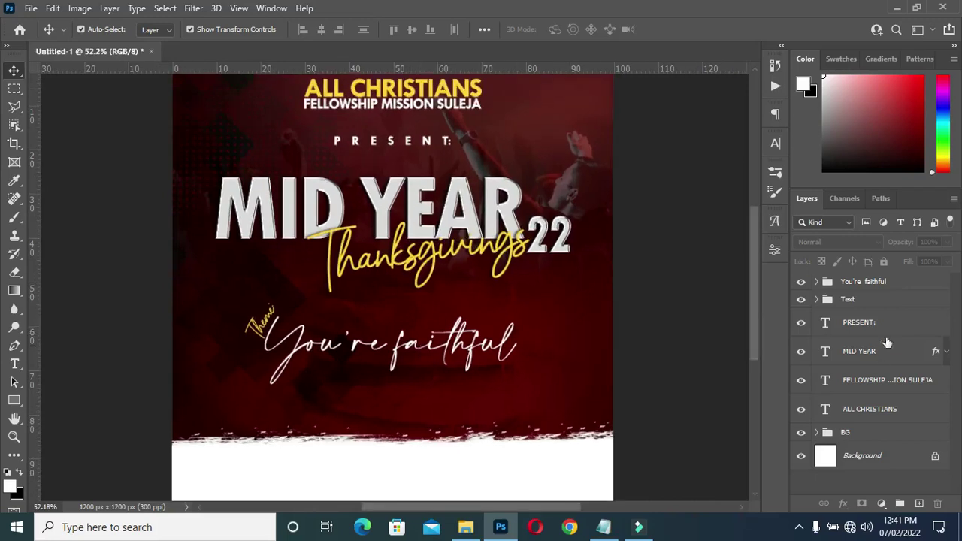
pyautogui.click(855, 284)
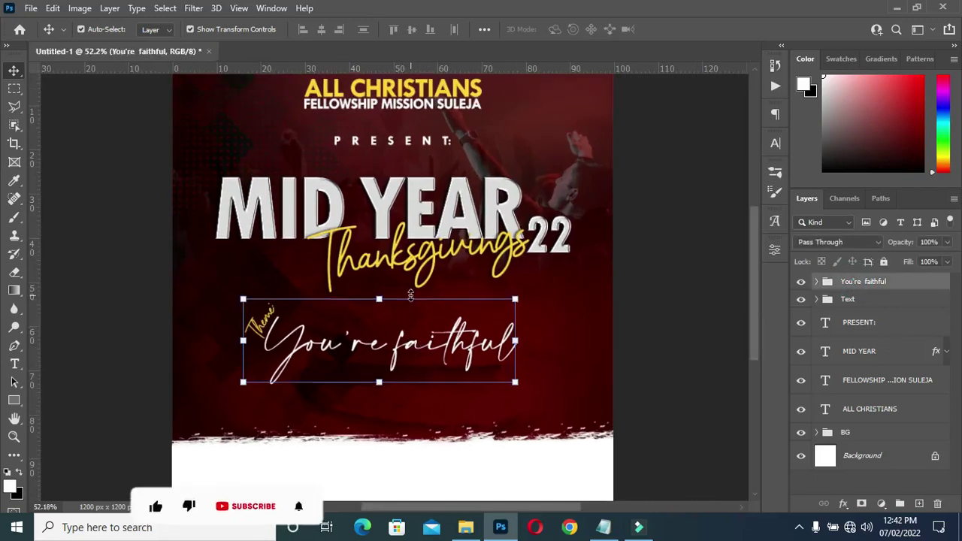
pyautogui.press('Up')
pyautogui.press('Up')
pyautogui.press('Up')
pyautogui.press('Up')
pyautogui.press('Up')
pyautogui.press('Up')
pyautogui.press('Up')
pyautogui.press('Up')
pyautogui.press('Up')
pyautogui.press('Up')
pyautogui.press('Up')
pyautogui.press('Up')
pyautogui.press('Up')
pyautogui.press('Up')
pyautogui.press('Up')
pyautogui.press('Up')
pyautogui.press('Up')
pyautogui.press('Up')
pyautogui.press('Up')
pyautogui.press('Up')
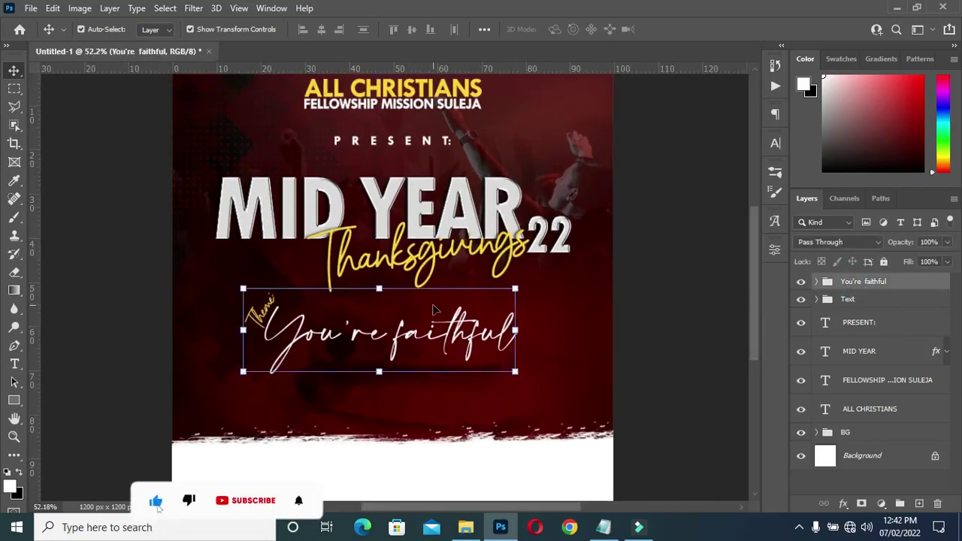
pyautogui.press('Up')
pyautogui.press('Up')
pyautogui.press('Up')
pyautogui.press('Up')
pyautogui.press('Up')
pyautogui.press('Up')
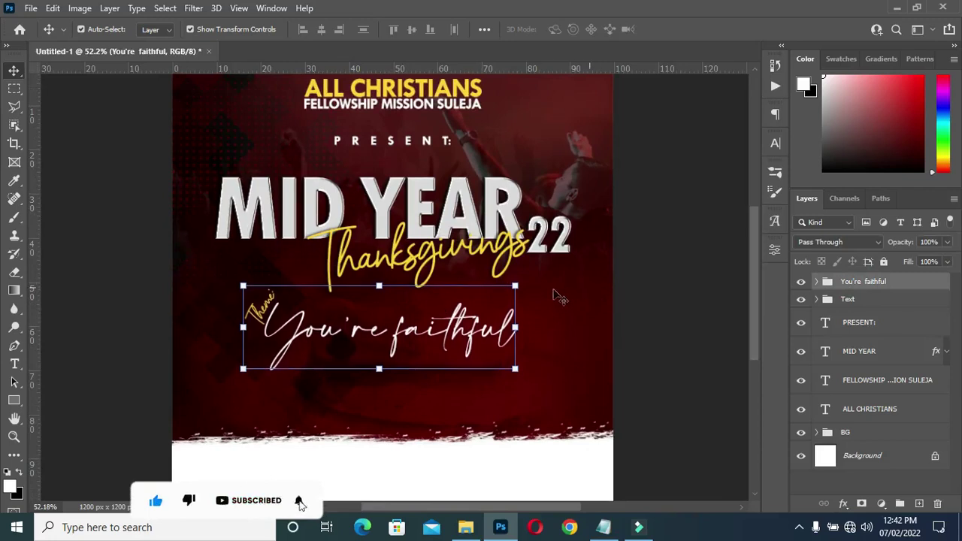
# Scale the "You're faithful" group down proportionally to about 87%, keeping its left edge in place.
pyautogui.moveTo(518, 331); pyautogui.dragTo(481, 323)
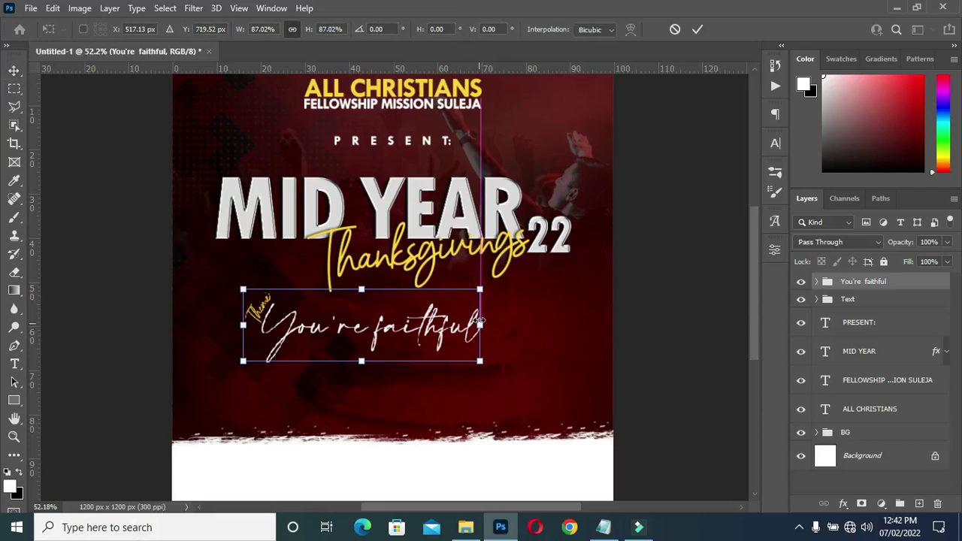
pyautogui.press('Return')
pyautogui.click(674, 292)
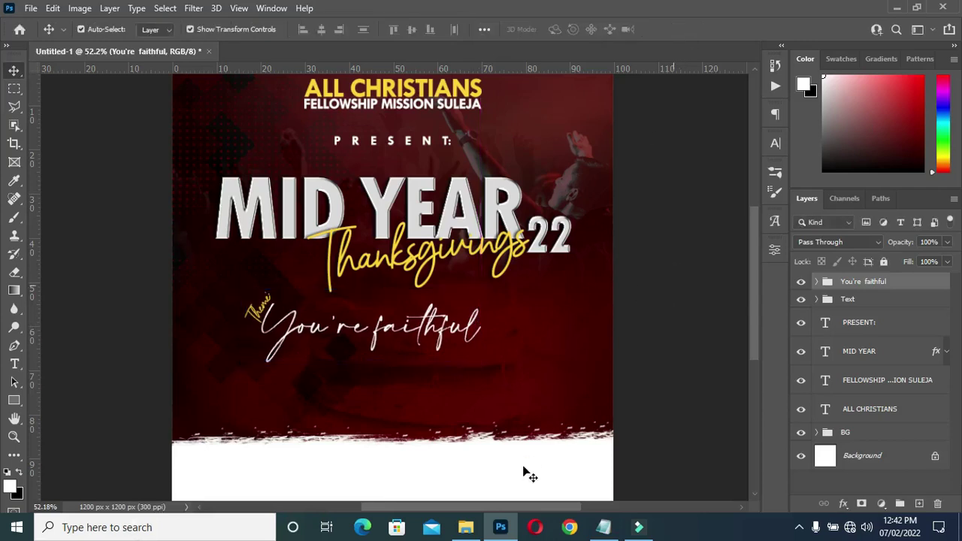
# Place the apostle picture from the Mid year Thanksgivings folder in File Explorer onto the flyer.
pyautogui.click(465, 527)
pyautogui.click(466, 201)
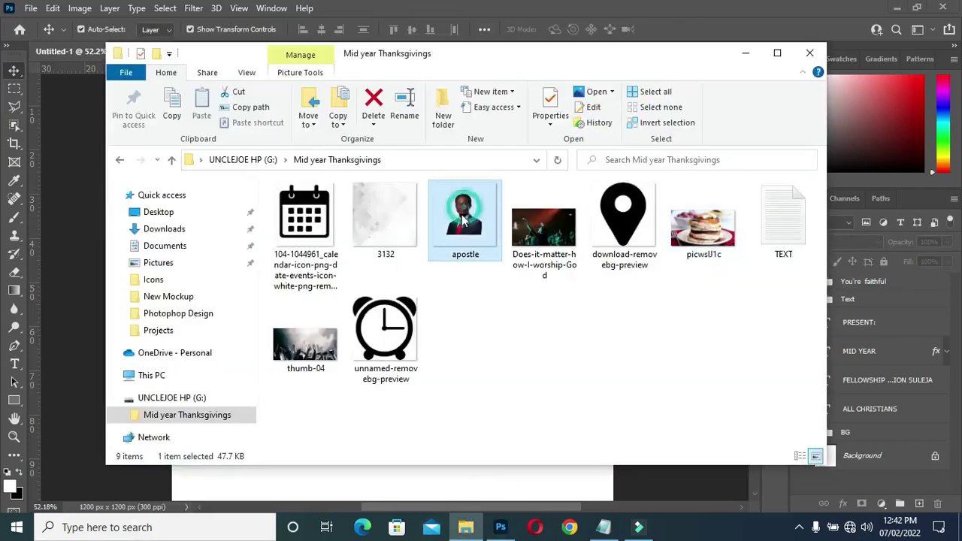
pyautogui.click(73, 315)
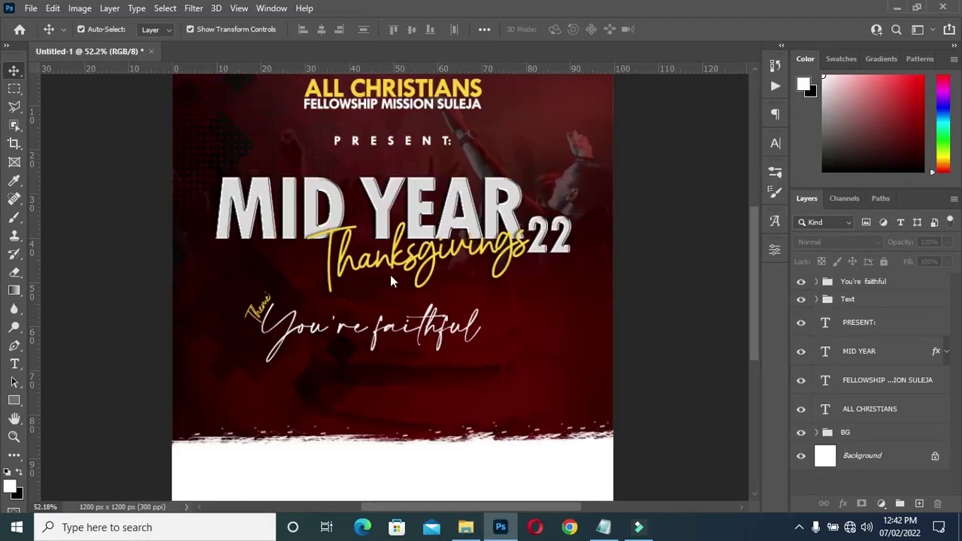
pyautogui.moveTo(531, 269); pyautogui.dragTo(531, 269)
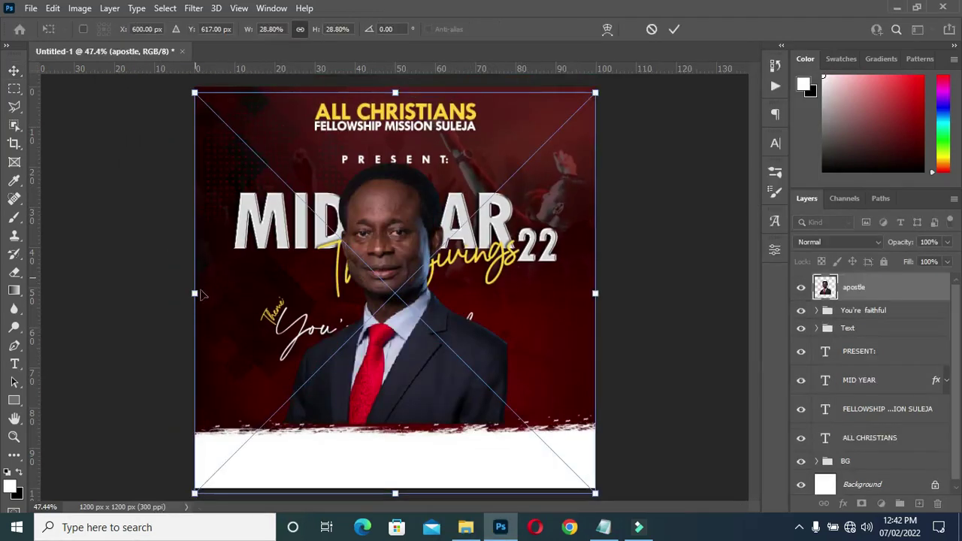
# Scale the placed apostle photo to about 22.74% and position it in the flyer's lower-right corner.
pyautogui.moveTo(197, 293); pyautogui.dragTo(219, 294)
pyautogui.moveTo(331, 296); pyautogui.dragTo(447, 293)
pyautogui.moveTo(524, 329); pyautogui.dragTo(533, 480)
pyautogui.moveTo(537, 367); pyautogui.dragTo(537, 209)
pyautogui.moveTo(529, 334); pyautogui.dragTo(517, 394)
pyautogui.moveTo(523, 239); pyautogui.dragTo(523, 225)
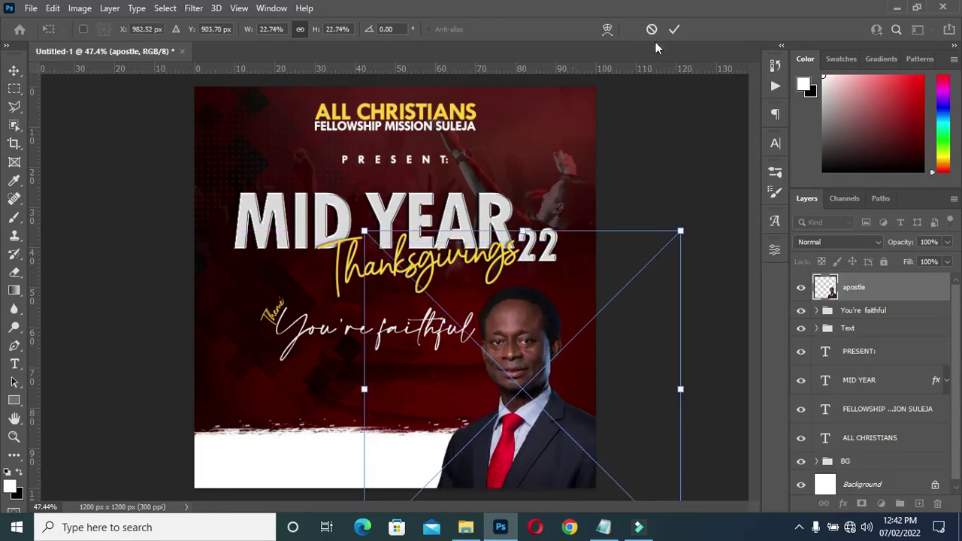
pyautogui.click(674, 29)
pyautogui.scroll(3, 554, 412)
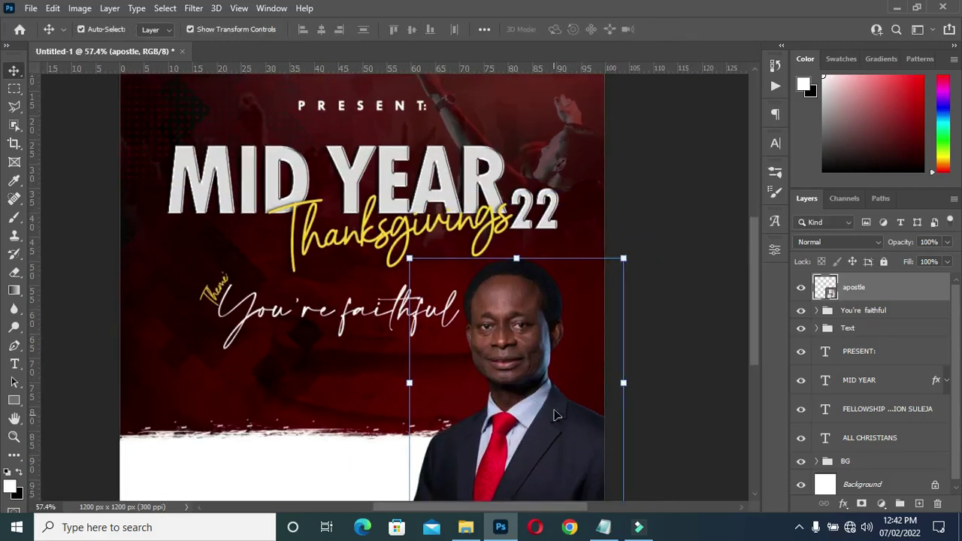
pyautogui.scroll(-1, 549, 351)
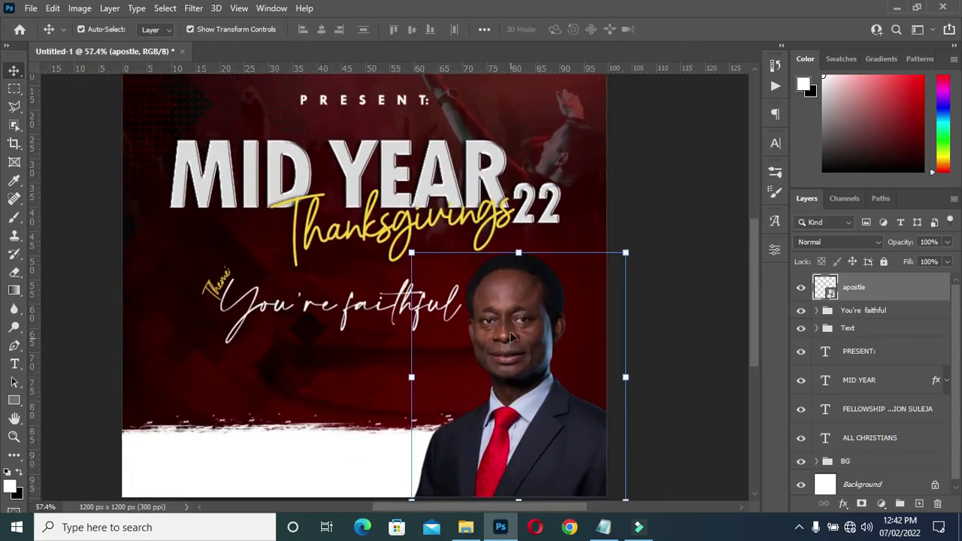
# Enlarge the "You're faithful" group to about 106% from its left edge and nudge it left.
pyautogui.click(692, 215)
pyautogui.click(463, 303)
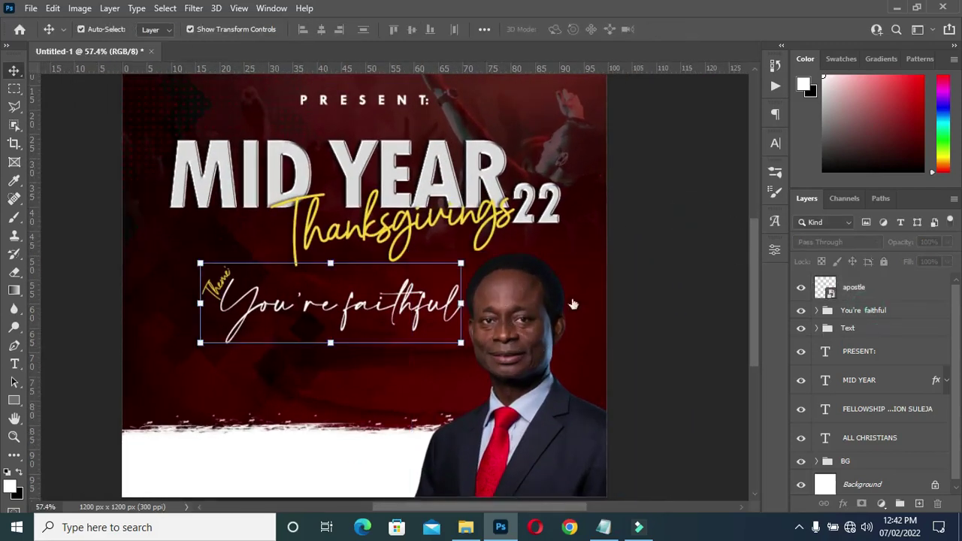
pyautogui.moveTo(202, 303); pyautogui.dragTo(184, 303)
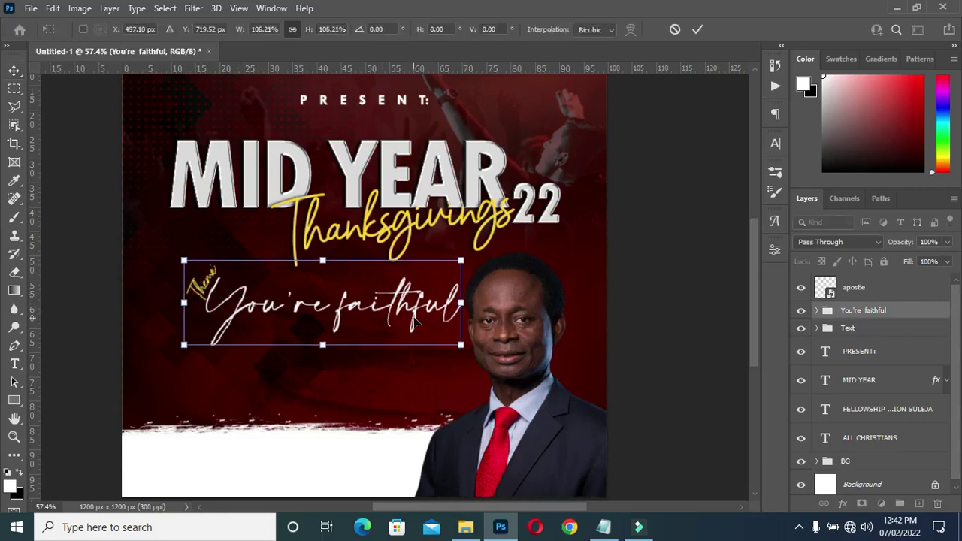
pyautogui.press('Left')
pyautogui.press('Left')
pyautogui.press('Left')
pyautogui.press('Left')
pyautogui.click(697, 29)
# Nudge the "You're faithful" group further left and scale it down from its left edge, clear of the portrait.
pyautogui.hotkey('shift', 'Left')
pyautogui.press('Return')
pyautogui.moveTo(179, 303); pyautogui.dragTo(207, 303)
pyautogui.press('Return')
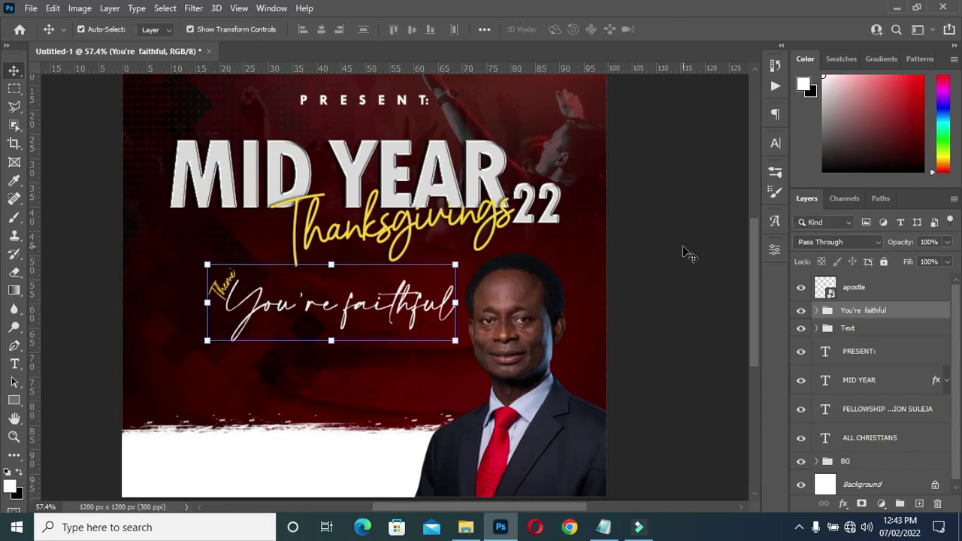
# Copy the word SUNDAY from the date line of the TEXT notes in Notepad and return to the flyer in Photoshop.
pyautogui.scroll(3, 429, 374)
pyautogui.scroll(-1, 468, 387)
pyautogui.scroll(1, 286, 357)
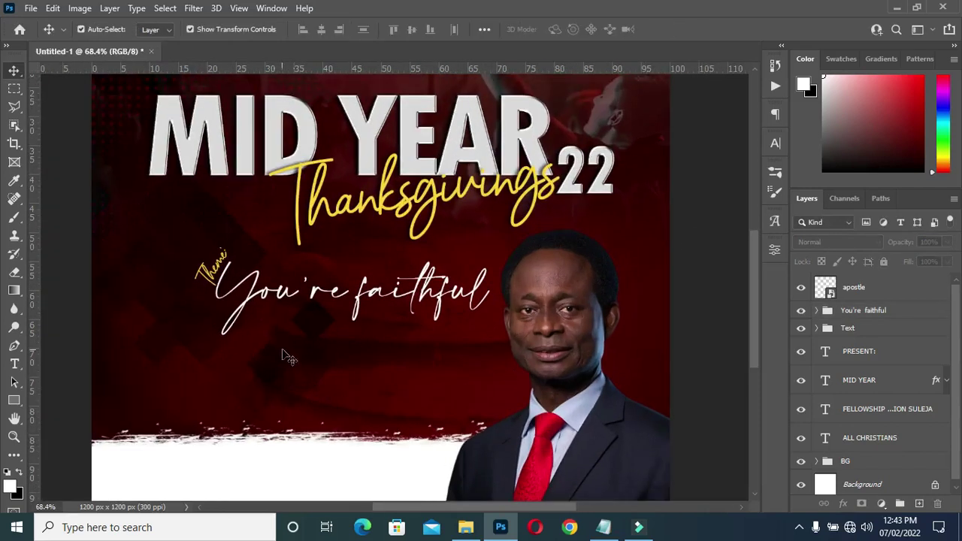
pyautogui.scroll(1, 333, 335)
pyautogui.scroll(-1, 343, 330)
pyautogui.click(604, 527)
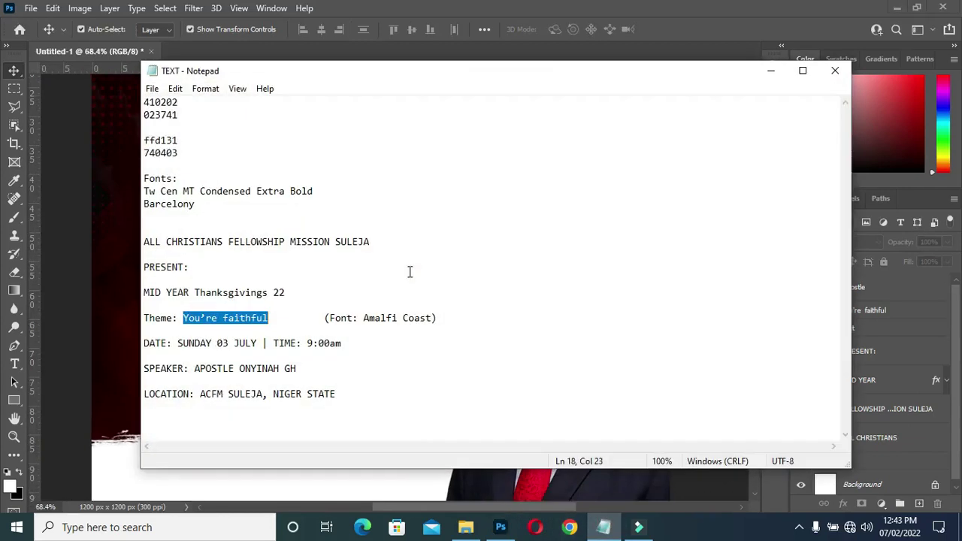
pyautogui.moveTo(179, 343); pyautogui.dragTo(210, 343)
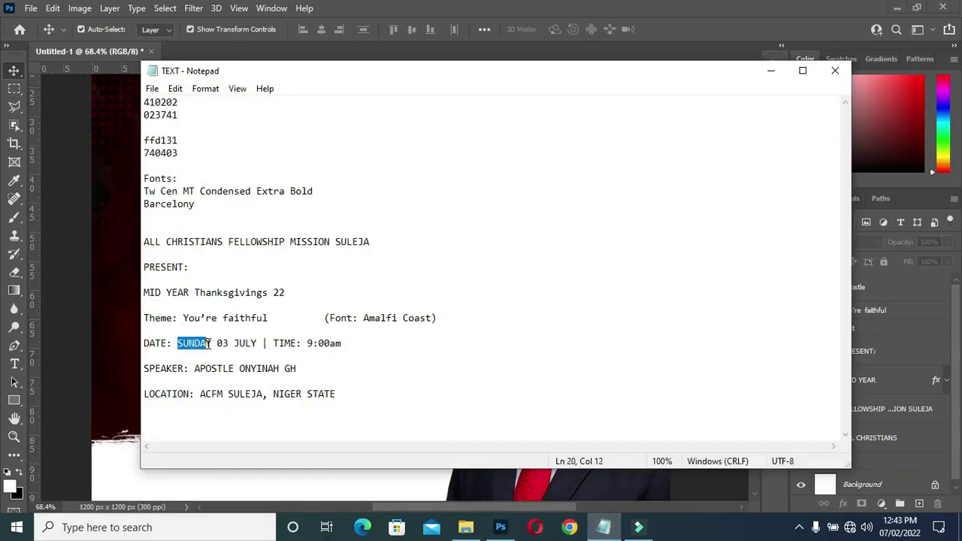
pyautogui.hotkey('ctrl', 'c')
pyautogui.click(771, 71)
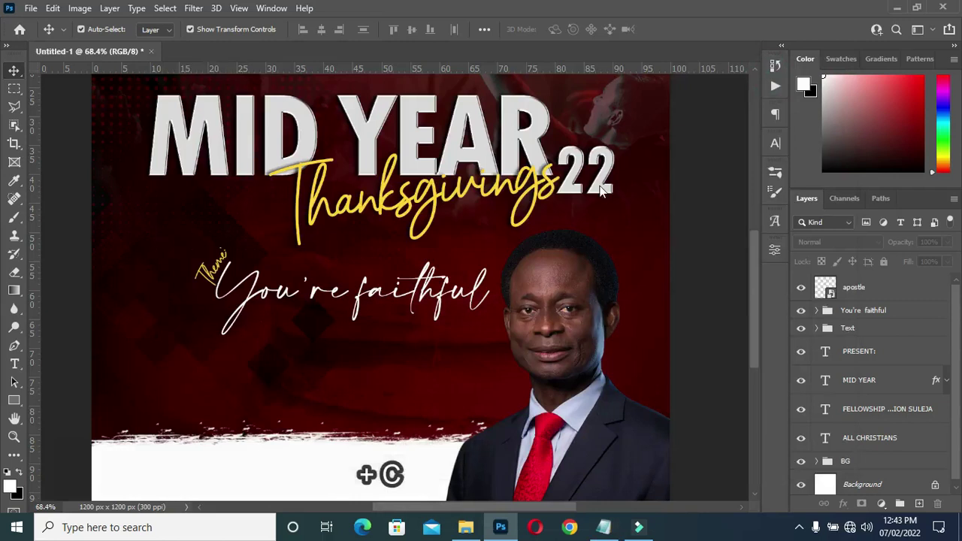
pyautogui.press('t')
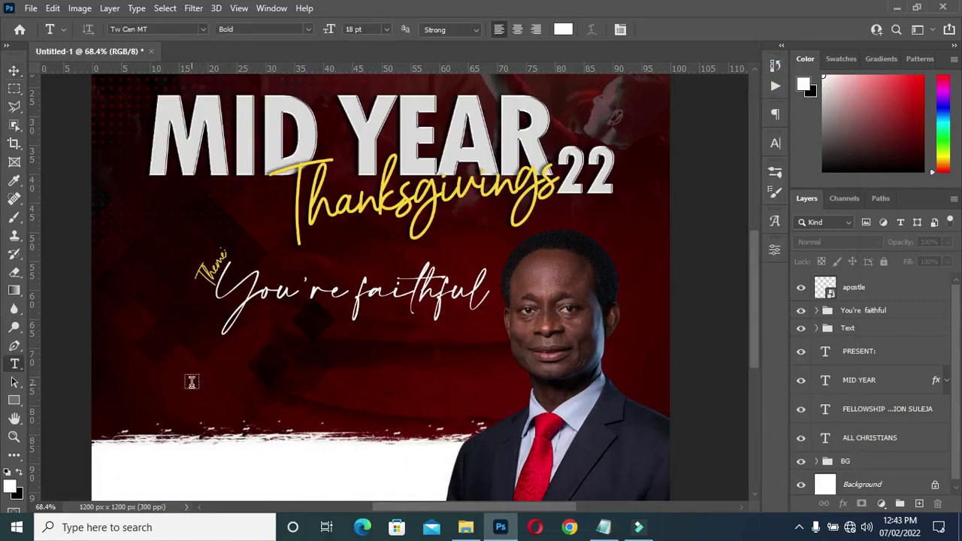
# Place the calendar icon from the Mid year Thanksgivings folder in File Explorer, scaled to about 2.27%, below the theme text near the flyer's left edge.
pyautogui.click(466, 527)
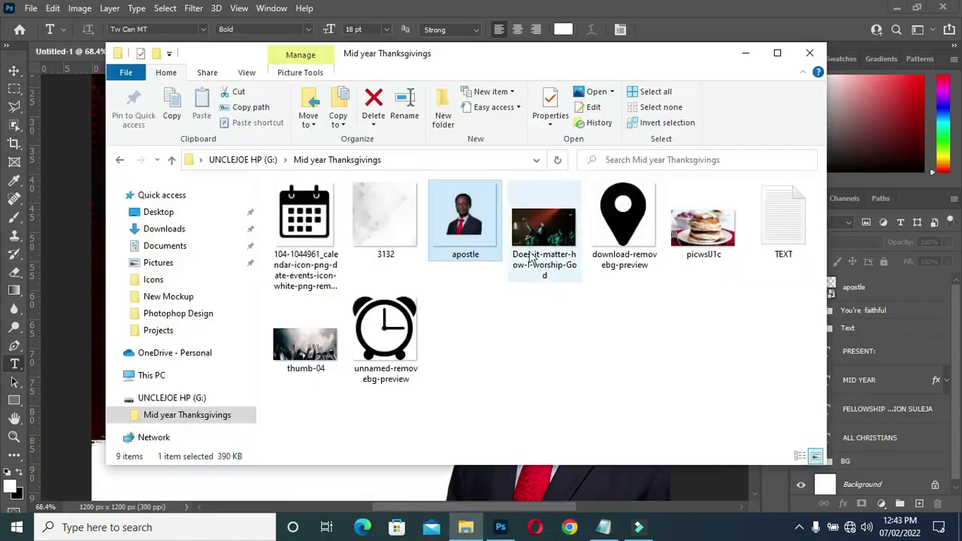
pyautogui.moveTo(305, 186); pyautogui.dragTo(218, 216)
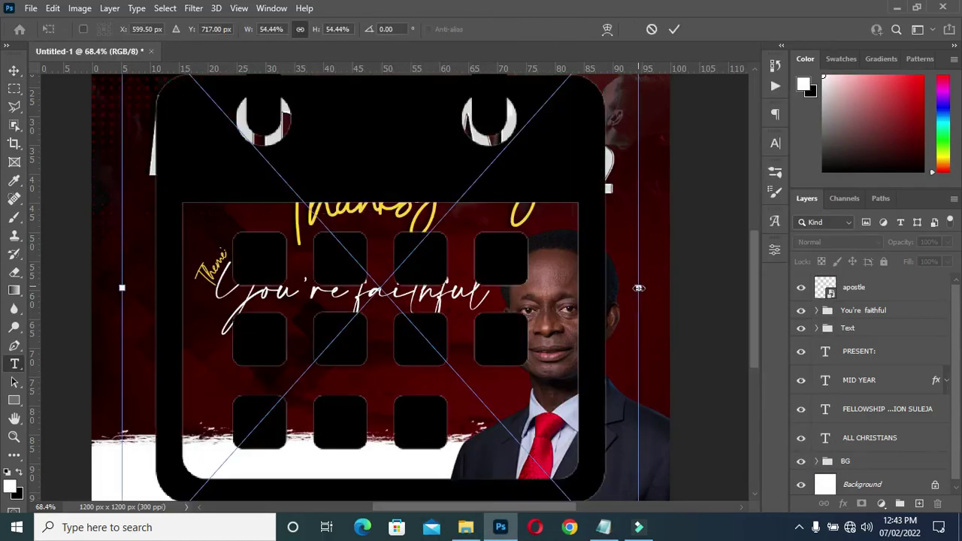
pyautogui.moveTo(637, 288); pyautogui.dragTo(269, 287)
pyautogui.moveTo(196, 204); pyautogui.dragTo(161, 383)
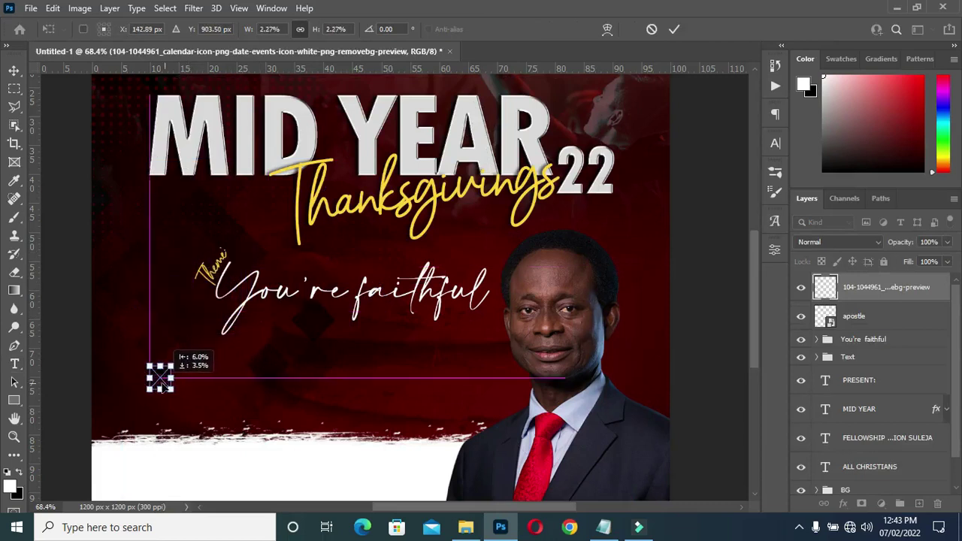
pyautogui.press('Return')
# Turn the calendar icon white with a Hue/Saturation adjustment at maximum lightness.
pyautogui.click(83, 9)
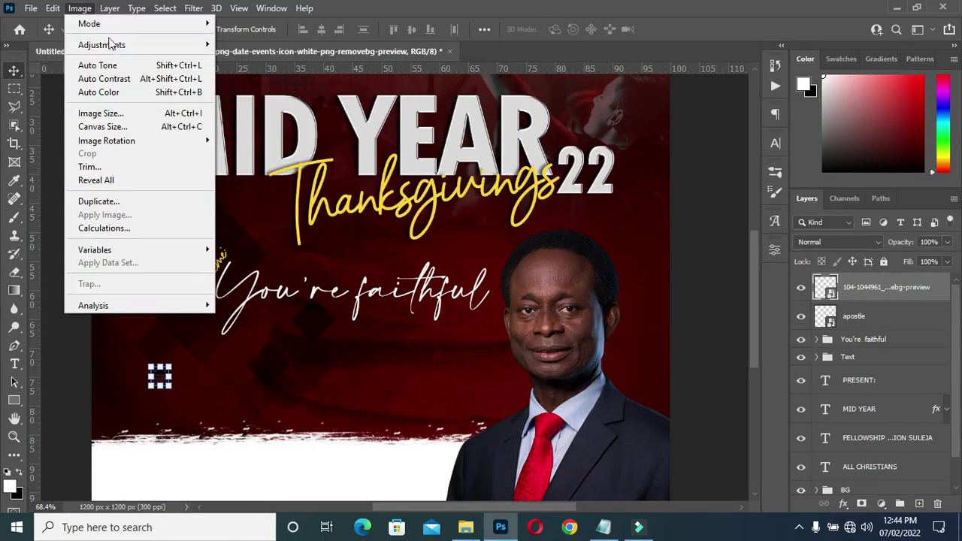
pyautogui.moveTo(112, 41)
pyautogui.click(286, 118)
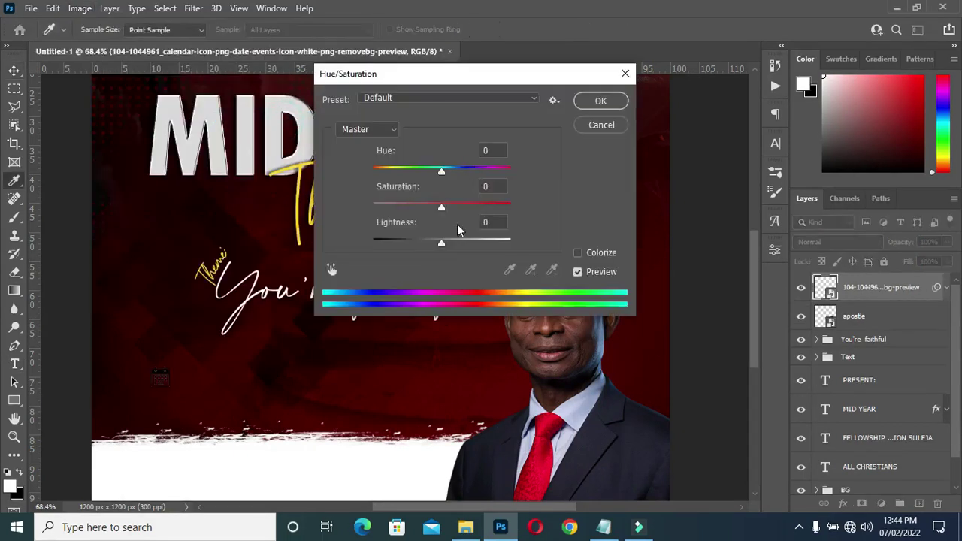
pyautogui.moveTo(442, 244); pyautogui.dragTo(550, 247)
pyautogui.click(611, 100)
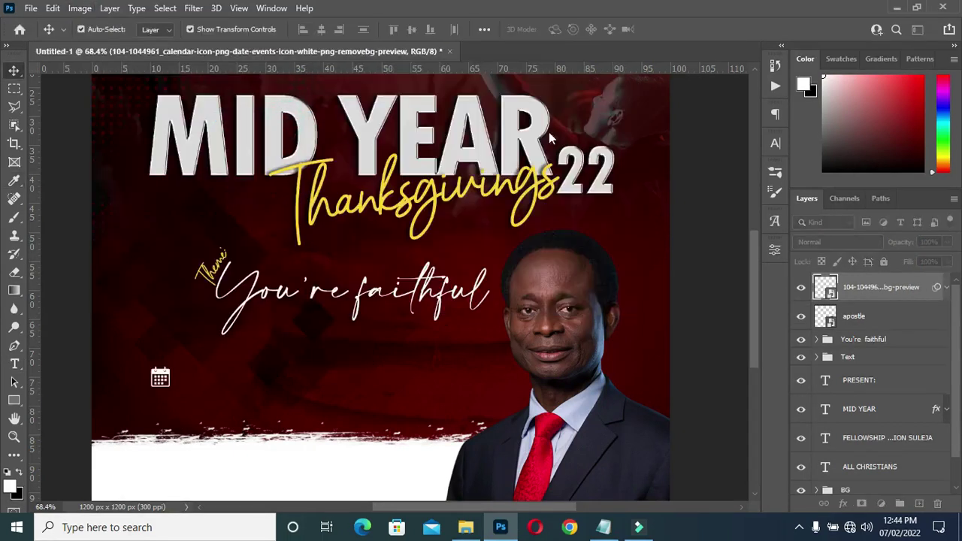
# Add the copied word SUNDAY as a white text layer to the right of the calendar icon.
pyautogui.press('t')
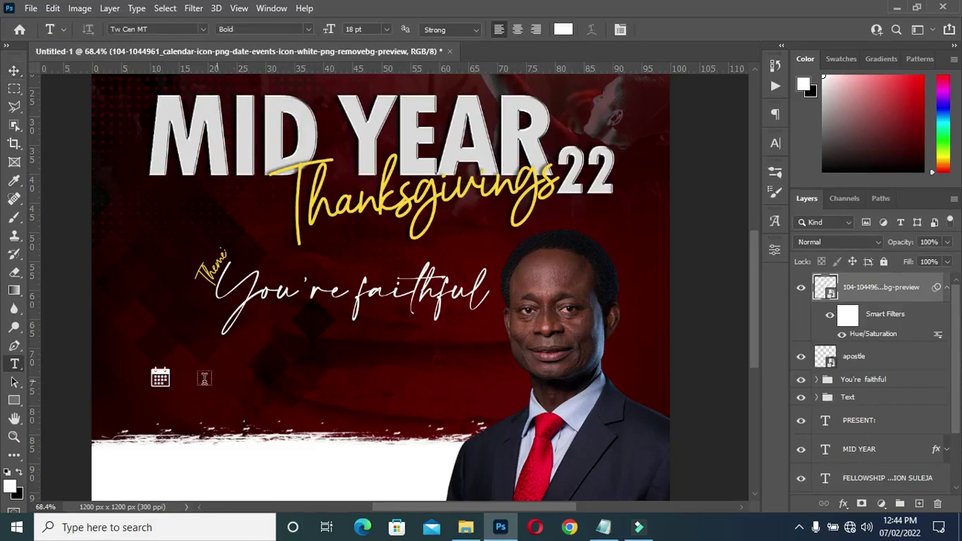
pyautogui.click(261, 369)
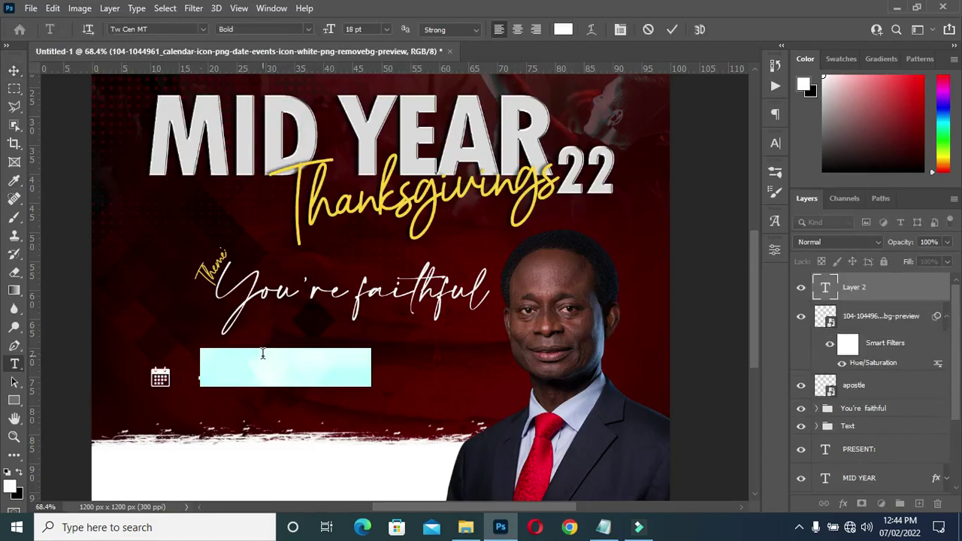
pyautogui.hotkey('ctrl', 'v')
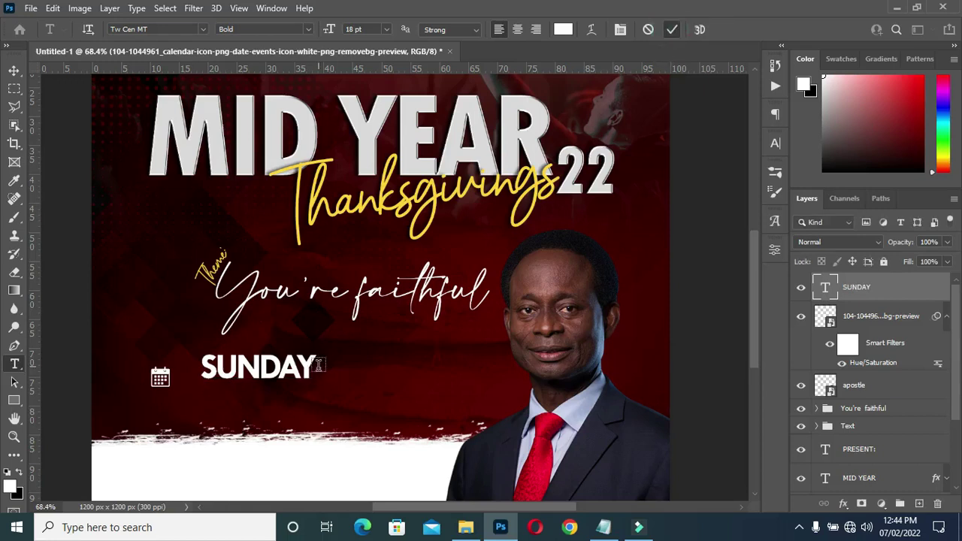
pyautogui.click(672, 29)
# Scale the SUNDAY text down to less than half its size, keeping it beside the calendar icon.
pyautogui.press('v')
pyautogui.scroll(2, 289, 372)
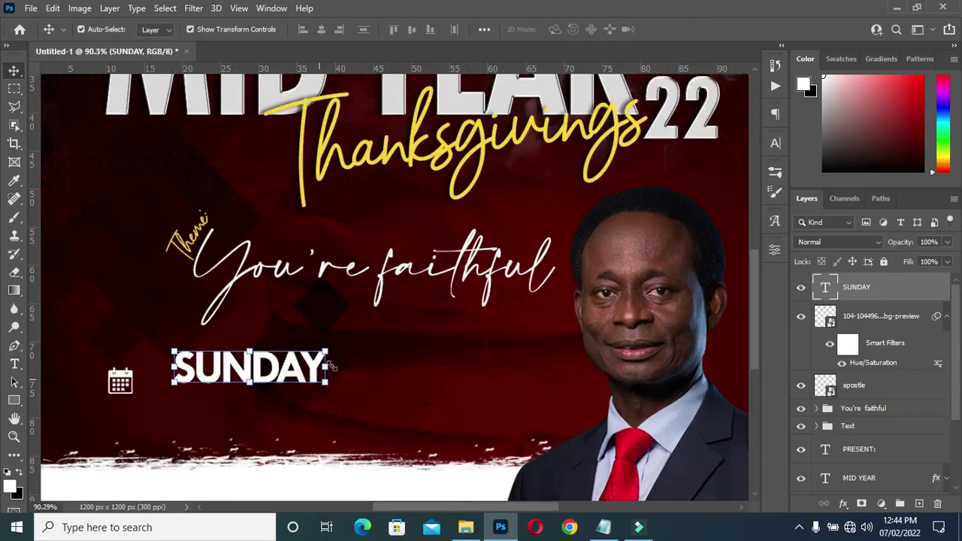
pyautogui.moveTo(324, 365); pyautogui.dragTo(227, 374)
pyautogui.press('Return')
# Duplicate the SUNDAY text directly below itself and replace the copy's wording with 03 from the Notepad date line.
pyautogui.click(225, 372)
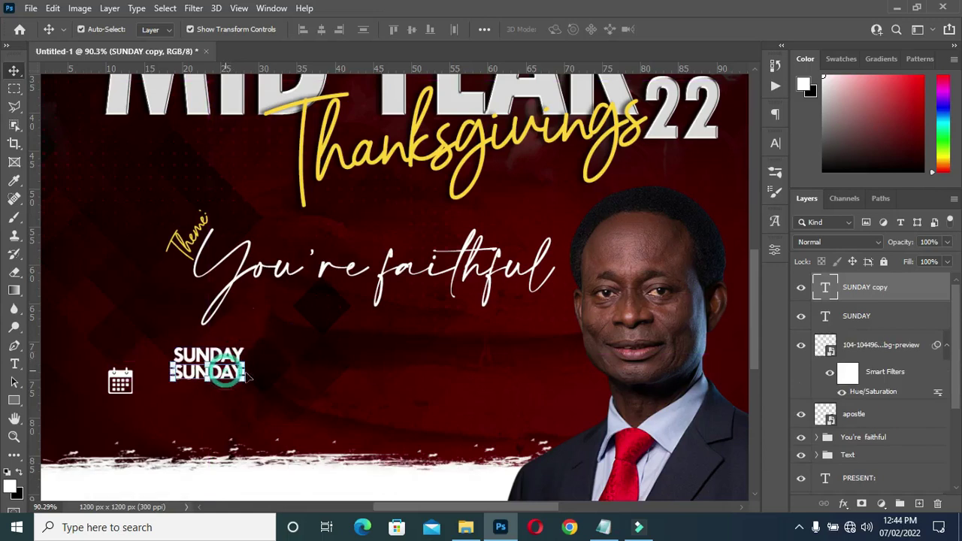
pyautogui.doubleClick(225, 373)
pyautogui.click(604, 527)
pyautogui.moveTo(217, 343); pyautogui.dragTo(228, 344)
pyautogui.hotkey('ctrl', 'c')
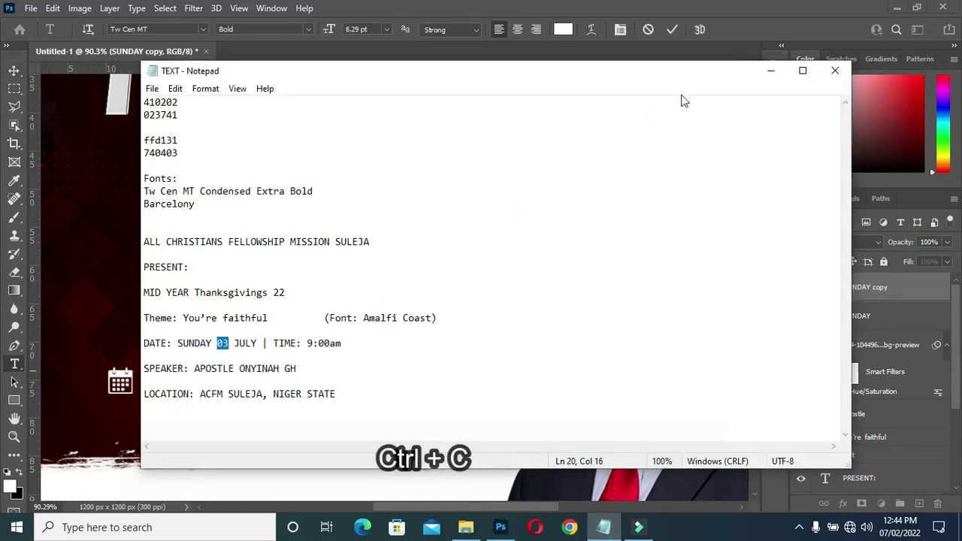
pyautogui.click(771, 71)
pyautogui.hotkey('ctrl', 'v')
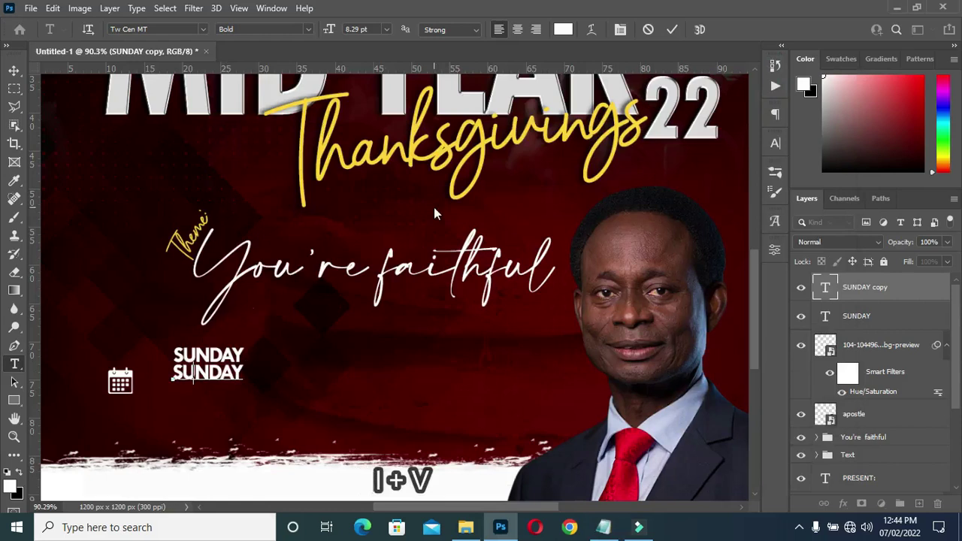
pyautogui.click(670, 34)
pyautogui.press('v')
pyautogui.click(255, 263)
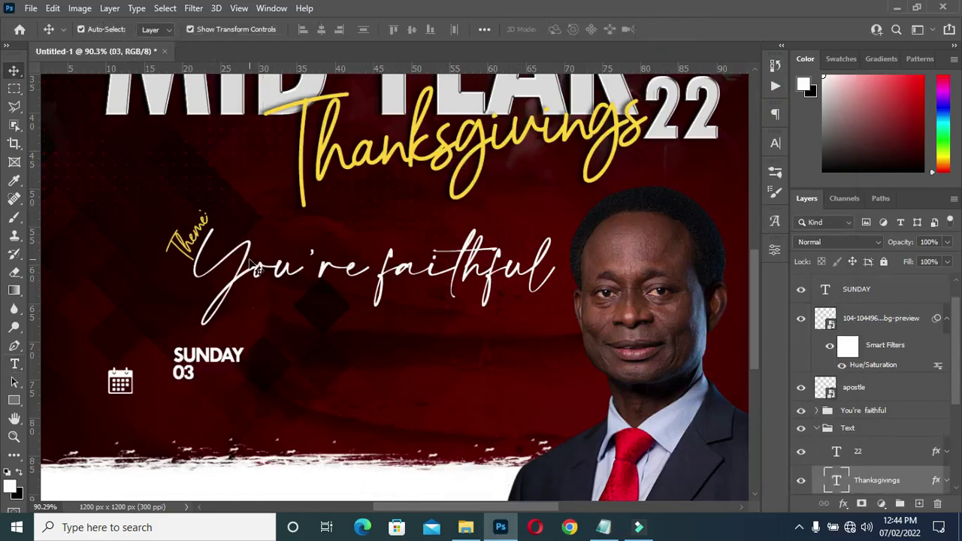
# Scale the 03 text up to about 318.37% and align its left edge with the SUNDAY text.
pyautogui.click(192, 377)
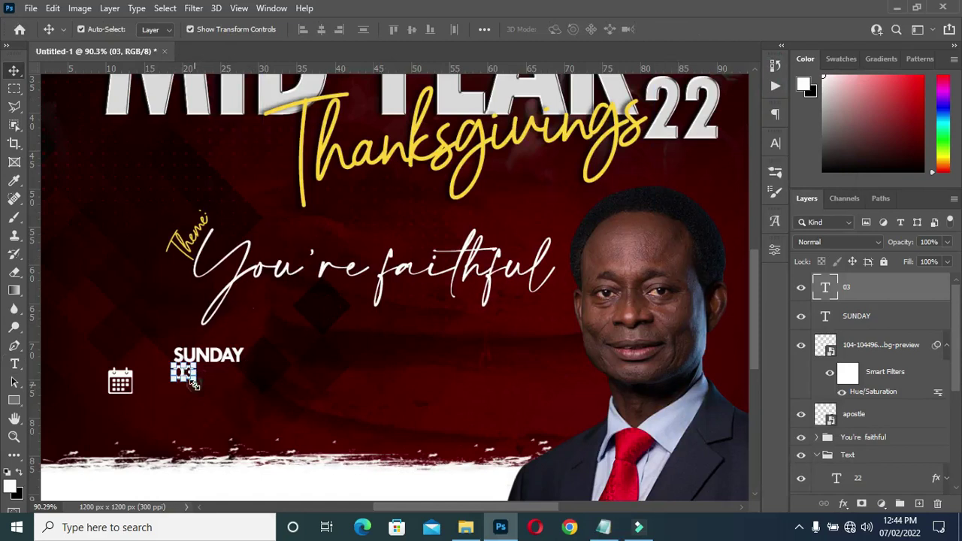
pyautogui.hotkey('ctrl', 't')
pyautogui.moveTo(192, 385); pyautogui.dragTo(241, 434)
pyautogui.moveTo(172, 398); pyautogui.dragTo(174, 398)
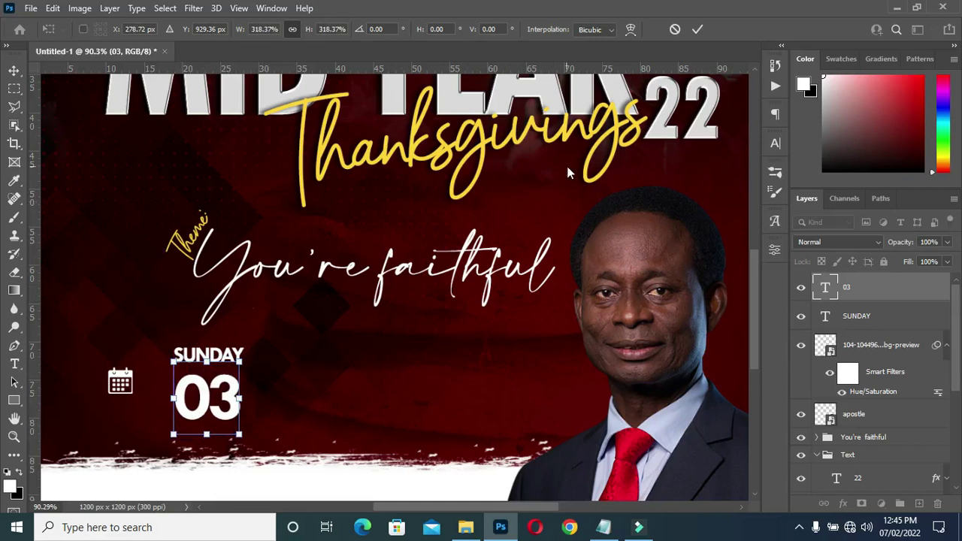
pyautogui.click(697, 31)
# Nudge the enlarged 03 upward so it sits close beneath SUNDAY.
pyautogui.press('Up')
pyautogui.press('Up')
pyautogui.press('Up')
pyautogui.press('Up')
pyautogui.press('Up')
pyautogui.press('Up')
pyautogui.press('Up')
pyautogui.press('Up')
pyautogui.press('Up')
pyautogui.press('Up')
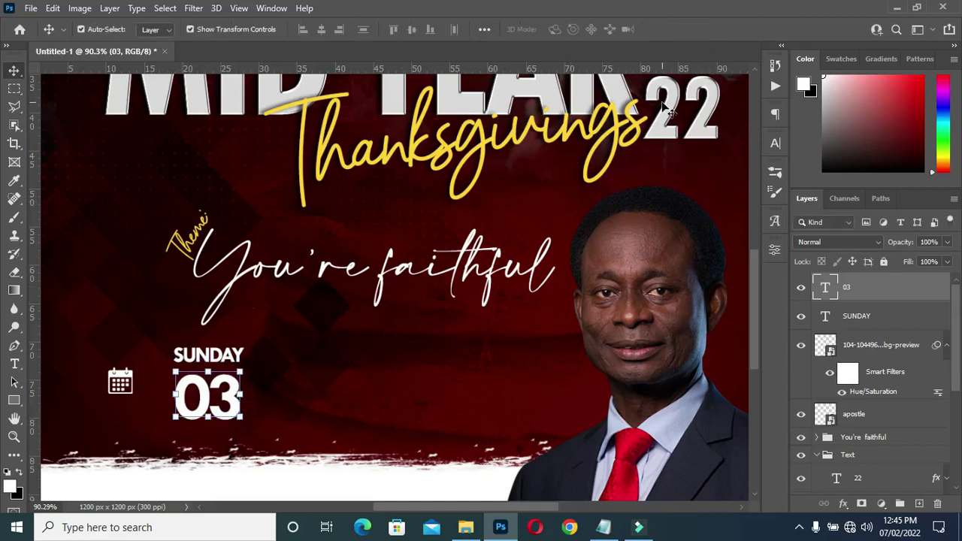
pyautogui.press('Up')
pyautogui.press('Up')
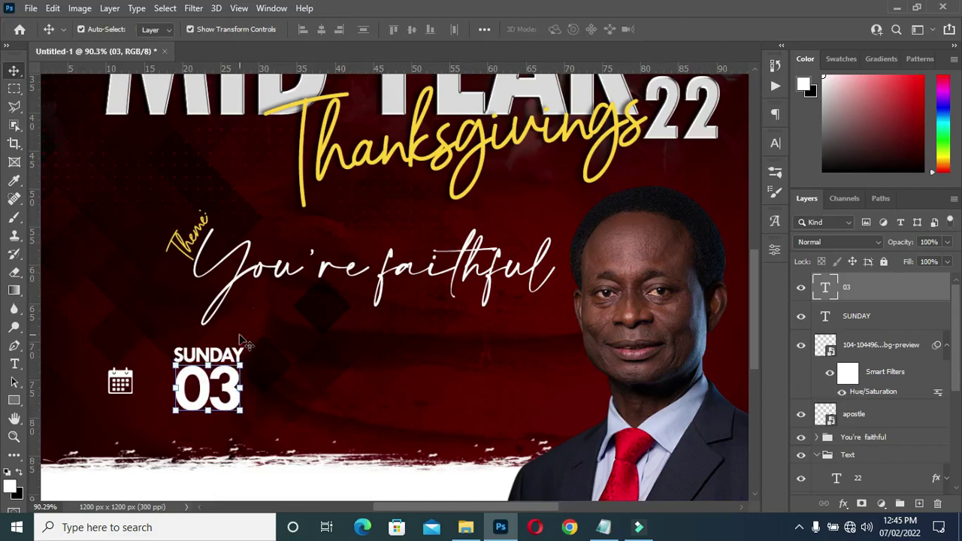
# Enlarge the 03 text slightly from its upper-left corner so it extends just past the width of SUNDAY.
pyautogui.click(240, 412)
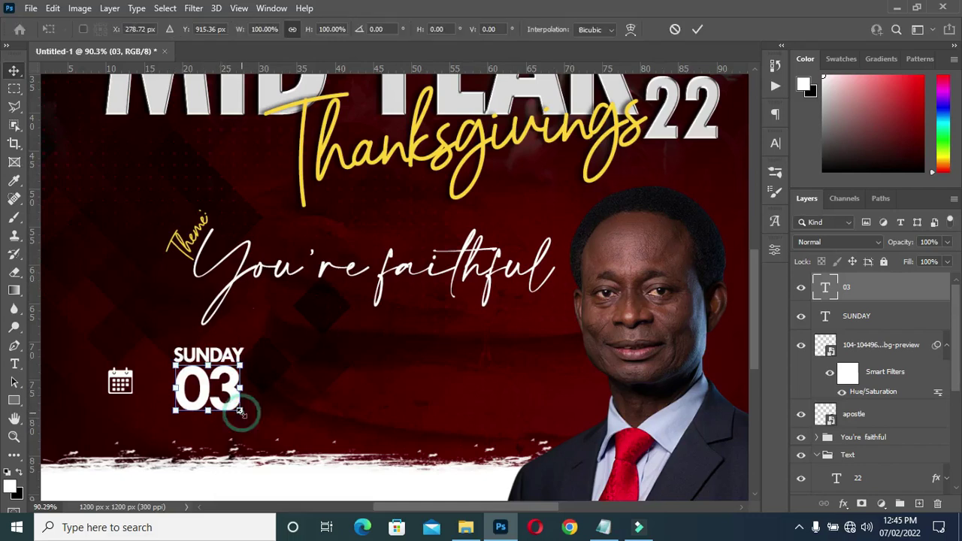
pyautogui.moveTo(239, 426); pyautogui.dragTo(252, 440)
pyautogui.press('Return')
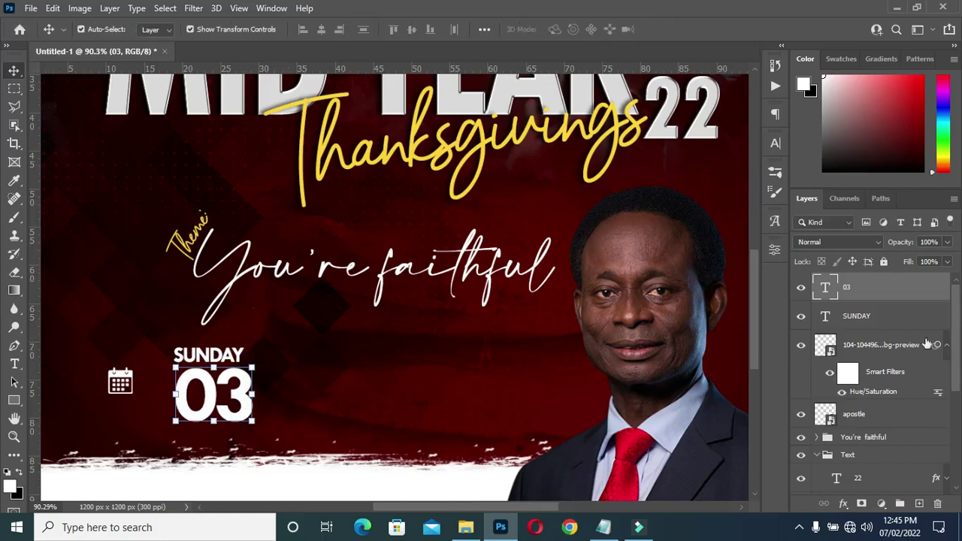
# Enlarge the SUNDAY text to match the width of 03, align it above the number and nudge it down slightly.
pyautogui.click(244, 357)
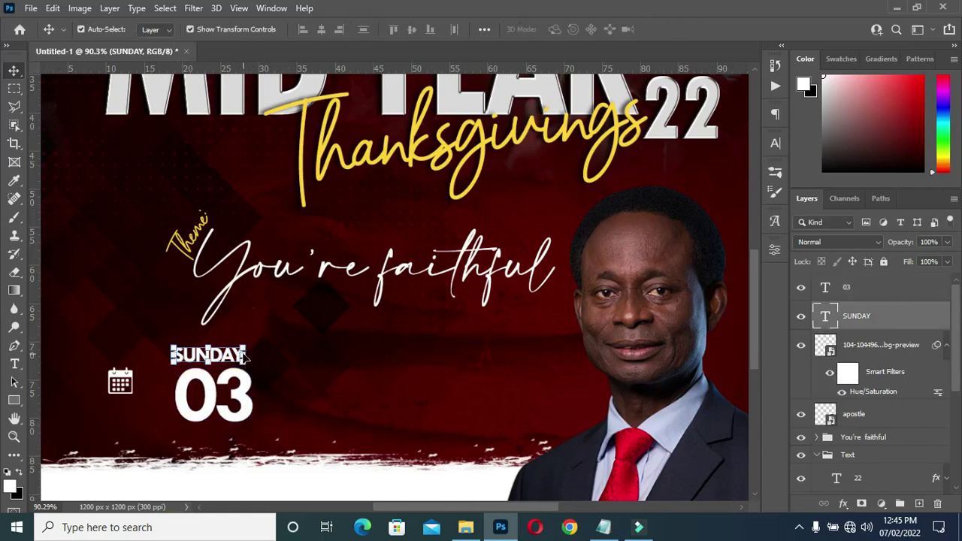
pyautogui.moveTo(244, 357); pyautogui.dragTo(254, 356)
pyautogui.moveTo(184, 359); pyautogui.dragTo(198, 357)
pyautogui.press('Return')
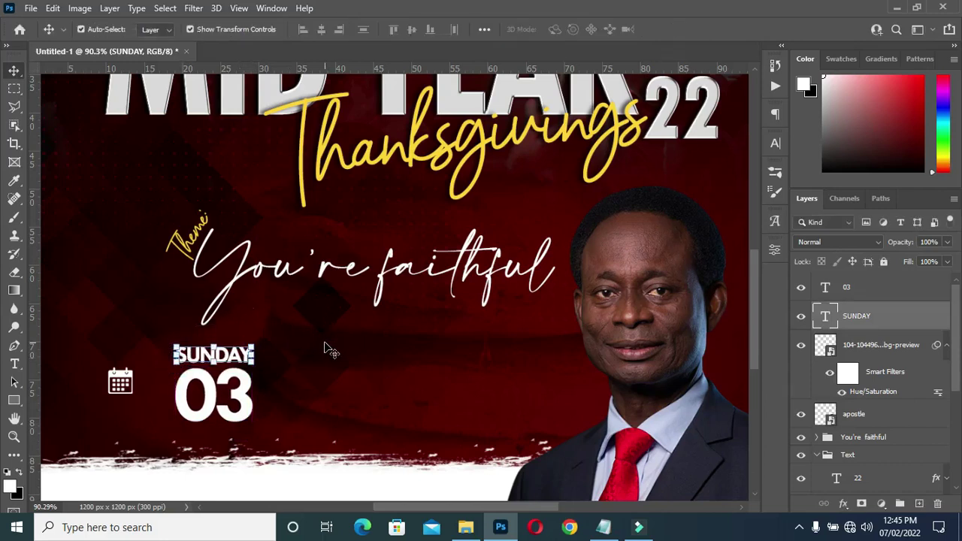
pyautogui.press('Down')
pyautogui.press('Down')
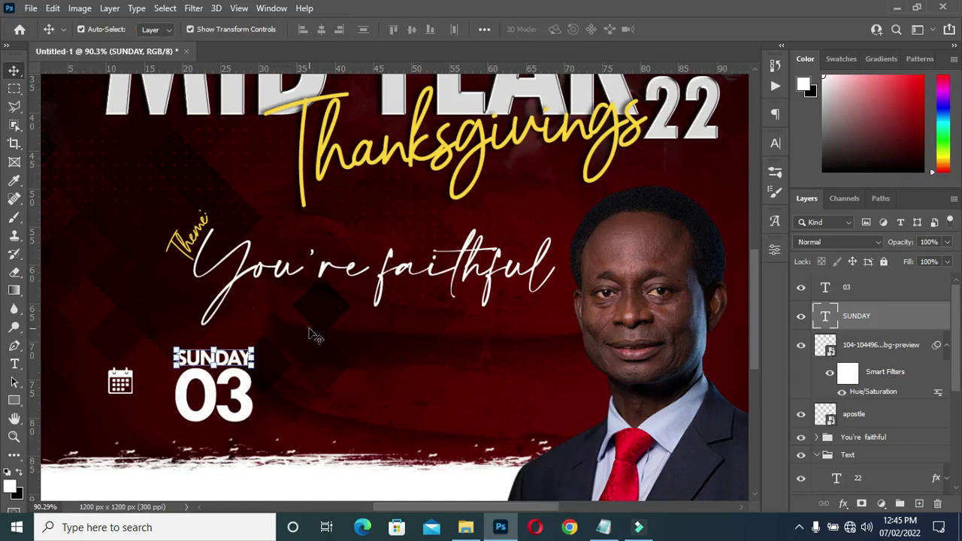
# Change the font of the 03 text to Tw Cen MT Condensed Extra Bold Regular.
pyautogui.click(251, 395)
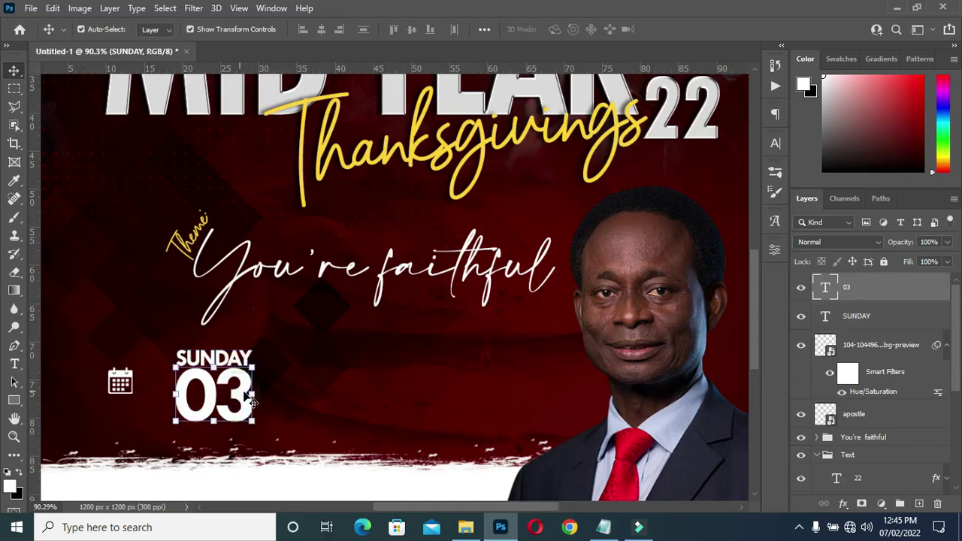
pyautogui.press('t')
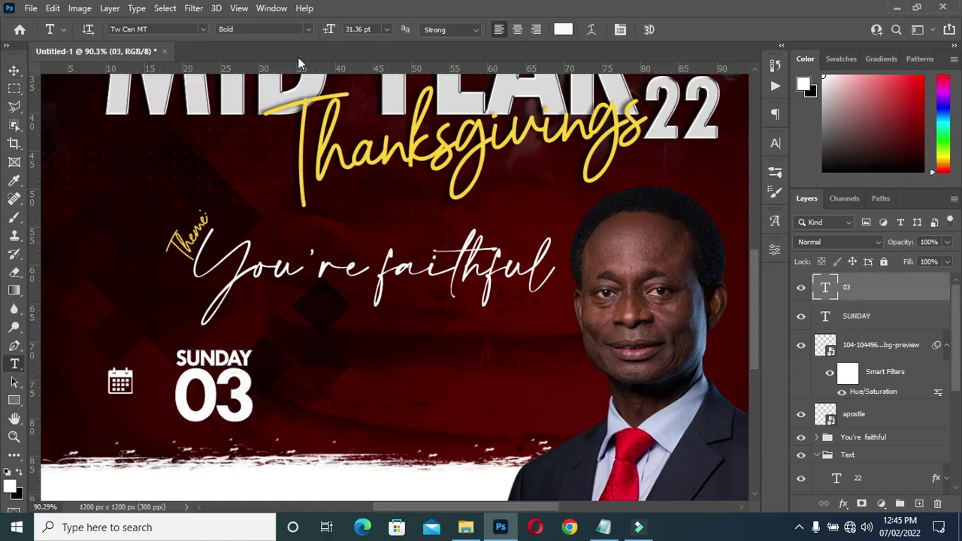
pyautogui.click(204, 29)
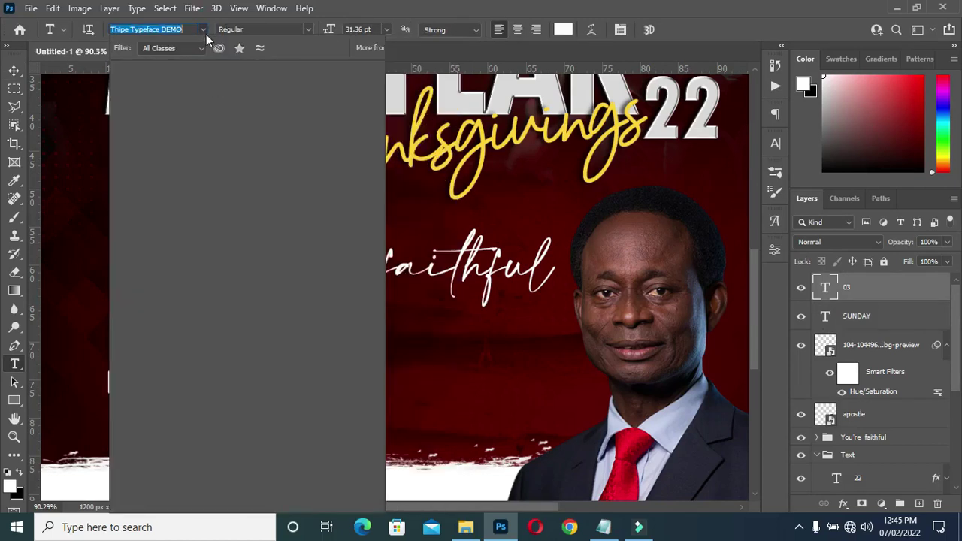
pyautogui.press('Down')
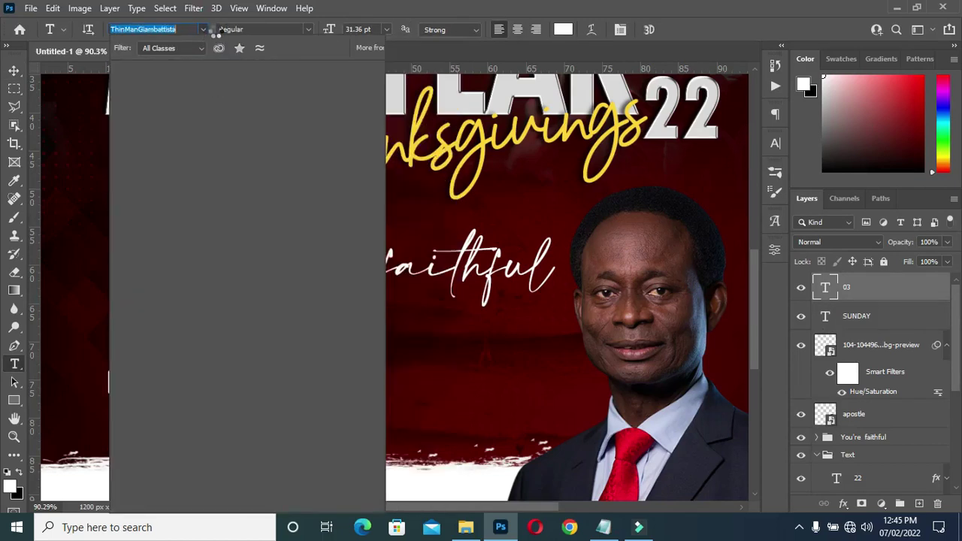
pyautogui.write('tw')
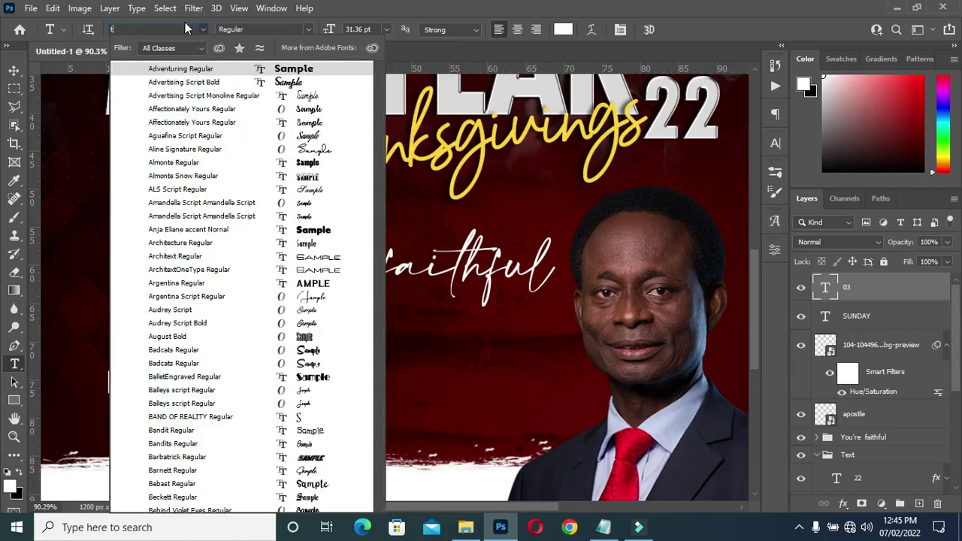
pyautogui.press('Down')
pyautogui.press('Down')
pyautogui.press('Down')
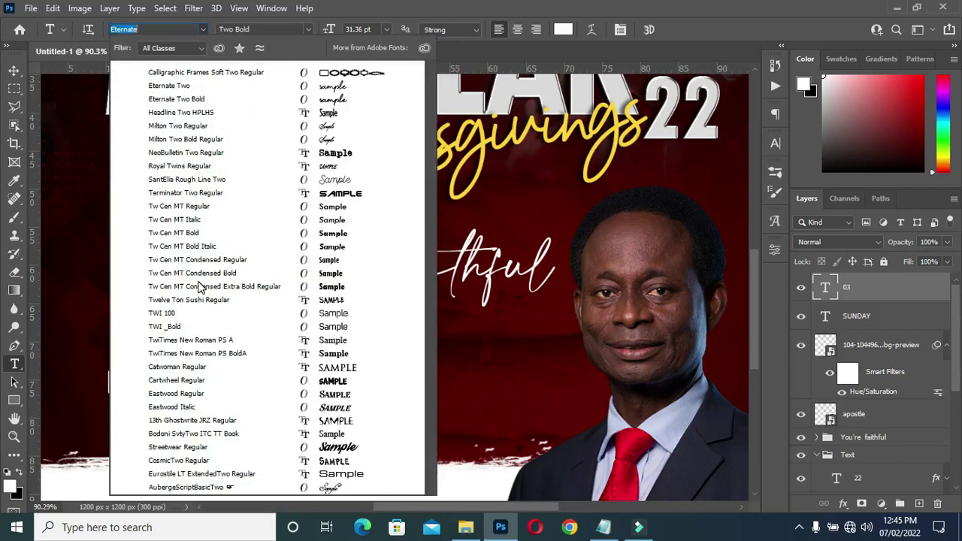
pyautogui.click(201, 292)
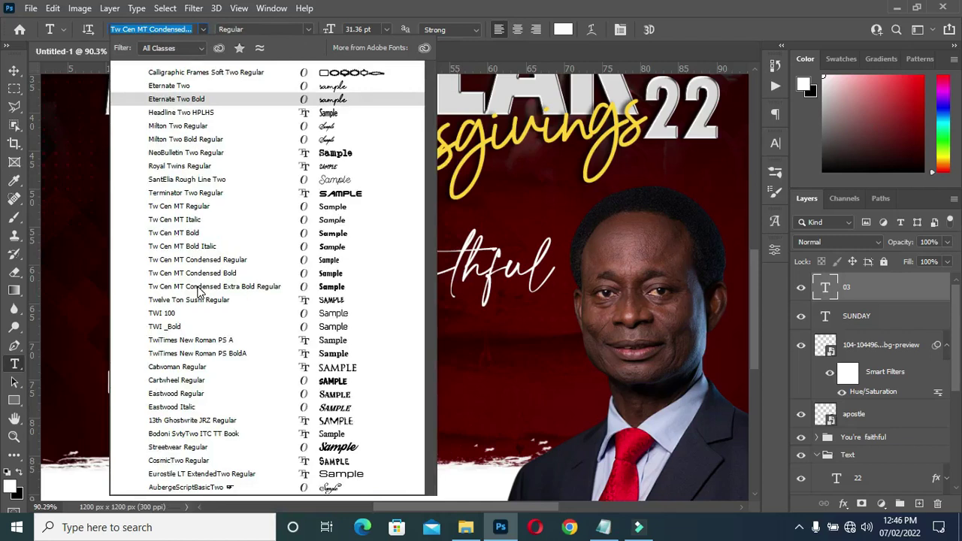
# Apply Tw Cen MT Condensed Extra Bold Regular to the 03 text, enlarge it to match SUNDAY's width and nudge it down.
pyautogui.click(200, 288)
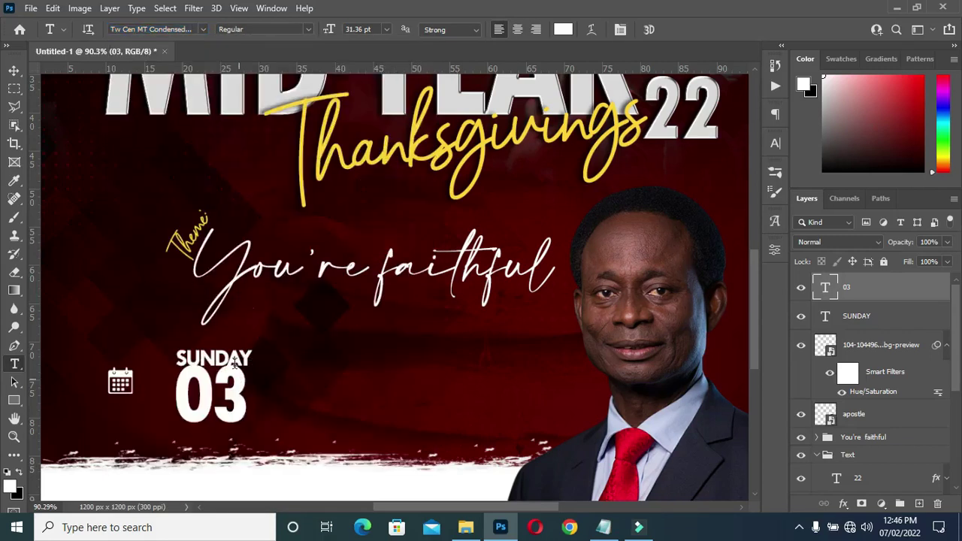
pyautogui.click(13, 73)
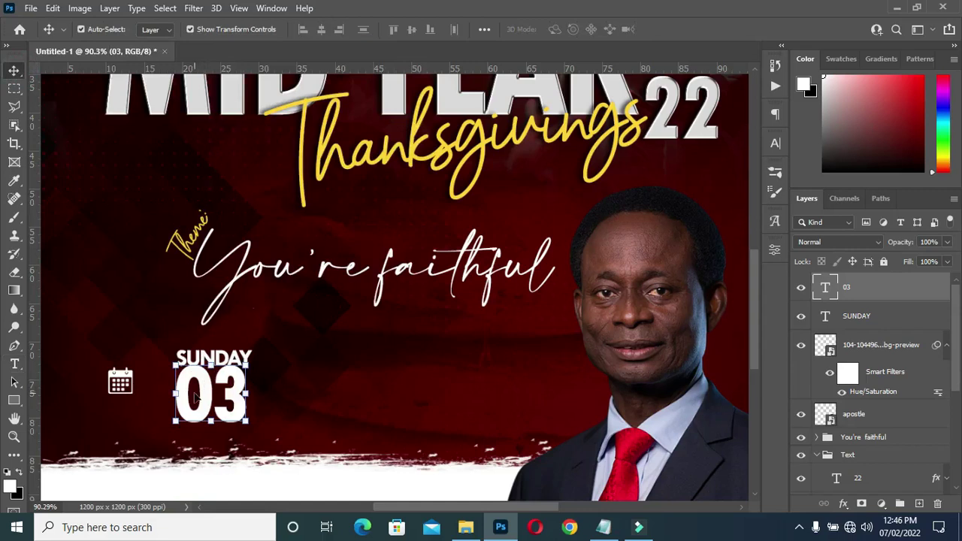
pyautogui.moveTo(211, 421); pyautogui.dragTo(211, 426)
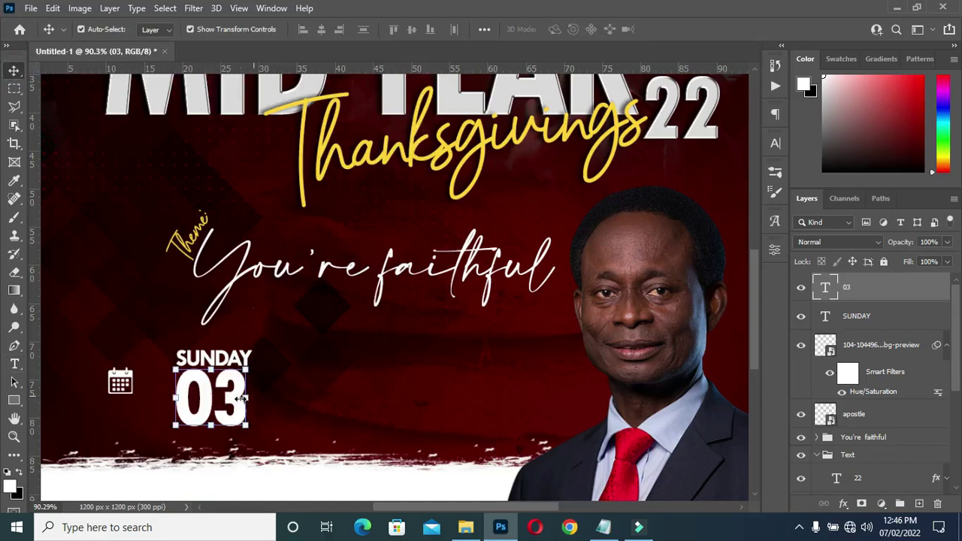
pyautogui.moveTo(245, 398); pyautogui.dragTo(250, 398)
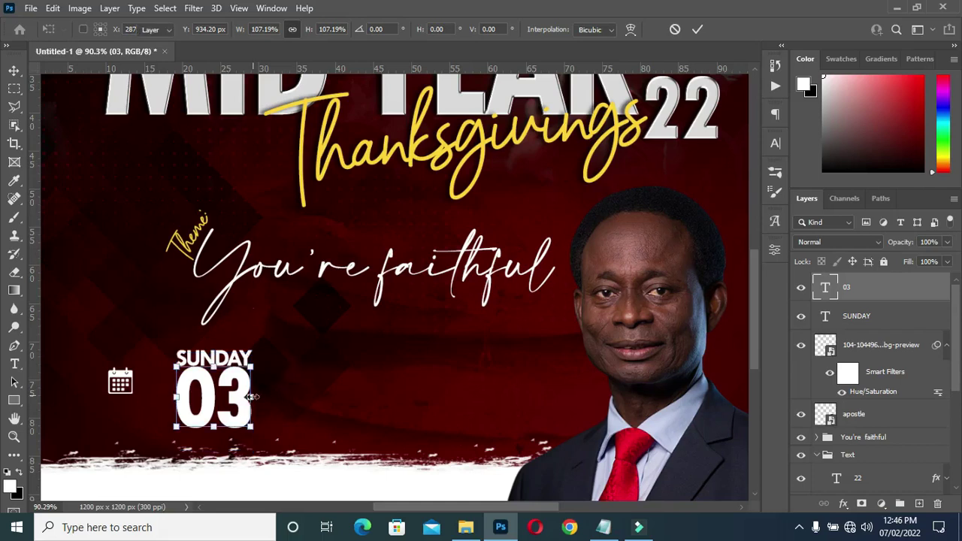
pyautogui.press('Return')
pyautogui.press('Down')
pyautogui.press('Down')
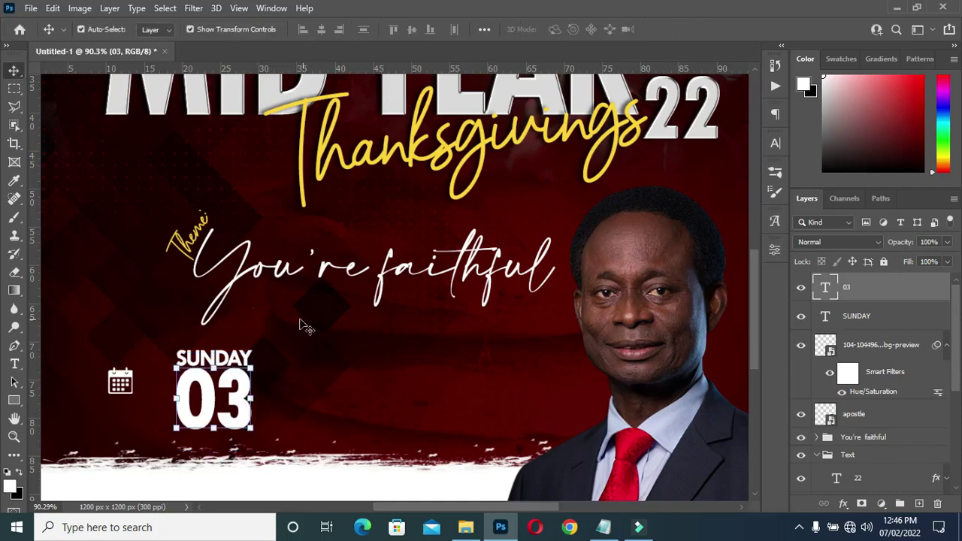
pyautogui.scroll(-2, 297, 339)
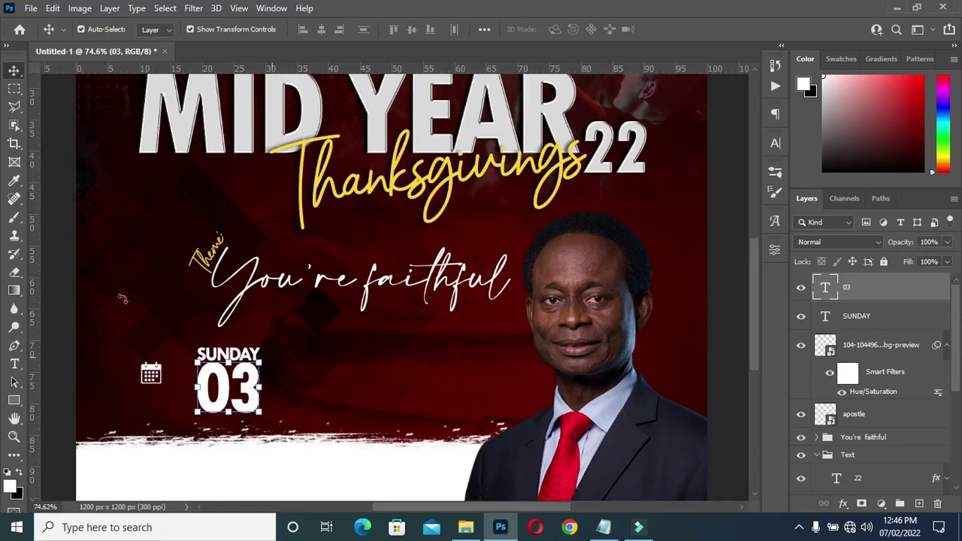
pyautogui.click(72, 281)
# Add the text JULY at 18 pt and place it directly to the right of the 03.
pyautogui.scroll(2, 262, 388)
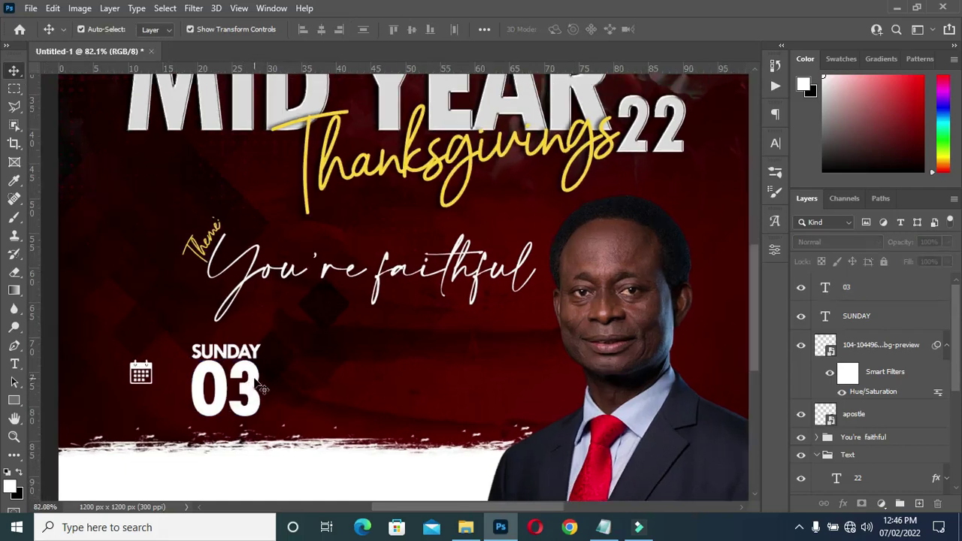
pyautogui.press('t')
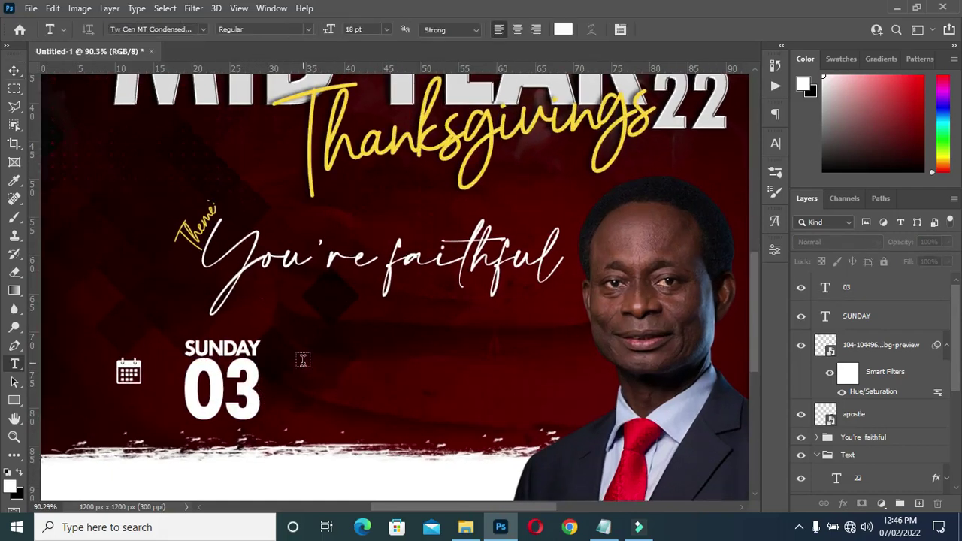
pyautogui.click(309, 378)
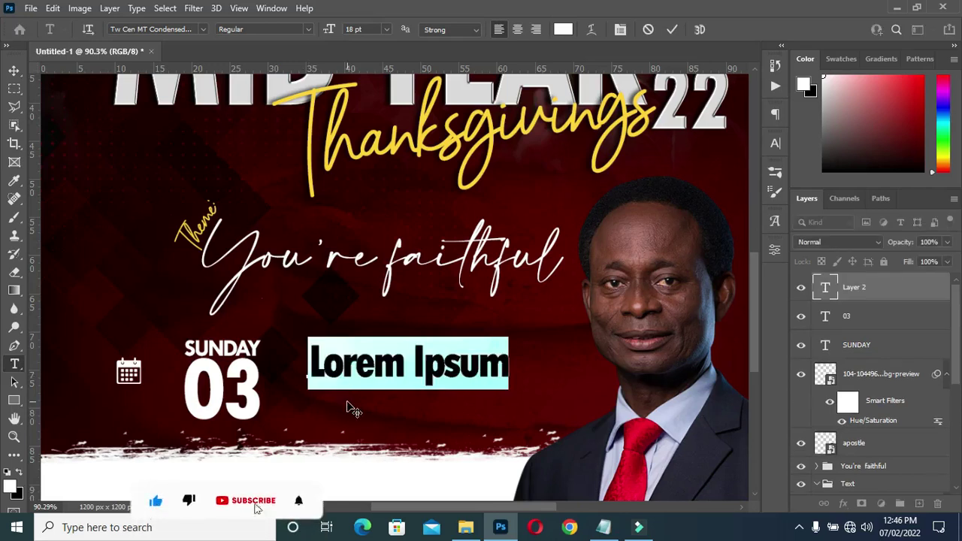
pyautogui.write('JUL Y')
pyautogui.click(672, 29)
pyautogui.moveTo(359, 350); pyautogui.dragTo(313, 386)
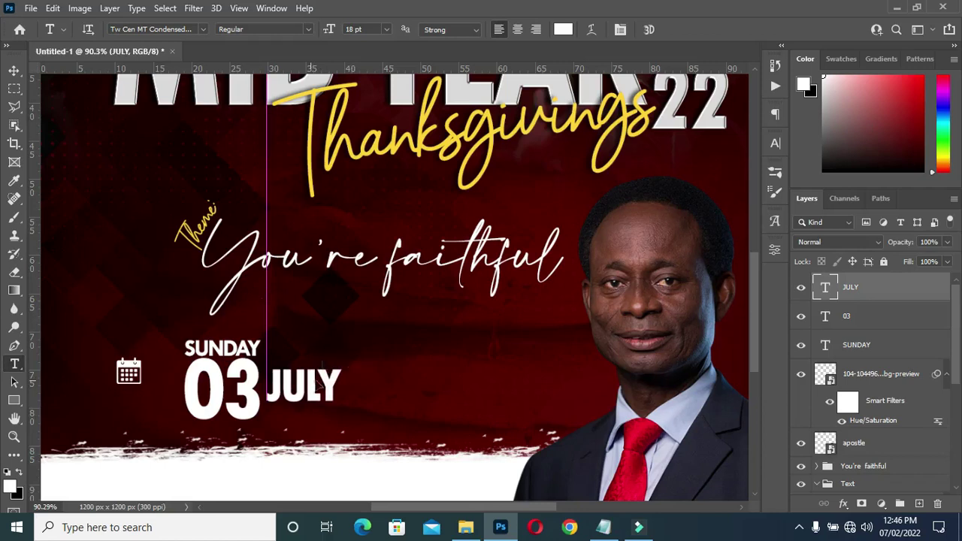
# Scale the JULY text down to about 83% beside the 03.
pyautogui.click(13, 69)
pyautogui.moveTo(340, 387)
pyautogui.mouseDown()
pyautogui.moveTo(328, 390)
pyautogui.moveTo(335, 374)
pyautogui.mouseUp()
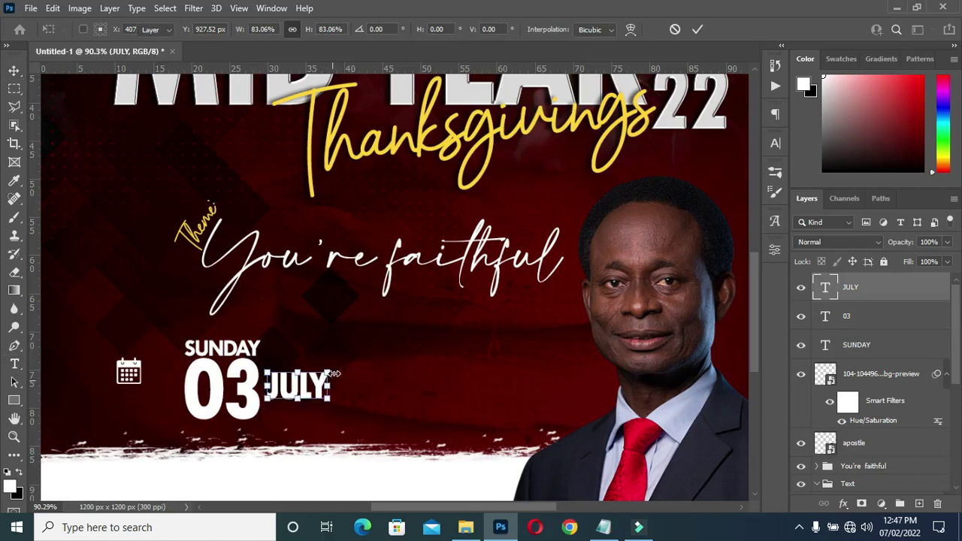
pyautogui.press('Return')
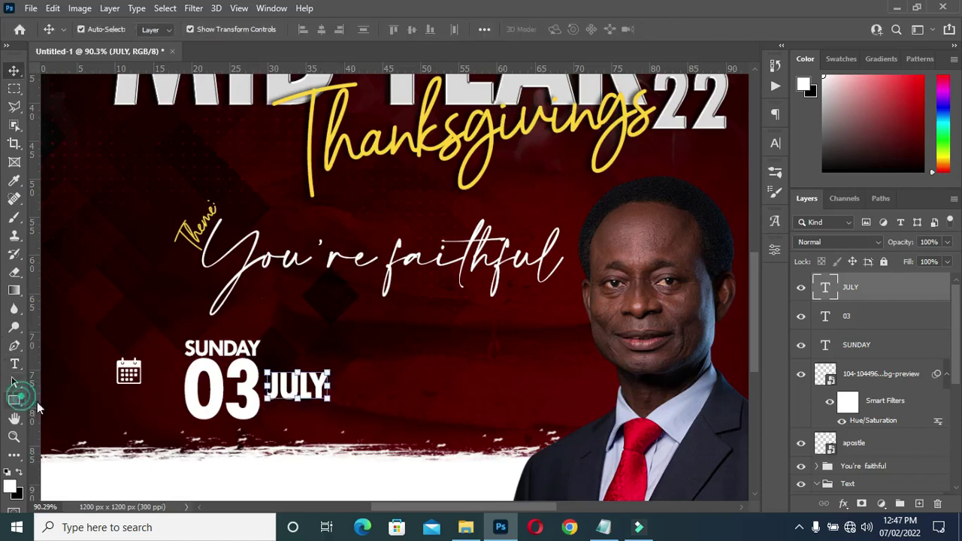
# Draw a thin vertical rectangle about 6 by 77 px to the right of JULY and fill it with the recently used yellow.
pyautogui.click(14, 400)
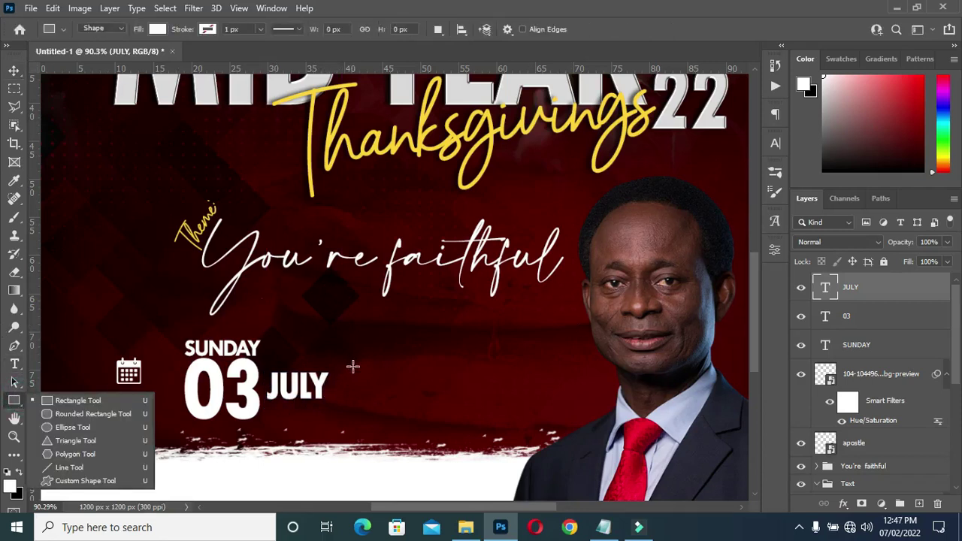
pyautogui.moveTo(350, 363); pyautogui.dragTo(353, 410)
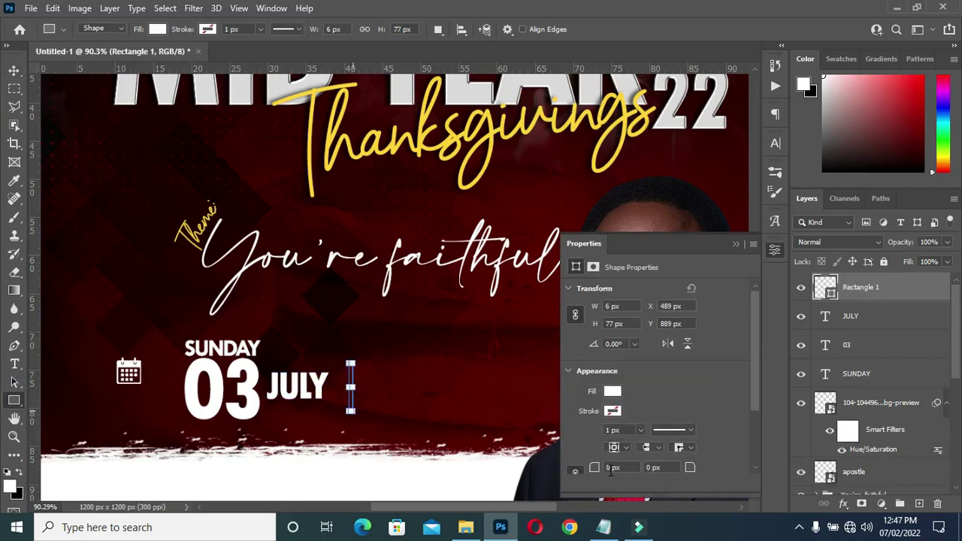
pyautogui.click(614, 391)
pyautogui.click(578, 348)
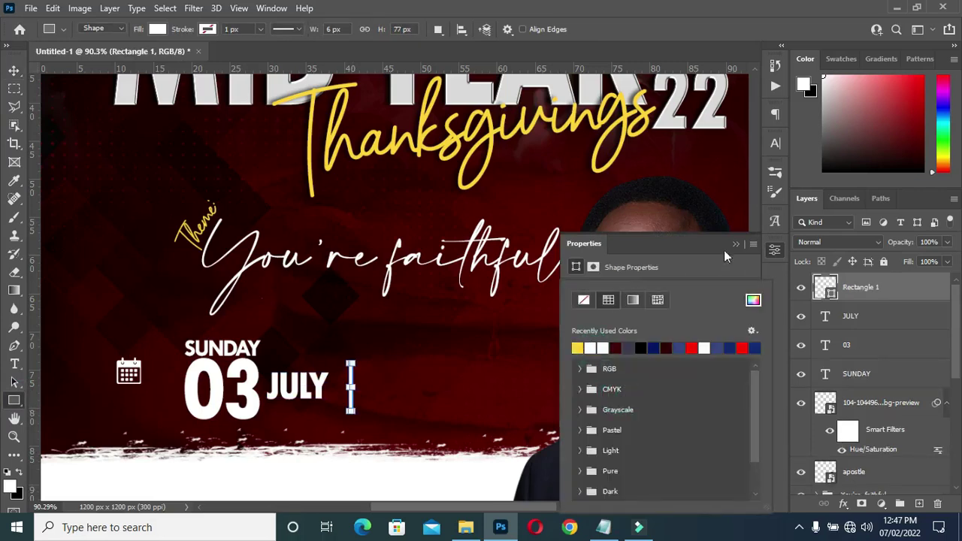
pyautogui.click(736, 245)
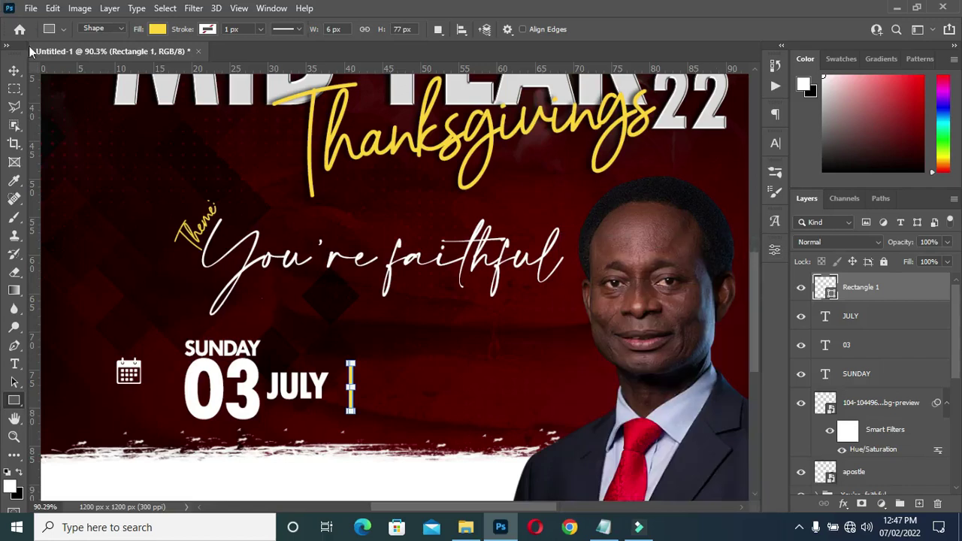
pyautogui.click(14, 70)
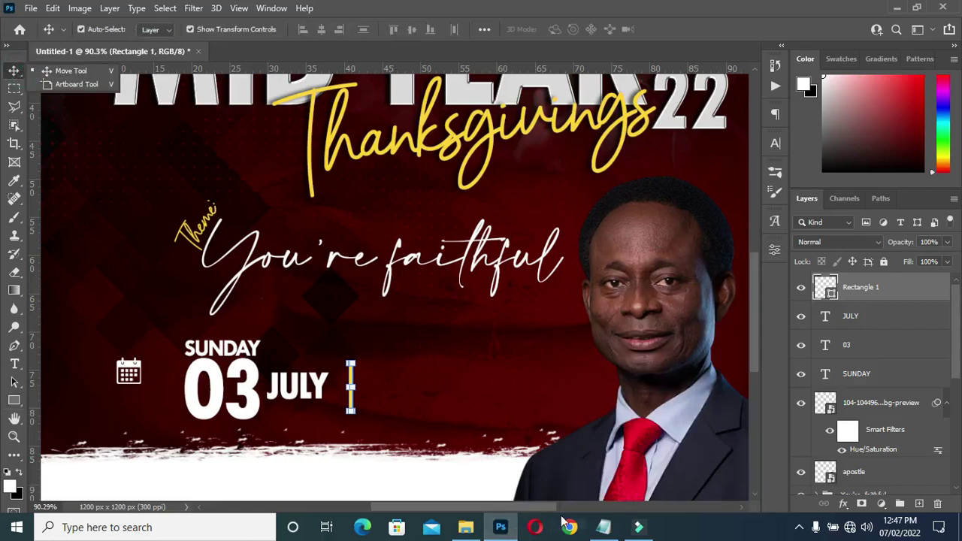
# Copy the time 9:00am from the TEXT file in Notepad and return to Photoshop.
pyautogui.click(604, 527)
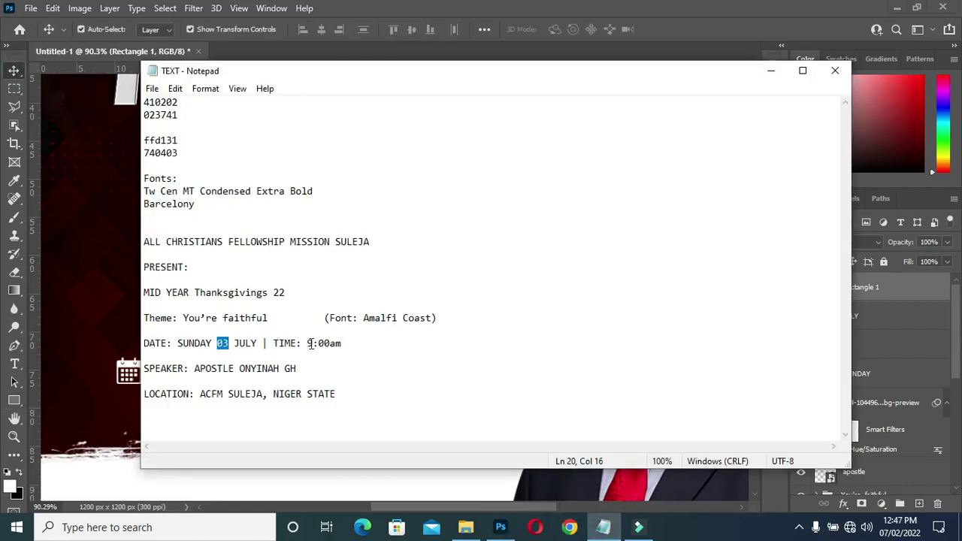
pyautogui.moveTo(307, 343); pyautogui.dragTo(343, 343)
pyautogui.hotkey('ctrl', 'c')
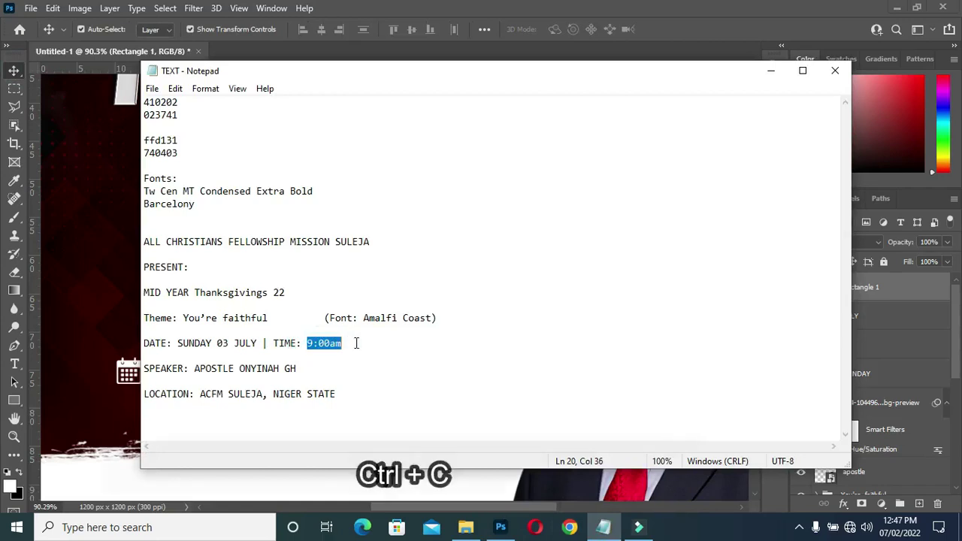
pyautogui.click(770, 70)
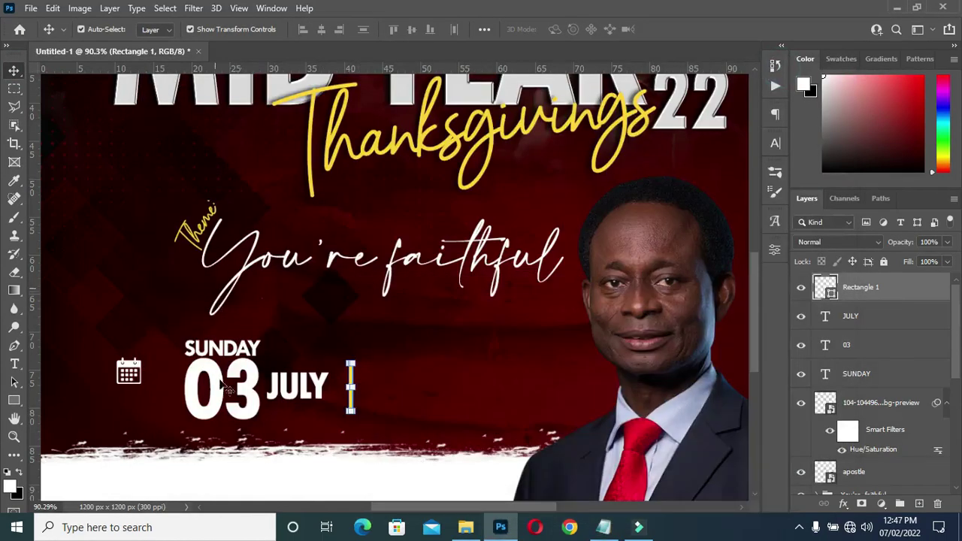
# Place the clock icon image, shrunk to small icon size just right of the yellow divider, and lower the calendar icon level with it.
pyautogui.click(467, 527)
pyautogui.click(397, 308)
pyautogui.moveTo(347, 329); pyautogui.dragTo(80, 291)
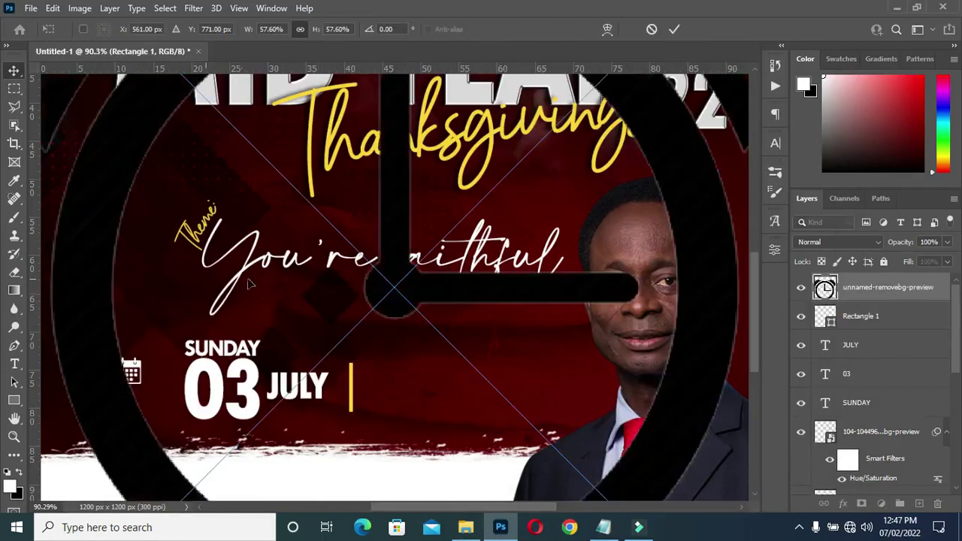
pyautogui.hotkey('ctrl', '0')
pyautogui.moveTo(637, 285); pyautogui.dragTo(399, 347)
pyautogui.scroll(1, 356, 362)
pyautogui.scroll(3, 356, 362)
pyautogui.scroll(3, 363, 348)
pyautogui.click(674, 30)
pyautogui.scroll(-3, 412, 213)
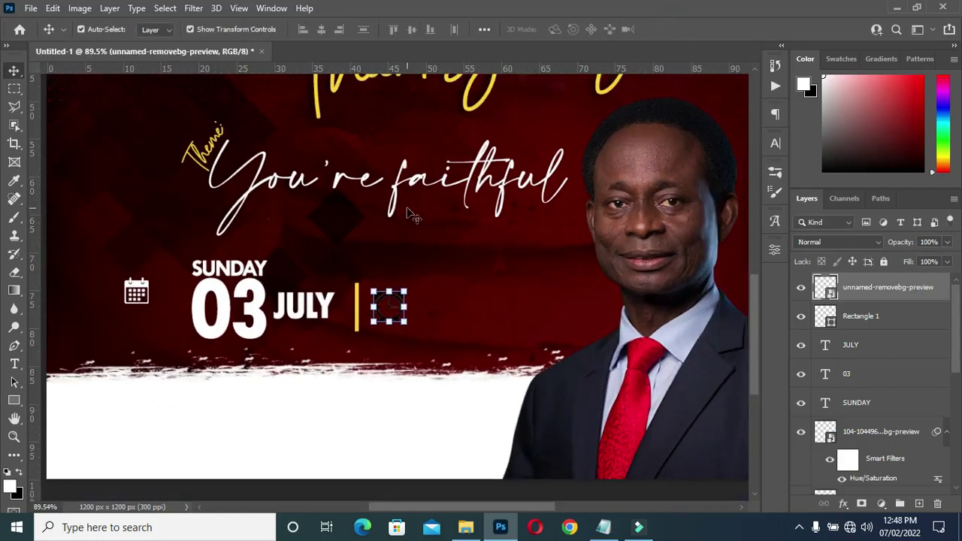
pyautogui.moveTo(148, 293); pyautogui.dragTo(154, 307)
# Turn the clock icon white with a Hue/Saturation adjustment at Lightness +100.
pyautogui.click(403, 303)
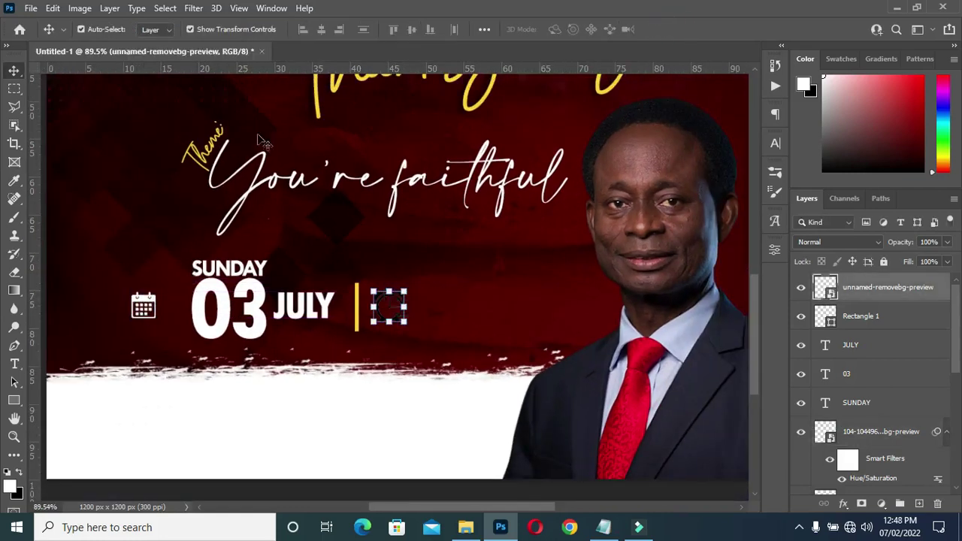
pyautogui.click(79, 7)
pyautogui.moveTo(172, 43)
pyautogui.click(276, 119)
pyautogui.moveTo(441, 241); pyautogui.dragTo(547, 244)
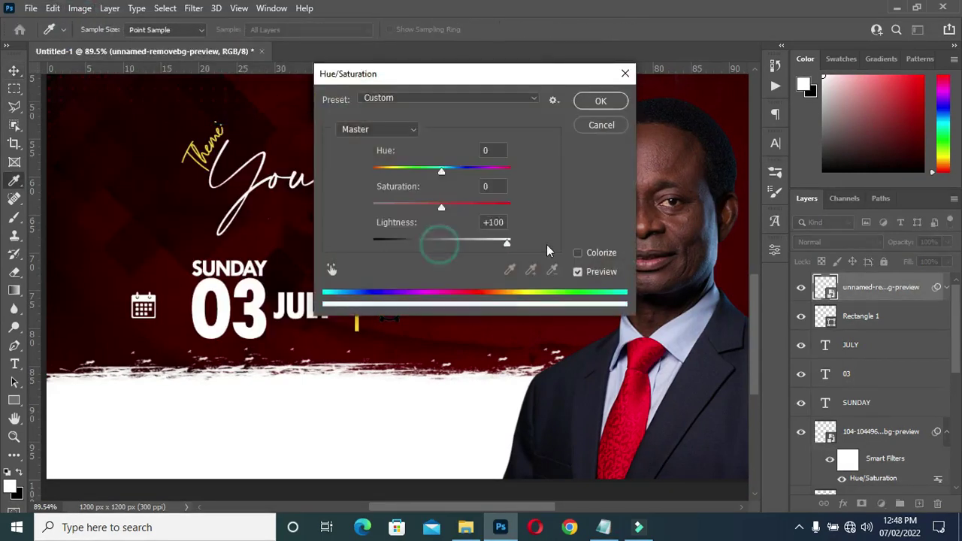
pyautogui.click(608, 103)
# Duplicate the 03 text, bring the copy to the top of the layer stack and place it right of the clock icon.
pyautogui.scroll(-1, 417, 285)
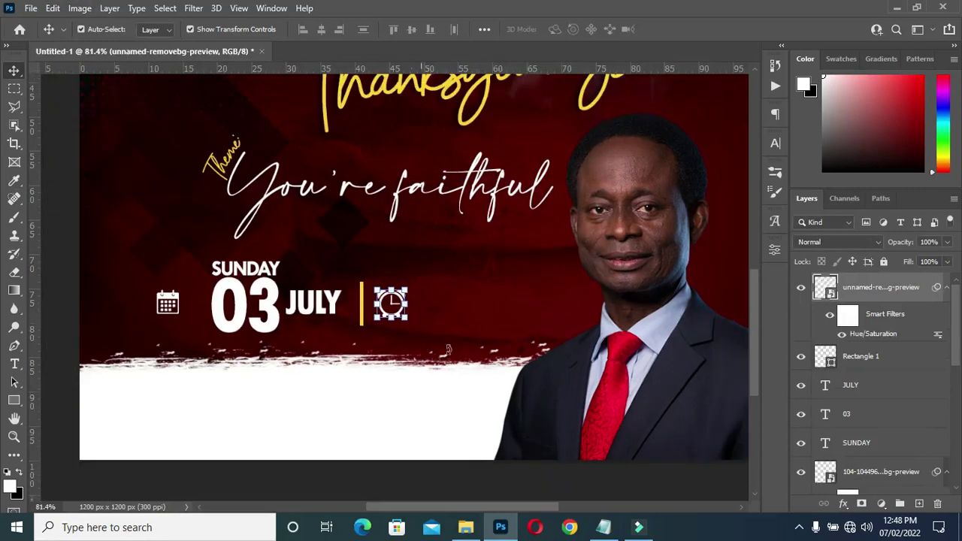
pyautogui.press('t')
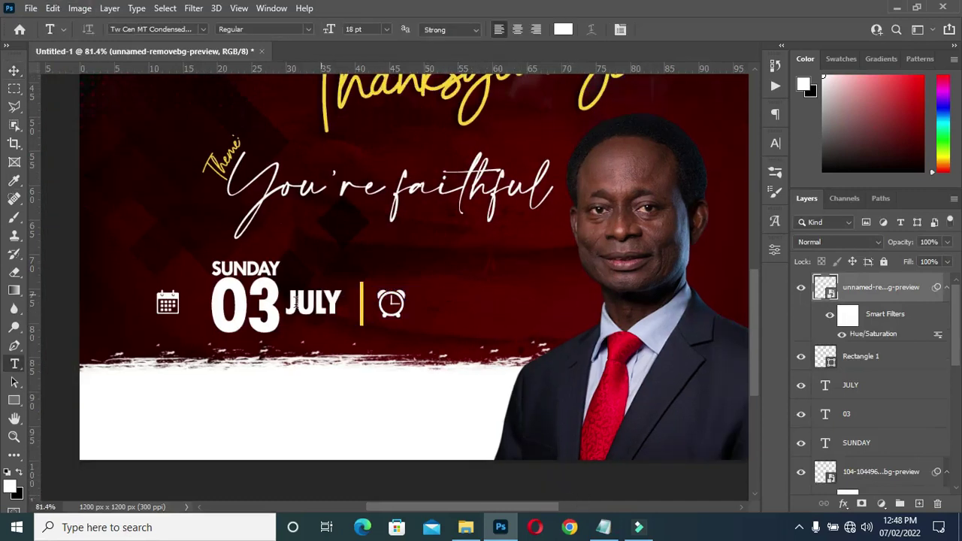
pyautogui.keyDown('ctrl'); pyautogui.click(264, 316); pyautogui.keyUp('ctrl')
pyautogui.press('j')
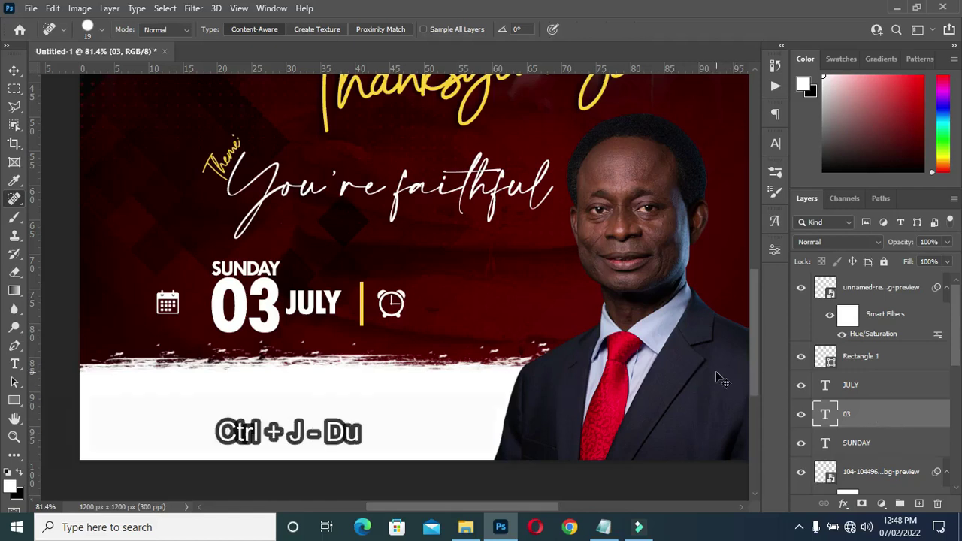
pyautogui.hotkey('ctrl', 'j')
pyautogui.moveTo(872, 415); pyautogui.dragTo(864, 277)
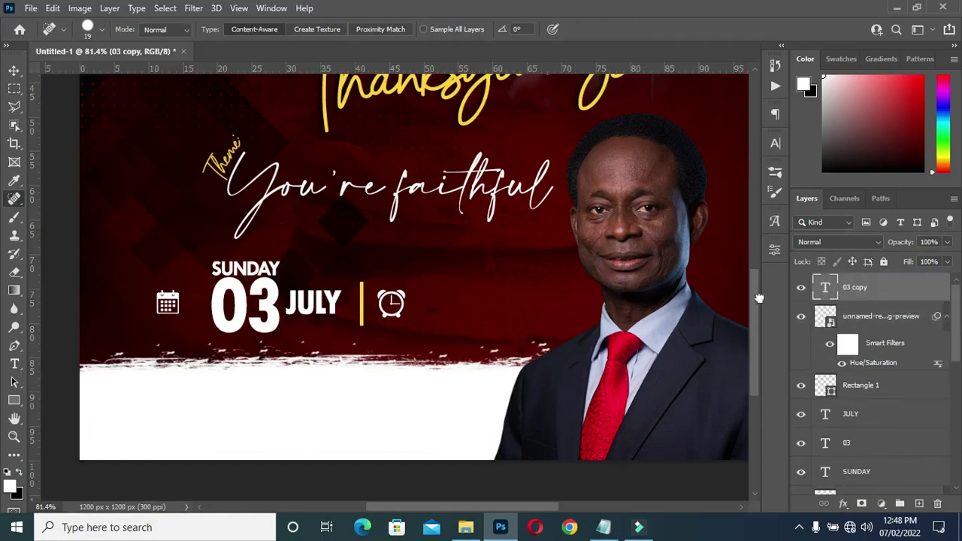
pyautogui.press('t')
pyautogui.scroll(1, 419, 295)
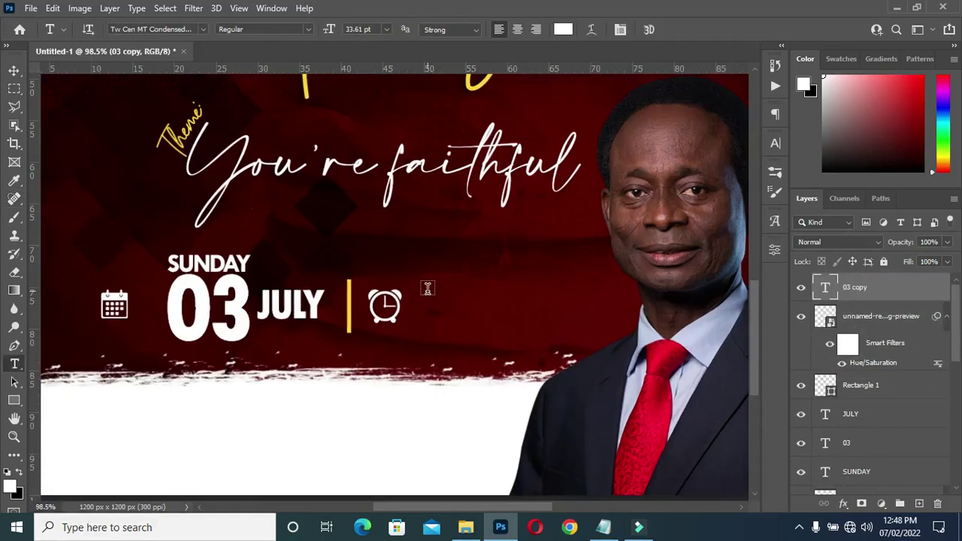
pyautogui.moveTo(239, 319); pyautogui.dragTo(483, 316)
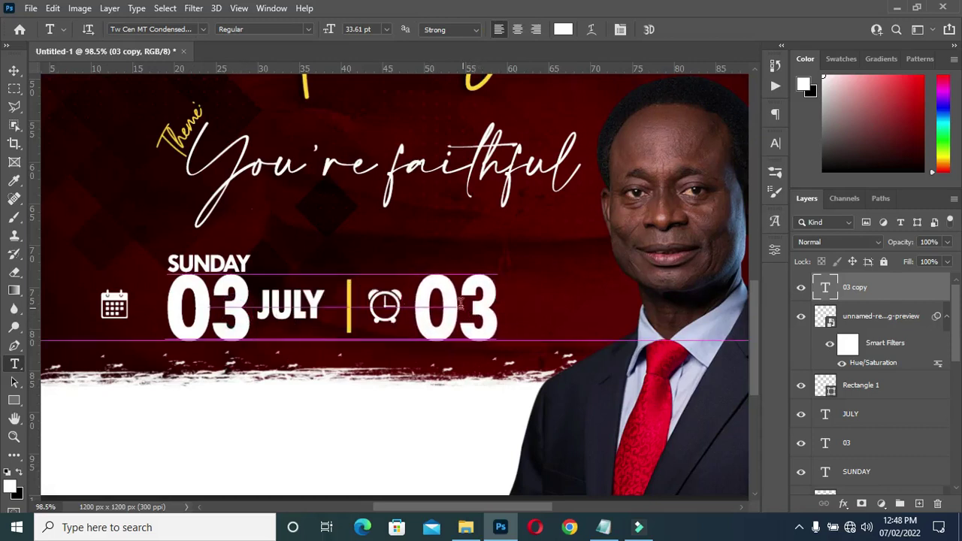
# Replace the duplicated 03 with the copied time and insert a space so it reads 9:00 am.
pyautogui.doubleClick(462, 301)
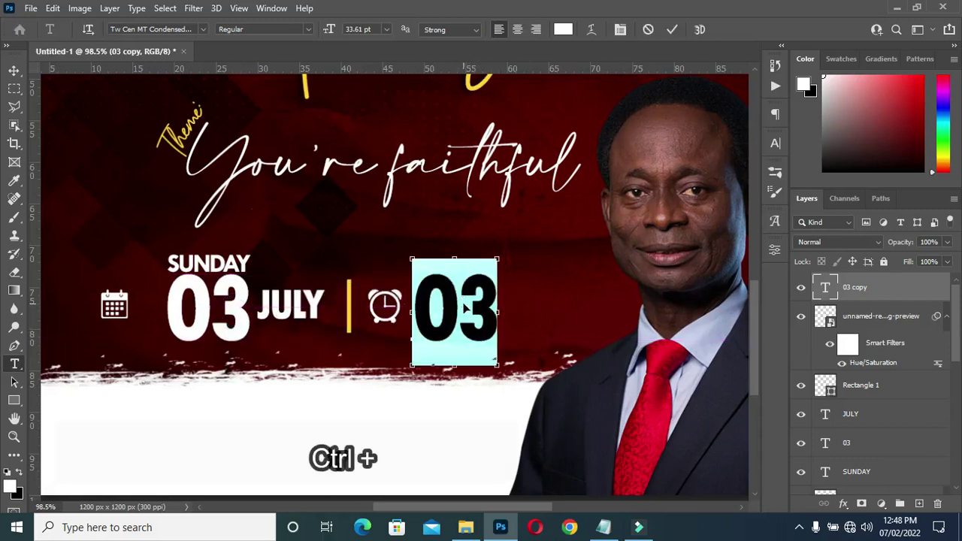
pyautogui.hotkey('ctrl', 'v')
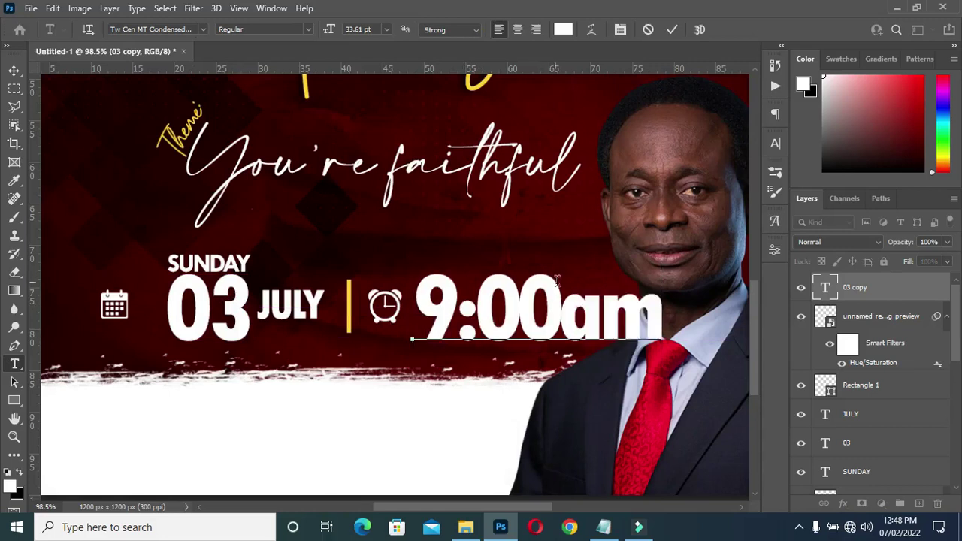
pyautogui.click(672, 29)
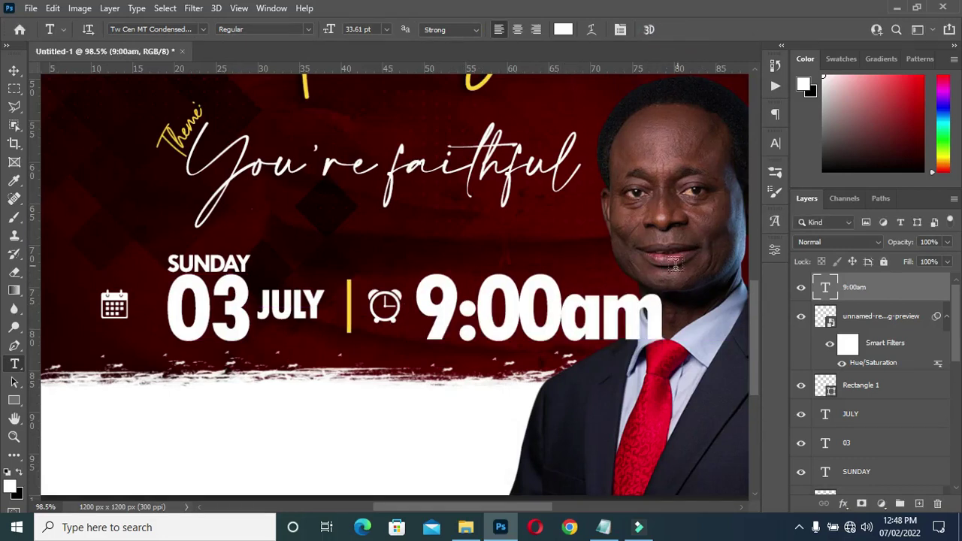
pyautogui.click(560, 307)
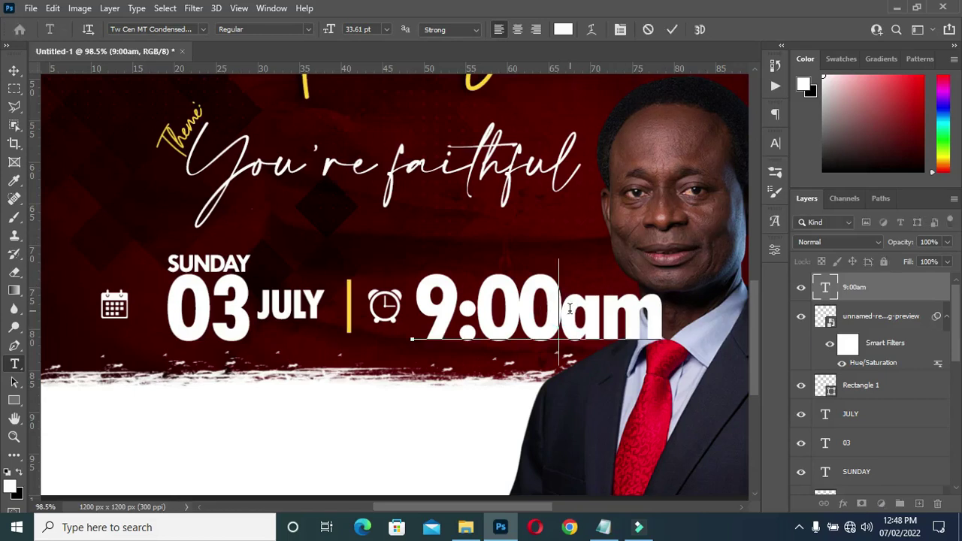
pyautogui.click(673, 31)
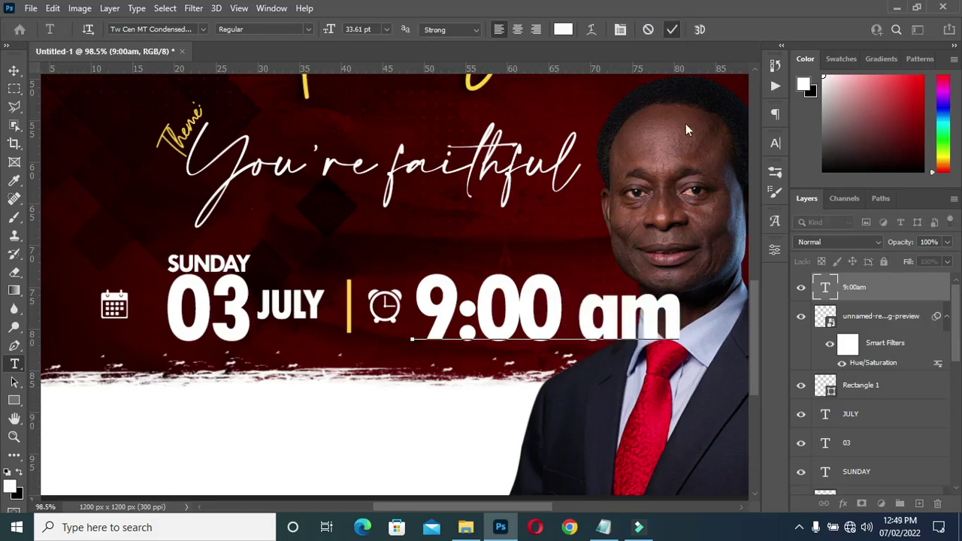
# Scale the 9:00 am text down to about 44% so it fits between the clock icon and the speaker's photo.
pyautogui.click(15, 70)
pyautogui.moveTo(684, 306); pyautogui.dragTo(534, 303)
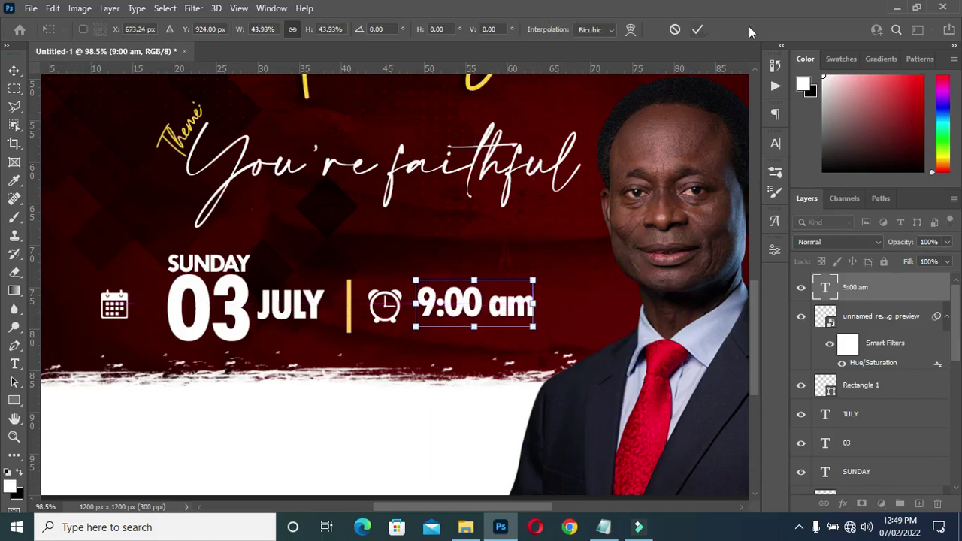
pyautogui.click(699, 29)
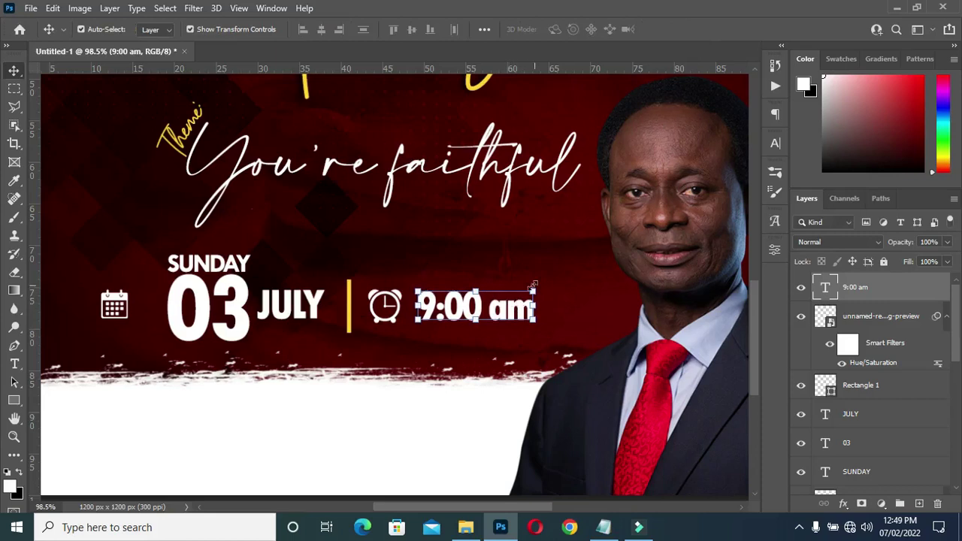
pyautogui.scroll(-5, 532, 284)
pyautogui.click(630, 333)
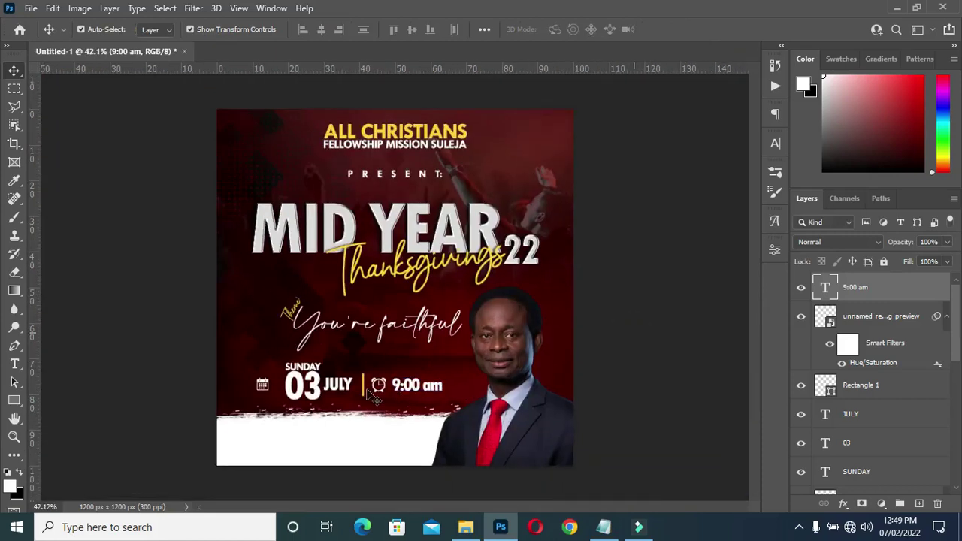
pyautogui.scroll(4, 339, 391)
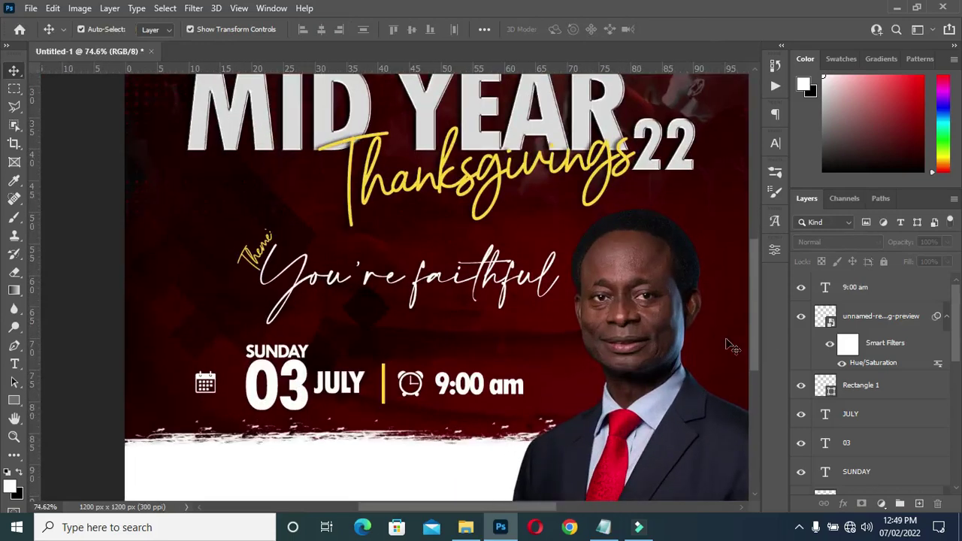
pyautogui.scroll(-2, 752, 366)
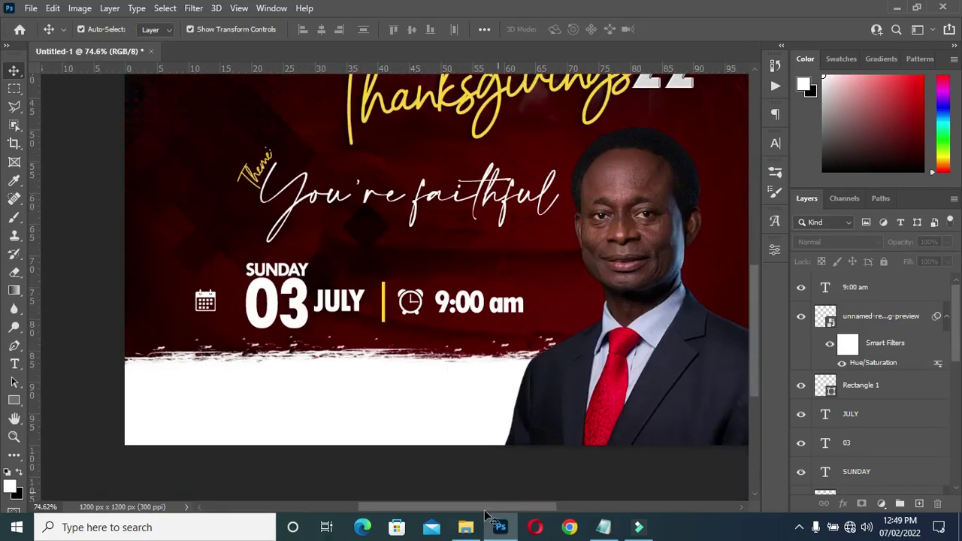
# Place the location pin image on the flyer and shrink it to about 30% over the date area.
pyautogui.click(466, 526)
pyautogui.click(621, 237)
pyautogui.moveTo(621, 237); pyautogui.dragTo(76, 300)
pyautogui.moveTo(419, 274); pyautogui.dragTo(388, 249)
pyautogui.scroll(-3, 526, 248)
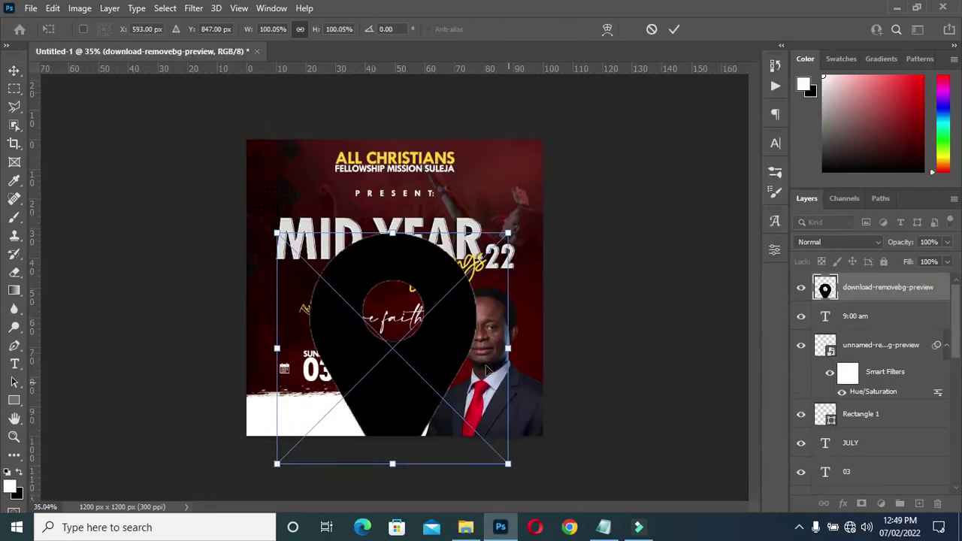
pyautogui.scroll(2, 410, 327)
pyautogui.moveTo(554, 357); pyautogui.dragTo(257, 428)
pyautogui.scroll(2, 257, 428)
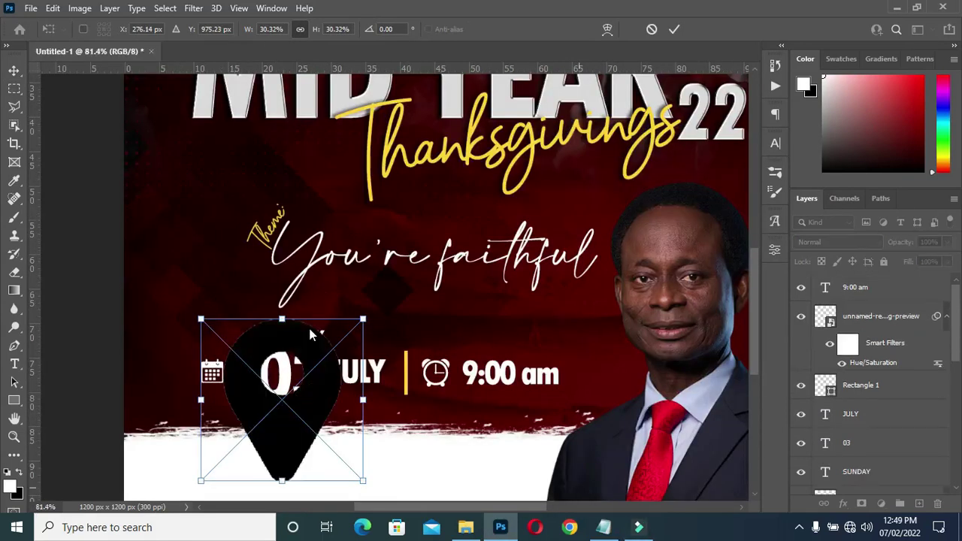
# Shrink the location pin to about 4% and set it in the white band below the calendar icon.
pyautogui.moveTo(282, 317); pyautogui.dragTo(215, 471)
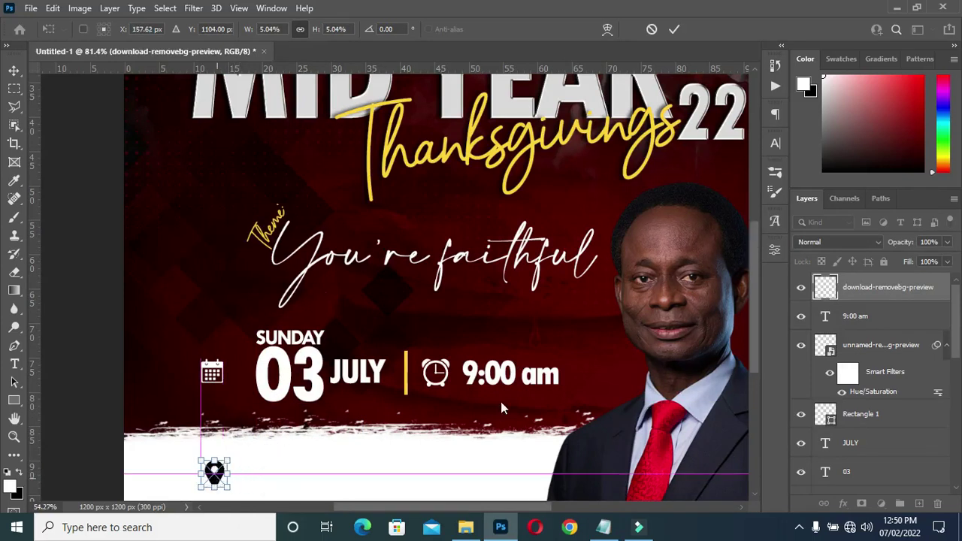
pyautogui.scroll(-2, 592, 368)
pyautogui.scroll(3, 440, 414)
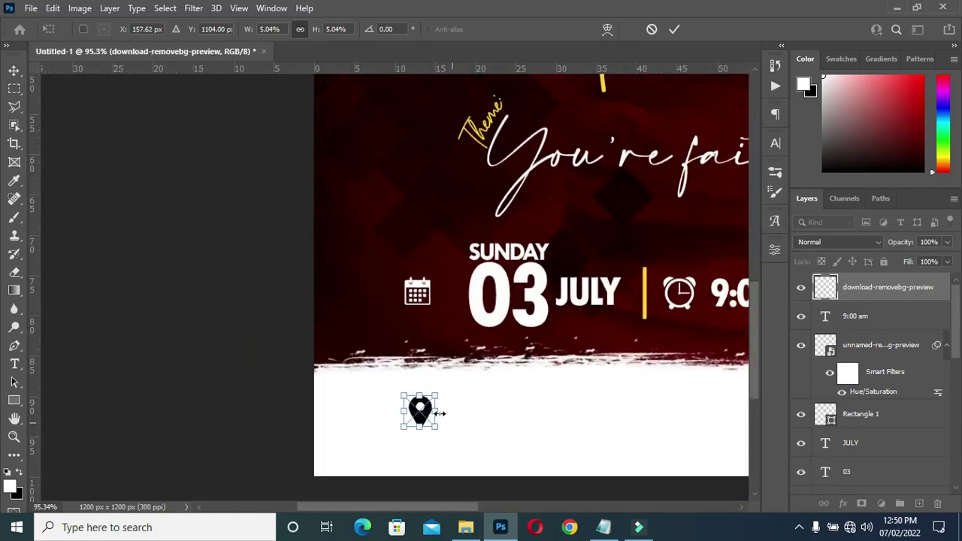
pyautogui.moveTo(407, 411); pyautogui.dragTo(410, 405)
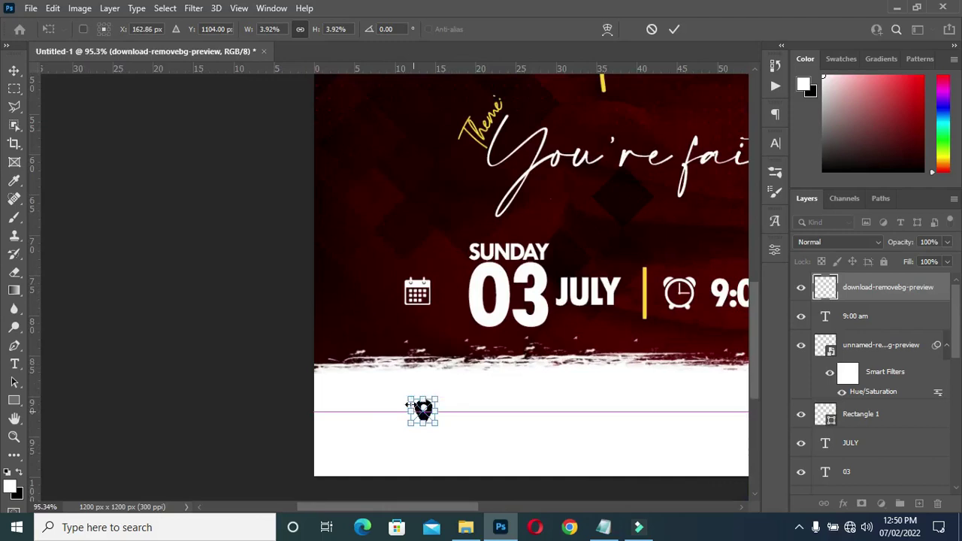
pyautogui.press('Return')
# Switch to the TEXT file in Notepad and copy the location ACFM SULEJA, NIGER STATE.
pyautogui.click(604, 527)
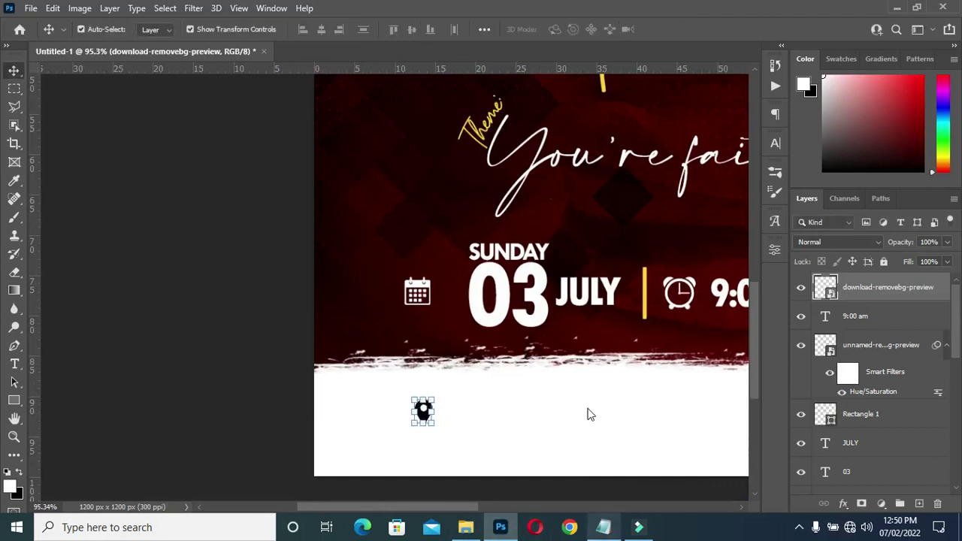
pyautogui.moveTo(201, 399); pyautogui.dragTo(366, 394)
pyautogui.hotkey('ctrl', 'c')
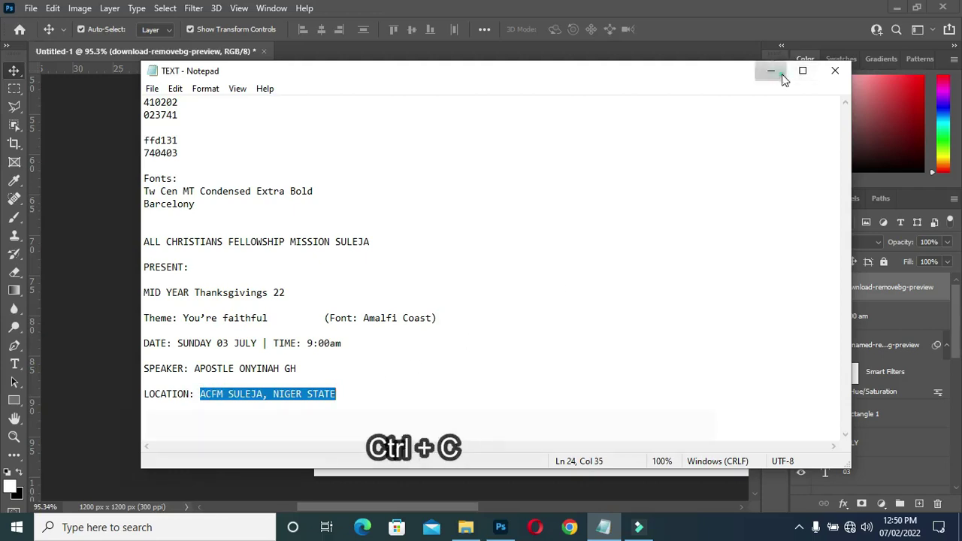
pyautogui.click(782, 79)
# Paste the copied location into a new text box beside the pin icon and colour the text black.
pyautogui.scroll(1, 501, 365)
pyautogui.press('t')
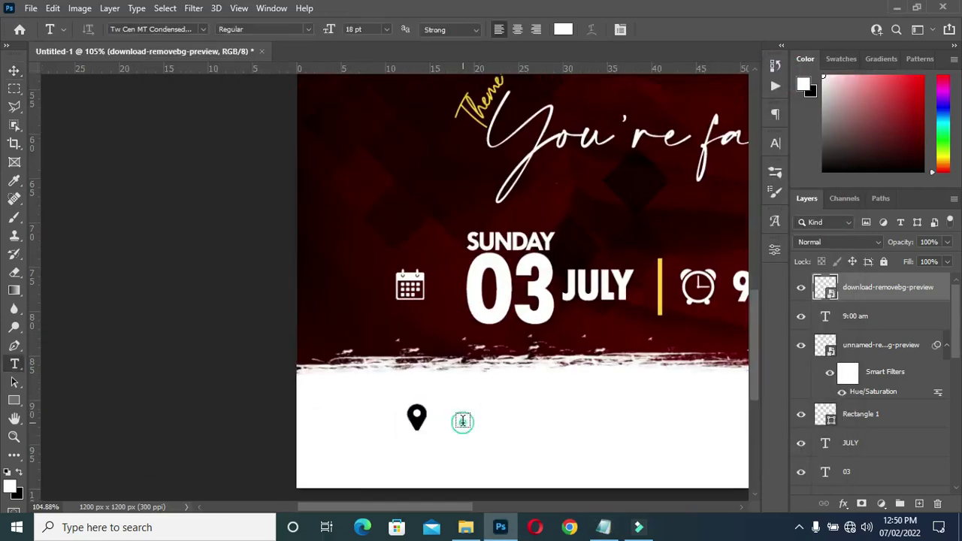
pyautogui.moveTo(461, 376); pyautogui.dragTo(696, 439)
pyautogui.hotkey('ctrl', 'v')
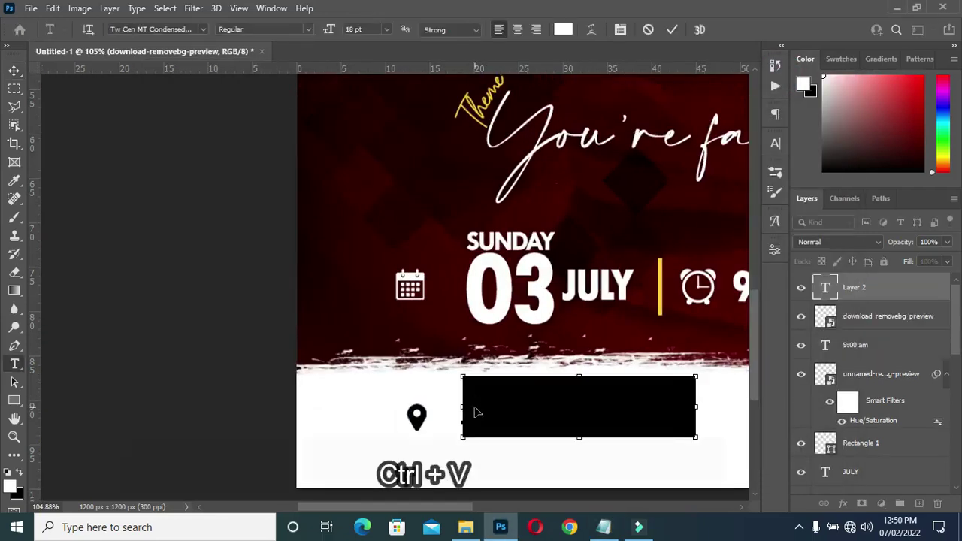
pyautogui.click(672, 30)
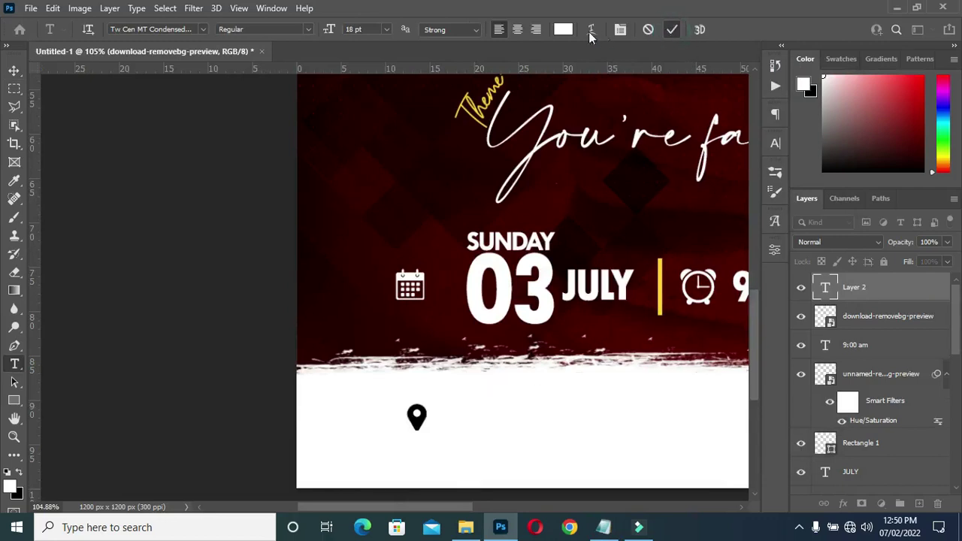
pyautogui.click(563, 29)
pyautogui.moveTo(608, 320); pyautogui.dragTo(590, 335)
pyautogui.click(909, 149)
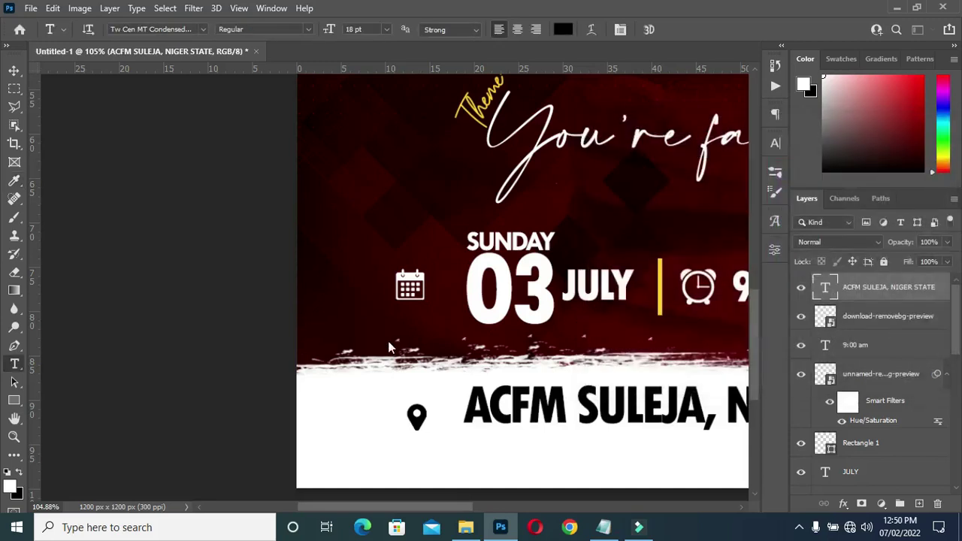
# Scale the location text to about 63% and align it beside the pin icon, clear of the speaker's suit.
pyautogui.scroll(-3, 403, 338)
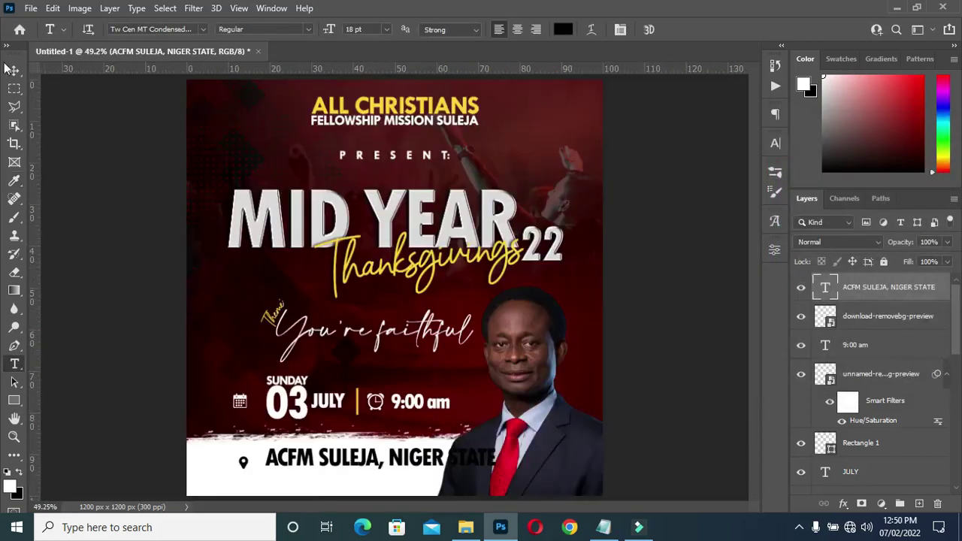
pyautogui.press('v')
pyautogui.scroll(-1, 476, 475)
pyautogui.moveTo(757, 303); pyautogui.dragTo(746, 336)
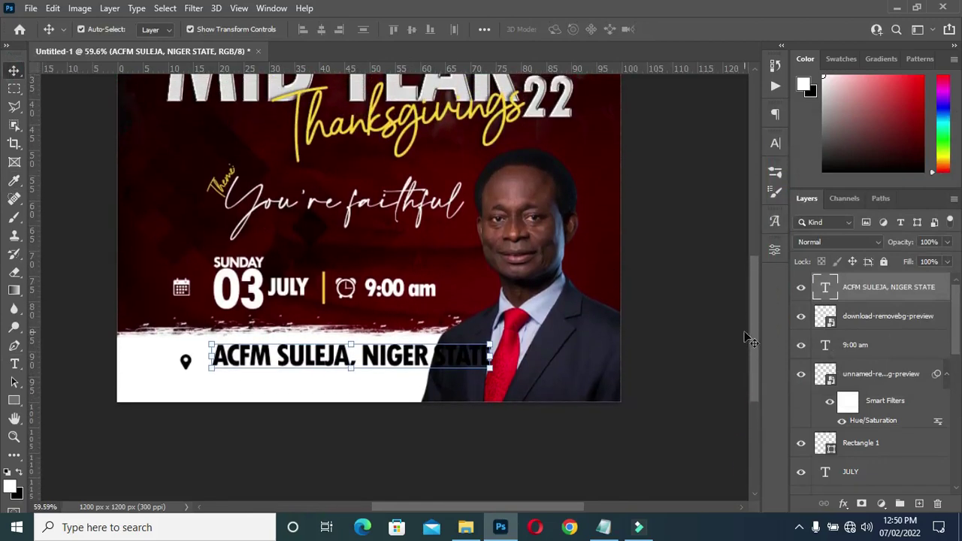
pyautogui.moveTo(419, 355); pyautogui.dragTo(411, 365)
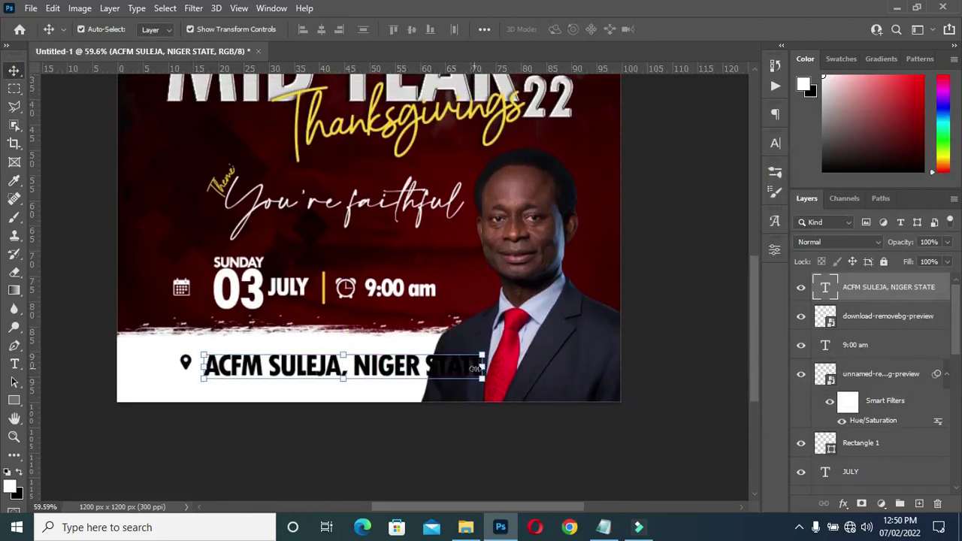
pyautogui.moveTo(482, 366); pyautogui.dragTo(389, 366)
pyautogui.scroll(3, 233, 366)
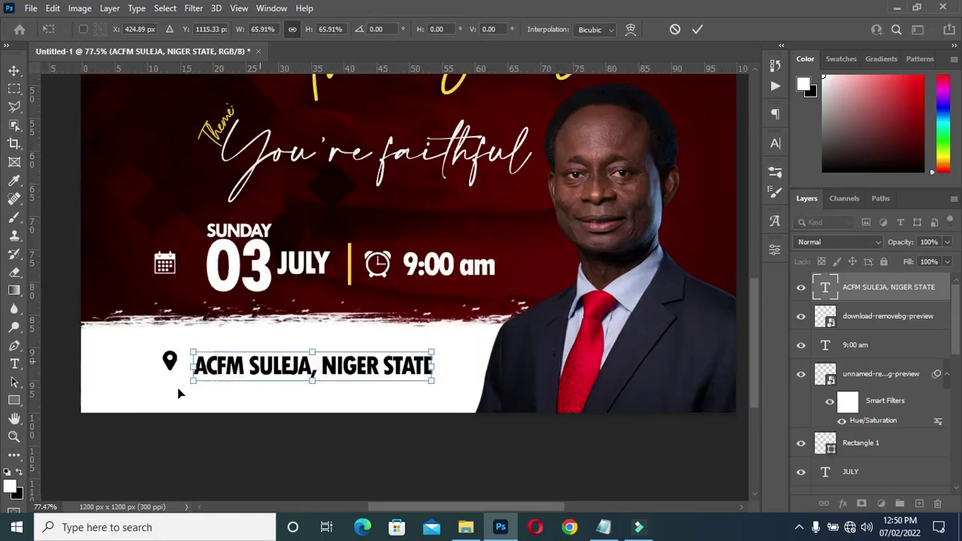
pyautogui.moveTo(268, 365); pyautogui.dragTo(272, 358)
pyautogui.scroll(-2, 290, 360)
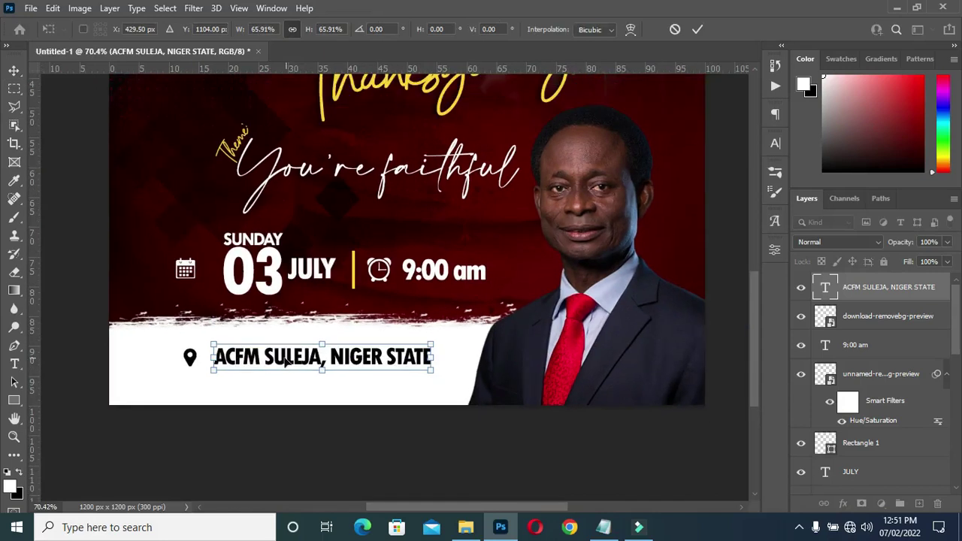
pyautogui.moveTo(431, 357); pyautogui.dragTo(423, 358)
pyautogui.click(698, 29)
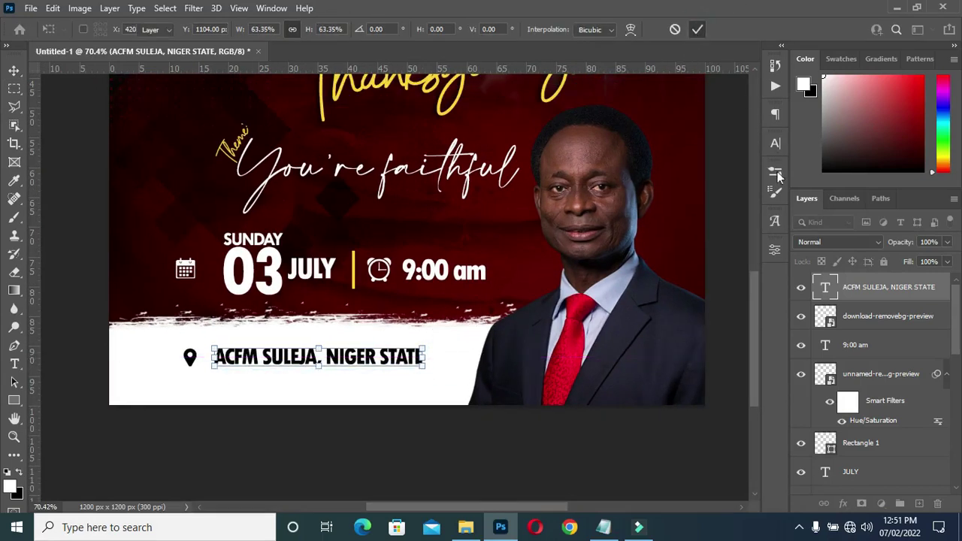
# Set the tracking of the location text to 0.
pyautogui.click(776, 143)
pyautogui.write('0')
pyautogui.press('Return')
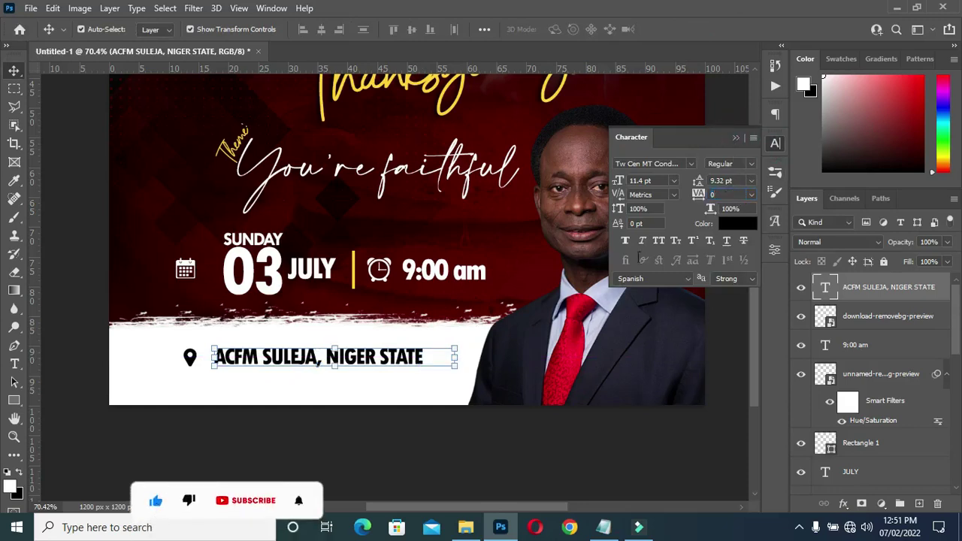
pyautogui.click(776, 143)
pyautogui.click(86, 348)
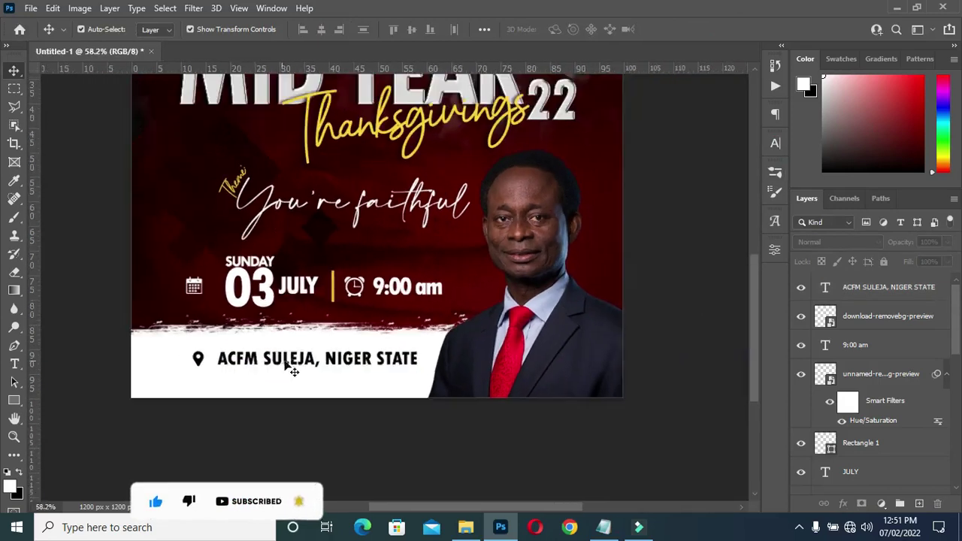
# Scale the location text down to about 80% and nudge it slightly lower beside the pin icon.
pyautogui.click(398, 359)
pyautogui.moveTo(430, 359); pyautogui.dragTo(380, 356)
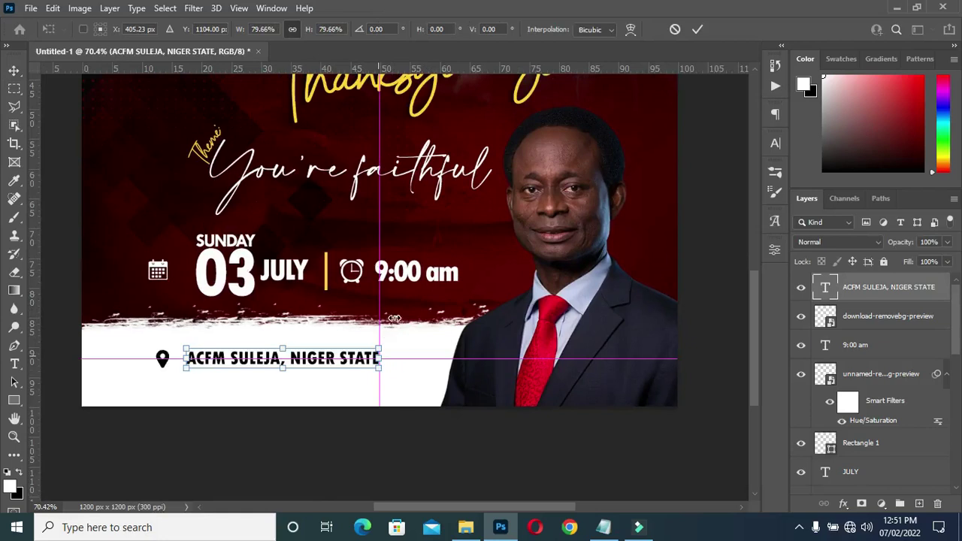
pyautogui.click(397, 442)
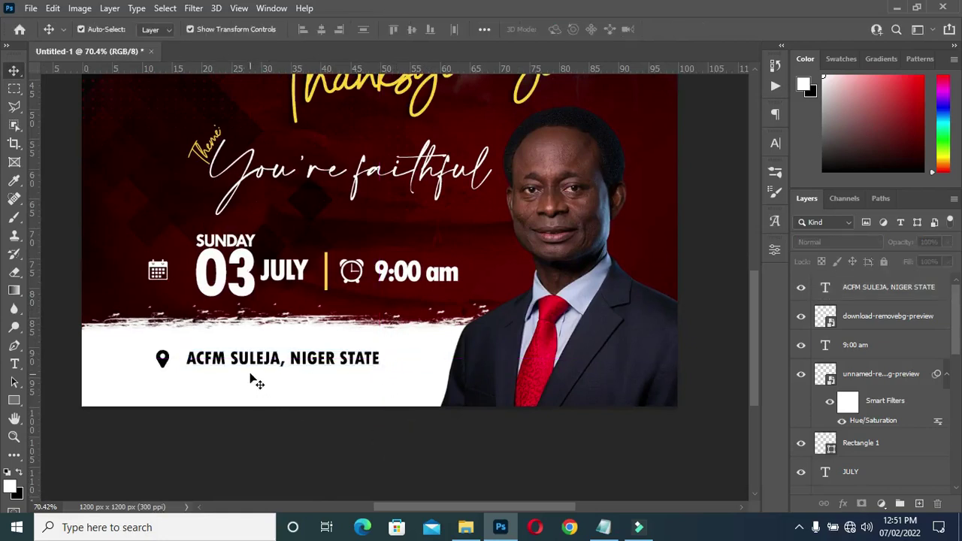
pyautogui.moveTo(222, 367); pyautogui.dragTo(221, 376)
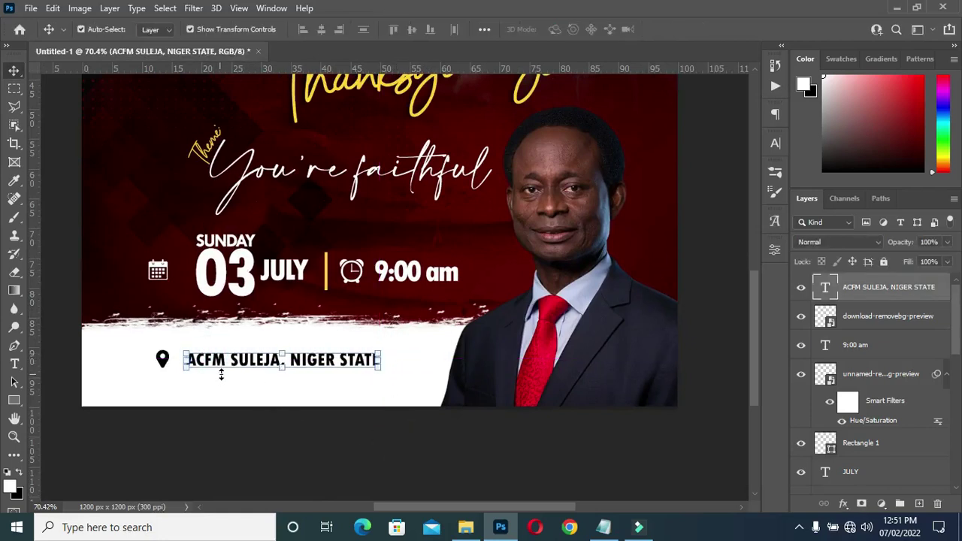
pyautogui.click(250, 435)
pyautogui.scroll(2, 303, 412)
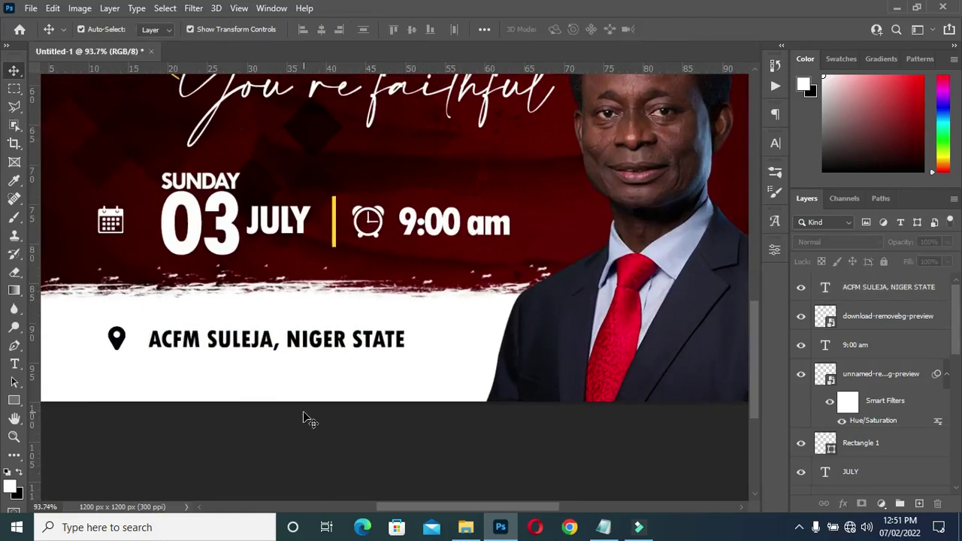
pyautogui.scroll(-2, 728, 354)
pyautogui.scroll(3, 724, 351)
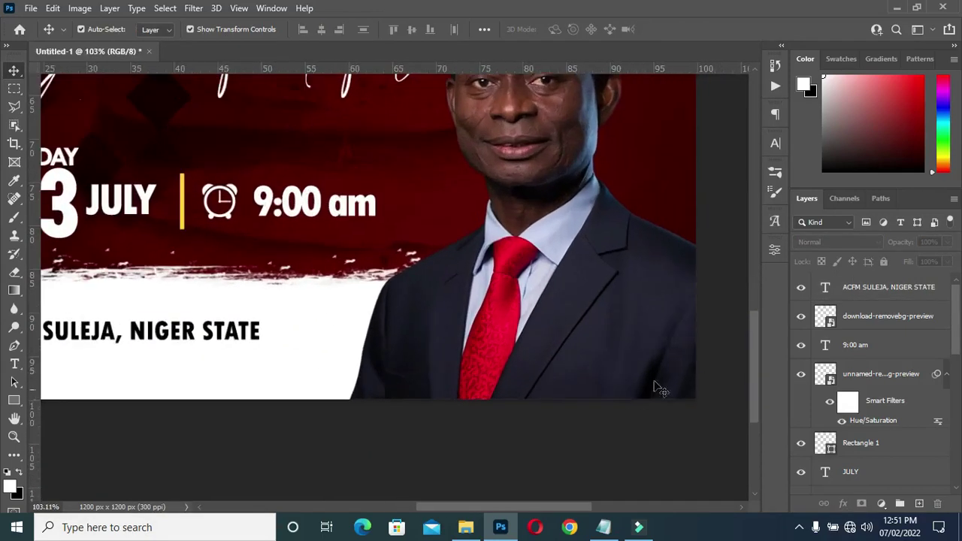
# Group the location text and pin icon layers and name the group Location.
pyautogui.click(880, 296)
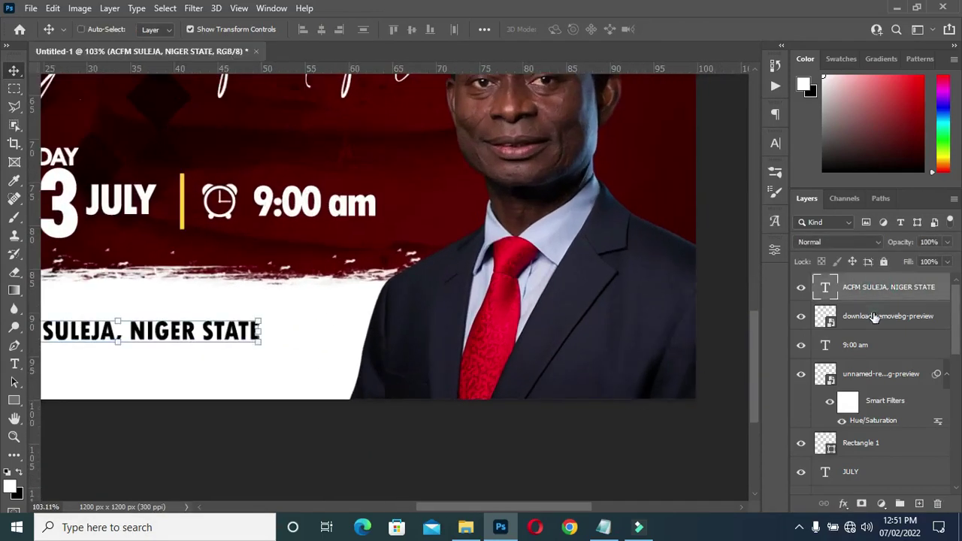
pyautogui.keyDown('shift'); pyautogui.click(874, 317); pyautogui.keyUp('shift')
pyautogui.hotkey('ctrl', 'g')
pyautogui.doubleClick(852, 282)
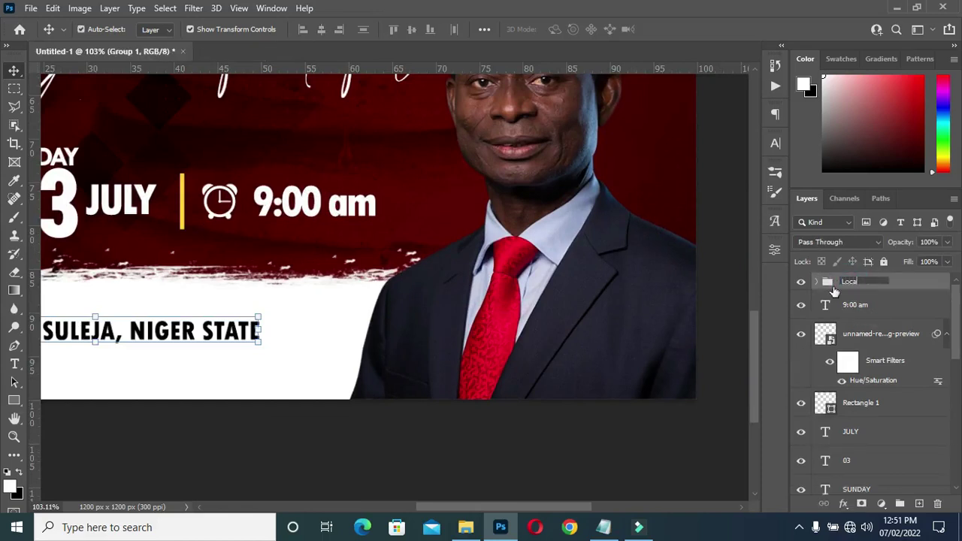
pyautogui.write('Location')
pyautogui.press('Return')
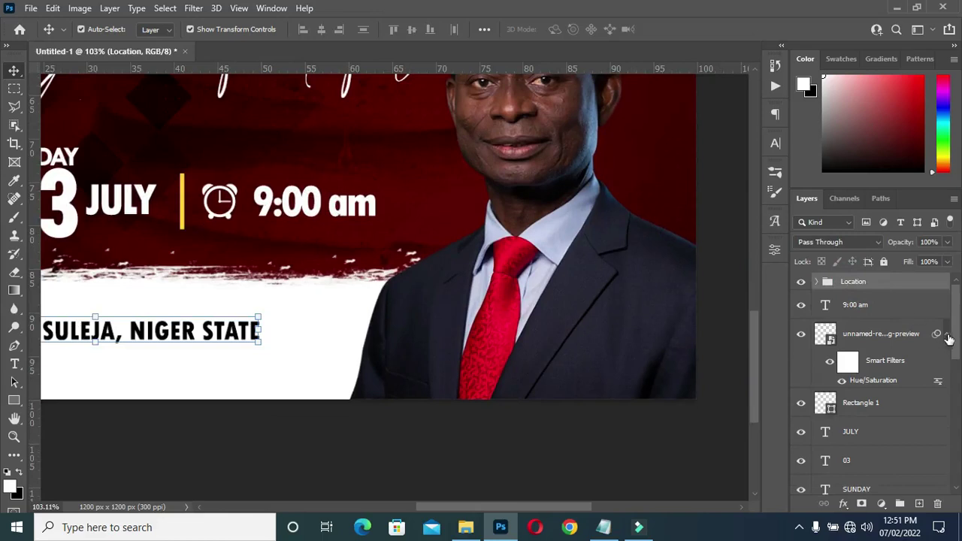
# Group the 9:00 am text and alarm clock icon layers and name the group Time.
pyautogui.click(947, 335)
pyautogui.click(879, 306)
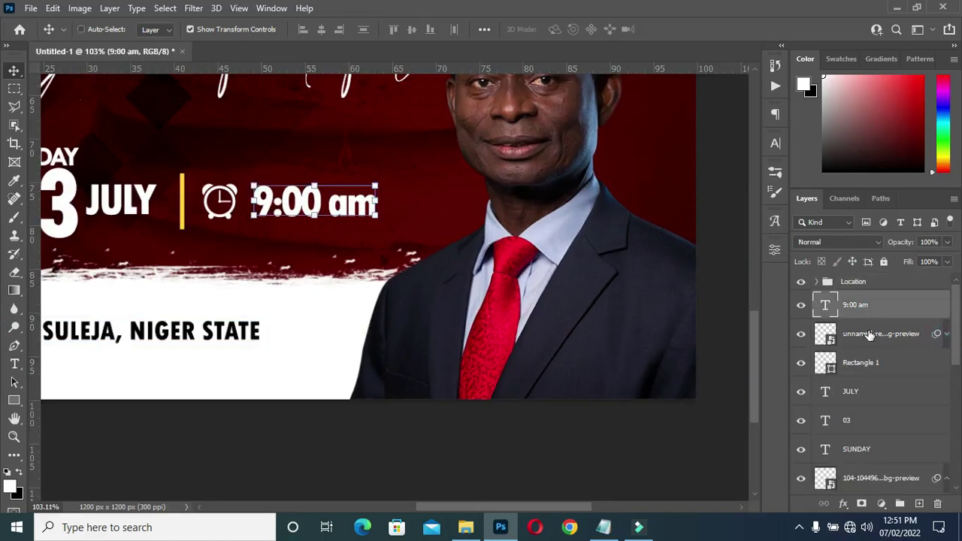
pyautogui.keyDown('ctrl'); pyautogui.click(870, 334); pyautogui.keyUp('ctrl')
pyautogui.hotkey('ctrl', 'g')
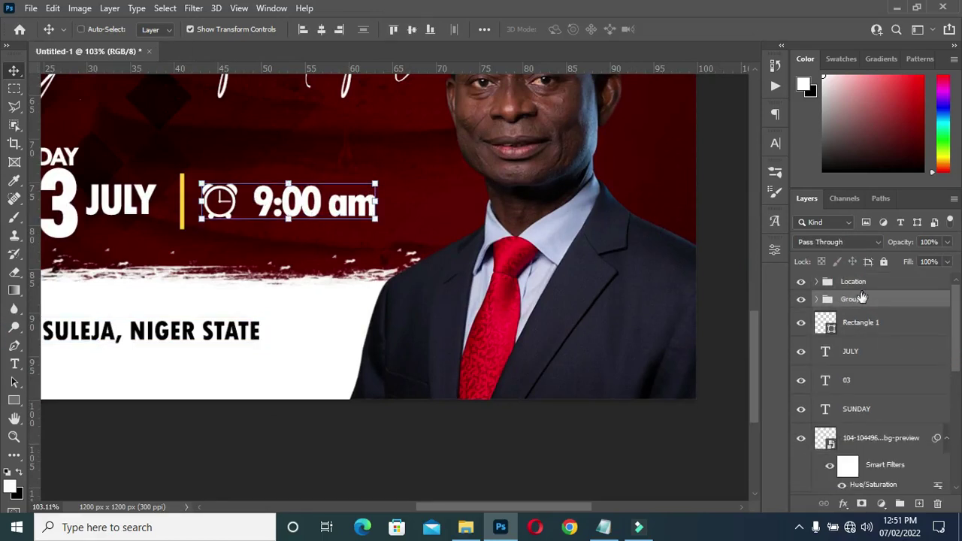
pyautogui.doubleClick(857, 299)
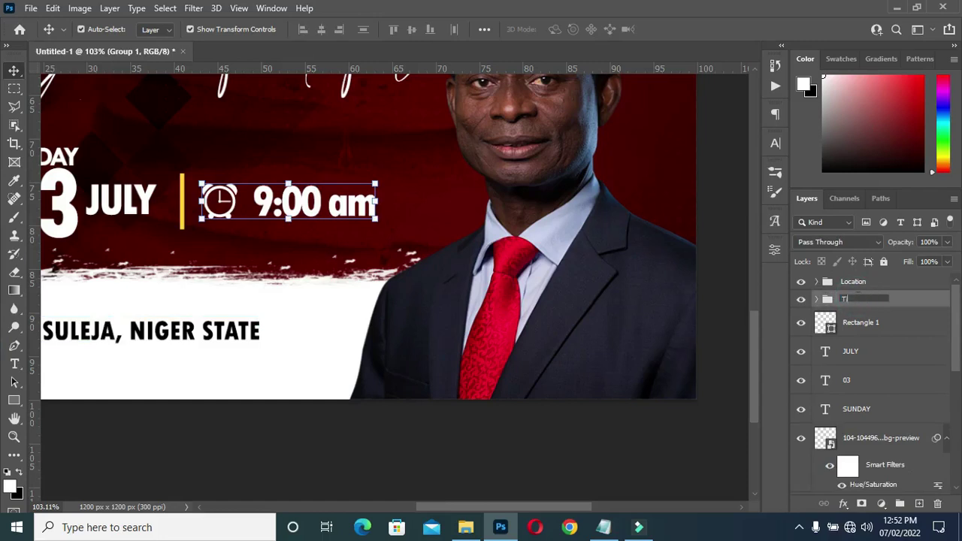
pyautogui.write('Time')
pyautogui.press('Return')
# Group the yellow divider, JULY, 03, SUNDAY and calendar icon layers and name the group Date.
pyautogui.click(865, 323)
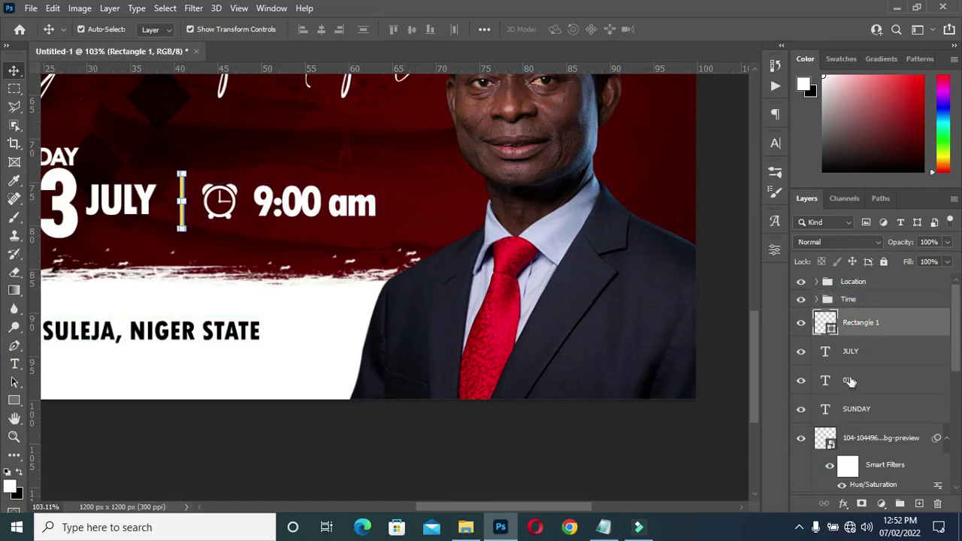
pyautogui.keyDown('shift'); pyautogui.click(886, 439); pyautogui.keyUp('shift')
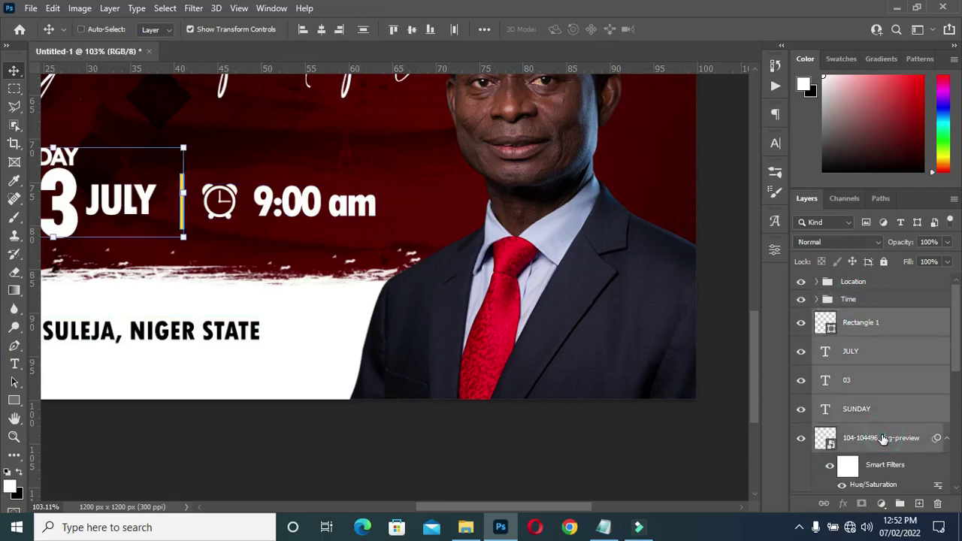
pyautogui.hotkey('ctrl', 'g')
pyautogui.scroll(-3, 674, 367)
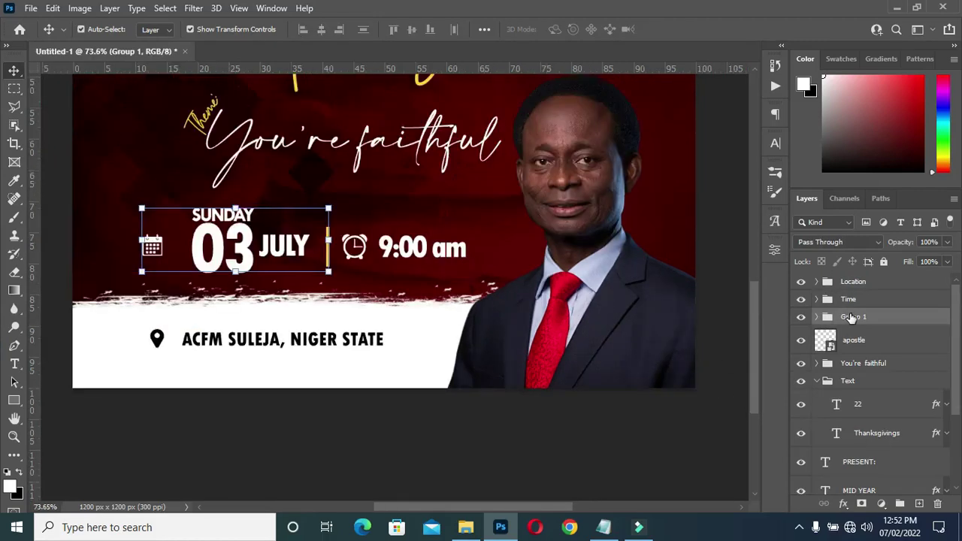
pyautogui.doubleClick(852, 316)
pyautogui.press('Return')
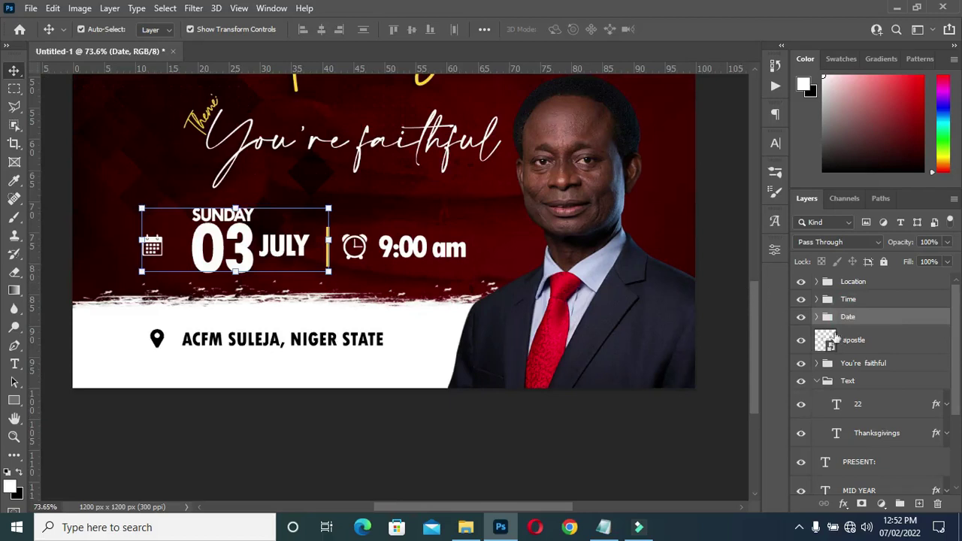
# Rasterize the apostle photo layer and apply the SkinFiner filter to it with its default settings.
pyautogui.click(858, 343)
pyautogui.scroll(2, 675, 374)
pyautogui.moveTo(756, 319); pyautogui.dragTo(750, 296)
pyautogui.rightClick(863, 342)
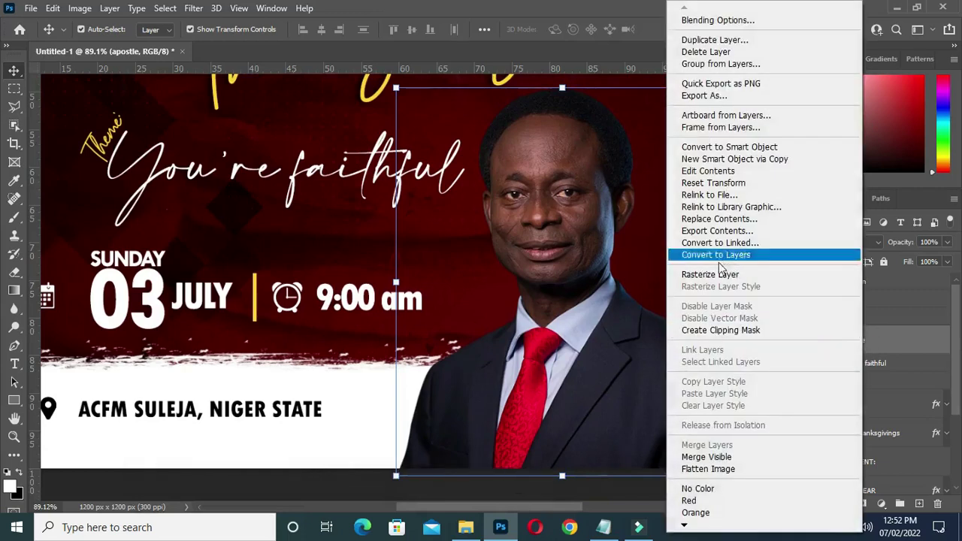
pyautogui.click(720, 274)
pyautogui.click(194, 8)
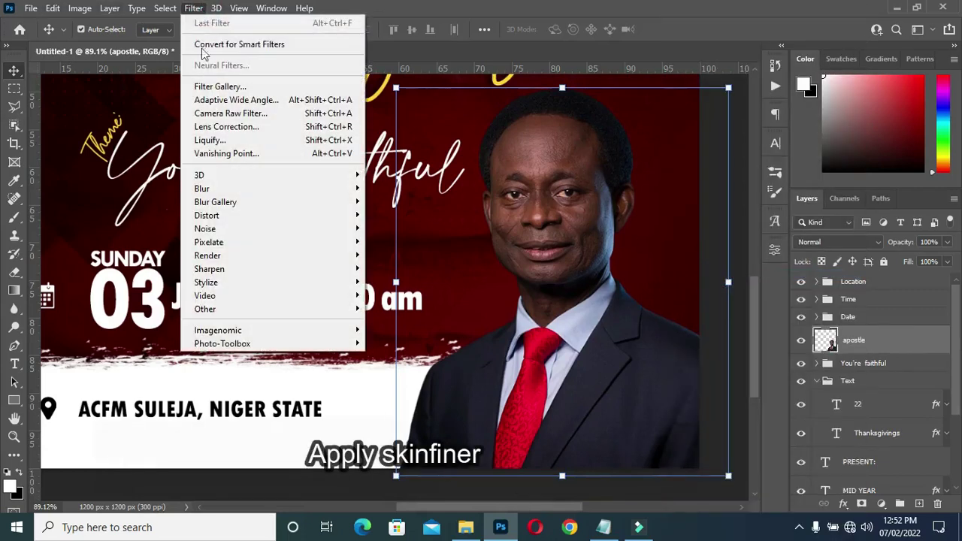
pyautogui.click(391, 343)
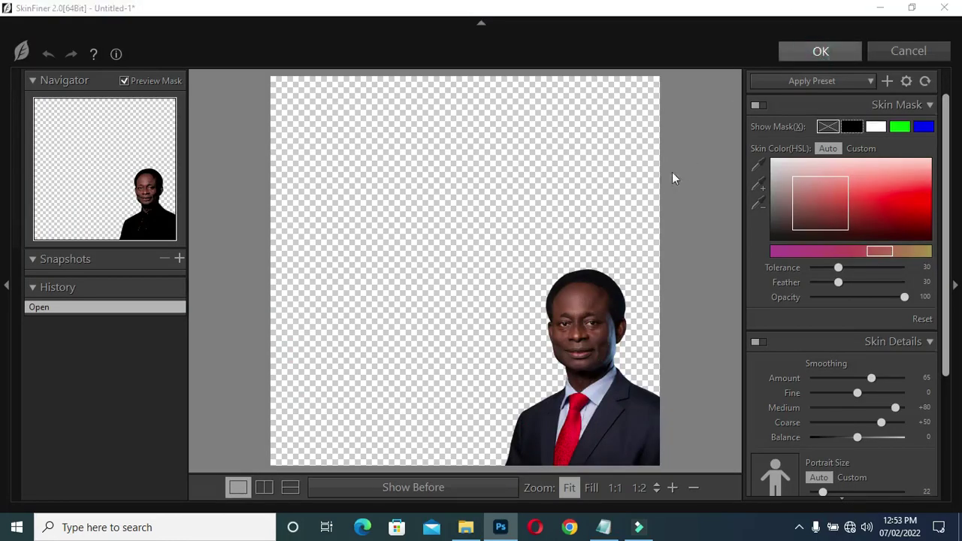
pyautogui.click(784, 53)
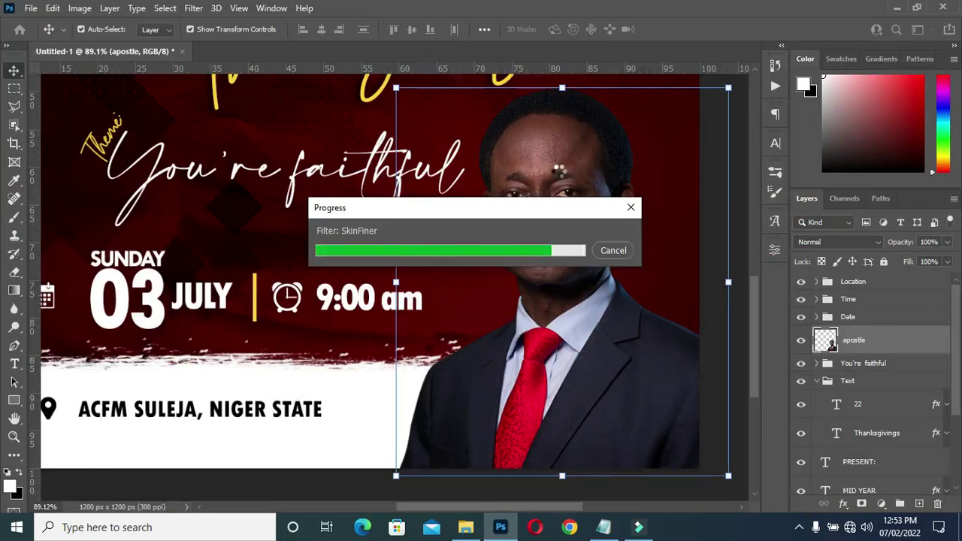
# Set the speaker photo's brightness to 64 and raise its contrast slightly with a Brightness/Contrast adjustment.
pyautogui.click(80, 8)
pyautogui.moveTo(106, 42)
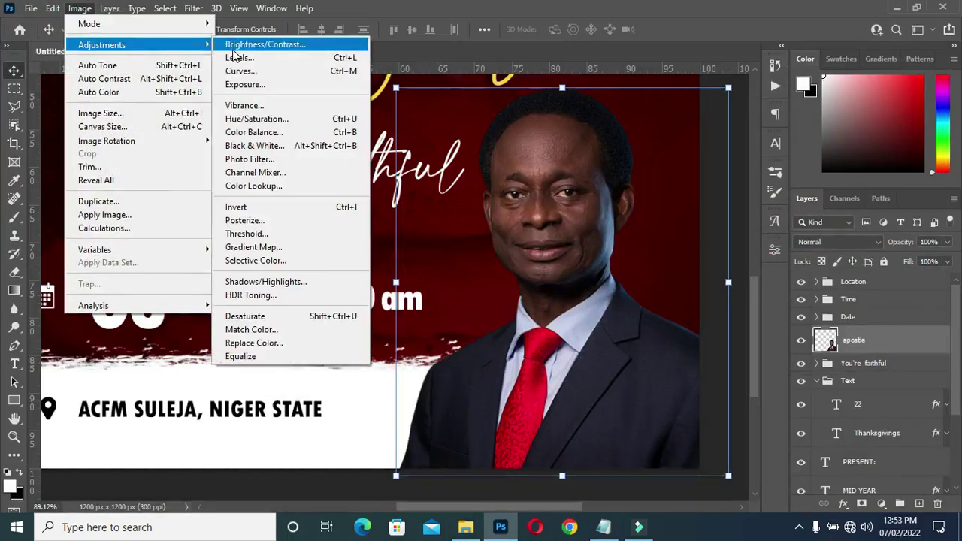
pyautogui.click(255, 42)
pyautogui.moveTo(489, 109); pyautogui.dragTo(327, 109)
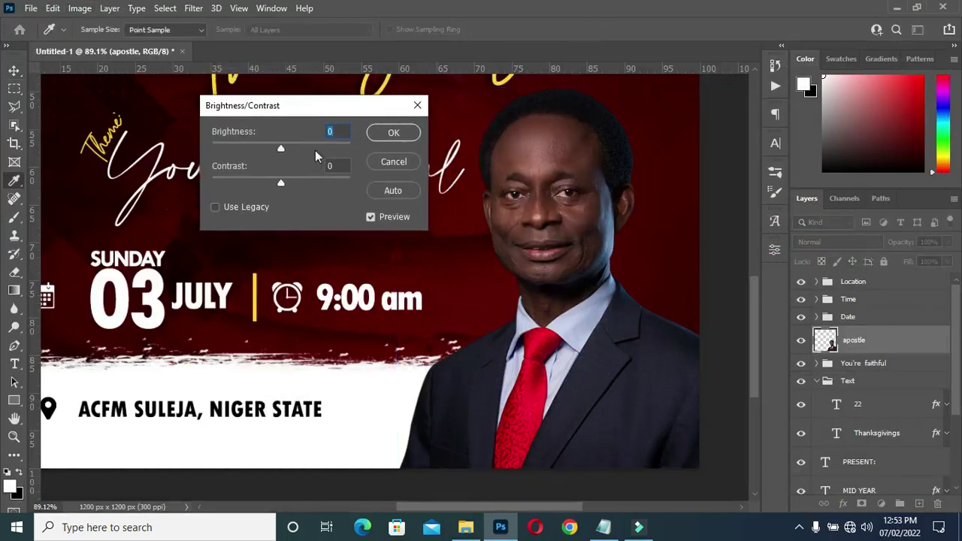
pyautogui.moveTo(280, 149); pyautogui.dragTo(299, 149)
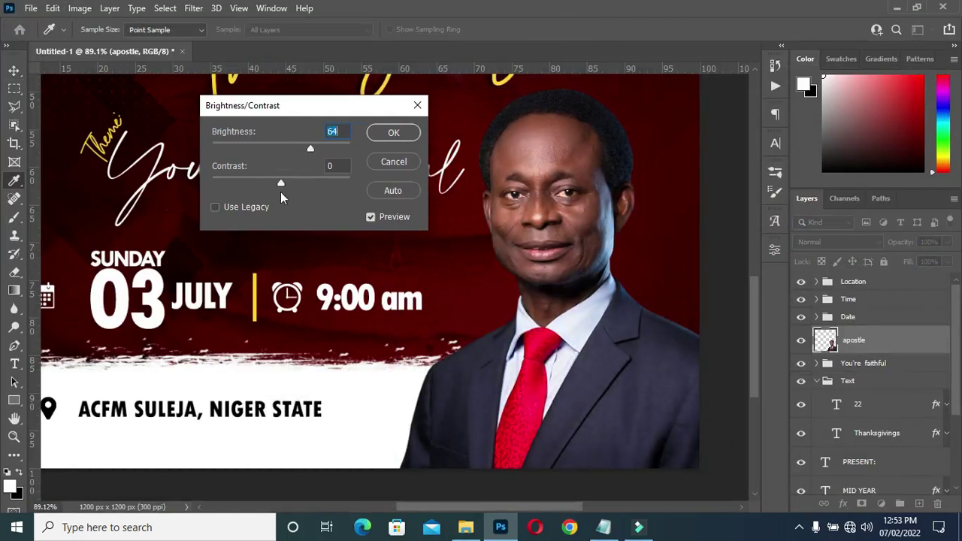
pyautogui.moveTo(284, 183); pyautogui.dragTo(294, 183)
pyautogui.click(393, 132)
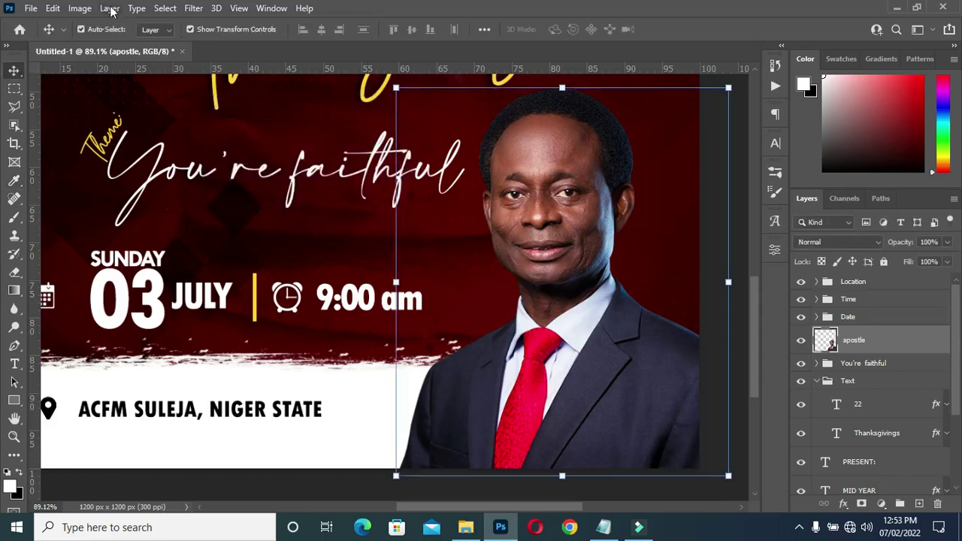
# Increase the vibrance of the speaker photo with a Vibrance adjustment.
pyautogui.click(80, 8)
pyautogui.moveTo(101, 45)
pyautogui.click(248, 105)
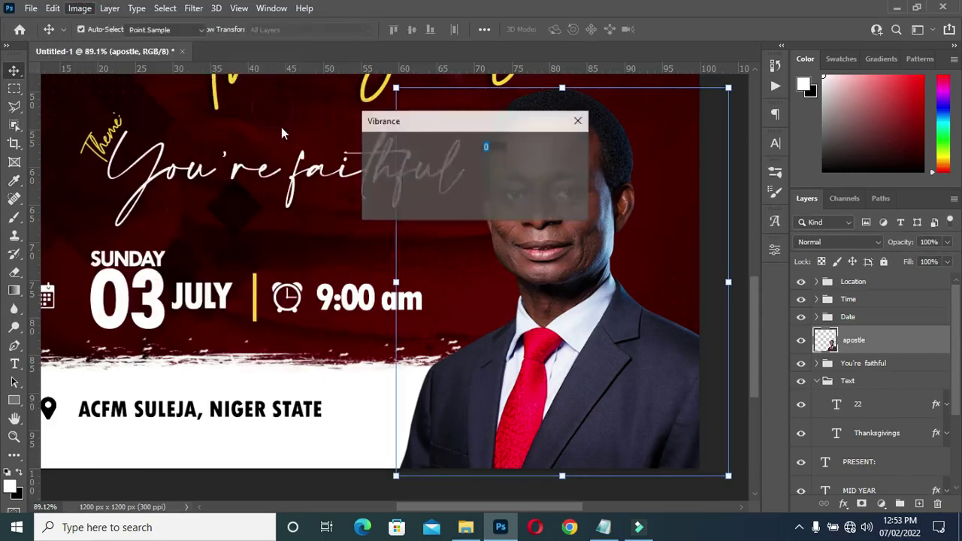
pyautogui.moveTo(441, 121); pyautogui.dragTo(238, 109)
pyautogui.moveTo(240, 157); pyautogui.dragTo(269, 158)
pyautogui.click(351, 136)
pyautogui.press('v')
# Draw a rectangle about 435 px by 59 px across the lower part of the speaker's suit, running past the flyer's edge.
pyautogui.hotkey('ctrl', '0')
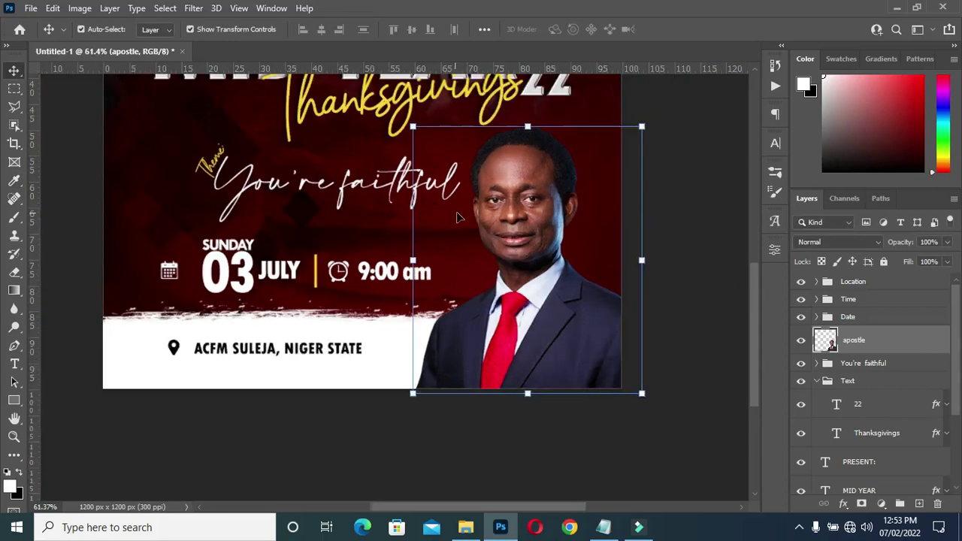
pyautogui.scroll(-1, 495, 394)
pyautogui.scroll(2, 495, 394)
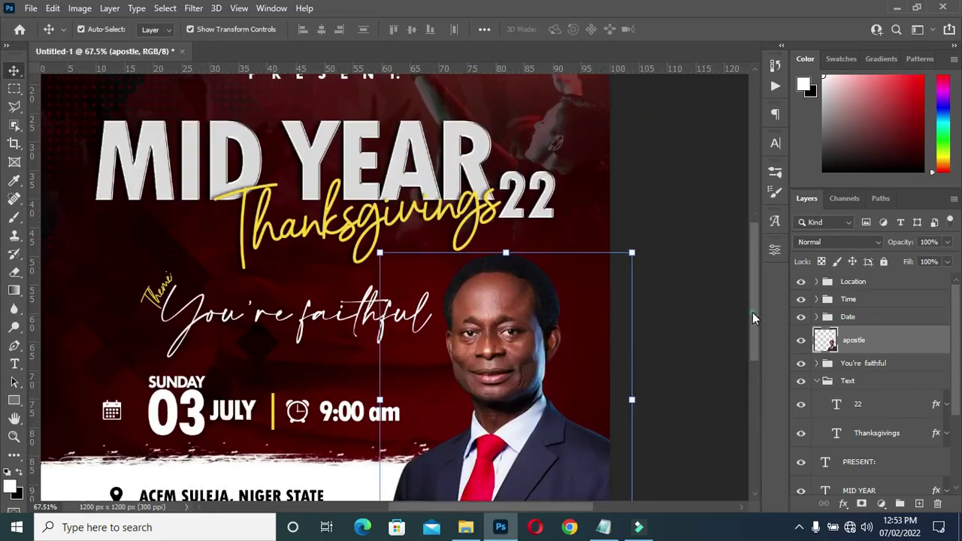
pyautogui.moveTo(752, 318); pyautogui.dragTo(751, 378)
pyautogui.scroll(1, 537, 295)
pyautogui.rightClick(13, 400)
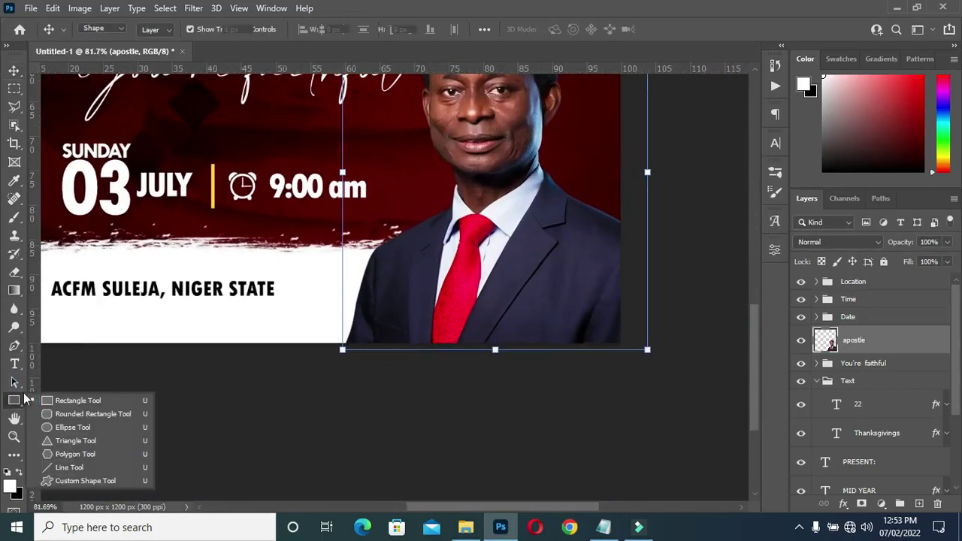
pyautogui.click(82, 399)
pyautogui.moveTo(636, 309); pyautogui.dragTo(384, 278)
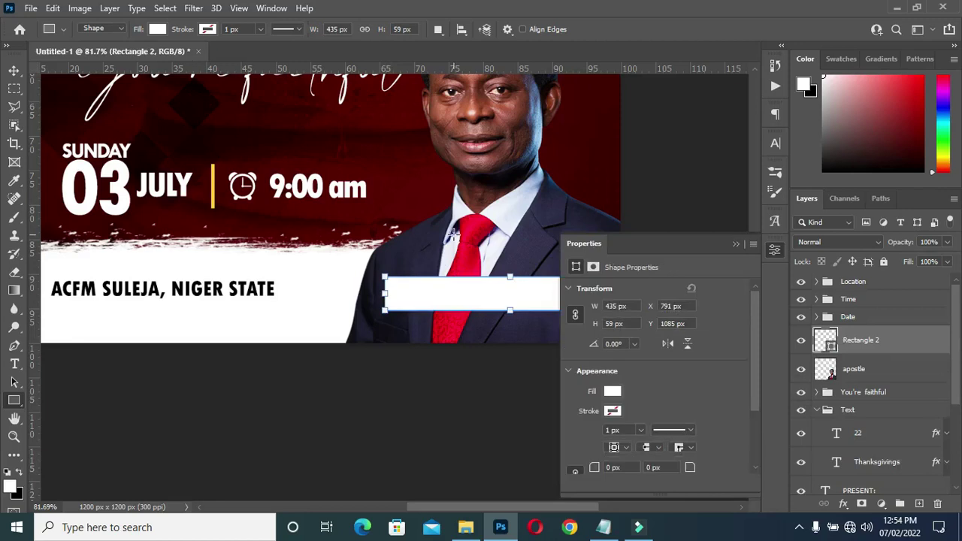
# Copy the colour code 740403 from the Notepad text file and apply it as the new rectangle's fill.
pyautogui.click(603, 528)
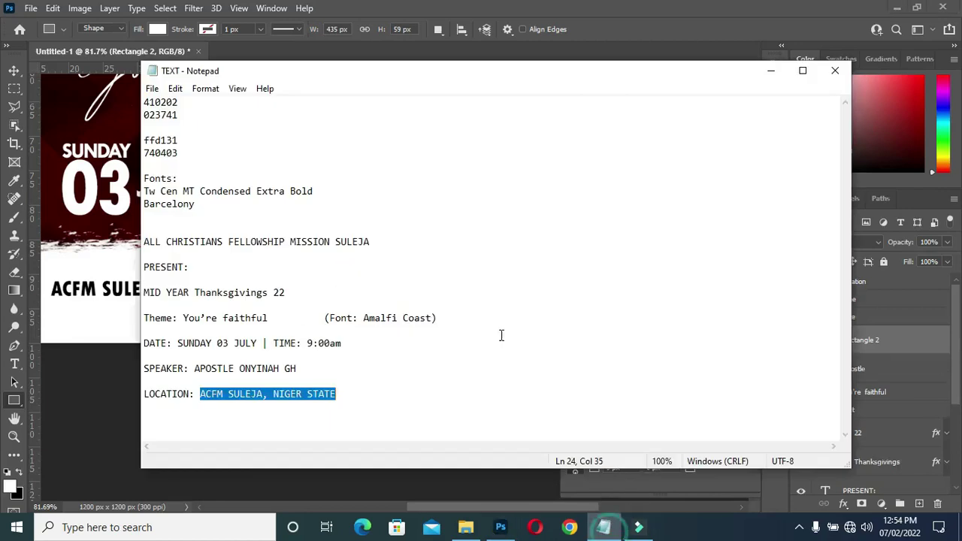
pyautogui.moveTo(179, 153); pyautogui.dragTo(144, 152)
pyautogui.hotkey('ctrl', 'c')
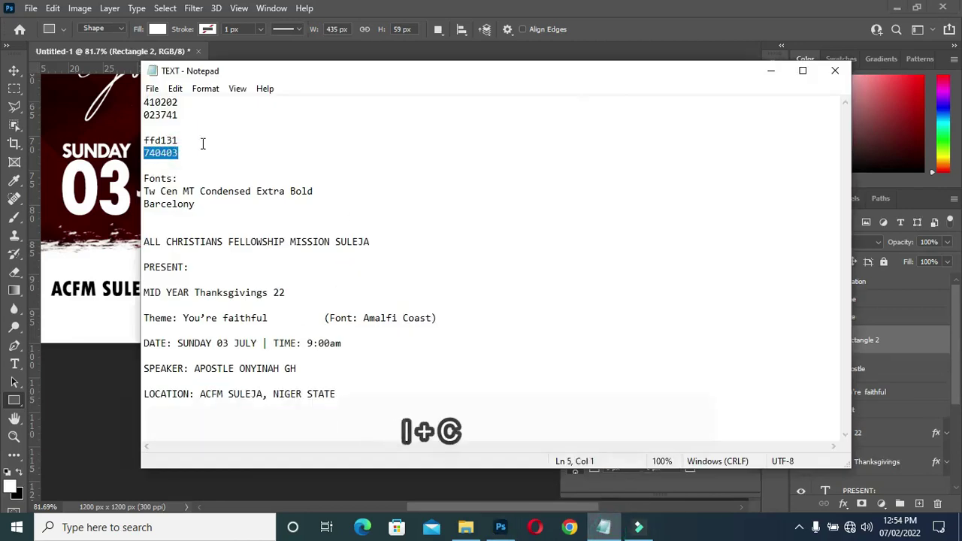
pyautogui.click(771, 71)
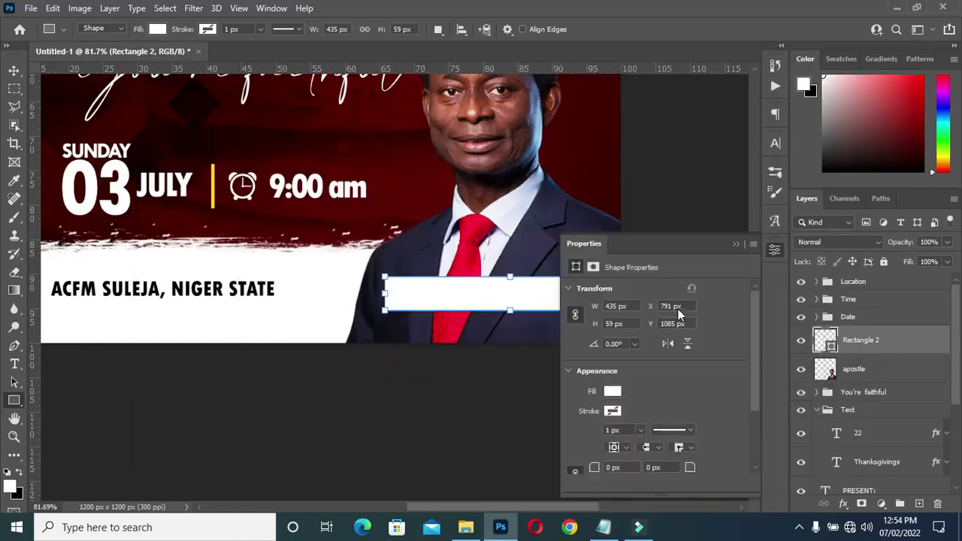
pyautogui.click(613, 392)
pyautogui.click(753, 300)
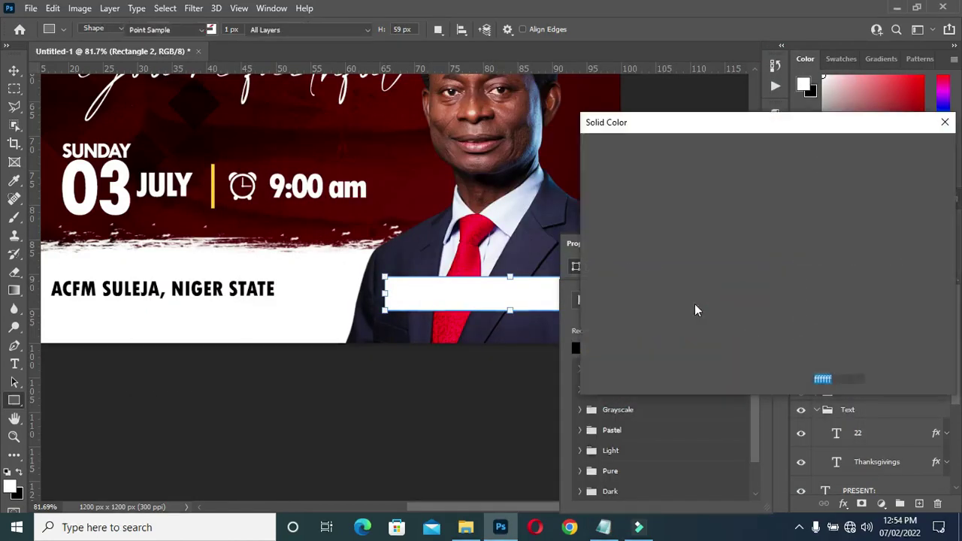
pyautogui.hotkey('ctrl', 'v')
pyautogui.click(910, 150)
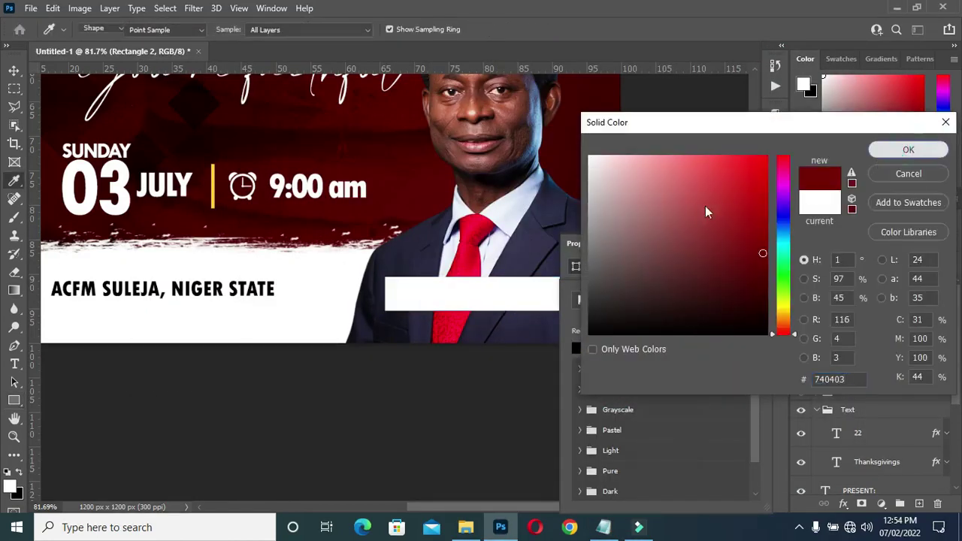
pyautogui.click(741, 244)
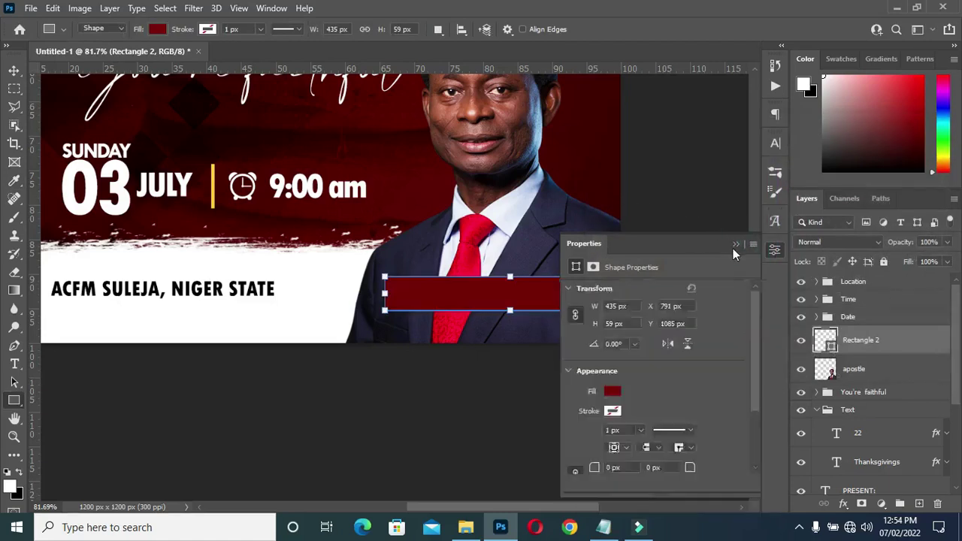
pyautogui.click(741, 244)
# Stretch the dark red rectangle leftward to about 107% width and set its opacity to 90%.
pyautogui.click(15, 70)
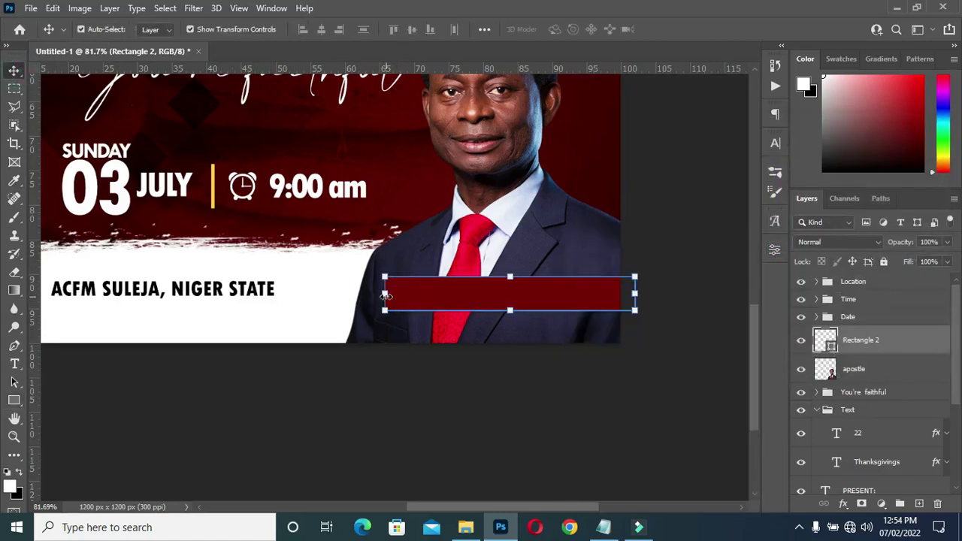
pyautogui.moveTo(385, 296); pyautogui.dragTo(368, 297)
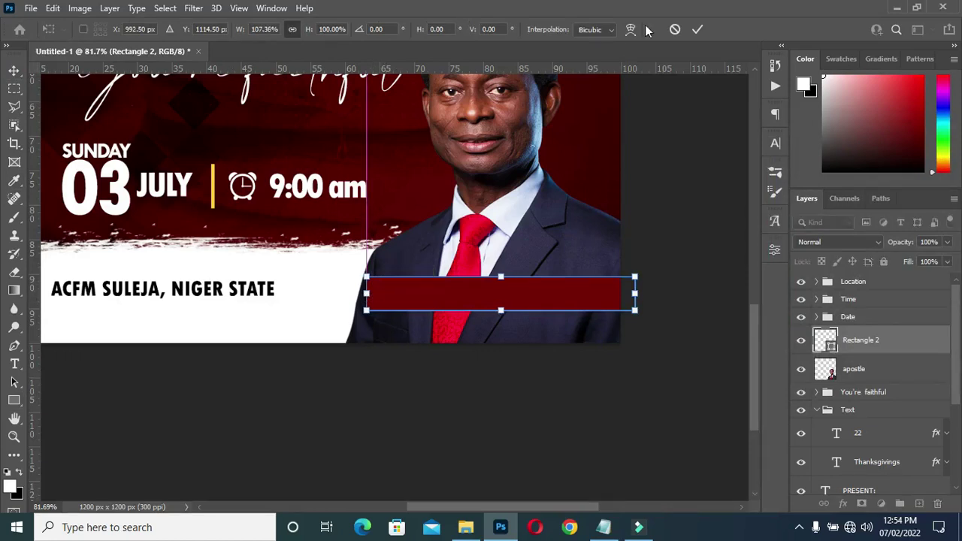
pyautogui.click(698, 29)
pyautogui.moveTo(906, 245); pyautogui.dragTo(889, 246)
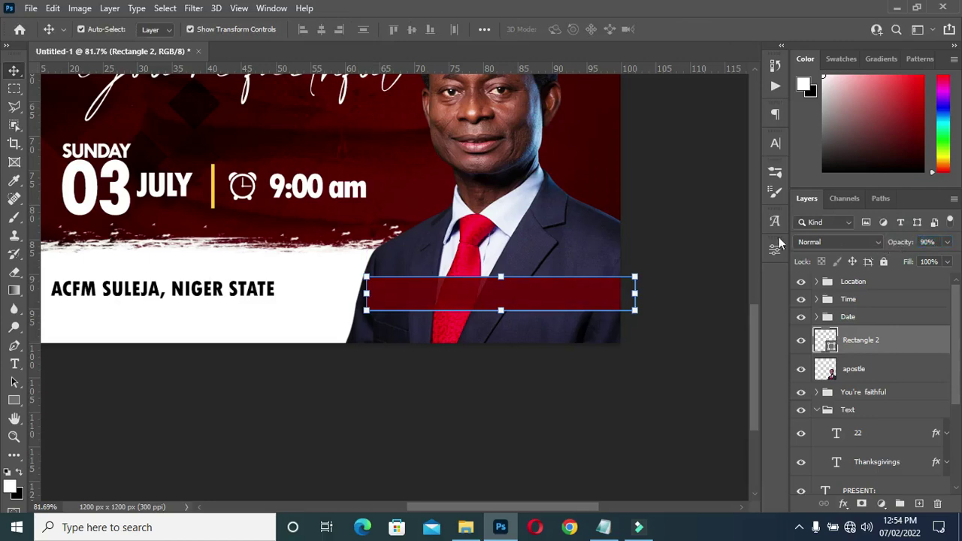
pyautogui.scroll(2, 756, 343)
pyautogui.scroll(-2, 758, 324)
pyautogui.click(678, 235)
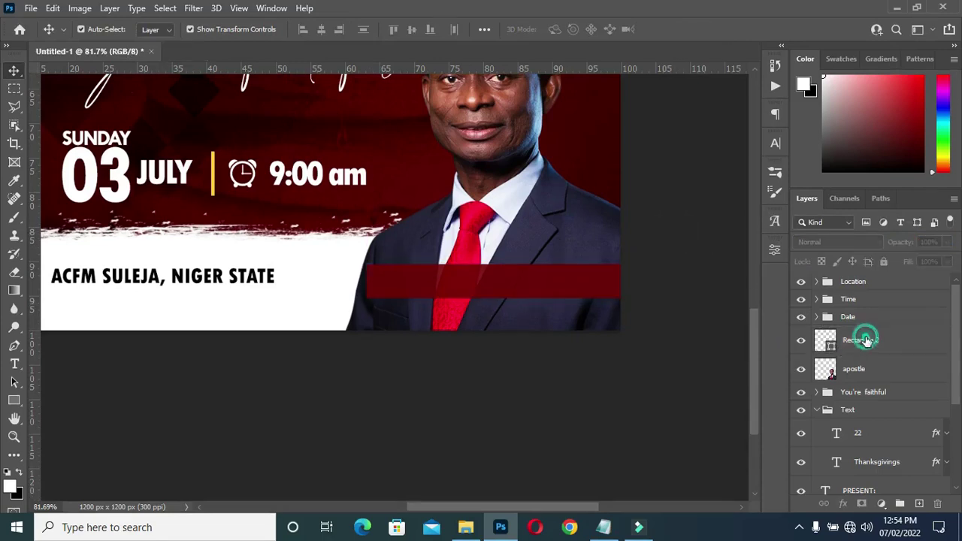
# Copy the SPEAKER line from the Notepad file and paste it as a new text layer above the dark red rectangle.
pyautogui.click(866, 340)
pyautogui.click(604, 527)
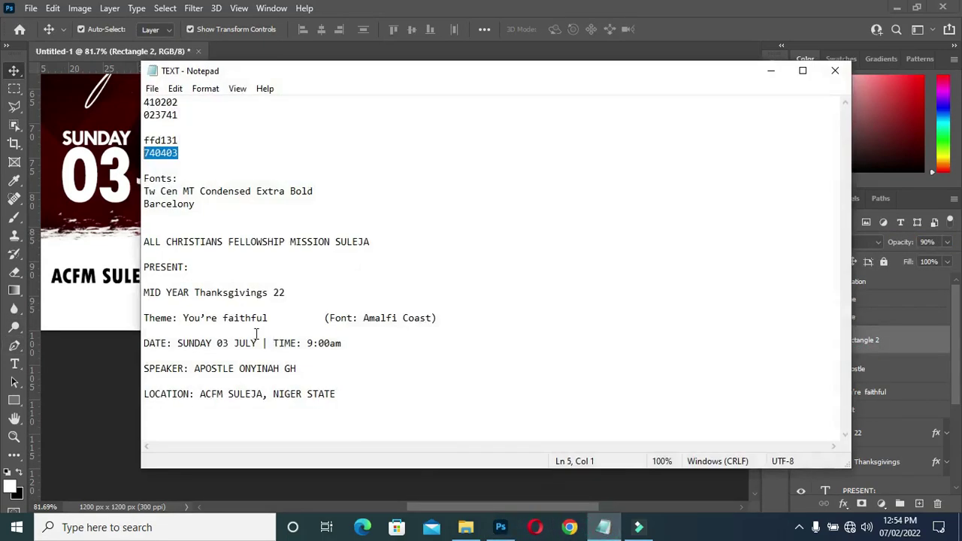
pyautogui.moveTo(145, 368); pyautogui.dragTo(297, 369)
pyautogui.hotkey('ctrl', 'c')
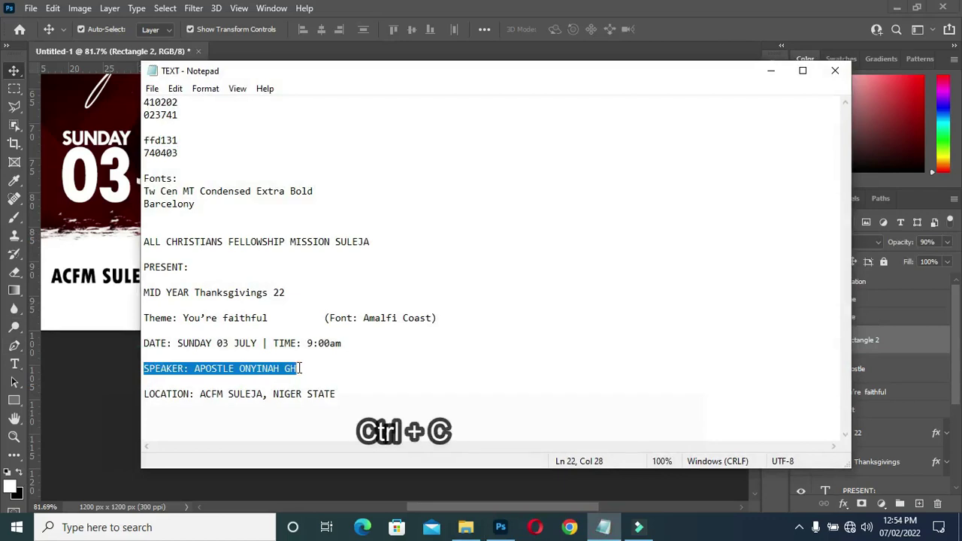
pyautogui.click(770, 71)
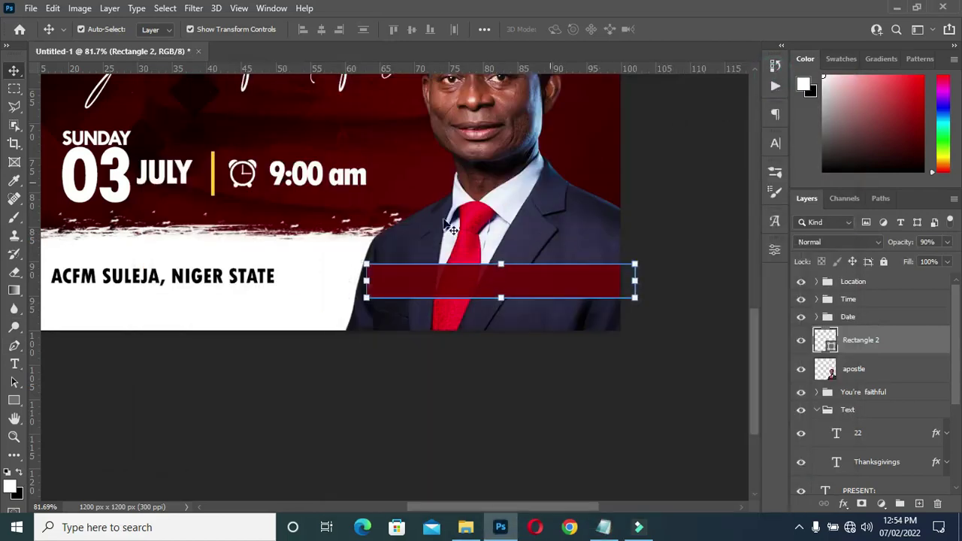
pyautogui.press('t')
pyautogui.click(335, 227)
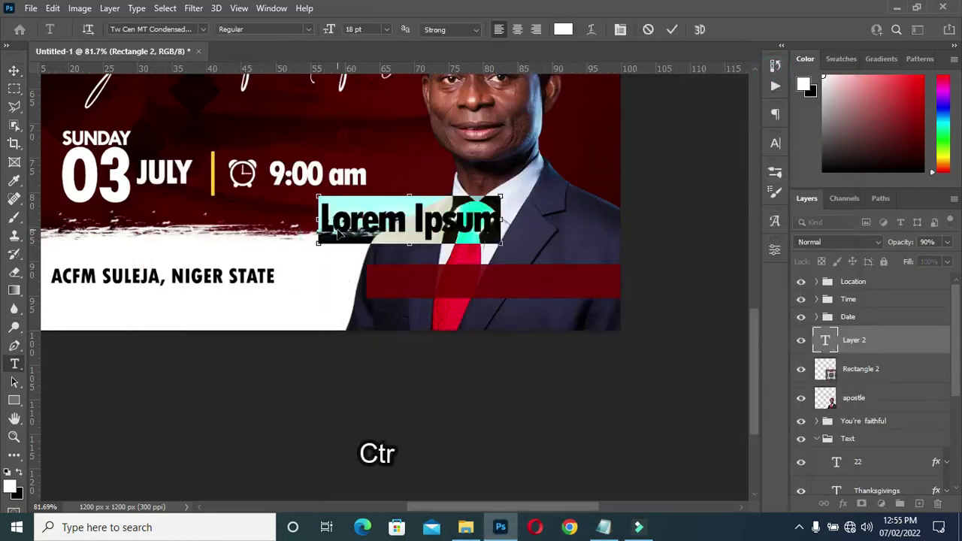
pyautogui.hotkey('ctrl', 'v')
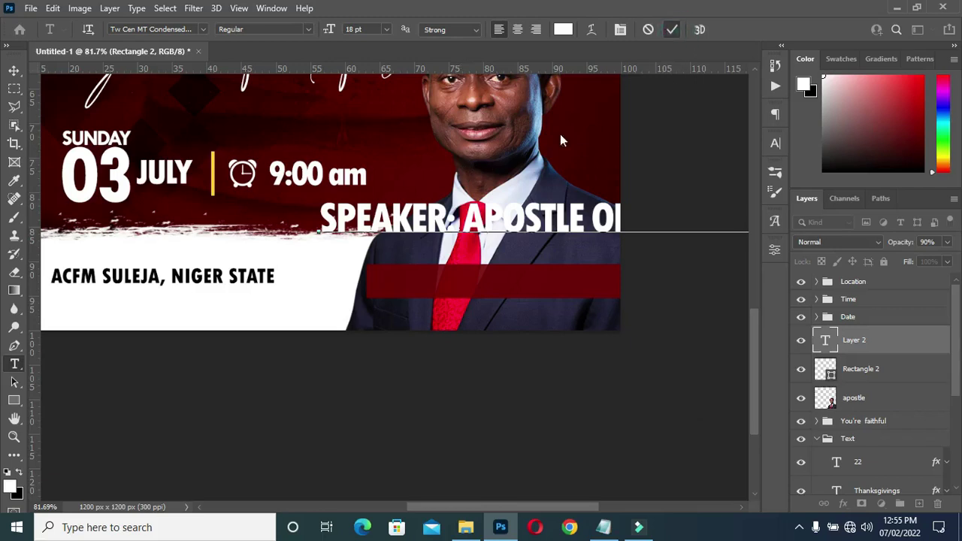
# Shrink the white speaker line to fit inside the dark red rectangle and place it over the bar.
pyautogui.click(672, 30)
pyautogui.press('v')
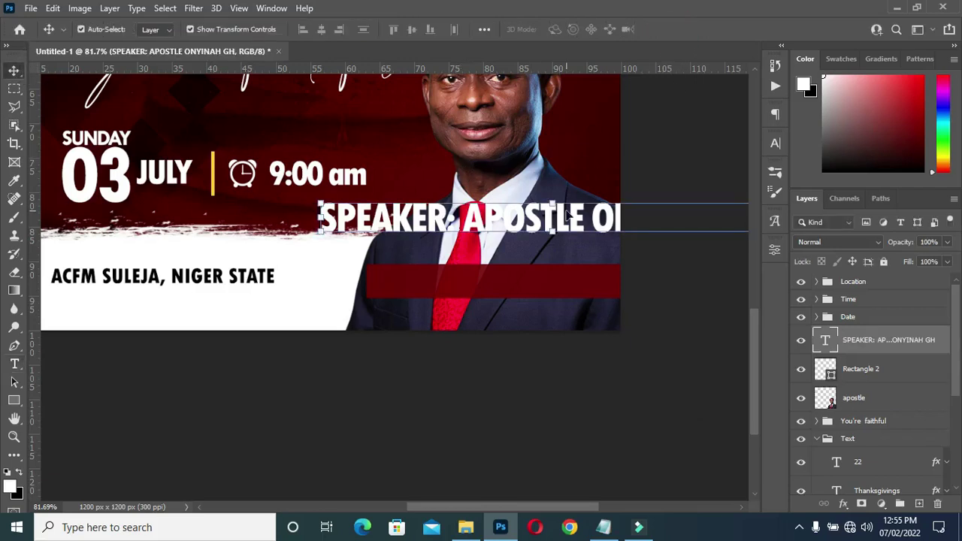
pyautogui.moveTo(572, 220); pyautogui.dragTo(405, 238)
pyautogui.moveTo(153, 238); pyautogui.dragTo(385, 238)
pyautogui.moveTo(515, 239); pyautogui.dragTo(530, 279)
pyautogui.moveTo(611, 285); pyautogui.dragTo(601, 285)
pyautogui.click(698, 31)
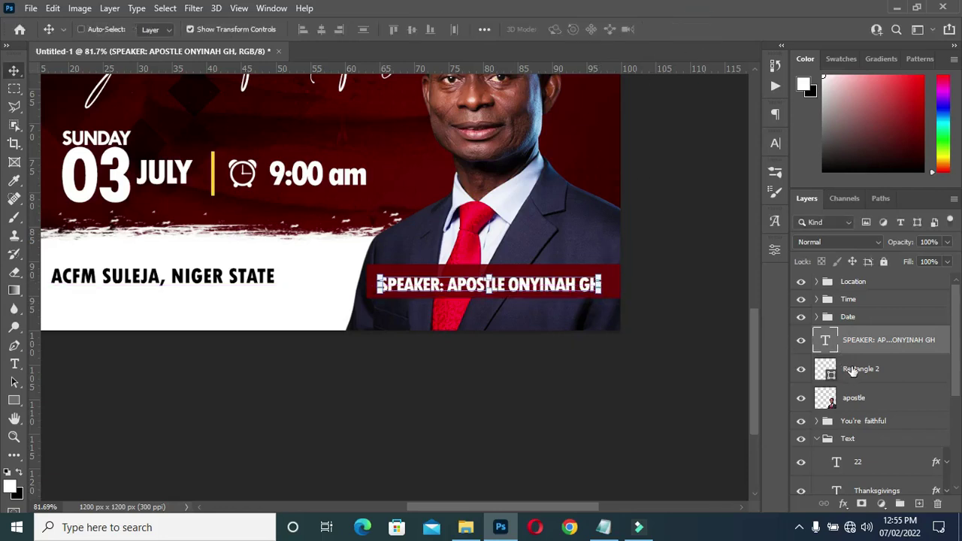
# Align the speaker text and the dark red rectangle to each other's horizontal and vertical centres.
pyautogui.hotkey('shift', 'alt', '[')
pyautogui.click(319, 30)
pyautogui.click(409, 31)
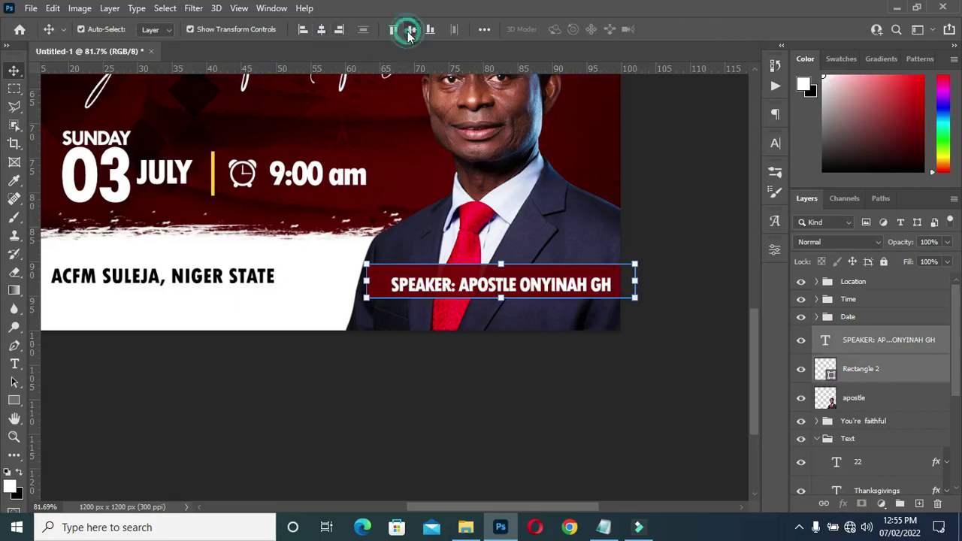
pyautogui.click(647, 124)
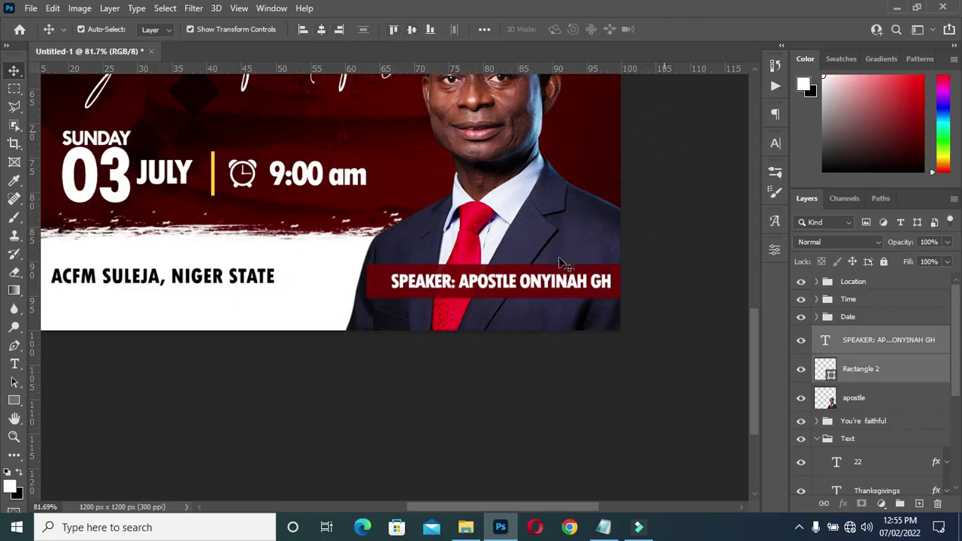
# Shift the speaker text slightly left within the dark red bar and enlarge it to about 105%.
pyautogui.moveTo(565, 292); pyautogui.dragTo(549, 291)
pyautogui.doubleClick(485, 282)
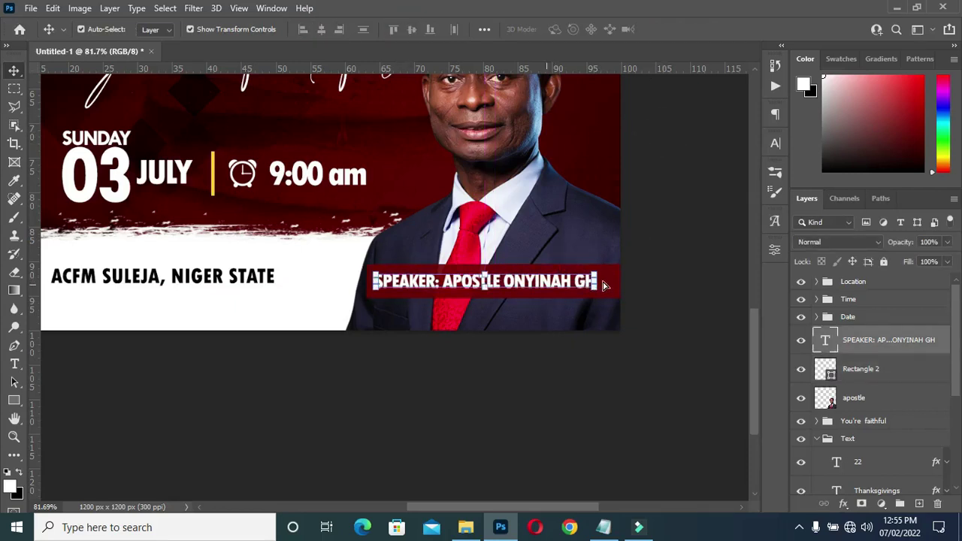
pyautogui.scroll(3, 578, 298)
pyautogui.moveTo(605, 278); pyautogui.dragTo(618, 279)
pyautogui.click(697, 30)
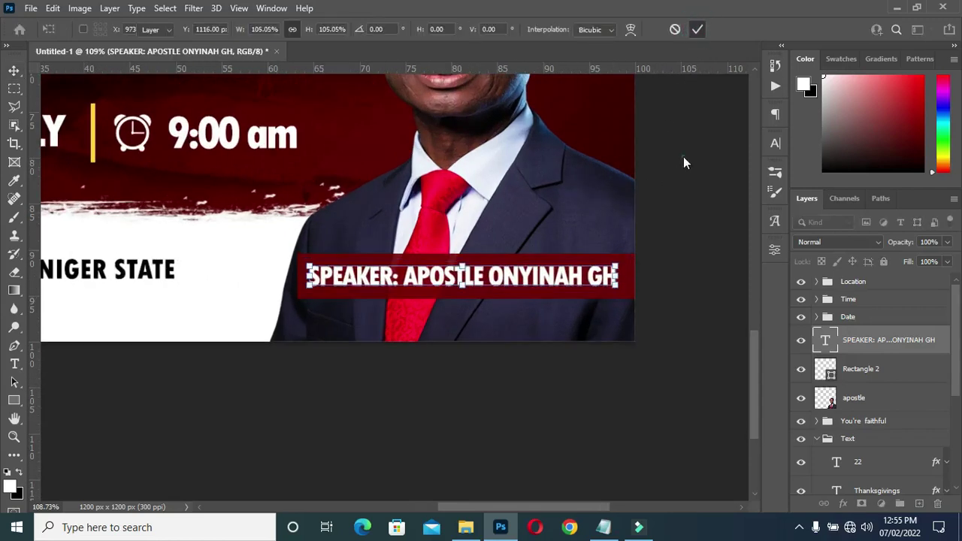
# Widen the letter spacing of the speaker text and scale it to about 85% so it fits the bar.
pyautogui.hotkey('ctrl', '0')
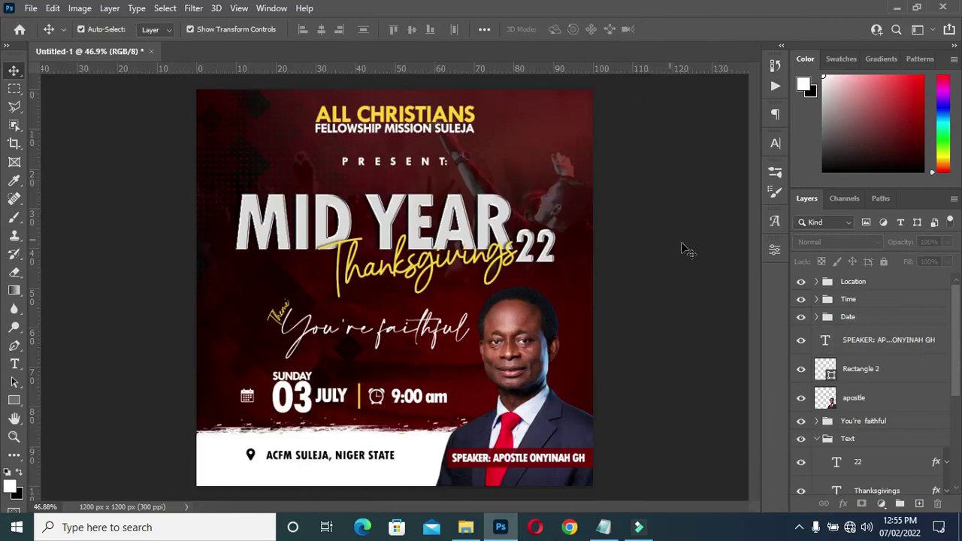
pyautogui.scroll(2, 582, 478)
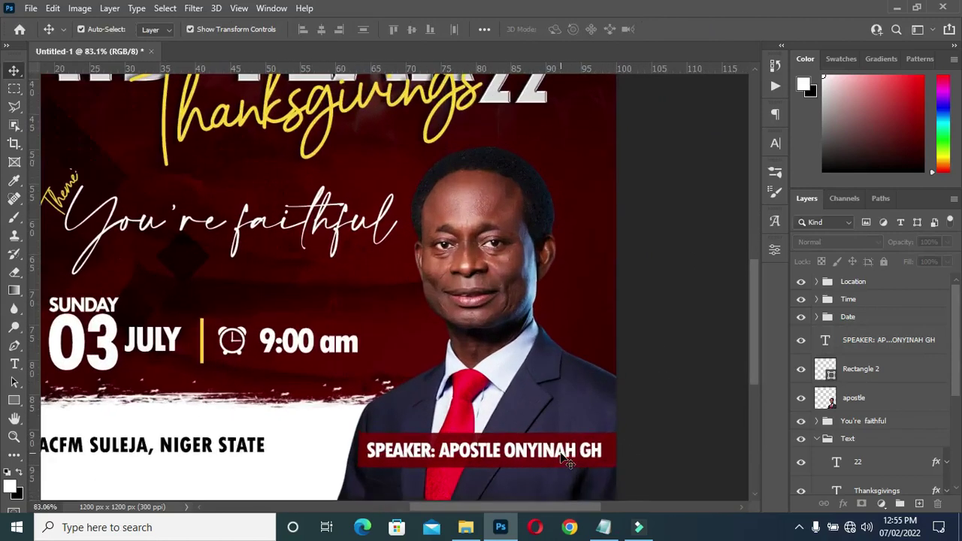
pyautogui.click(568, 458)
pyautogui.click(775, 143)
pyautogui.click(717, 194)
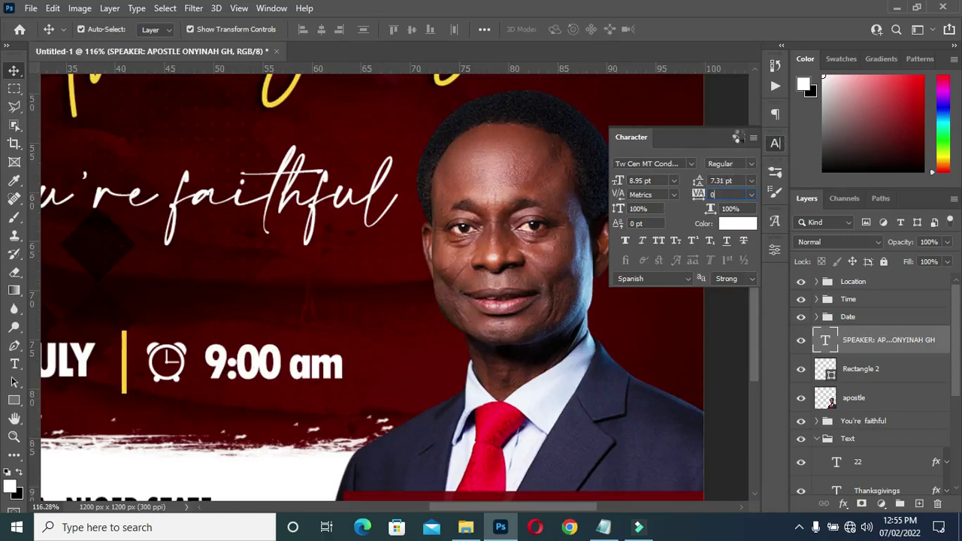
pyautogui.click(735, 142)
pyautogui.scroll(-5, 755, 361)
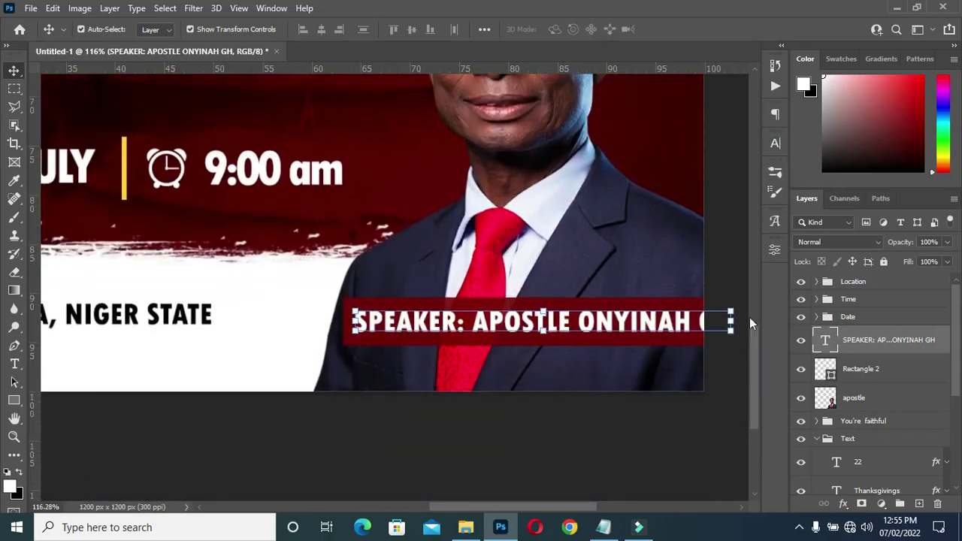
pyautogui.moveTo(733, 320); pyautogui.dragTo(677, 321)
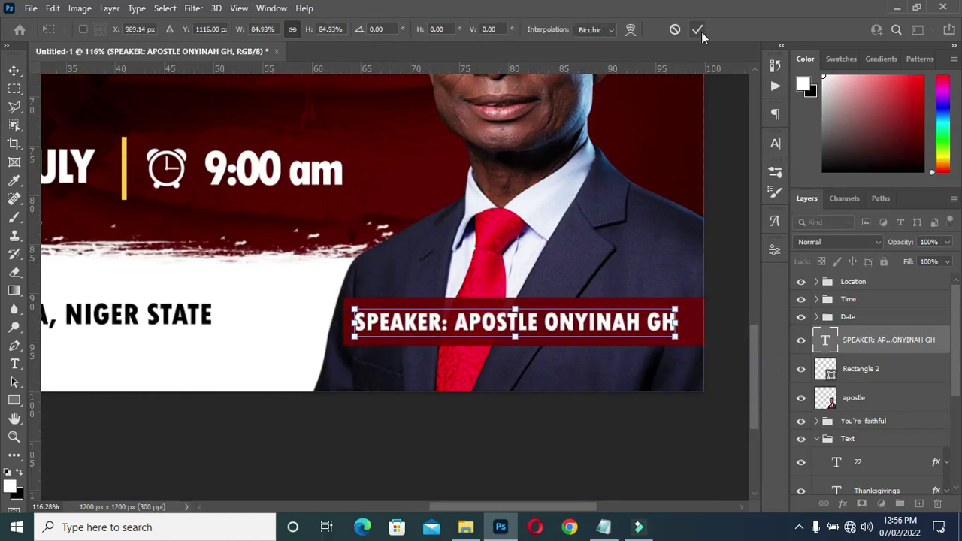
pyautogui.click(698, 30)
# Group the speaker photo, Rectangle 2 and speaker text layers and name the group Apostle.
pyautogui.hotkey('ctrl', '-')
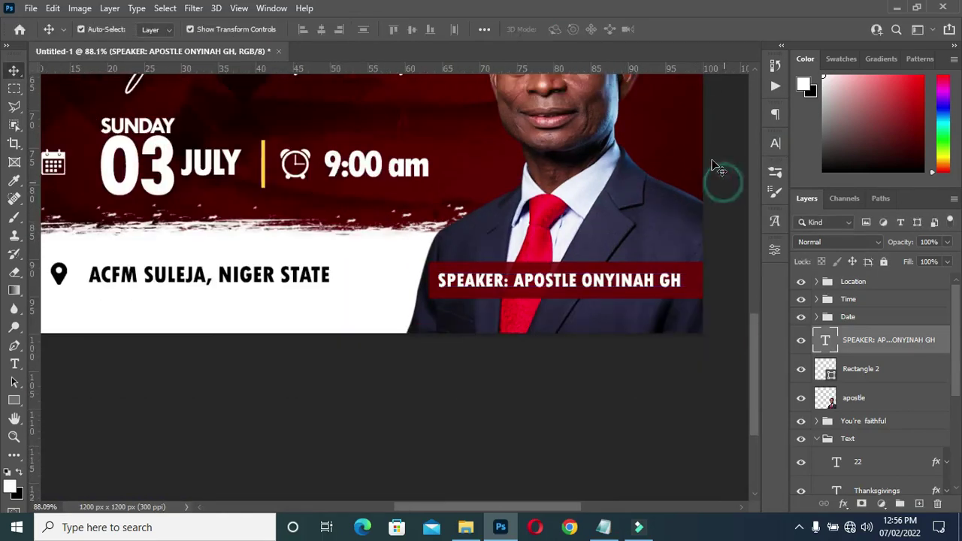
pyautogui.hotkey('ctrl', '0')
pyautogui.scroll(4, 492, 390)
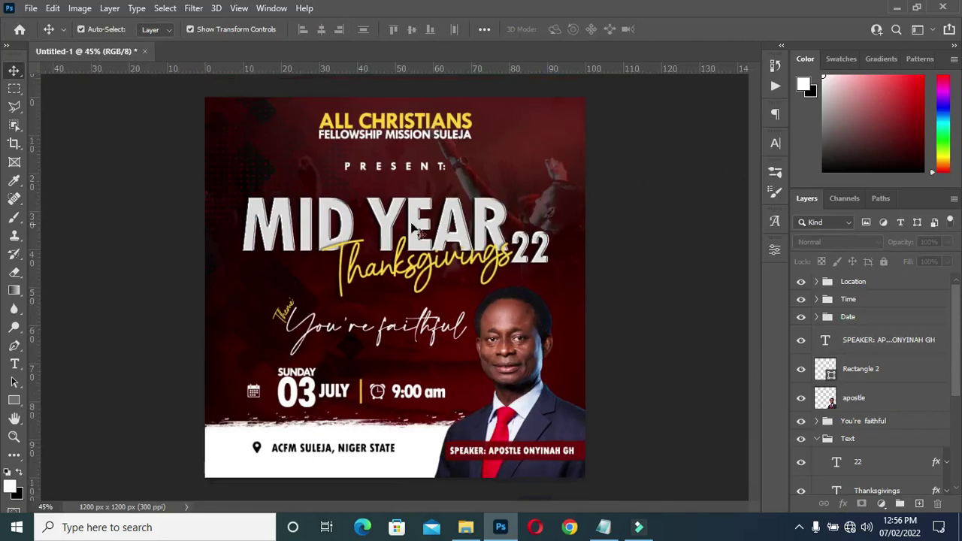
pyautogui.scroll(-4, 479, 427)
pyautogui.scroll(2, 479, 426)
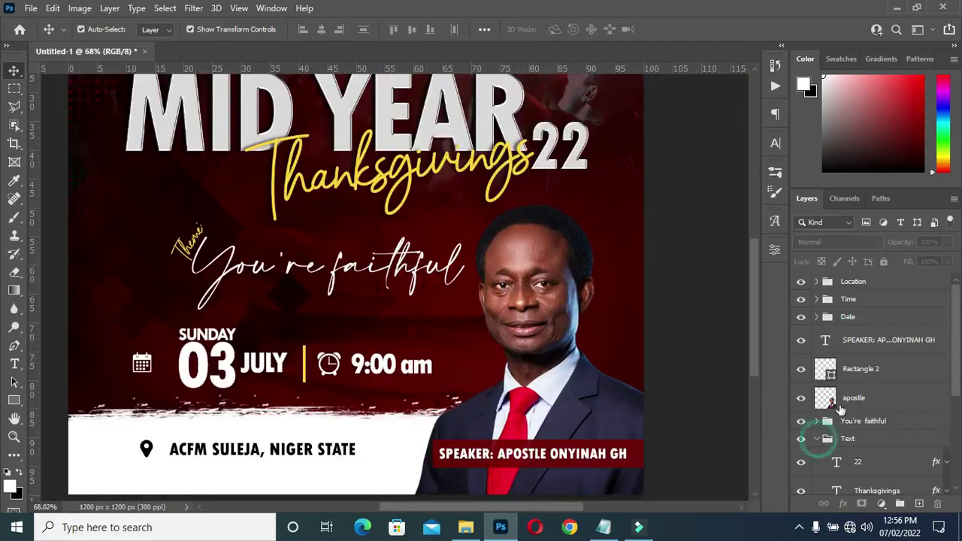
pyautogui.click(854, 398)
pyautogui.keyDown('shift'); pyautogui.click(857, 340); pyautogui.keyUp('shift')
pyautogui.hotkey('ctrl', 'g')
pyautogui.doubleClick(851, 335)
pyautogui.write('Apostle')
# Move the MID YEAR layer into the Text group below Thanksgivings and collapse the group.
pyautogui.click(860, 394)
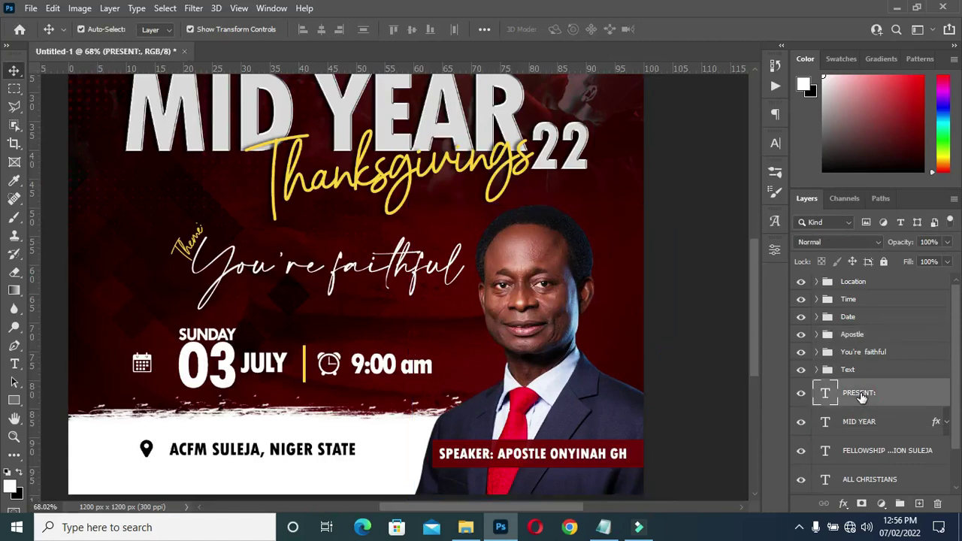
pyautogui.keyDown('ctrl'); pyautogui.click(863, 397); pyautogui.keyUp('ctrl')
pyautogui.click(818, 371)
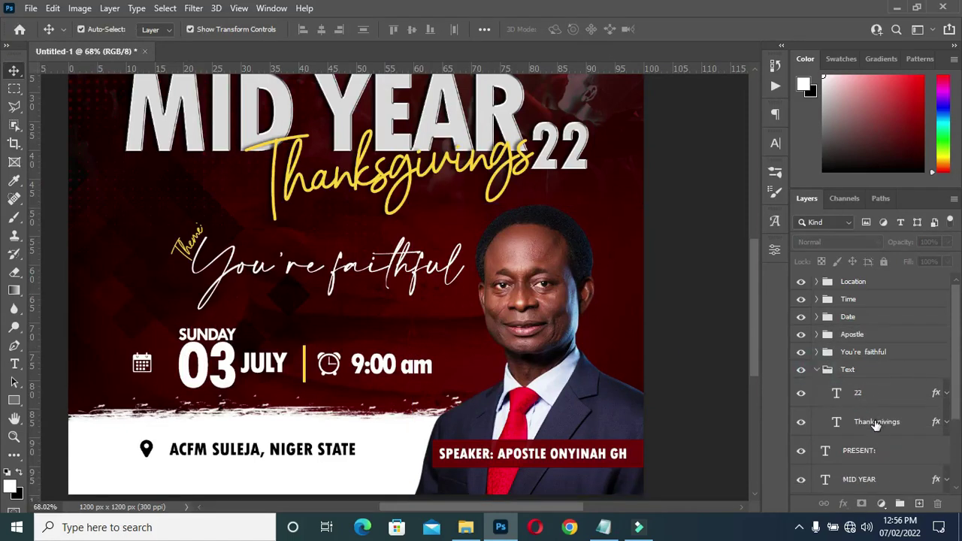
pyautogui.scroll(-1, 876, 423)
pyautogui.click(870, 444)
pyautogui.moveTo(870, 445); pyautogui.dragTo(818, 336)
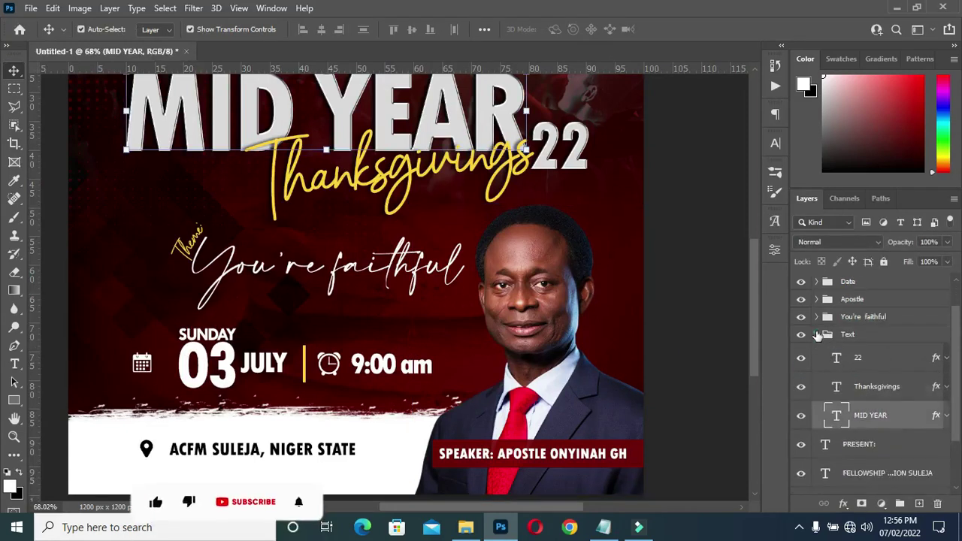
pyautogui.click(818, 336)
# Put the PRESENT: text layer into a group of its own.
pyautogui.click(860, 371)
pyautogui.moveTo(859, 371); pyautogui.dragTo(849, 370)
pyautogui.click(857, 369)
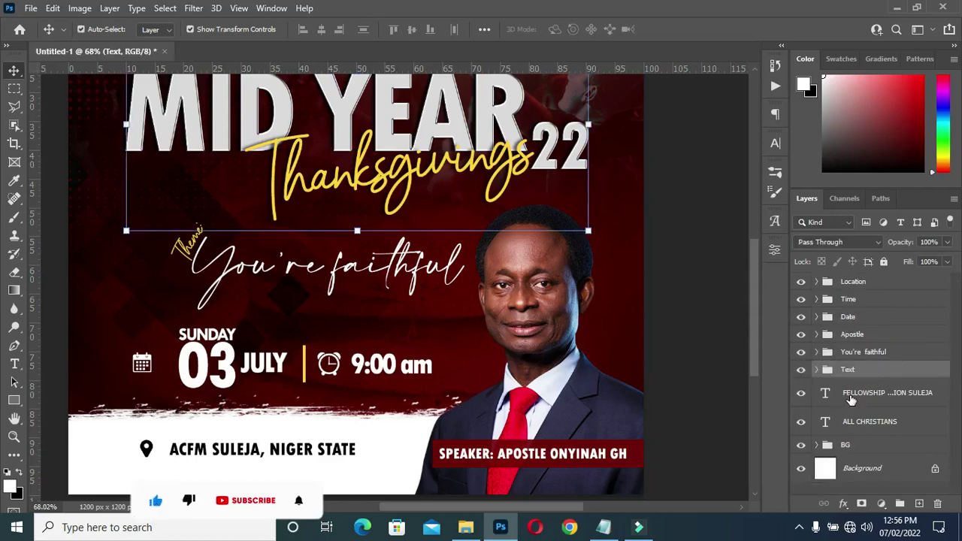
pyautogui.hotkey('ctrl', 'g')
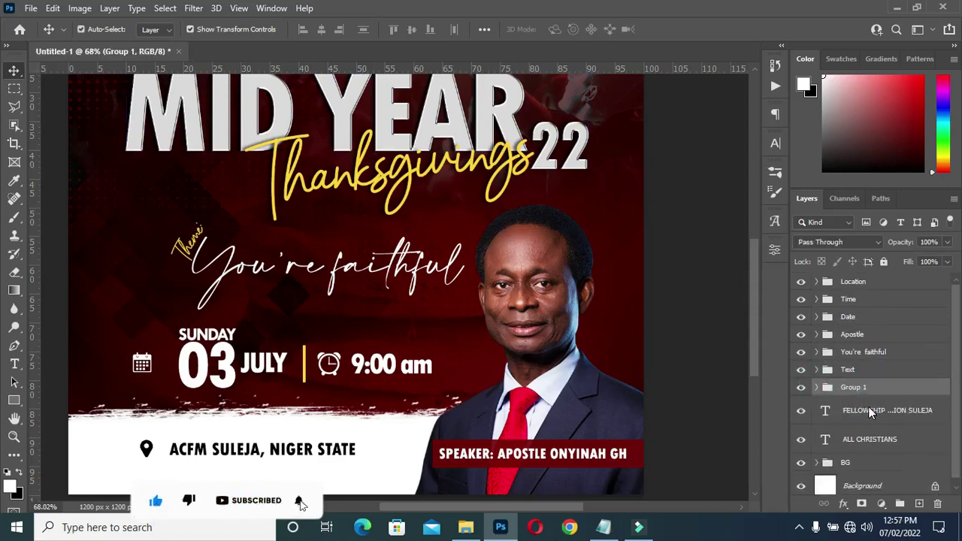
# Group the FELLOWSHIP MISSION SULEJA and ALL CHRISTIANS text layers and name the group Heading.
pyautogui.click(869, 411)
pyautogui.keyDown('shift'); pyautogui.click(869, 444); pyautogui.keyUp('shift')
pyautogui.hotkey('ctrl', 'g')
pyautogui.doubleClick(854, 405)
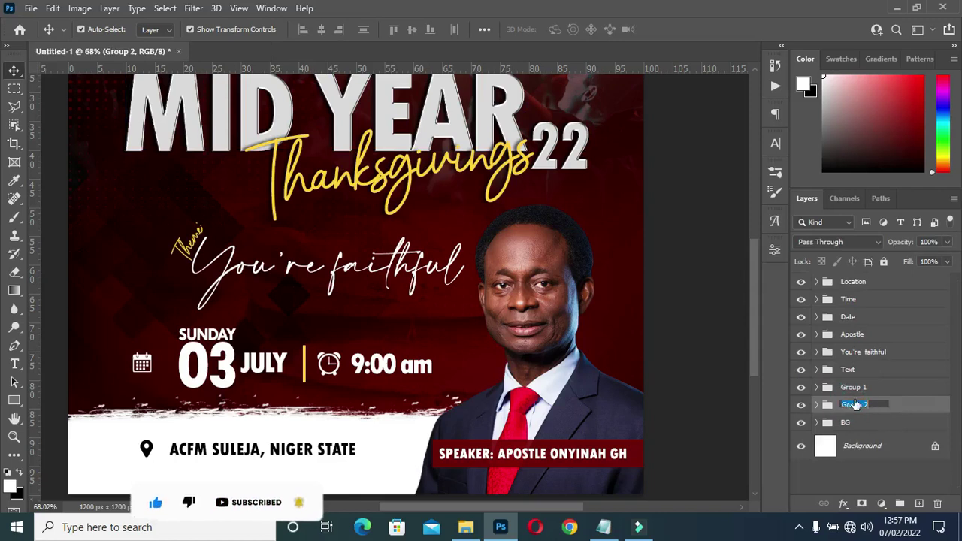
pyautogui.write('Heading')
pyautogui.press('Return')
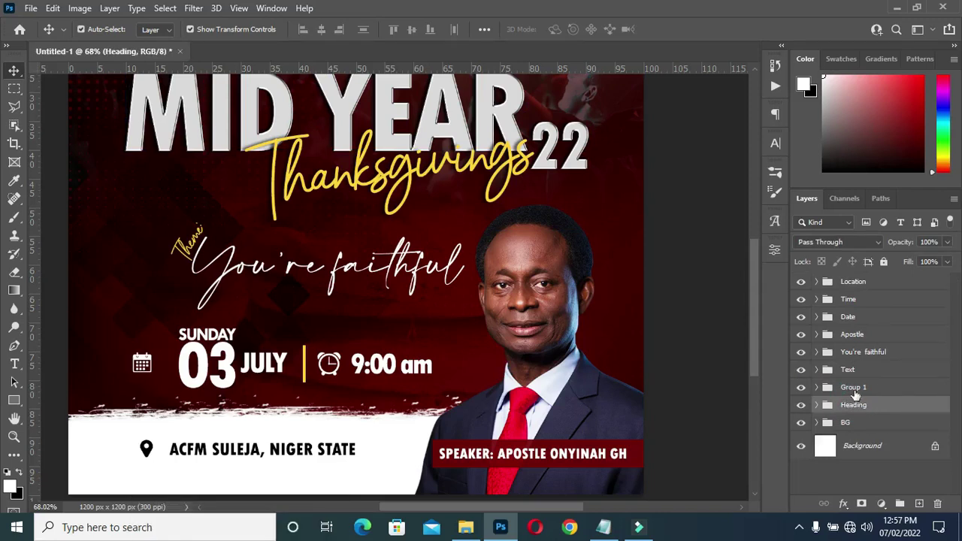
# Rename Group 1 as Present.
pyautogui.doubleClick(855, 387)
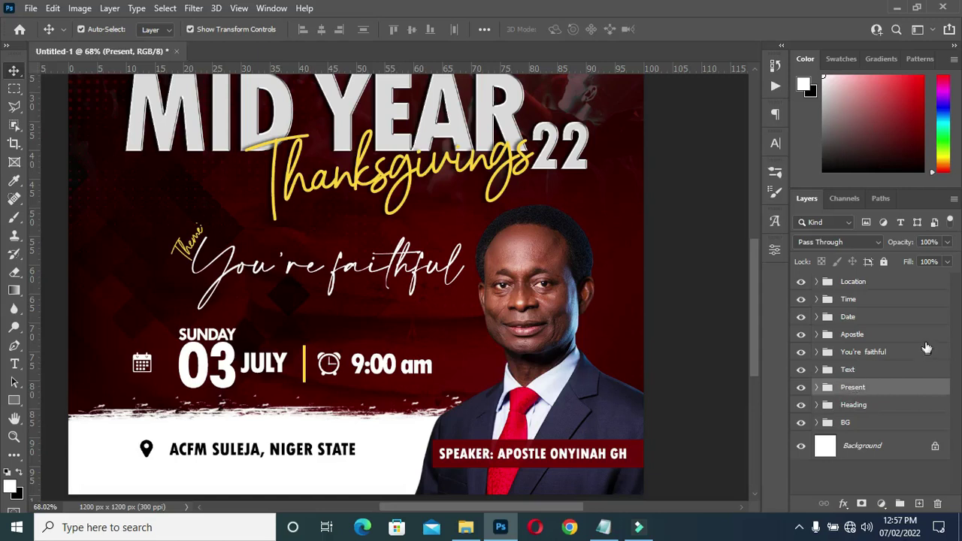
pyautogui.scroll(-4, 742, 301)
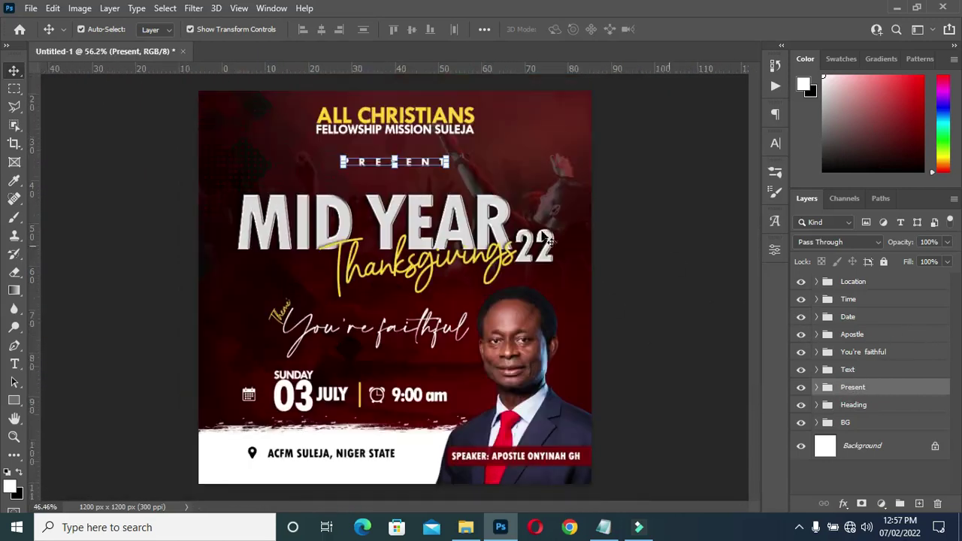
pyautogui.scroll(1, 679, 339)
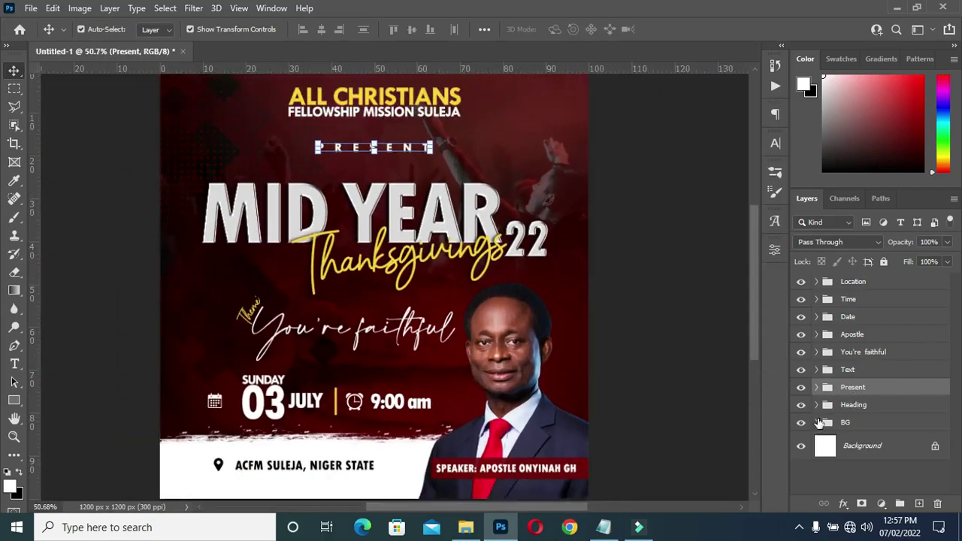
# Copy the colour code 023741 from the Notepad text file and apply it to the Color Fill 1 background layer.
pyautogui.click(168, 359)
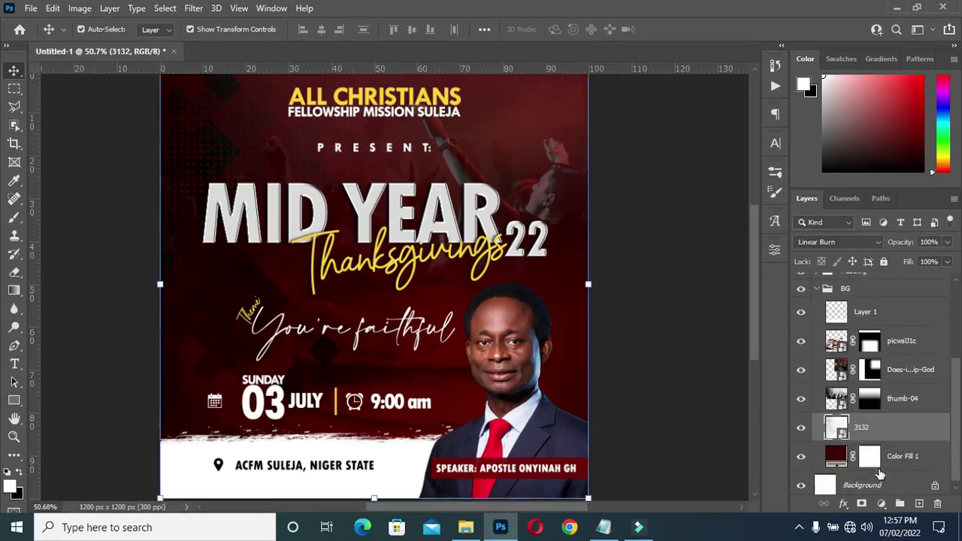
pyautogui.click(603, 527)
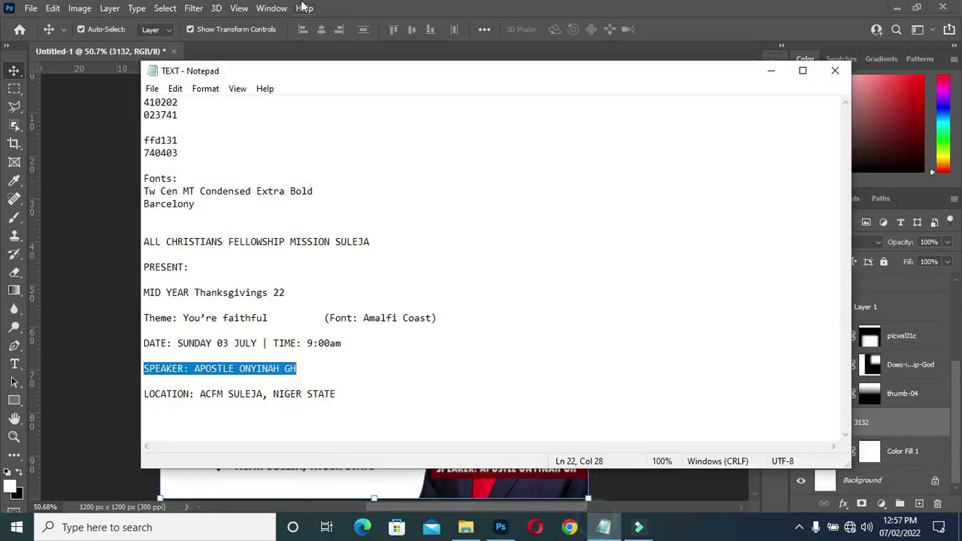
pyautogui.hotkey('ctrl', 'c')
pyautogui.moveTo(180, 115); pyautogui.dragTo(144, 114)
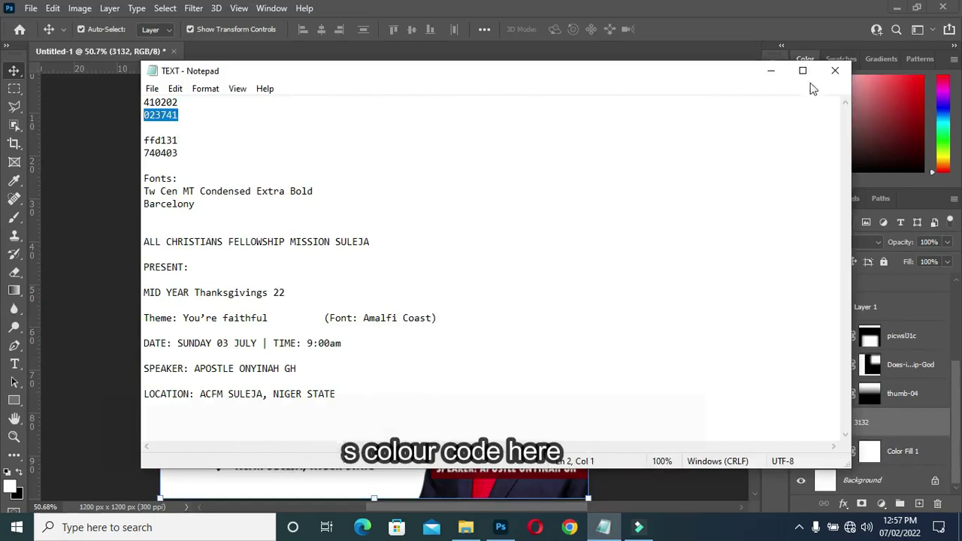
pyautogui.click(769, 70)
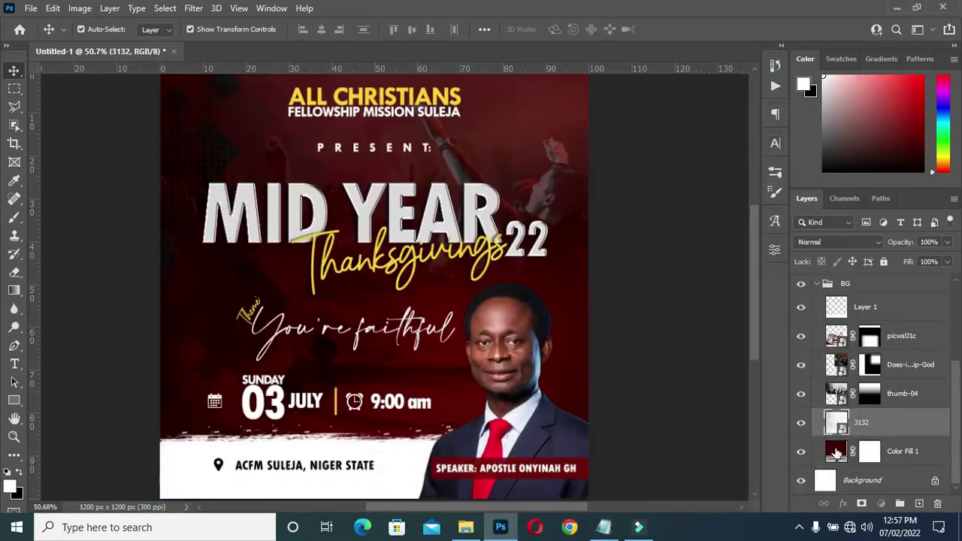
pyautogui.doubleClick(836, 451)
pyautogui.hotkey('ctrl', 'v')
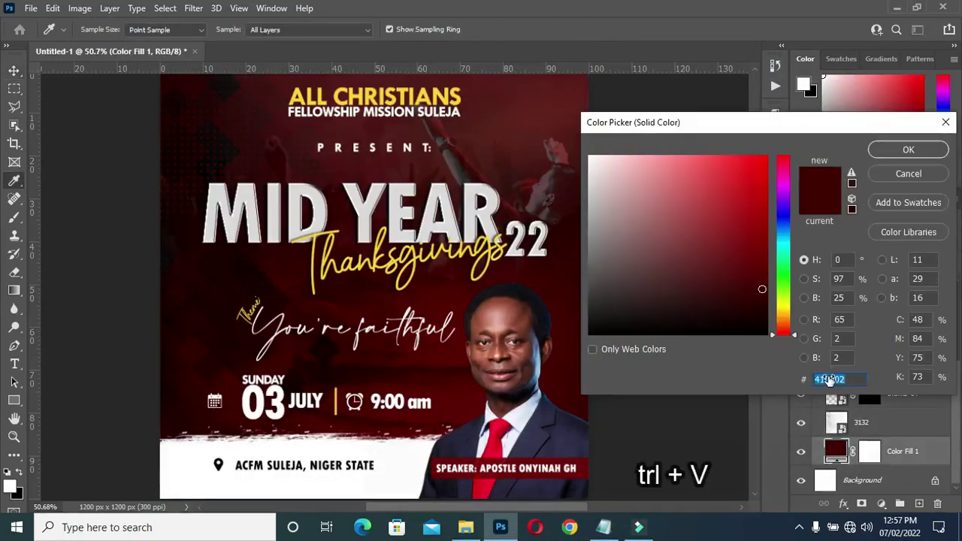
pyautogui.click(908, 151)
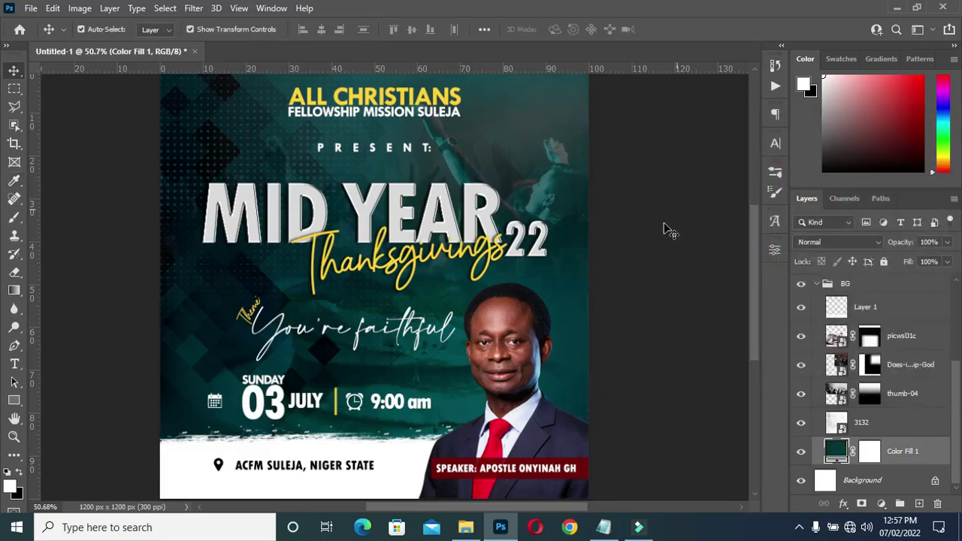
# Collapse the BG group and examine the whole flyer with its new background colour.
pyautogui.scroll(2, 827, 330)
pyautogui.click(818, 337)
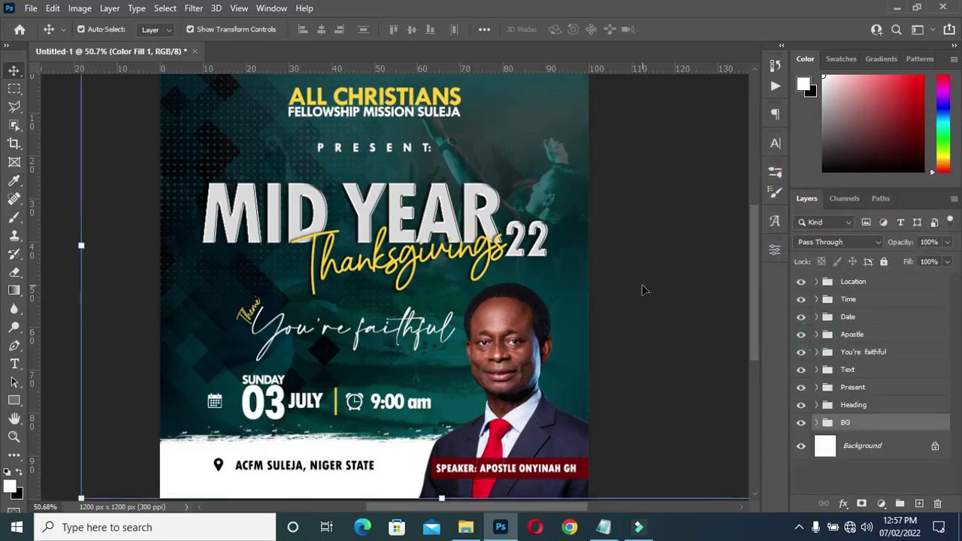
pyautogui.click(643, 282)
pyautogui.hotkey('ctrl', '0')
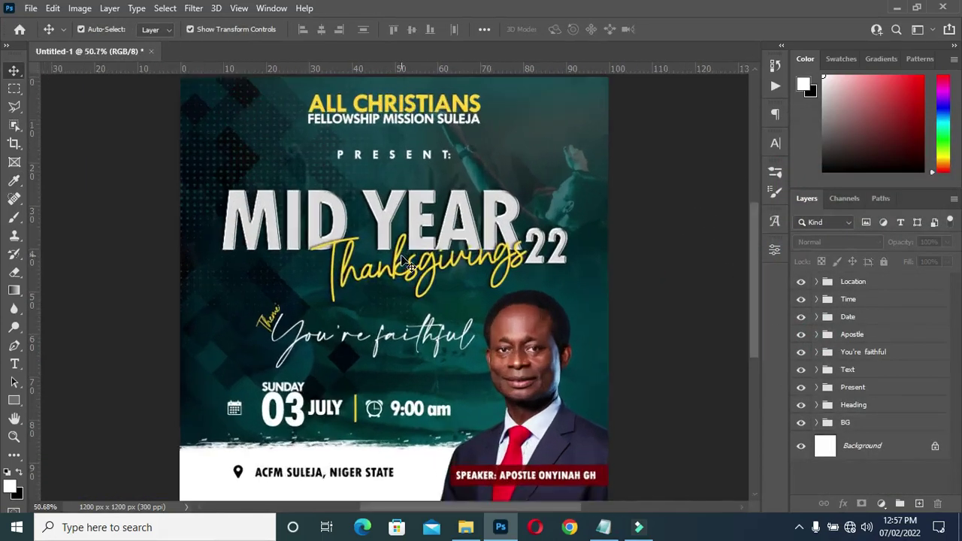
pyautogui.scroll(2, 382, 245)
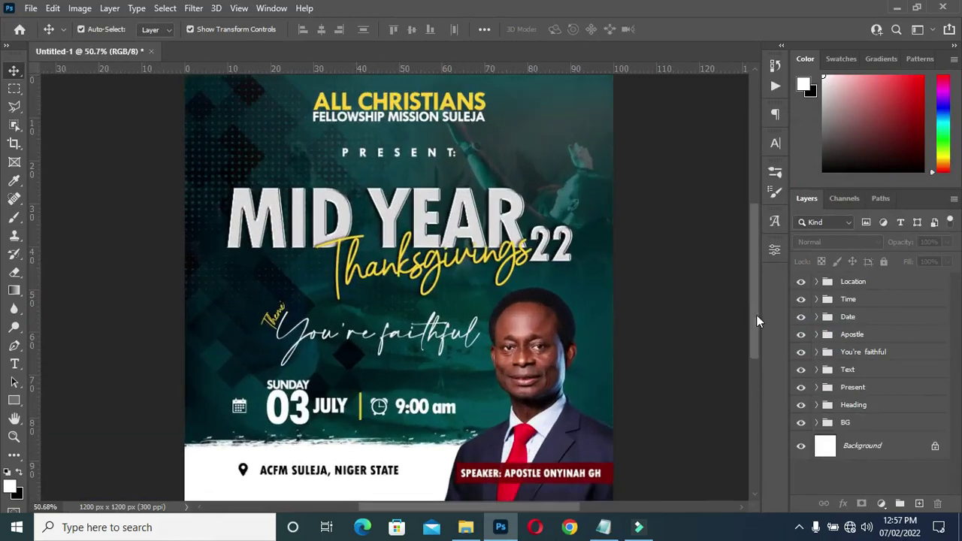
pyautogui.scroll(-1, 755, 318)
pyautogui.scroll(1, 753, 318)
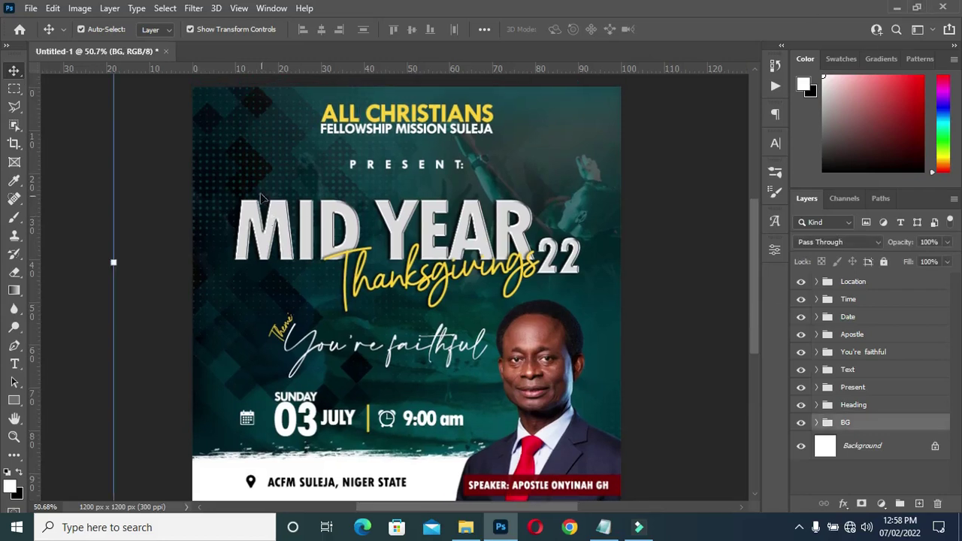
# Apply a Gaussian Blur with a 6.6-pixel radius to the 3132 texture layer in the BG group.
pyautogui.click(235, 152)
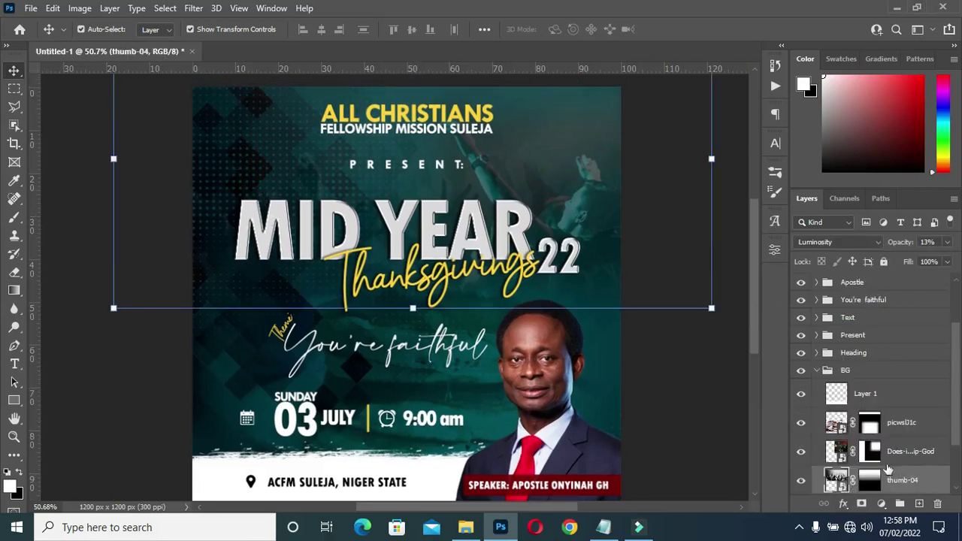
pyautogui.scroll(-2, 889, 469)
pyautogui.click(866, 421)
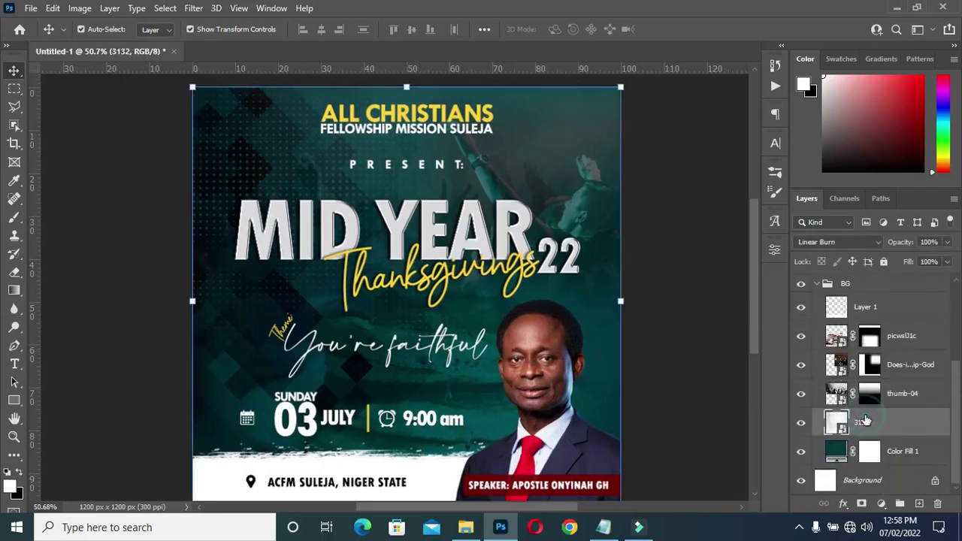
pyautogui.click(187, 8)
pyautogui.moveTo(243, 189)
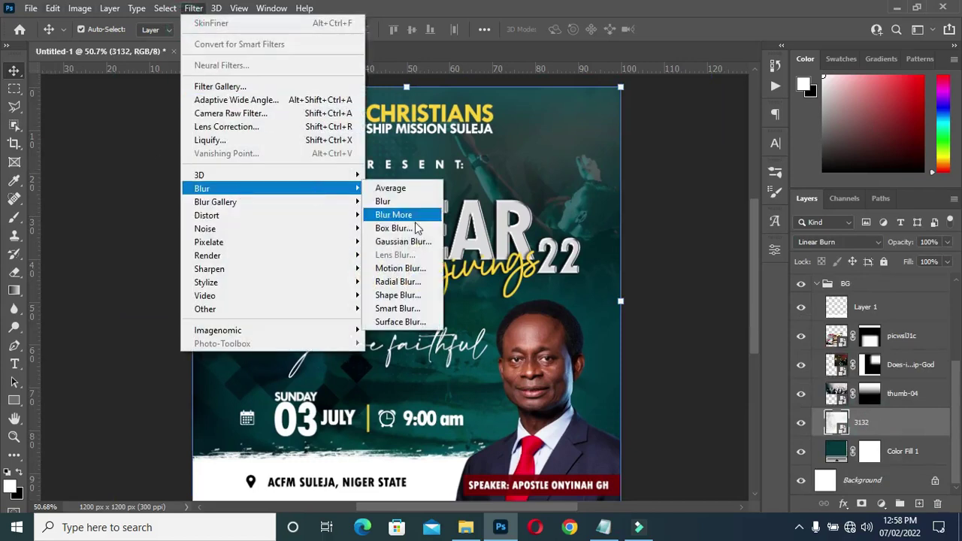
pyautogui.click(418, 242)
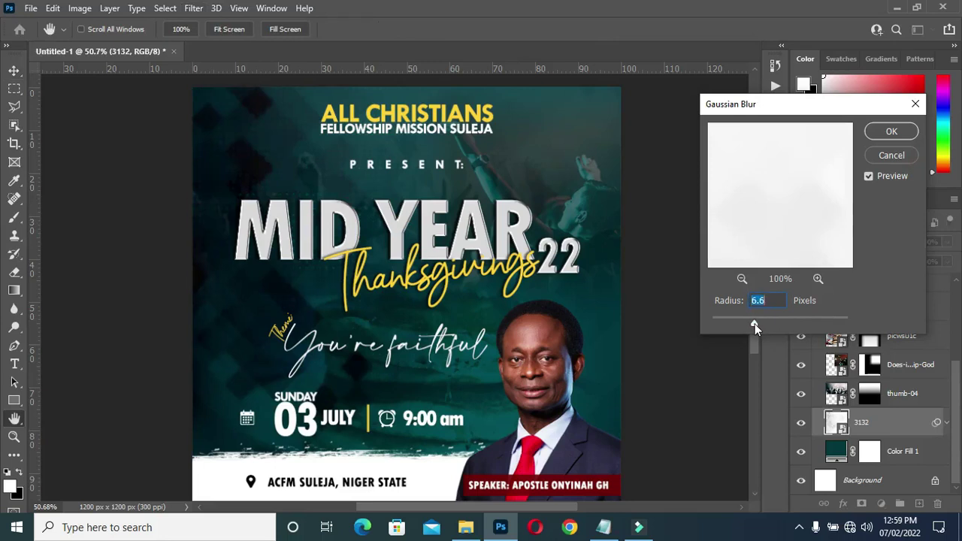
pyautogui.click(891, 133)
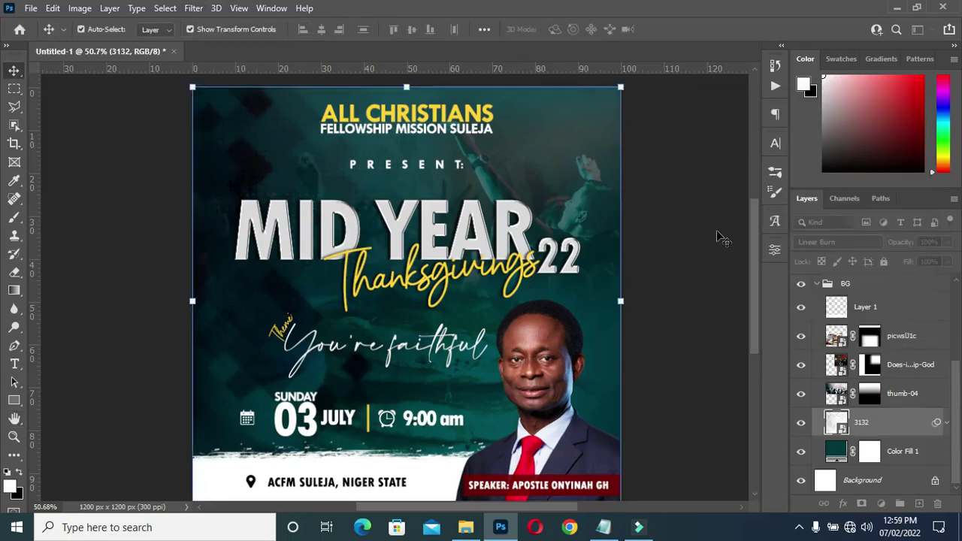
# Move the thumb-04 crowd image up to about Y 117 px, accept the transform and deselect the layer.
pyautogui.click(914, 398)
pyautogui.scroll(2, 419, 211)
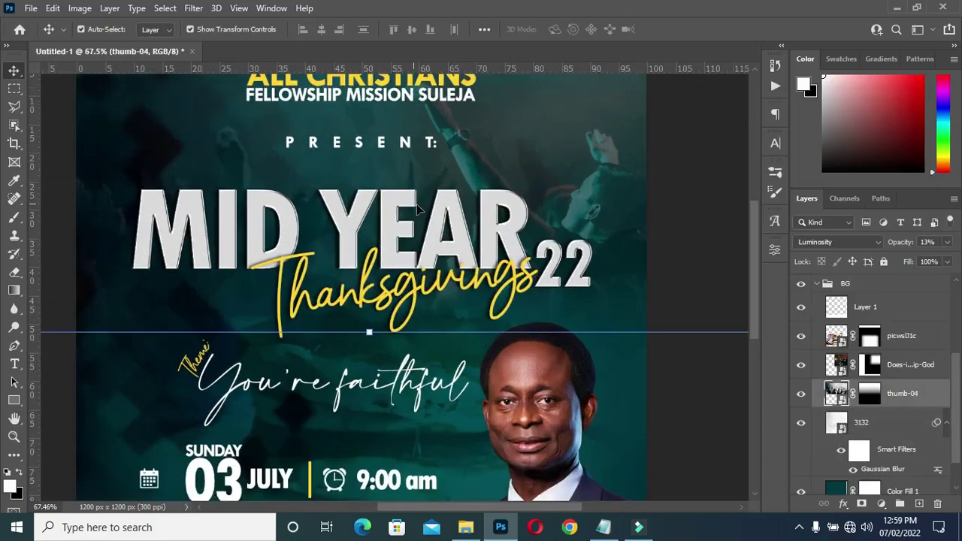
pyautogui.moveTo(369, 332); pyautogui.dragTo(233, 140)
pyautogui.scroll(-3, 466, 195)
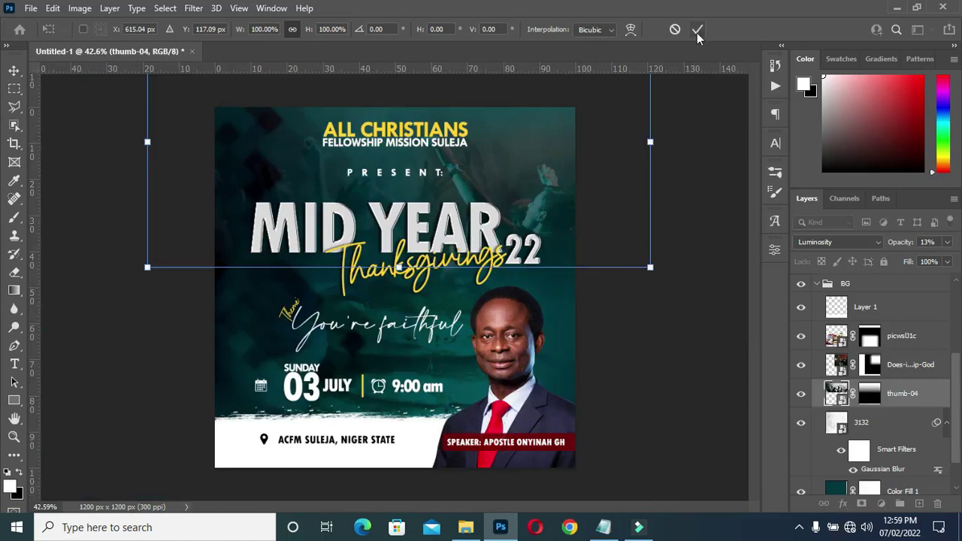
pyautogui.press('Return')
pyautogui.scroll(-2, 520, 208)
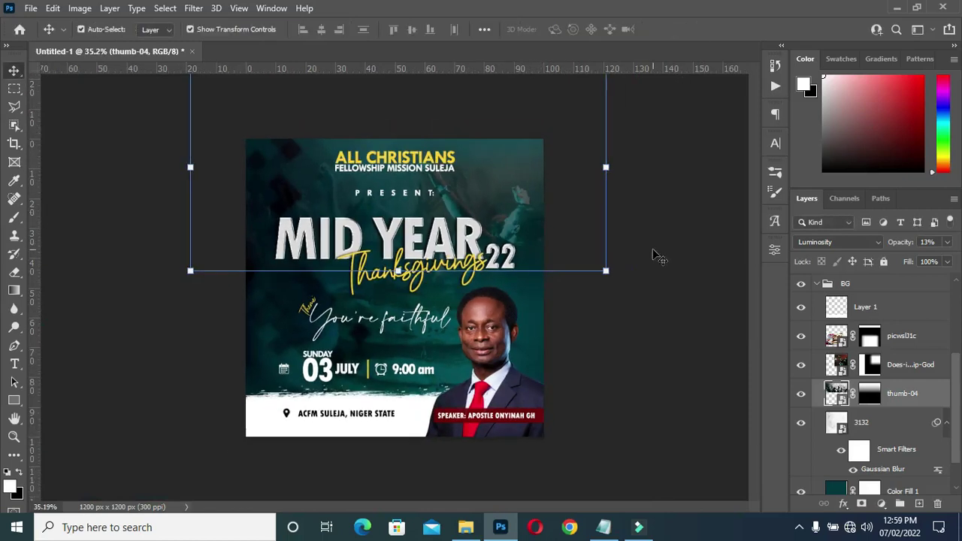
pyautogui.click(652, 255)
# Shift the faded worshipper image beside the heading about 3% right and 3% up, and collapse the BG group.
pyautogui.scroll(2, 555, 211)
pyautogui.moveTo(551, 187); pyautogui.dragTo(564, 198)
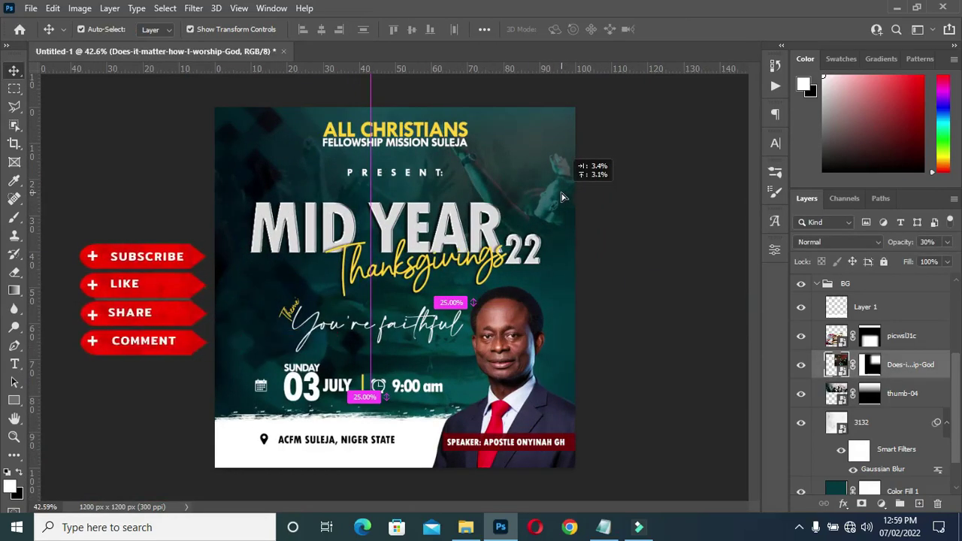
pyautogui.click(679, 387)
pyautogui.scroll(-3, 443, 216)
pyautogui.scroll(5, 443, 215)
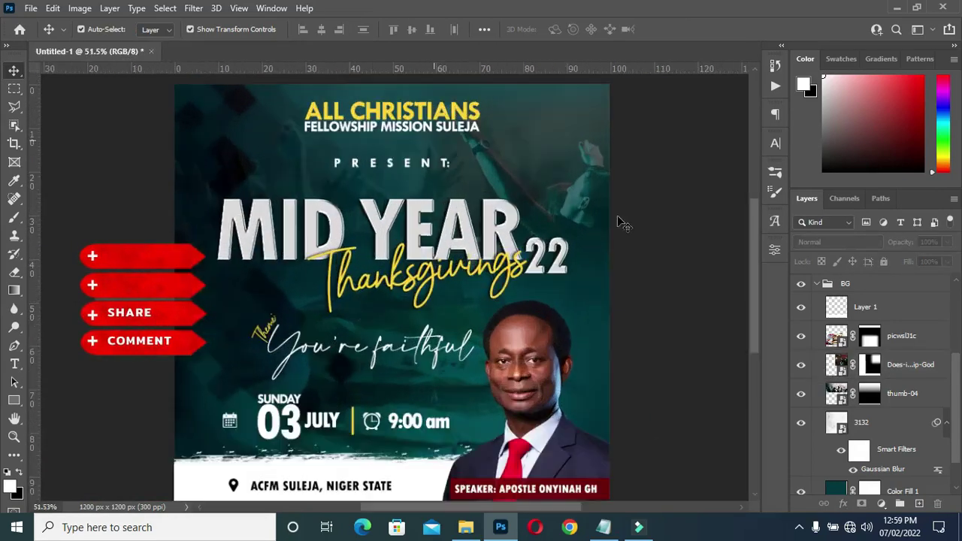
pyautogui.click(818, 284)
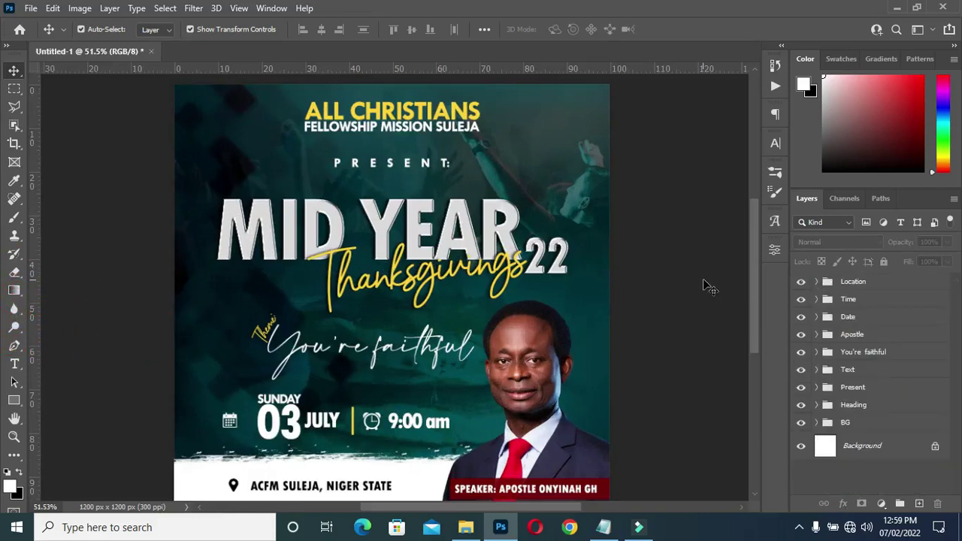